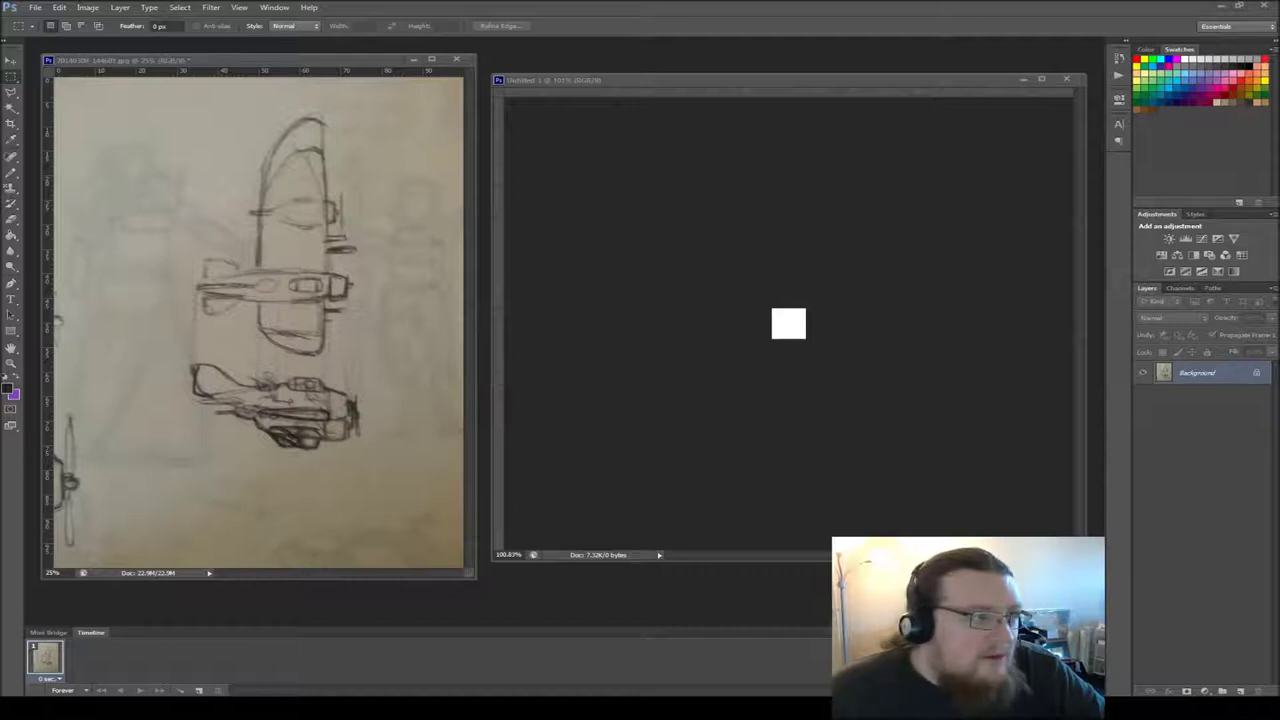
key("ctrl+r")
left_click_drag(581, 82, 574, 64)
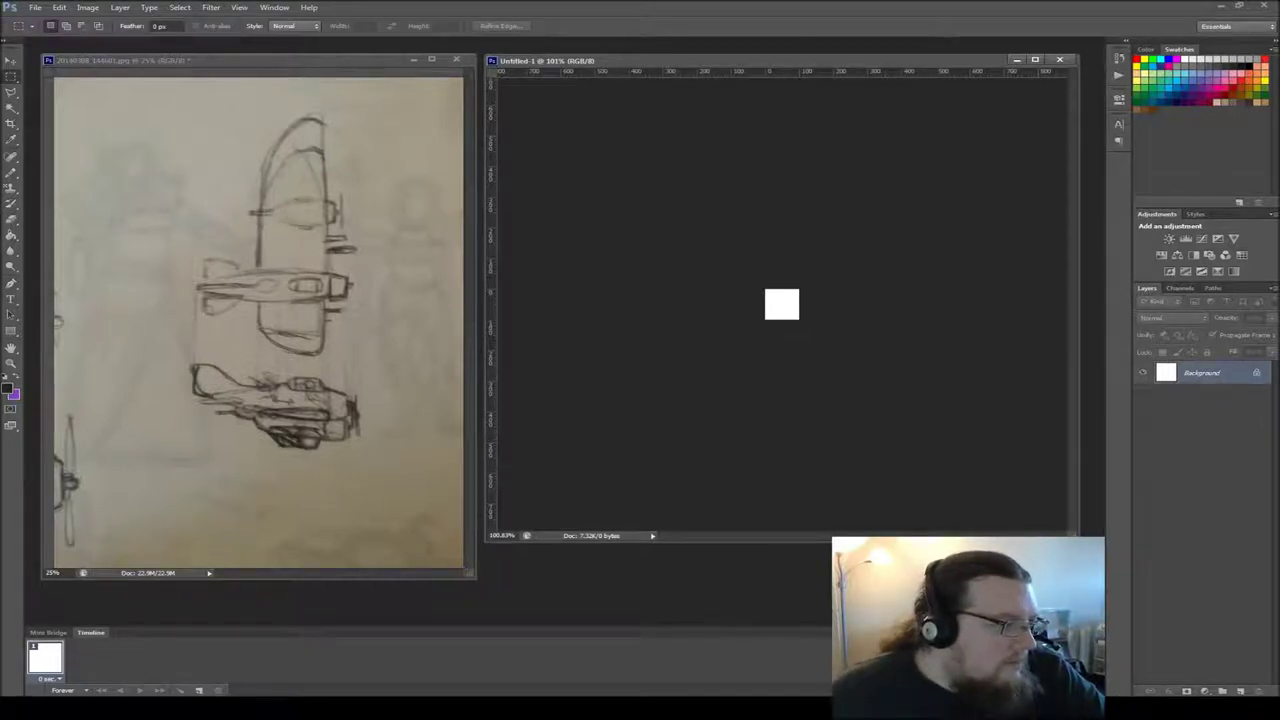
left_click_drag(194, 61, 189, 60)
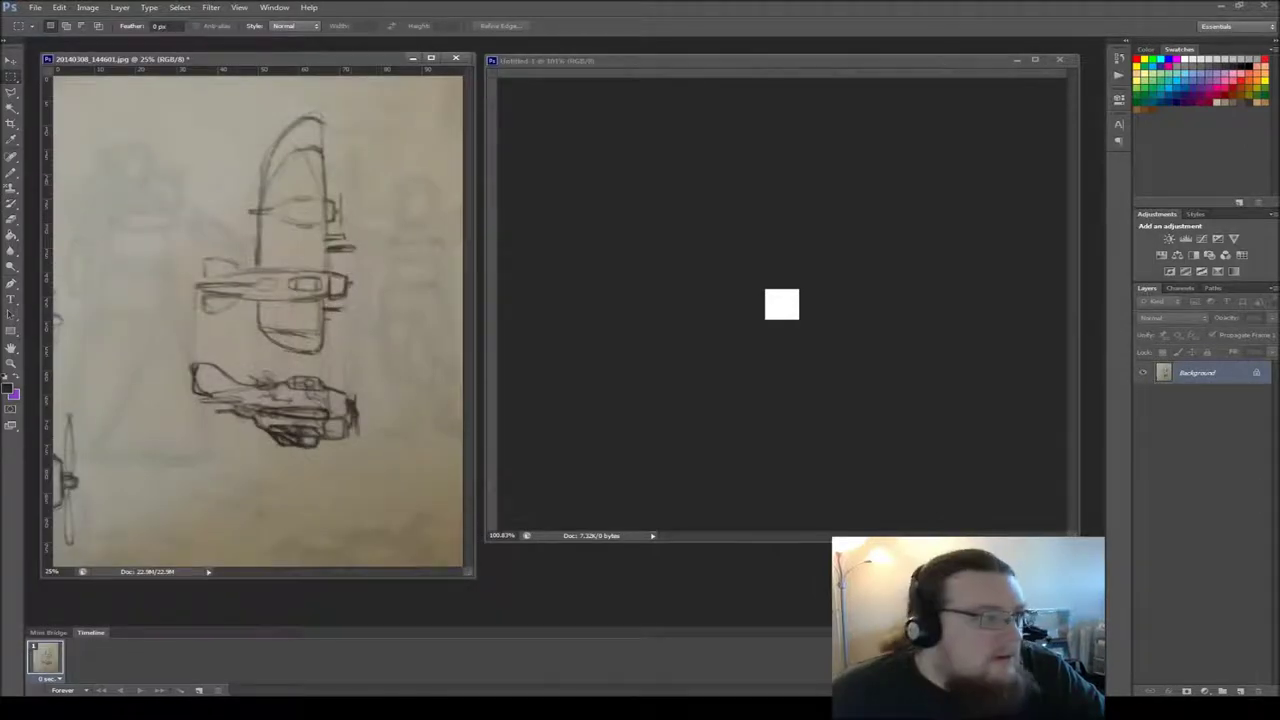
mouse_move(260, 65)
left_mouse_down()
mouse_move(243, 66)
mouse_move(270, 66)
left_mouse_up()
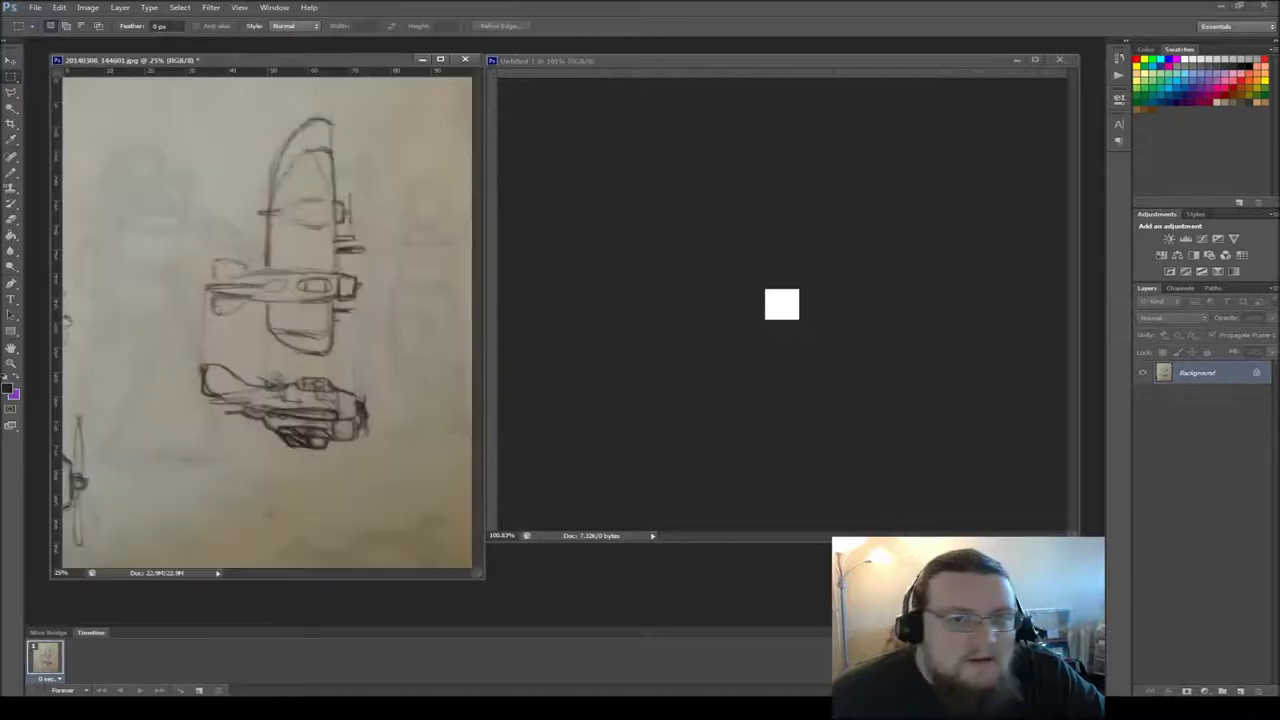
left_click_drag(142, 60, 134, 58)
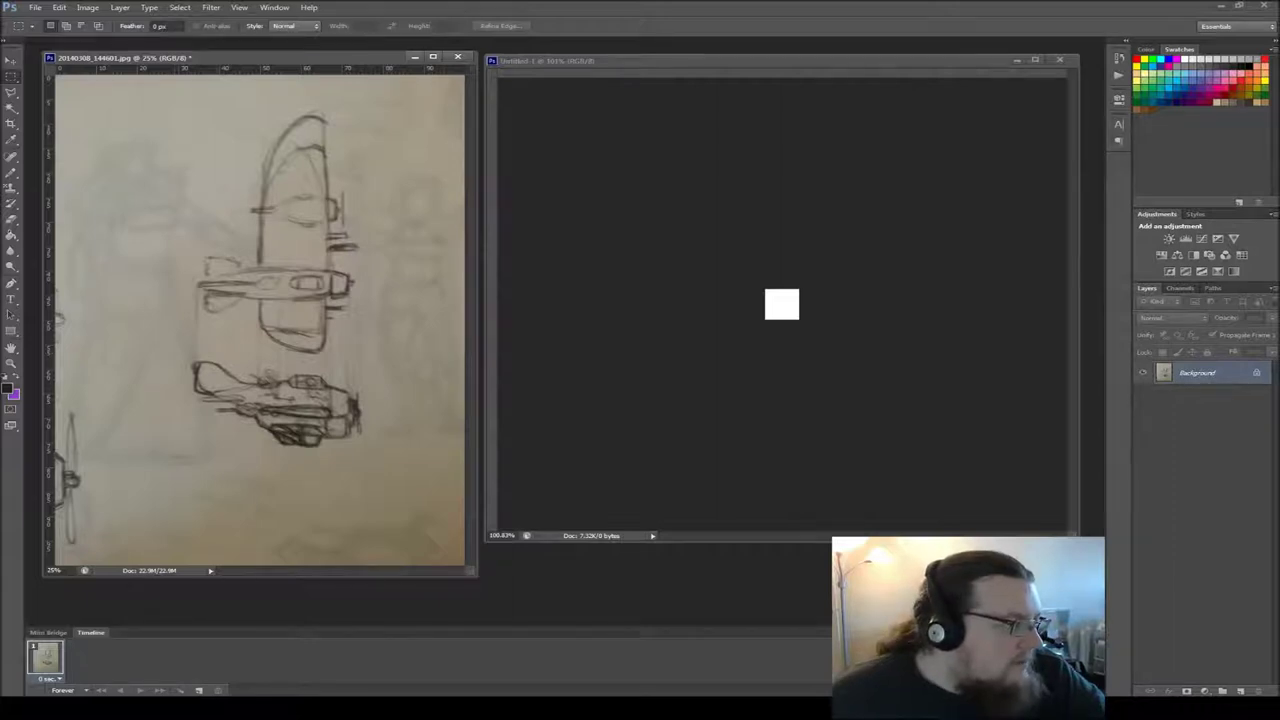
Select the side-view airplane in the sketch photo with a rectangular marquee and dock the untitled document as a tab.
left_click_drag(174, 356, 394, 465)
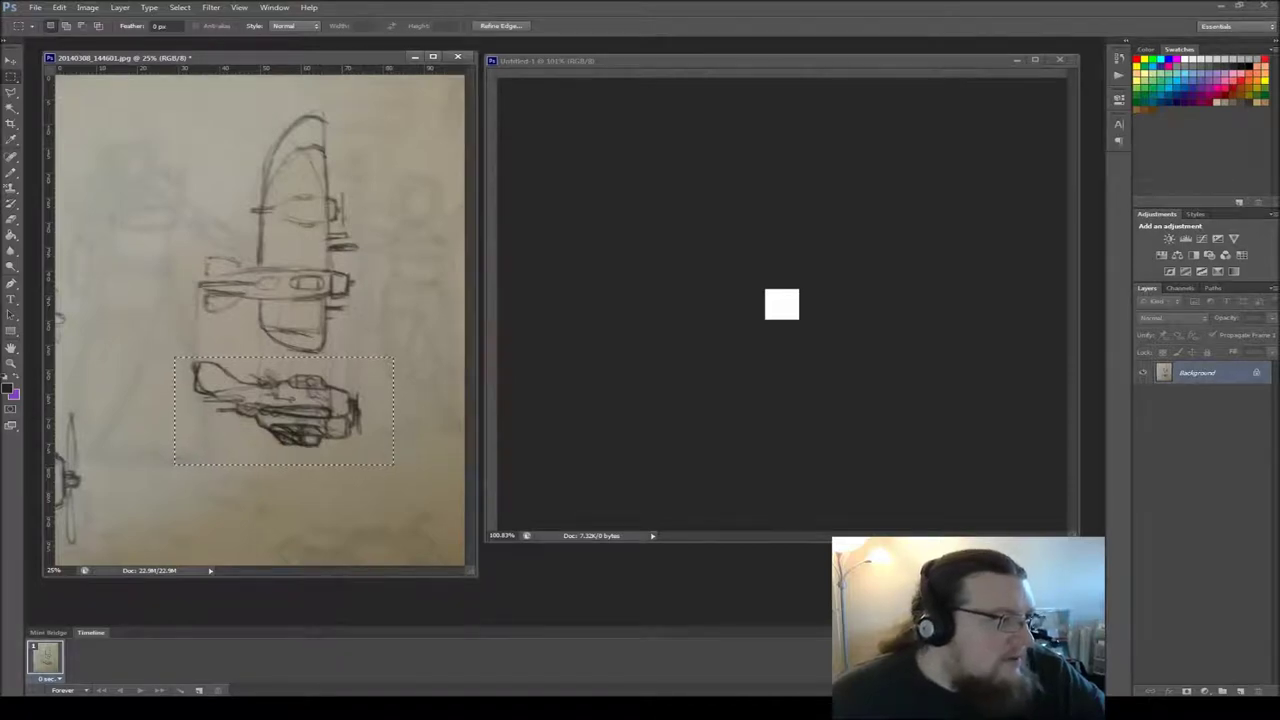
left_click(740, 61)
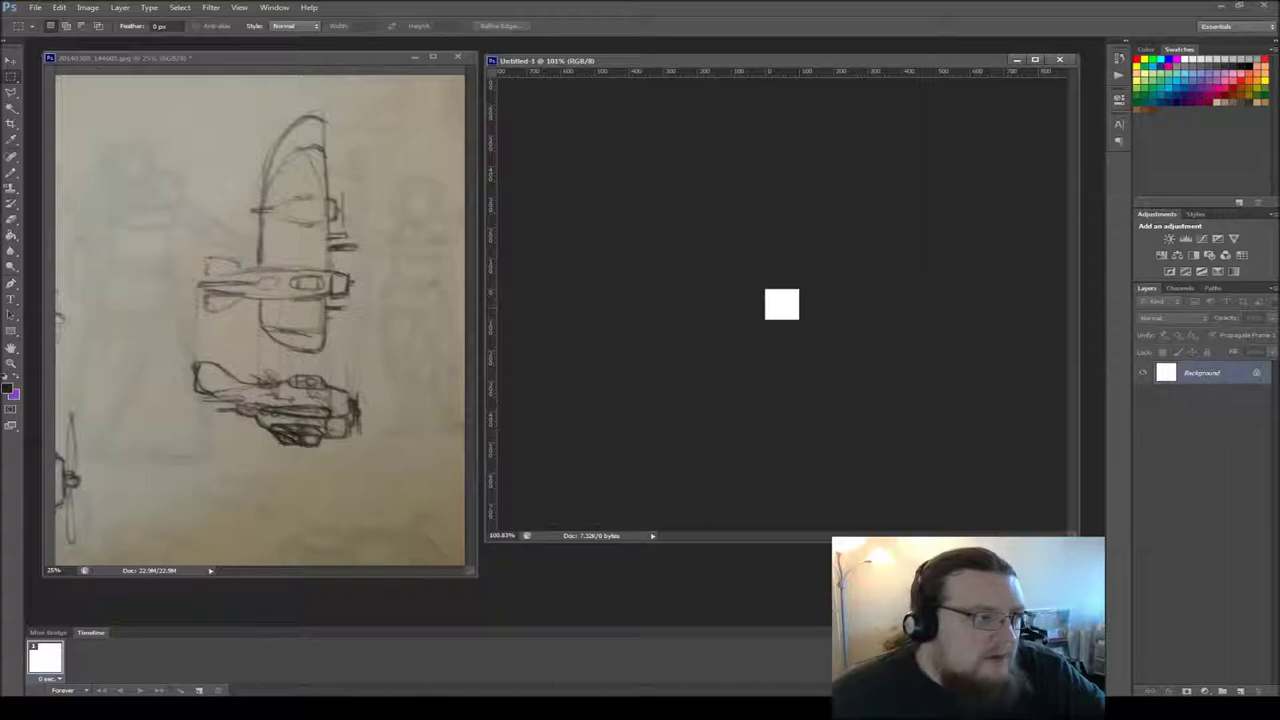
left_click(1035, 60)
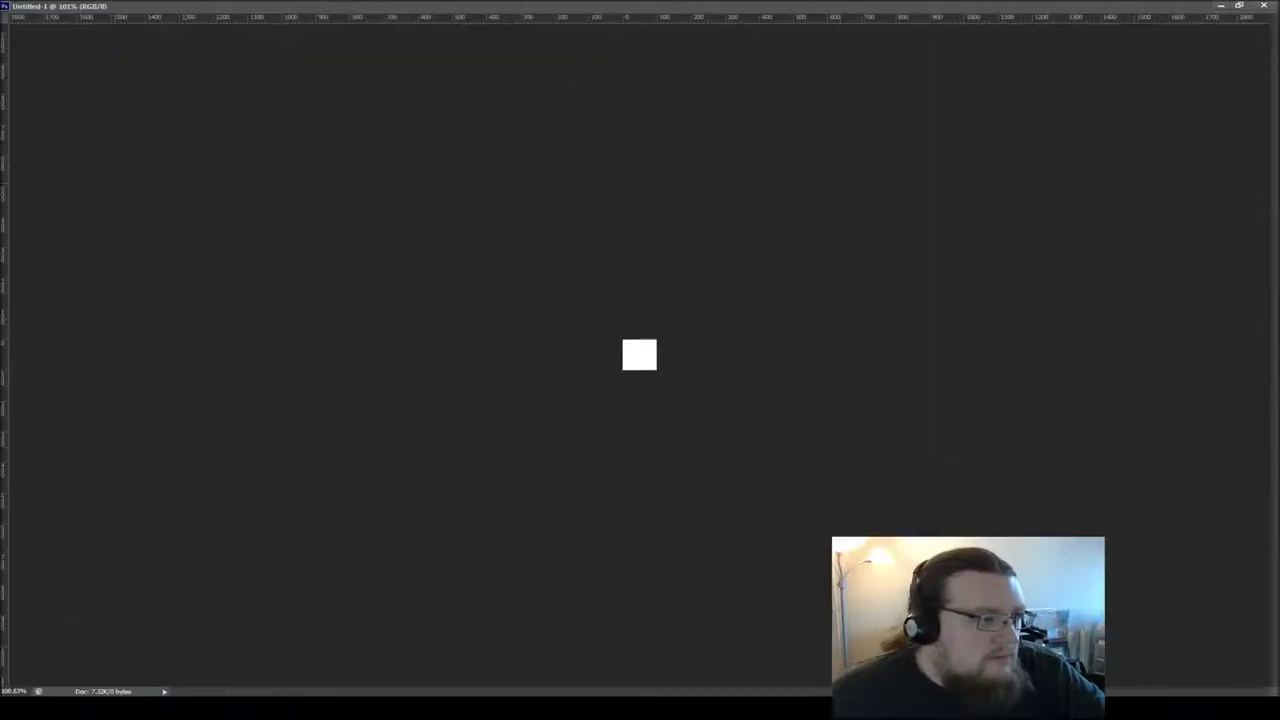
left_click(1238, 6)
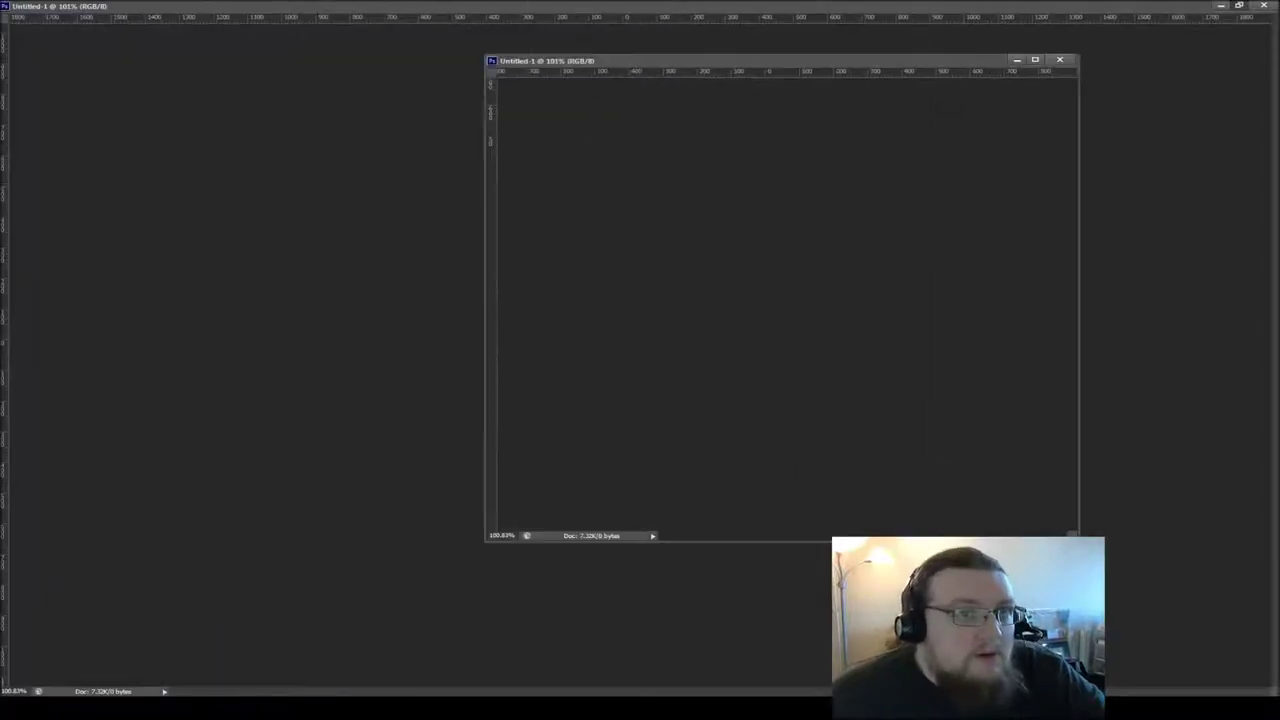
left_click_drag(828, 60, 825, 40)
Copy the selected side-view airplane, minimize the sketch photo, and paste the copy into the untitled document.
left_click(415, 65)
left_click_drag(175, 357, 393, 464)
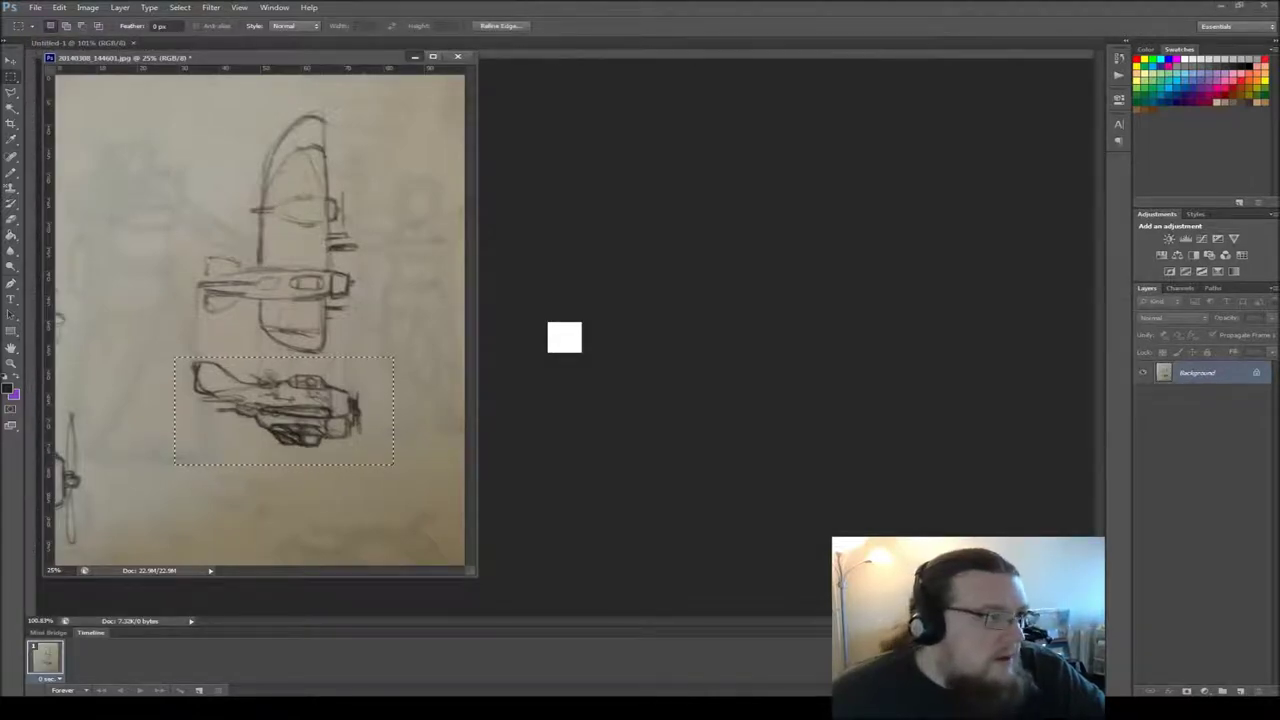
left_click(415, 57)
key("ctrl+v")
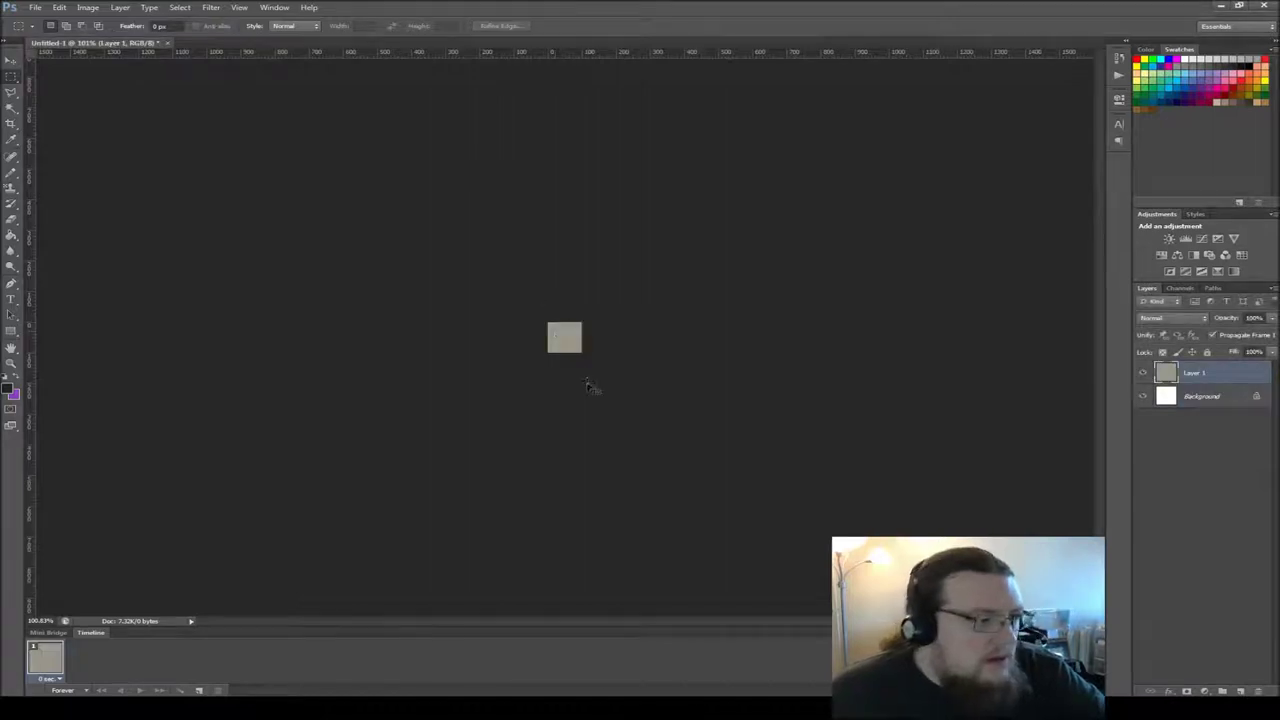
Scale the pasted airplane sketch down to about 4% and center it so the whole plane fits the small canvas.
key("ctrl+t")
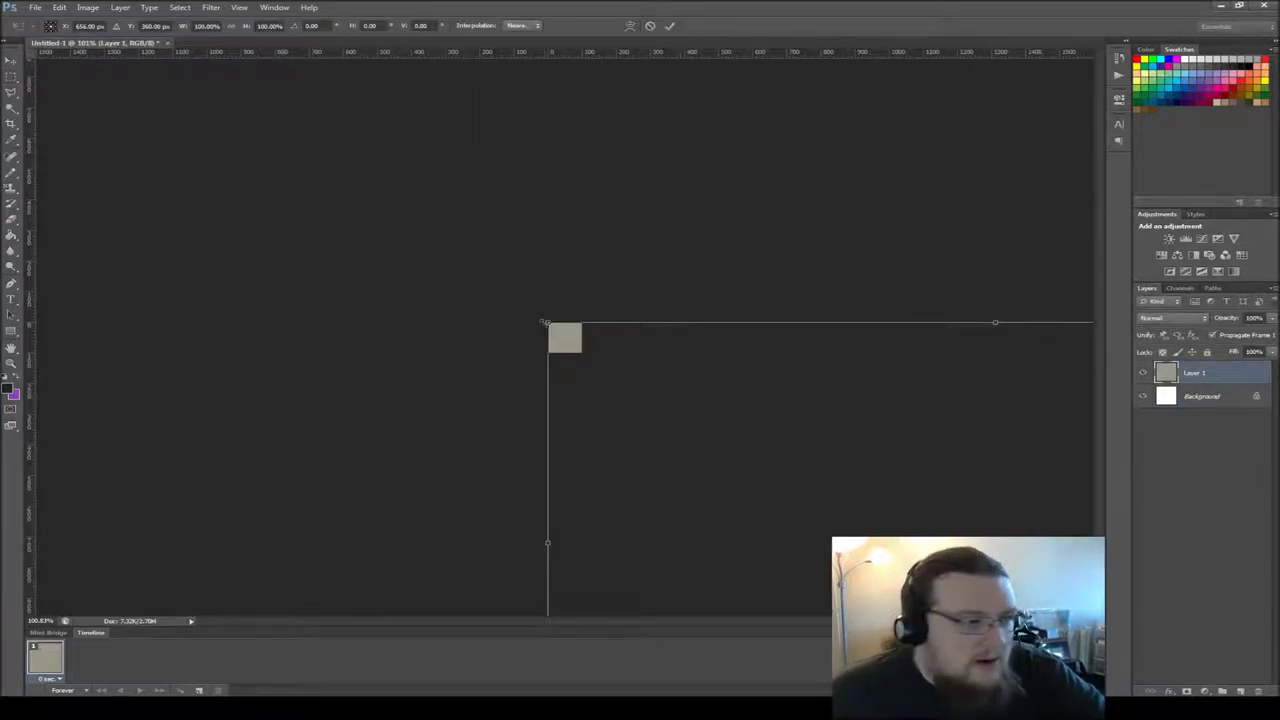
left_click_drag(548, 323, 878, 488)
left_click_drag(925, 519, 555, 340)
scroll(555, 340, "up", 8)
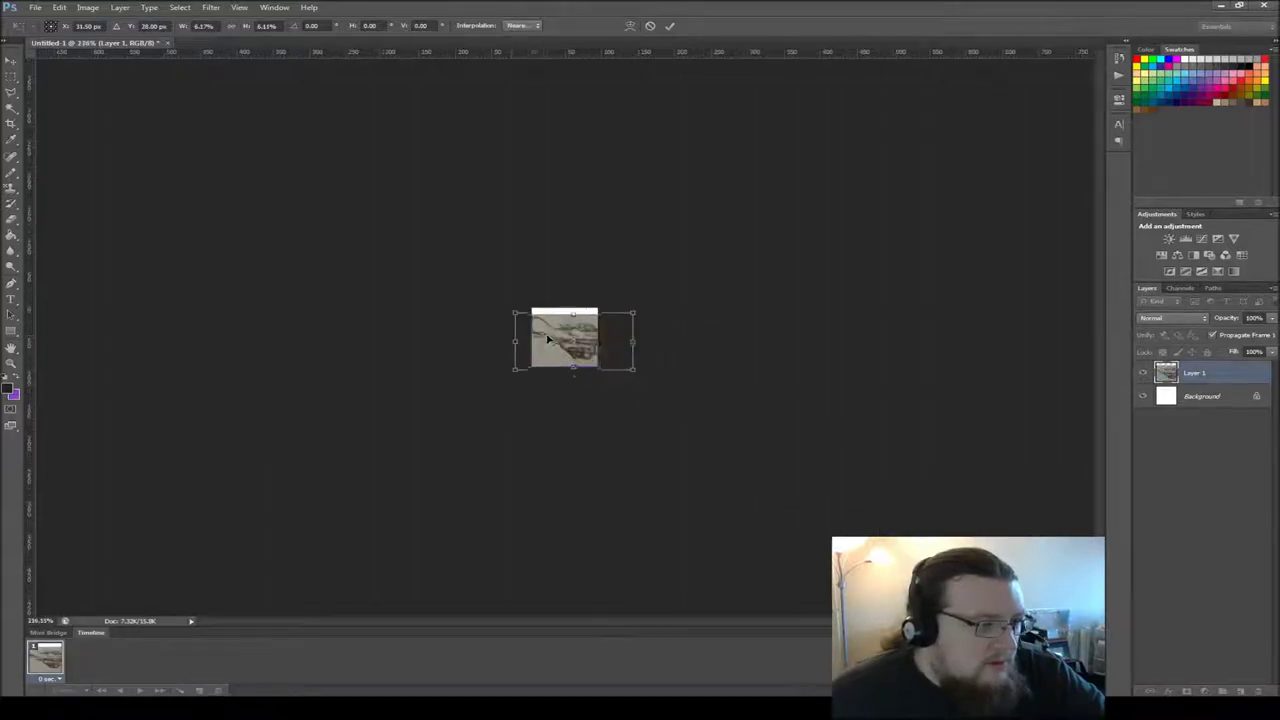
left_click_drag(515, 312, 562, 336)
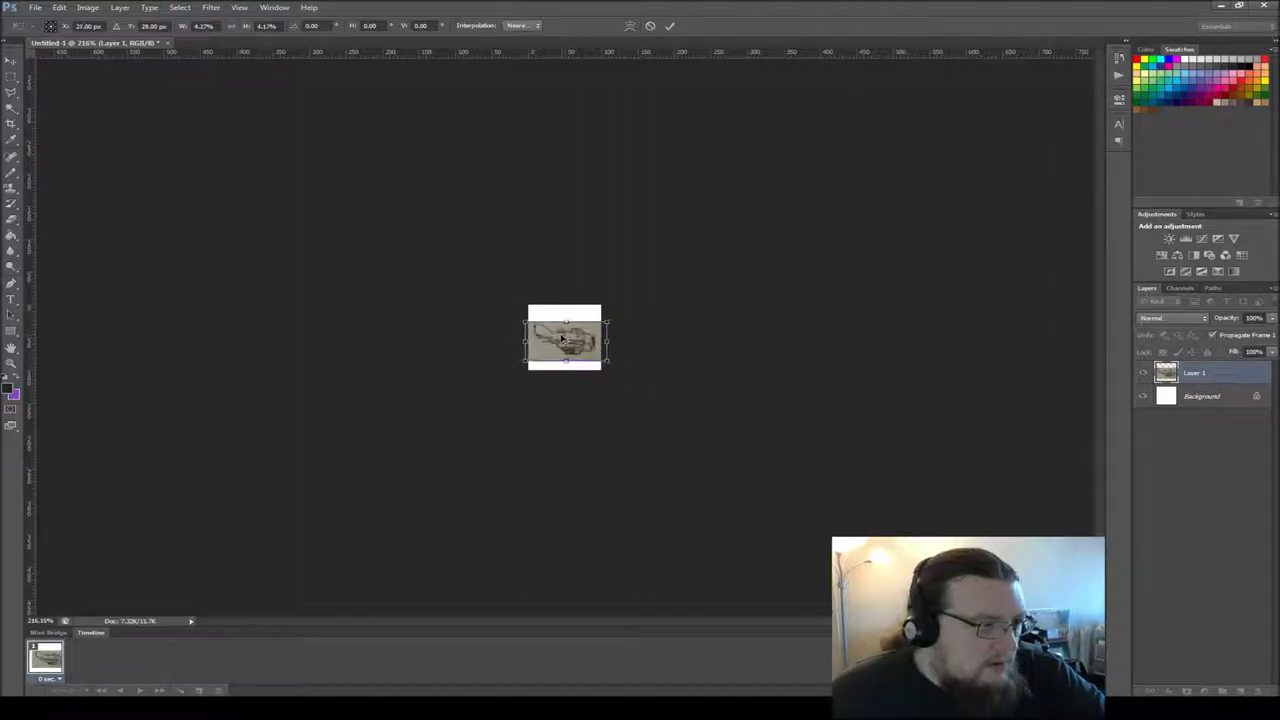
key("Return")
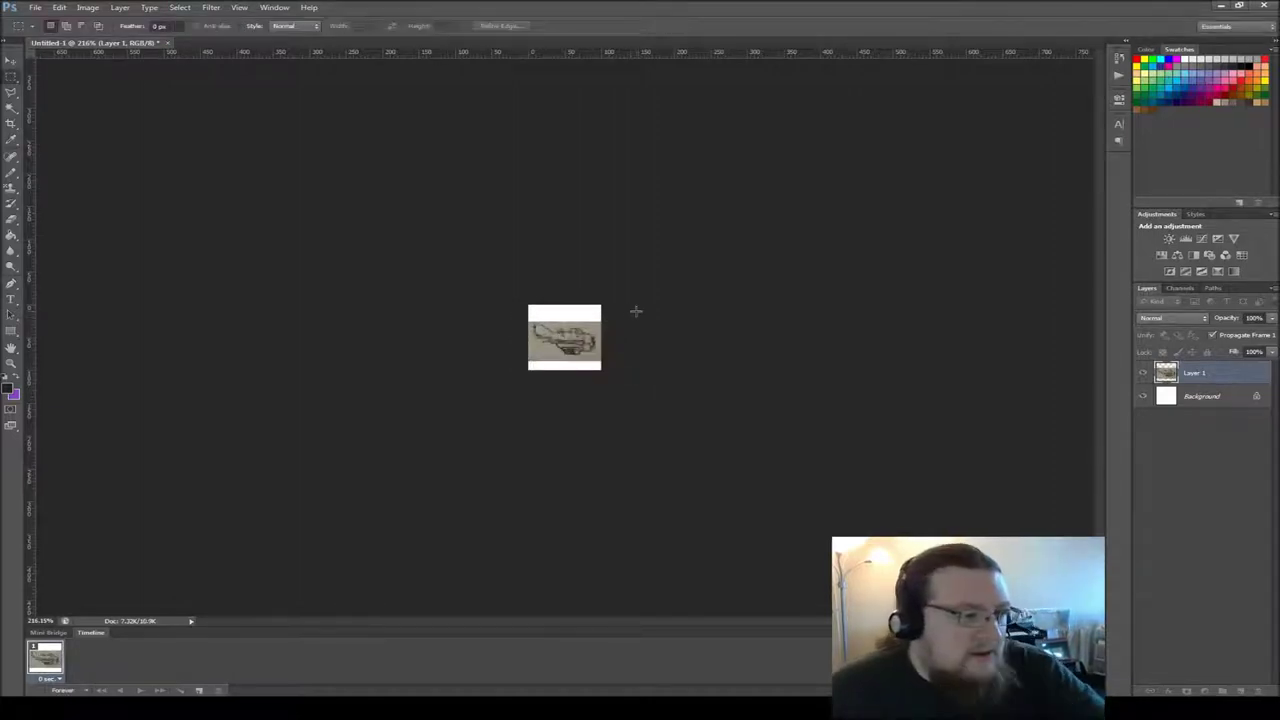
Hide the white background layer and lower the opacity of the pasted sketch layer.
scroll(630, 310, "up", 3)
scroll(590, 325, "up", 5)
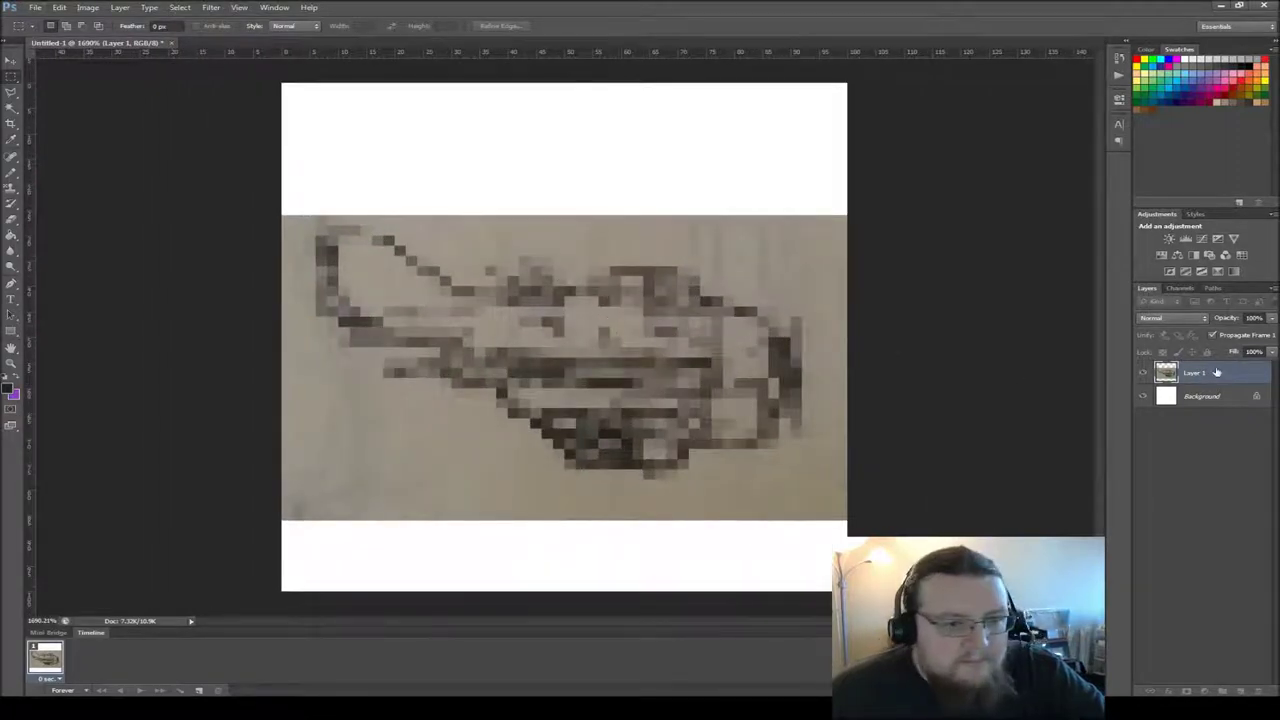
left_click(1143, 396)
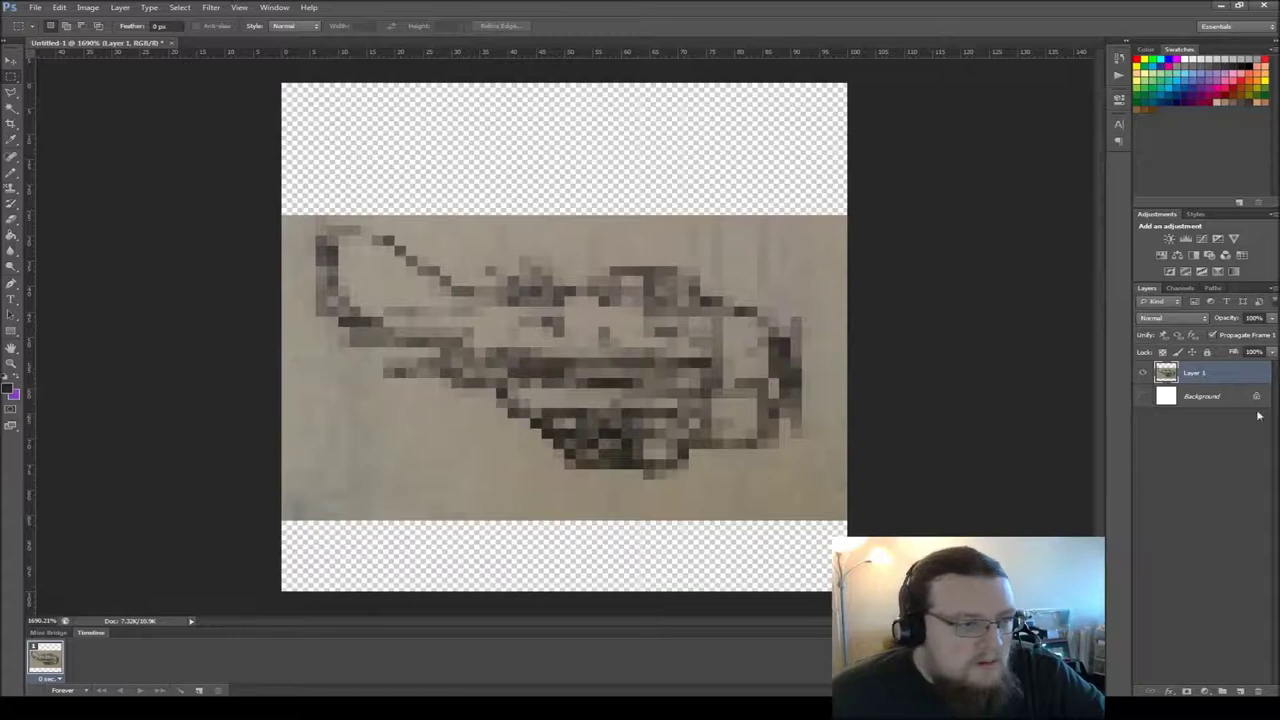
left_click(1258, 402)
left_click(1228, 375)
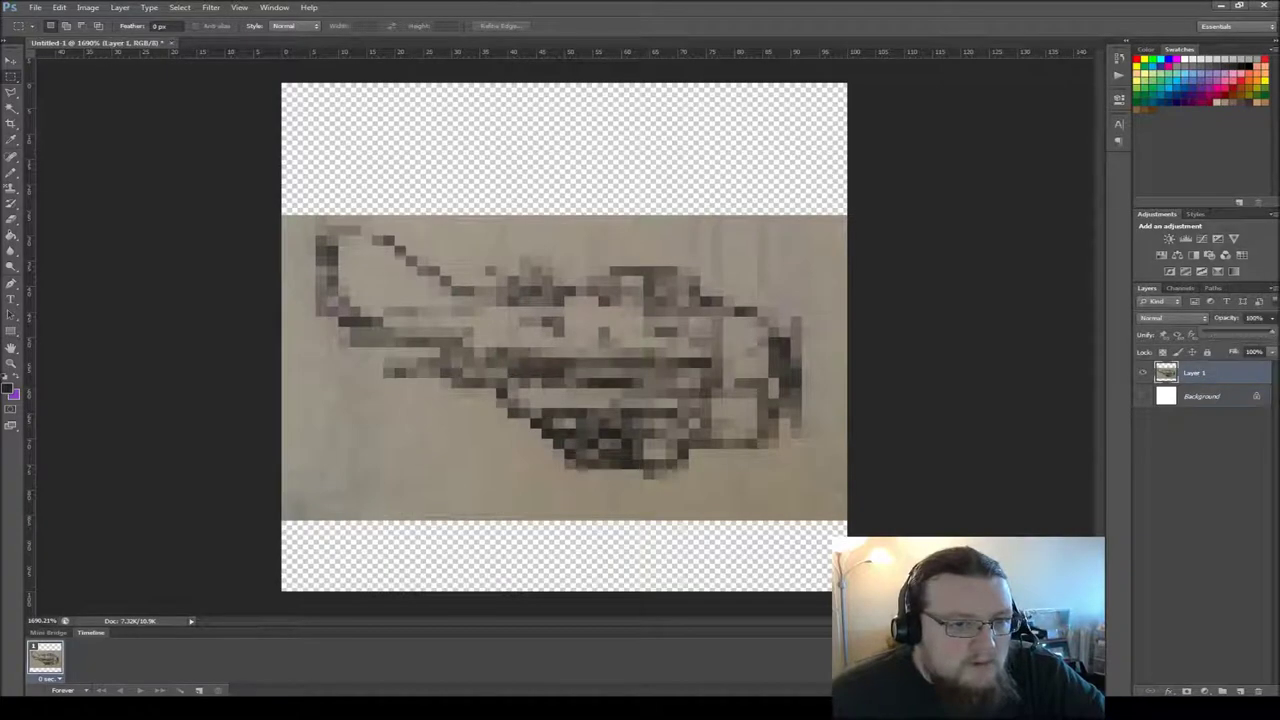
left_click_drag(1242, 333, 1267, 333)
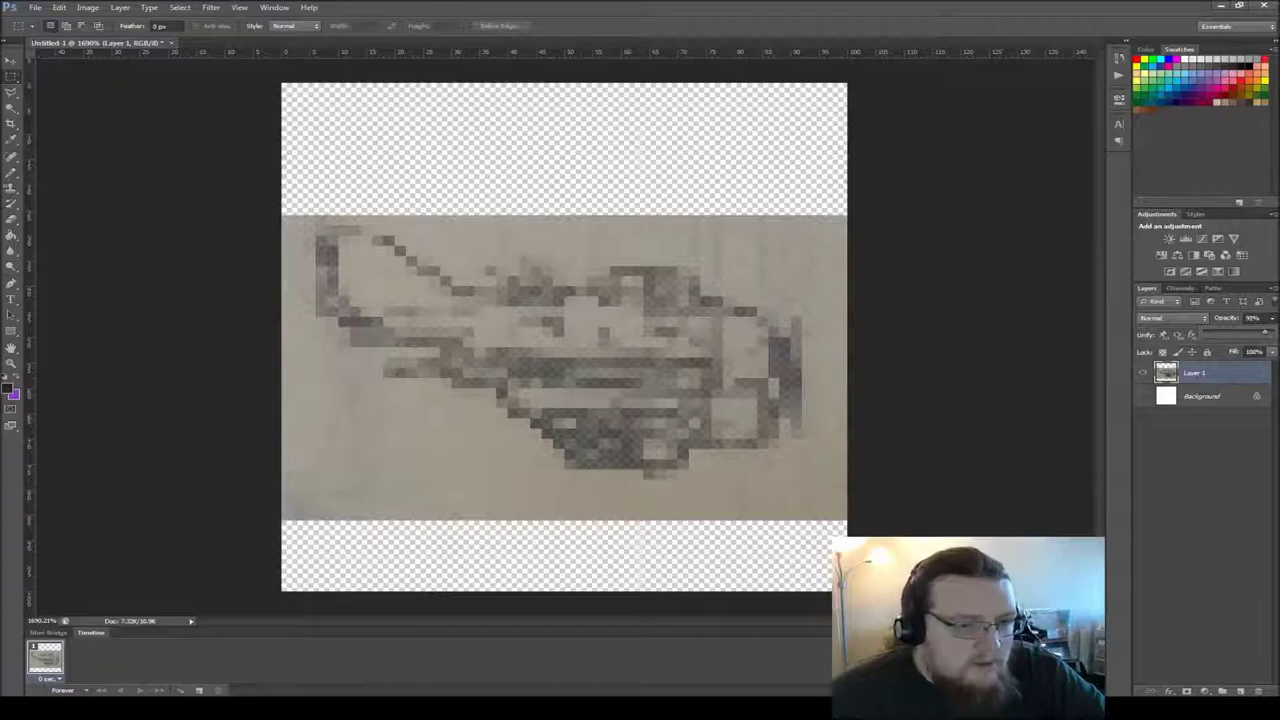
left_click(1222, 380)
Add a new layer above the sketch layer and choose the Pencil tool with a 1 px tip for drawing.
left_click(1241, 691)
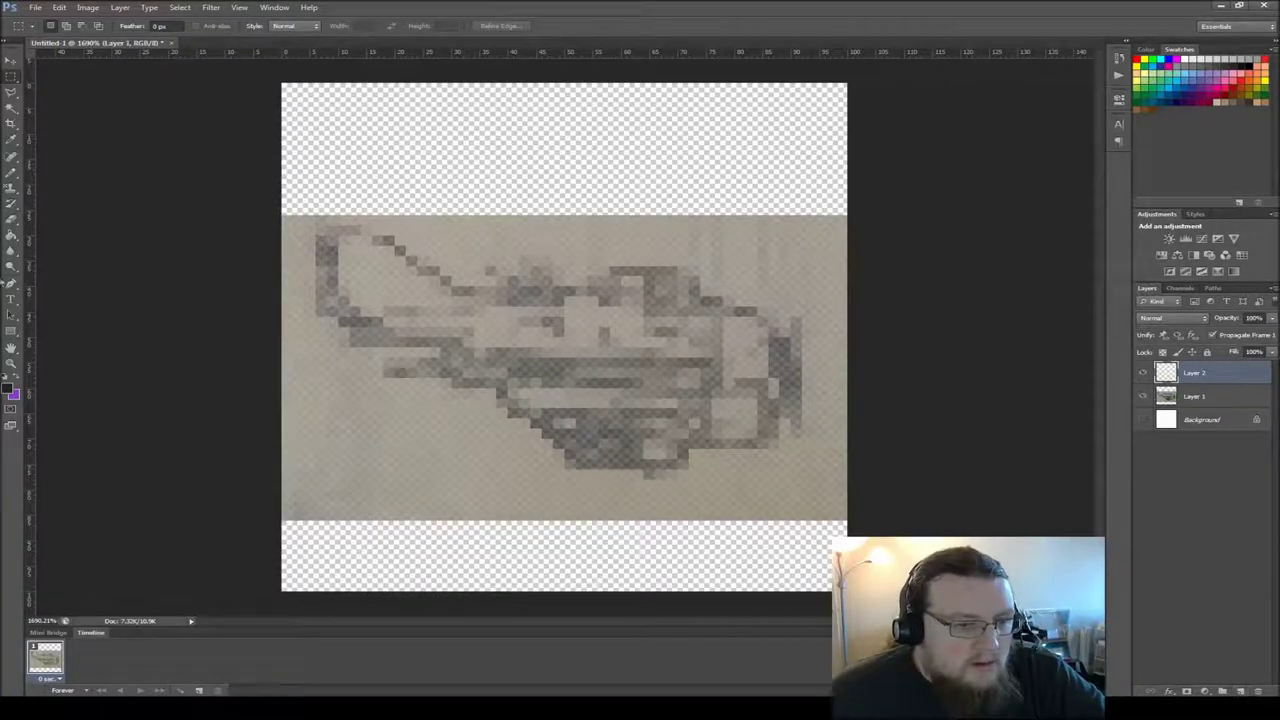
left_click(11, 172)
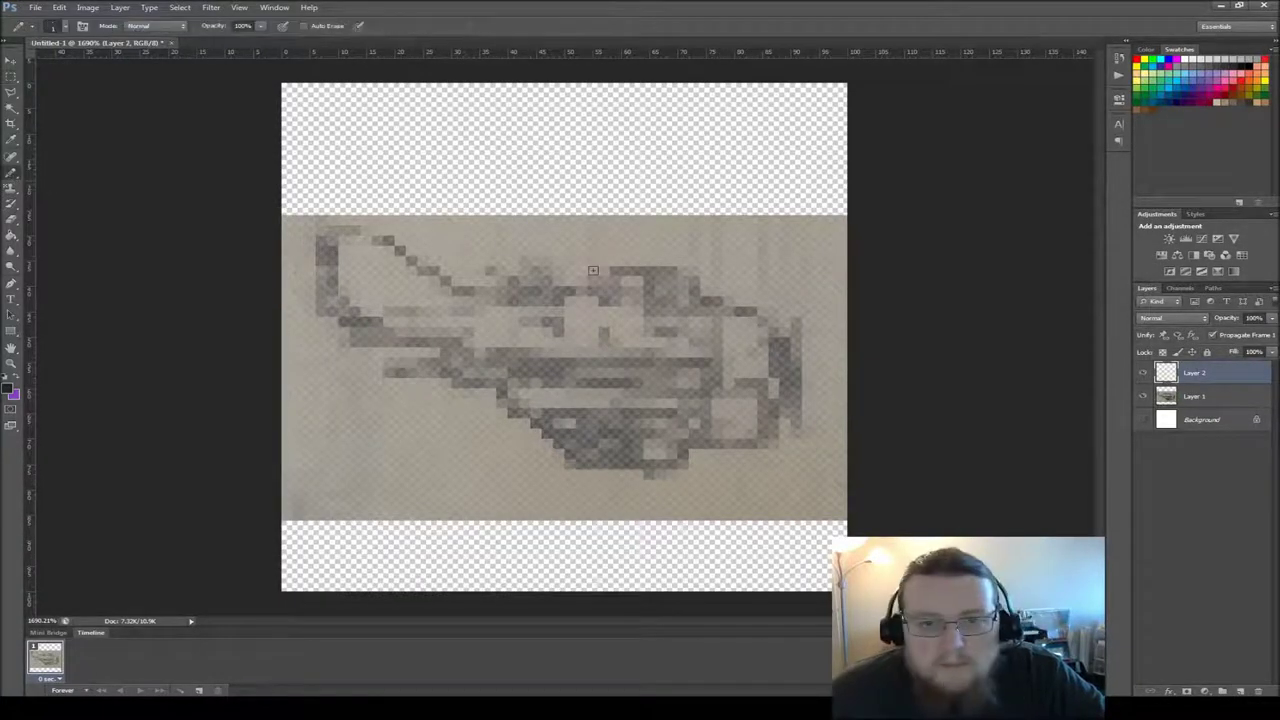
right_click(12, 172)
left_click(60, 171)
right_click(16, 174)
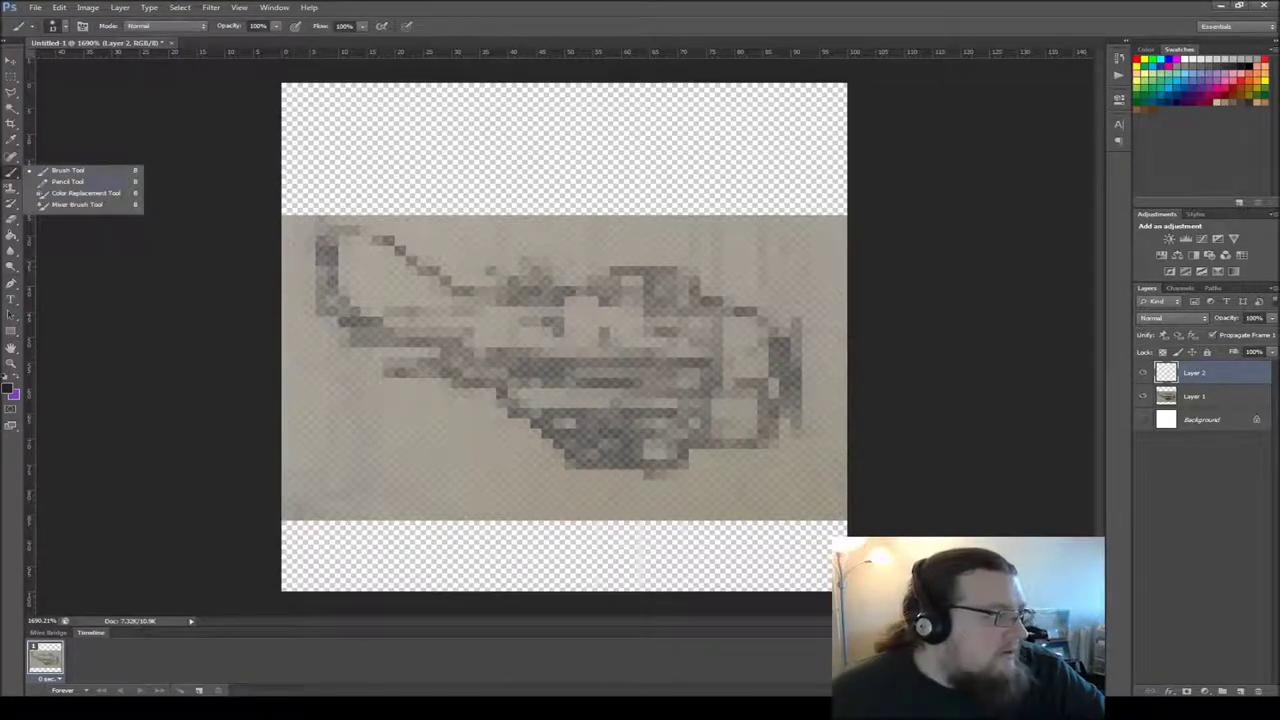
left_click(68, 181)
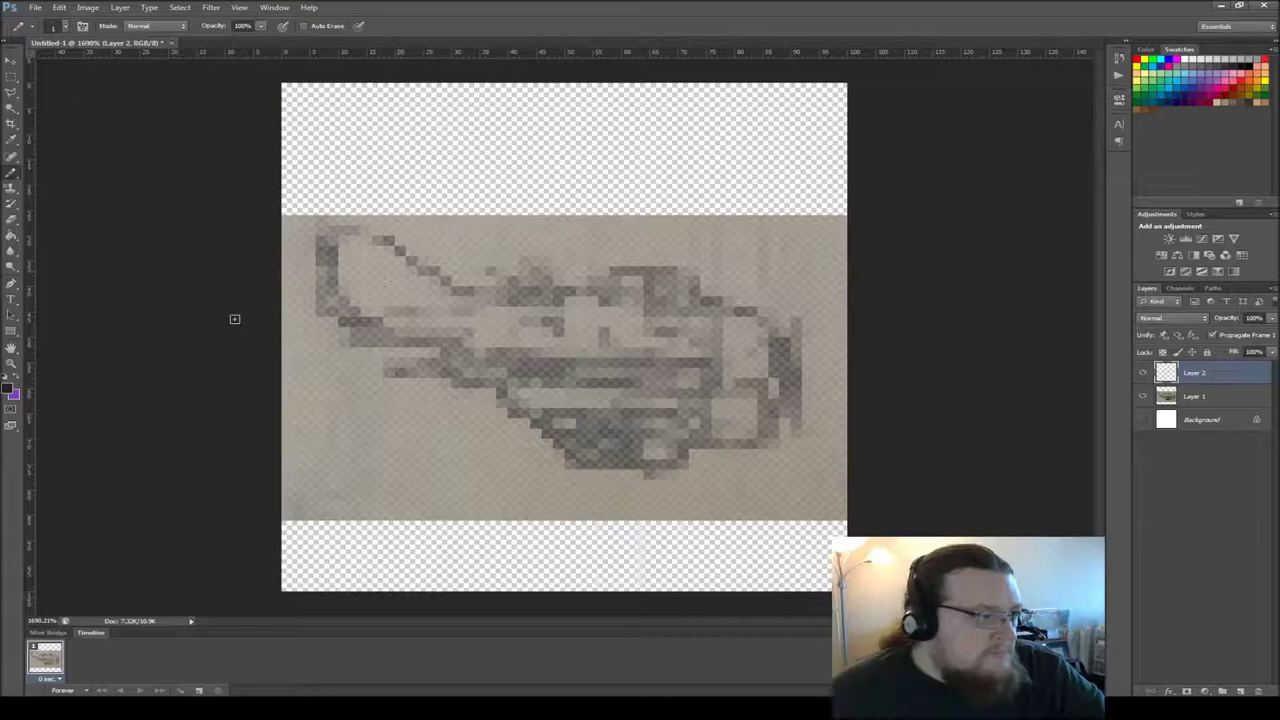
left_click(66, 28)
left_click(66, 28)
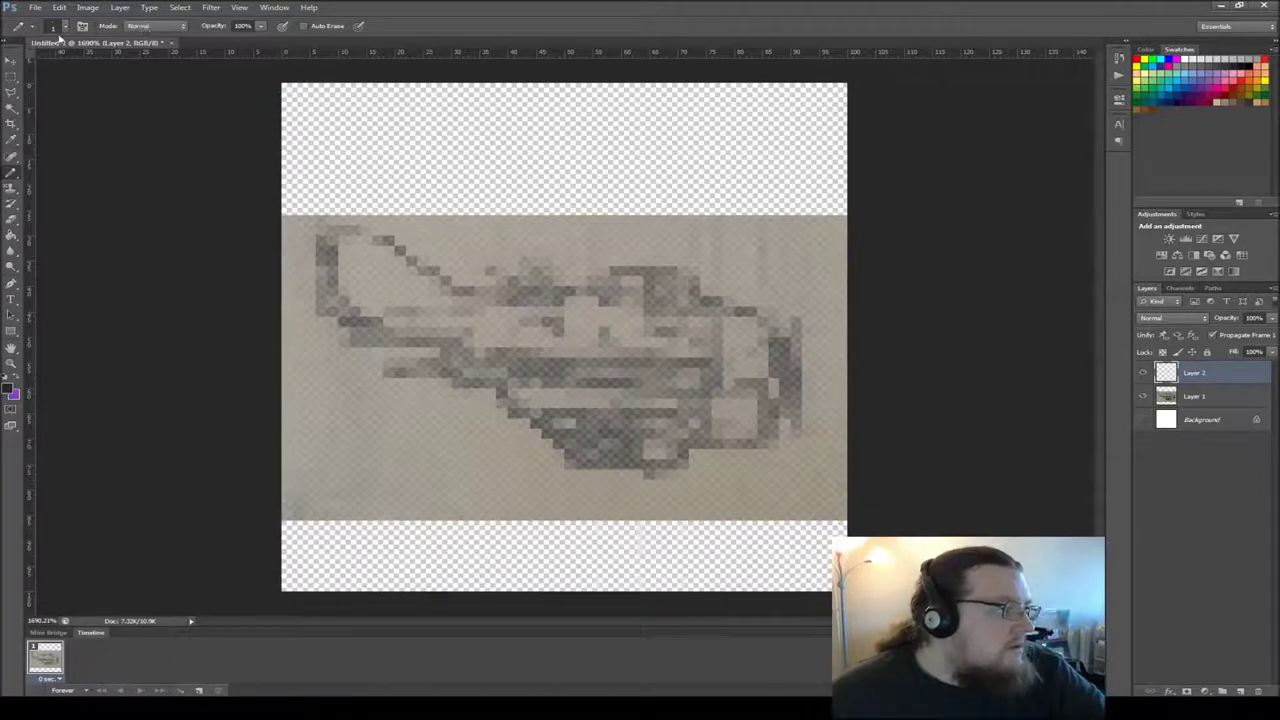
Try Pencil strokes with a 1 px tip and a larger tip above the sketch, undo them, and return to 1 px.
mouse_move(376, 186)
left_mouse_down()
mouse_move(495, 173)
mouse_move(369, 139)
mouse_move(488, 227)
mouse_move(461, 124)
mouse_move(650, 165)
left_mouse_up()
key("ctrl+z")
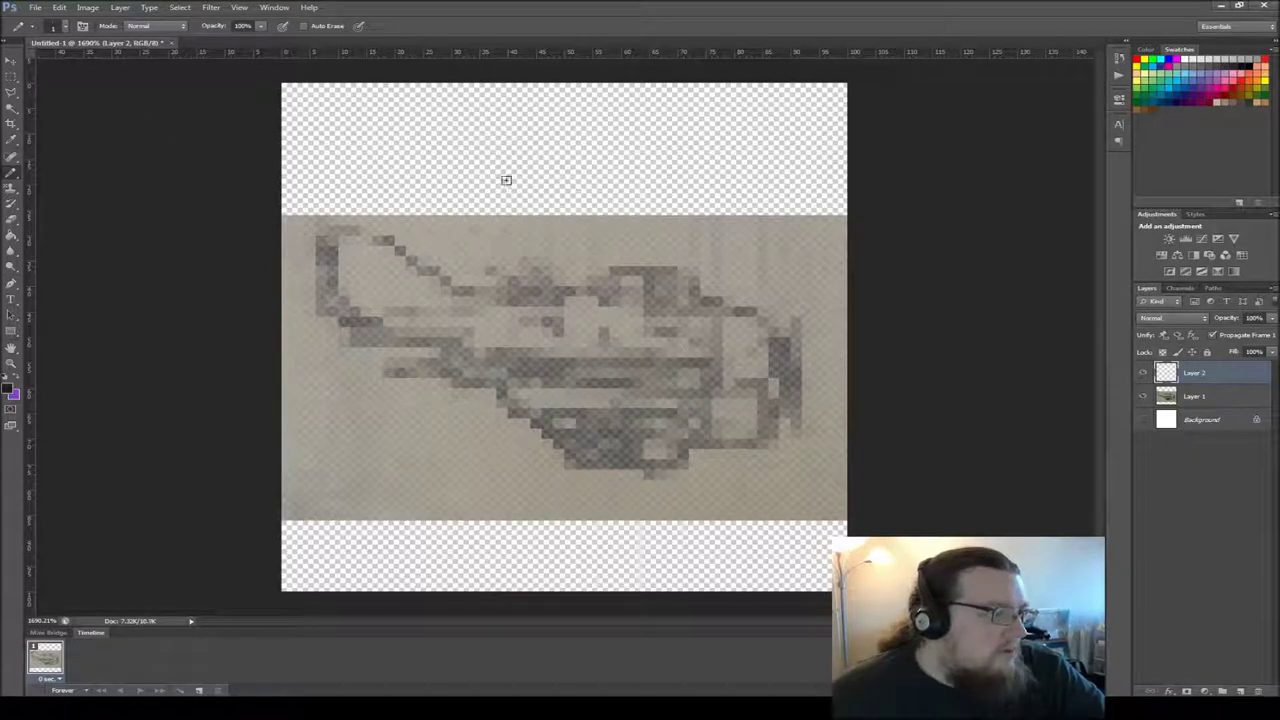
key("bracketright")
key("bracketright")
key("bracketright")
key("bracketright")
left_click_drag(455, 165, 700, 215)
key("ctrl+z")
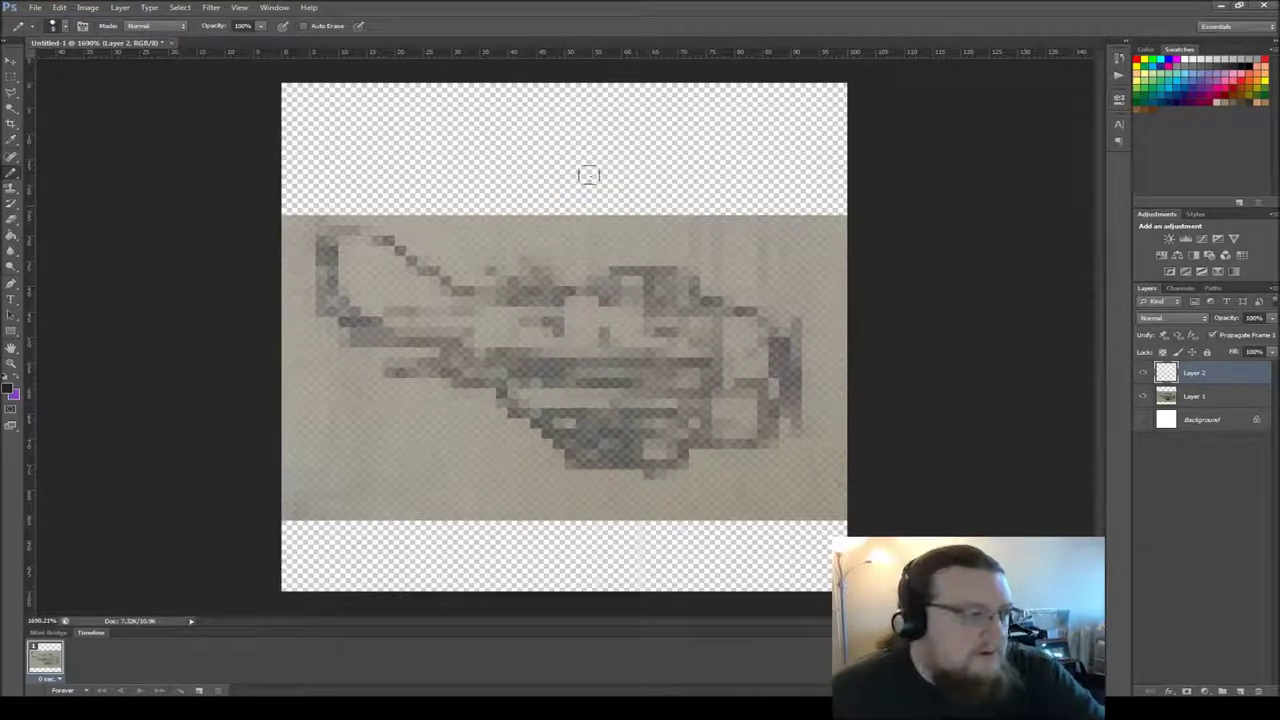
key("bracketleft")
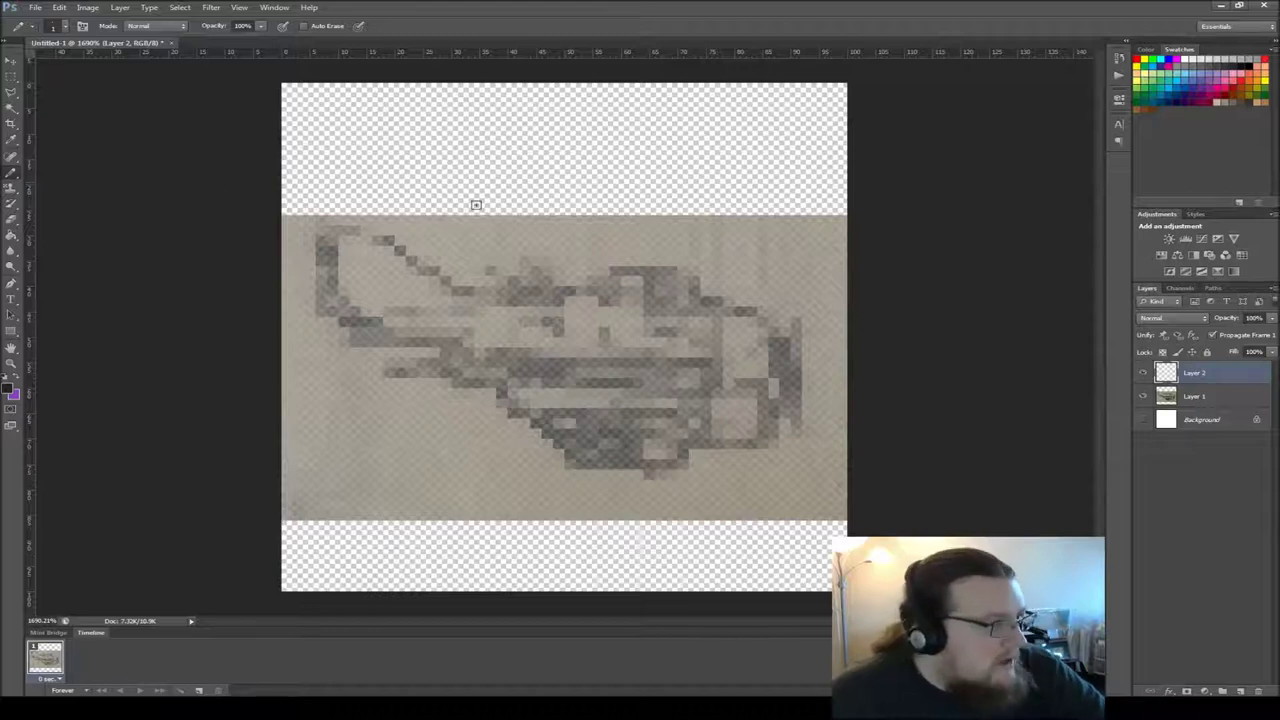
Try soft Brush tool strokes above the sketch for comparison, undo them, and switch back to the Pencil tool.
right_click(11, 172)
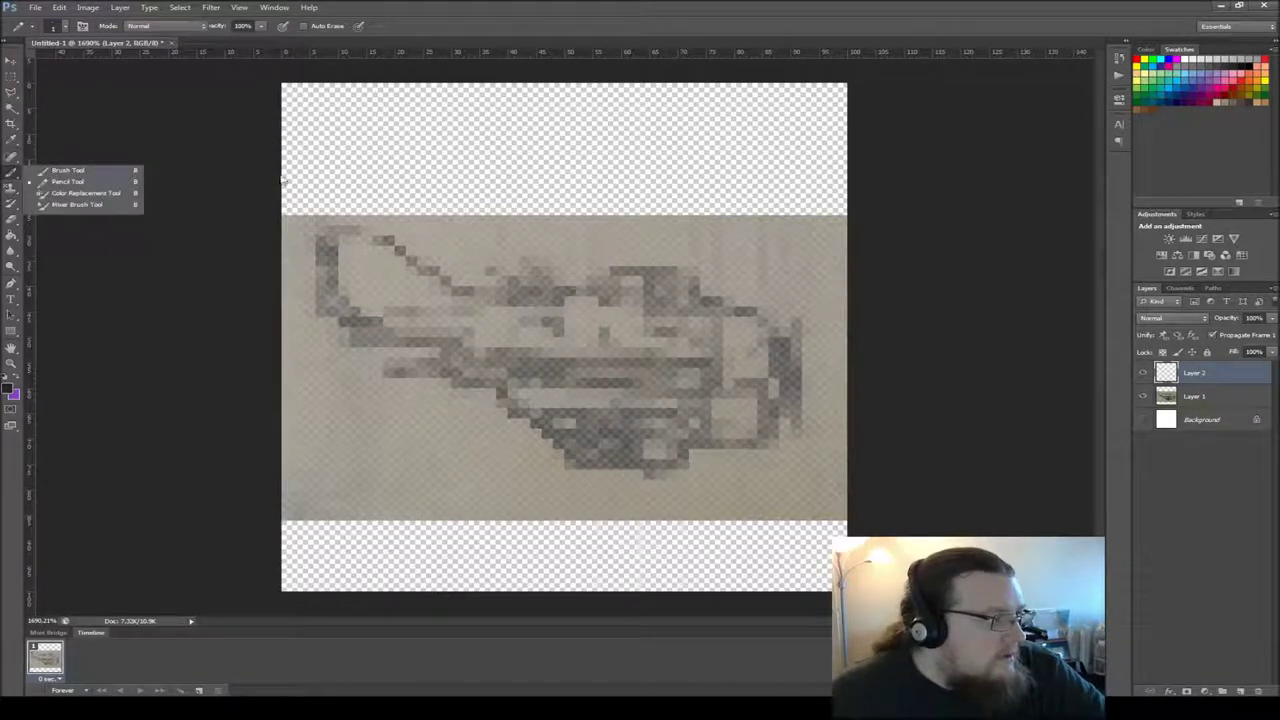
left_click(57, 174)
left_click(428, 140)
left_click_drag(577, 172, 485, 172)
key("ctrl+alt+z")
key("ctrl+alt+z")
key("ctrl+alt+z")
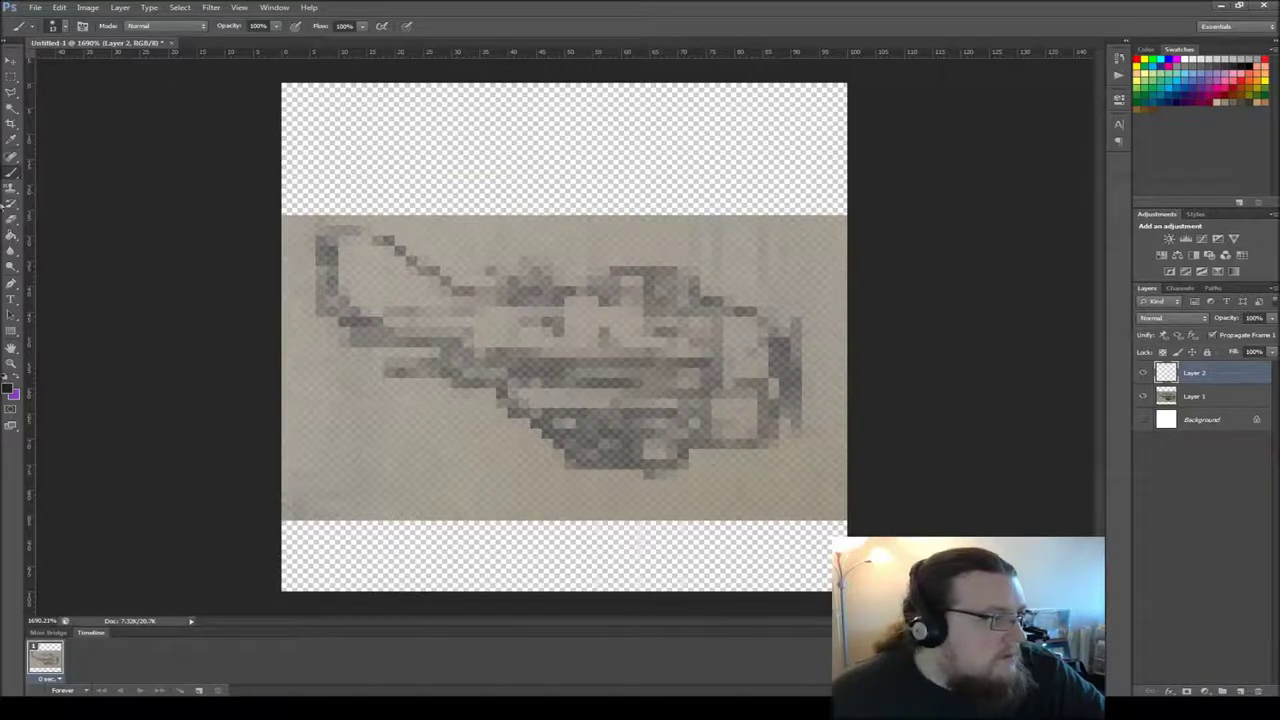
right_click(10, 176)
left_click(60, 185)
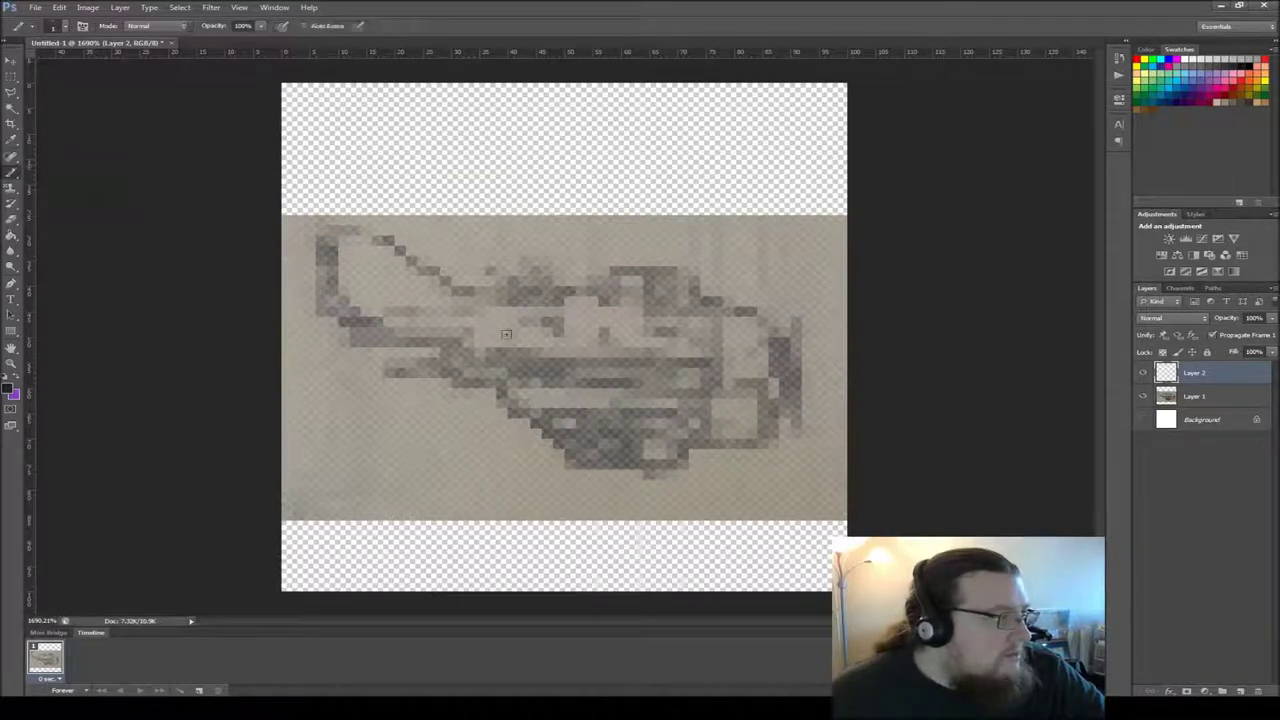
Set the foreground color to a light tan with CMYK values 22, 24, 44 and 0.
left_click(10, 390)
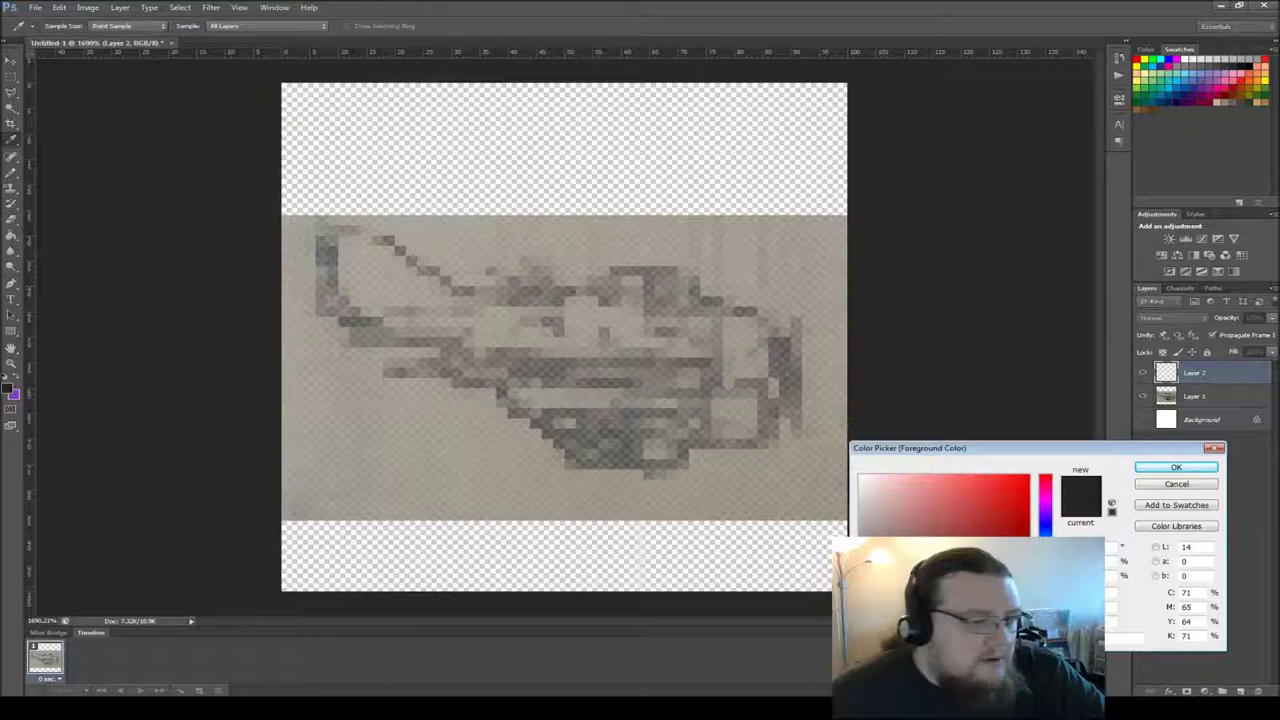
left_click_drag(938, 600, 982, 575)
left_click_drag(1045, 640, 1045, 627)
left_click(905, 506)
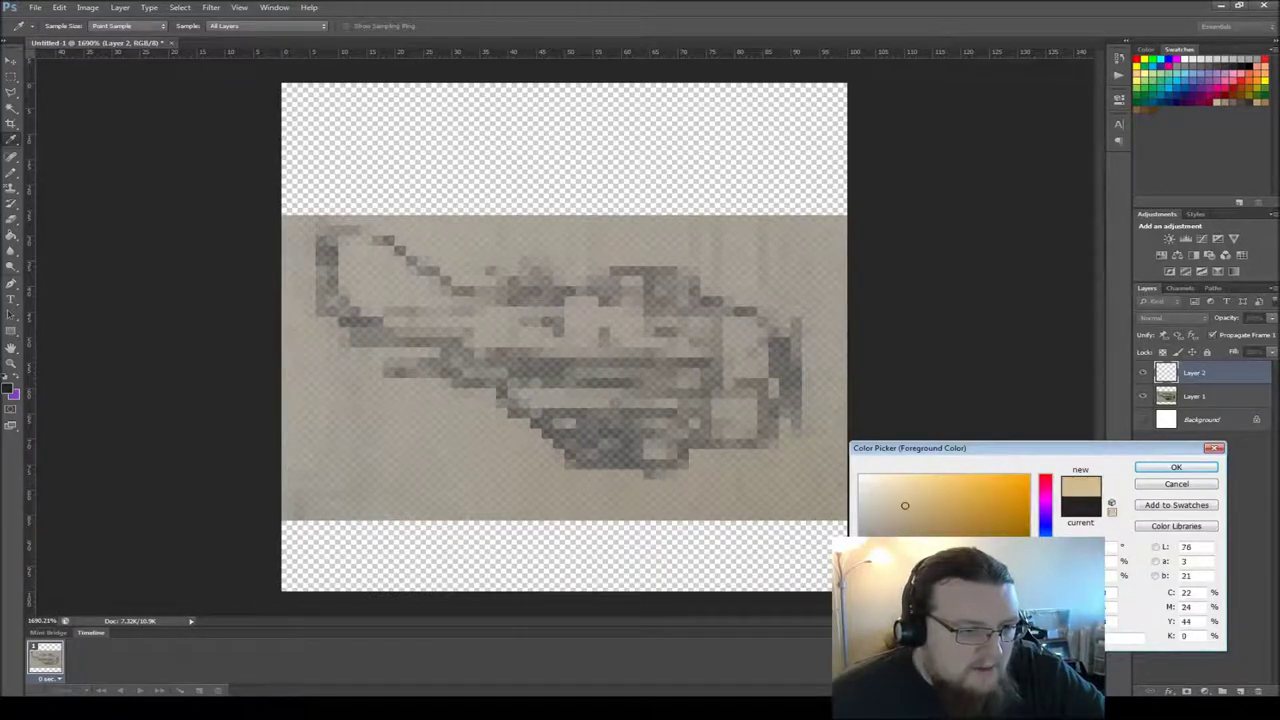
left_click(1176, 467)
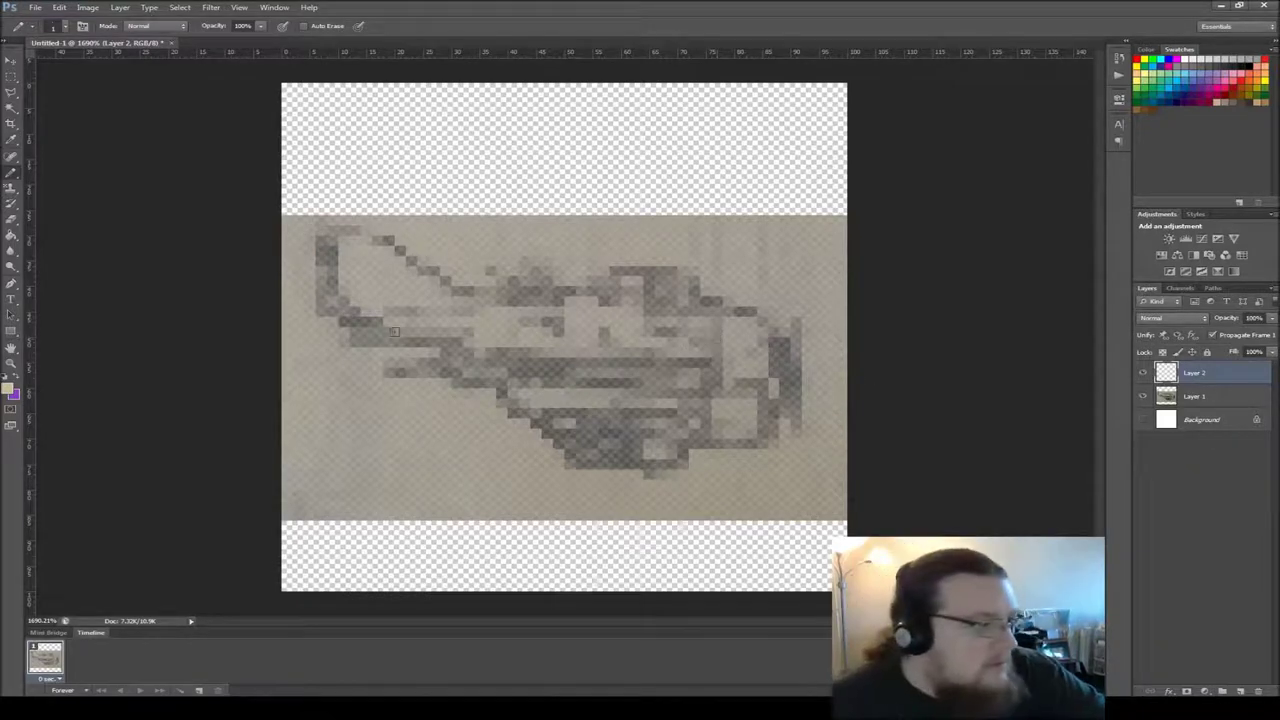
Trace the airplane's tail fin, upper fuselage edge and rear underside with 1 px tan pencil lines on the new layer.
left_click(330, 318)
mouse_move(325, 314)
left_mouse_down()
mouse_move(322, 236)
mouse_move(351, 227)
mouse_move(447, 285)
mouse_move(502, 288)
mouse_move(459, 291)
mouse_move(533, 293)
mouse_move(507, 292)
mouse_move(529, 307)
mouse_move(570, 289)
mouse_move(621, 311)
mouse_move(717, 302)
left_mouse_up()
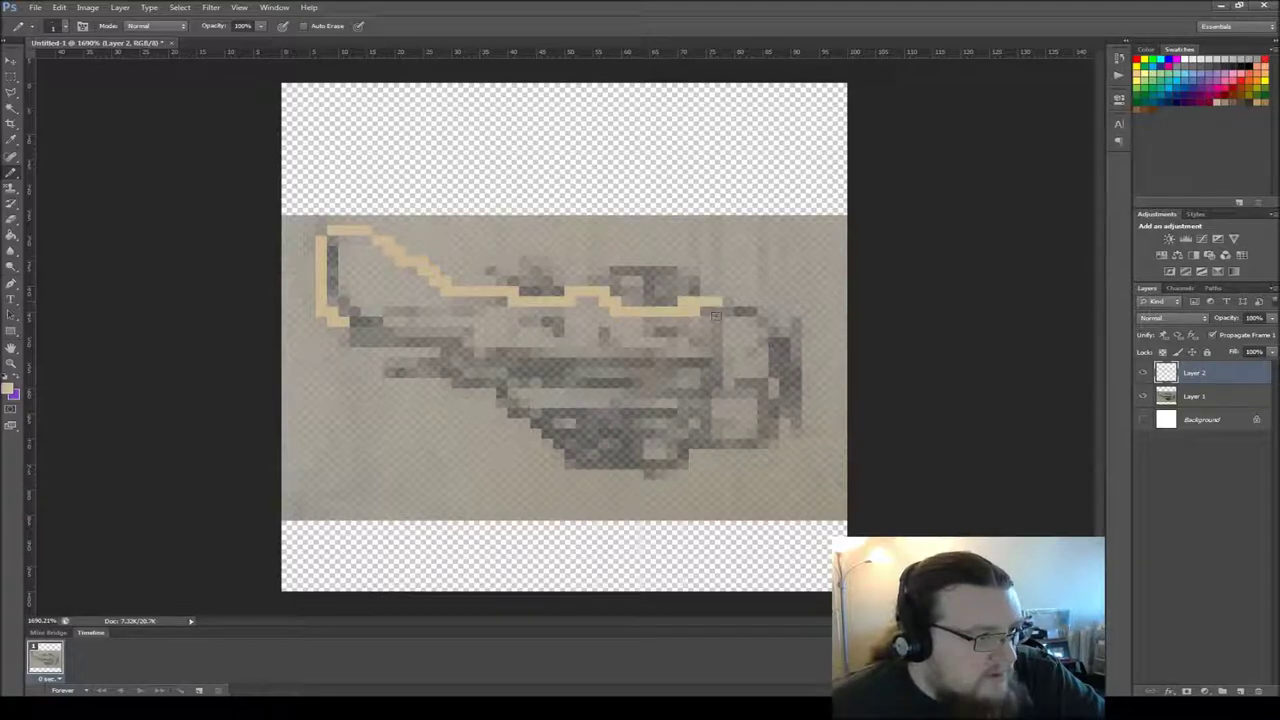
mouse_move(352, 324)
left_mouse_down()
mouse_move(344, 334)
mouse_move(378, 345)
mouse_move(447, 343)
left_mouse_up()
key("ctrl+z")
mouse_move(349, 331)
left_mouse_down()
mouse_move(346, 350)
mouse_move(438, 351)
left_mouse_up()
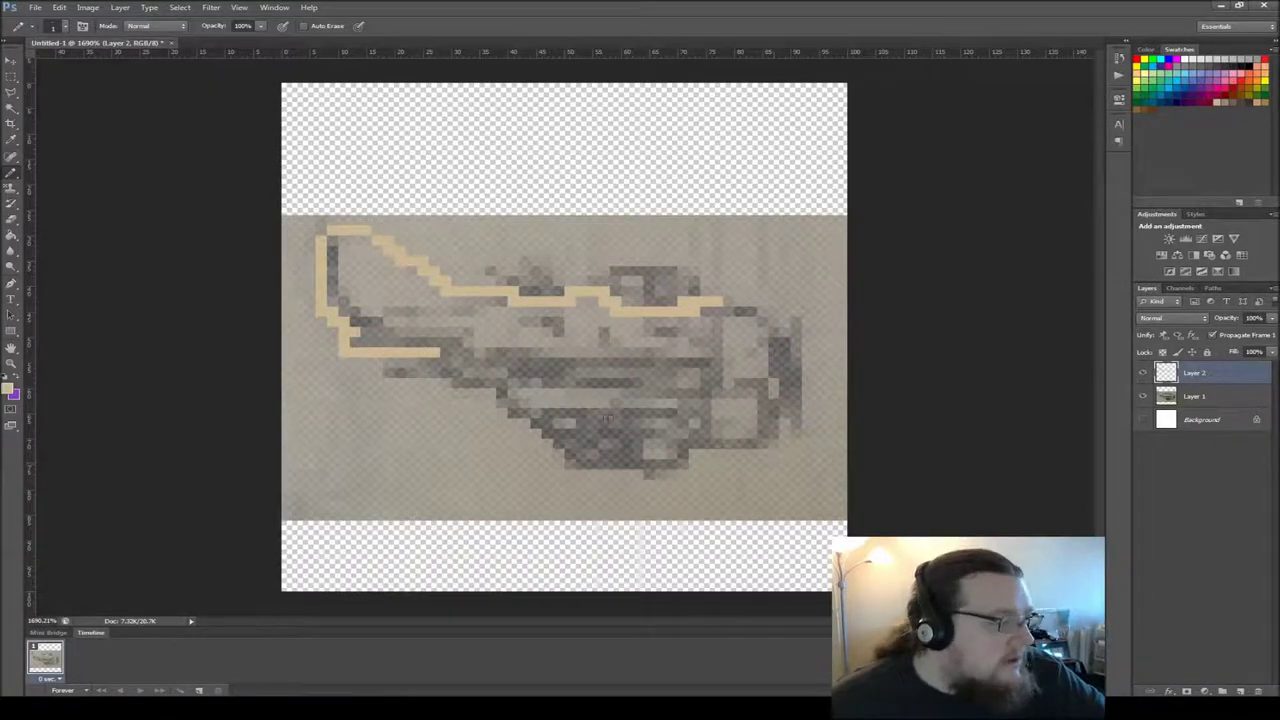
left_click_drag(115, 94, 513, 360)
left_click_drag(401, 261, 255, 43)
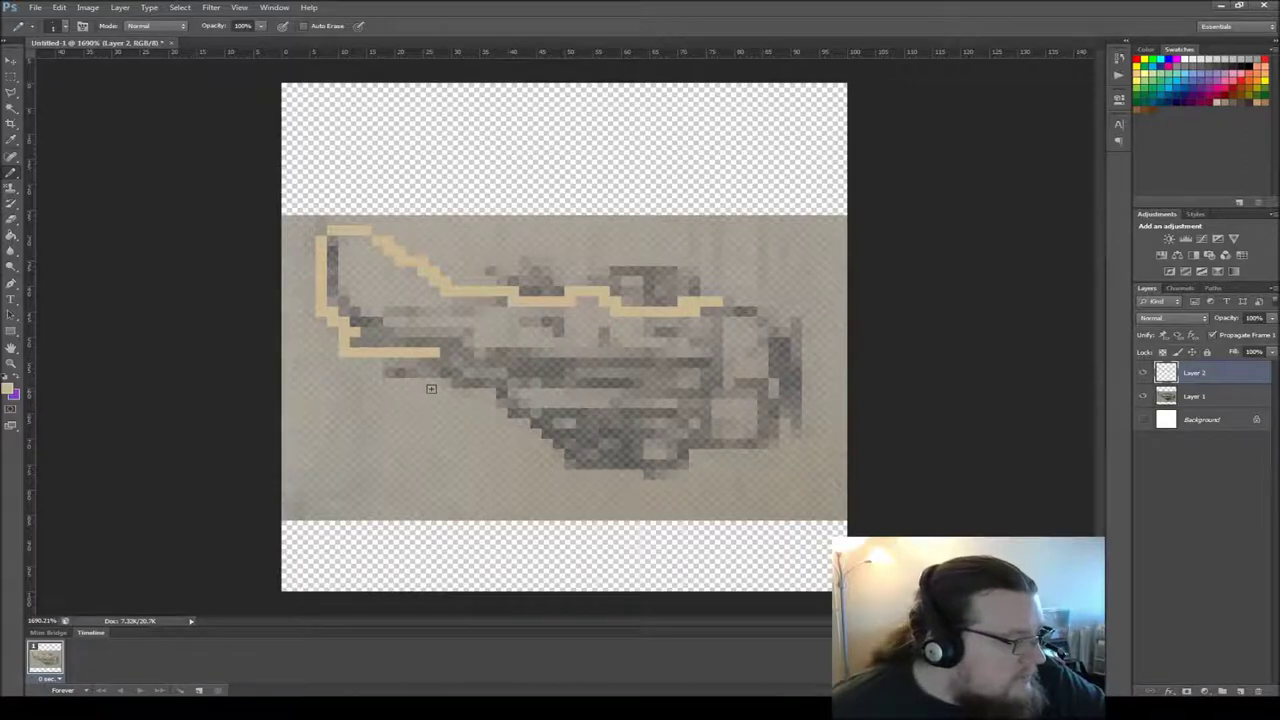
Bring up the sketch photo 20140308_144601.jpg, dock it beside the canvas document, clear its selection and examine the side view up close.
left_click(136, 687)
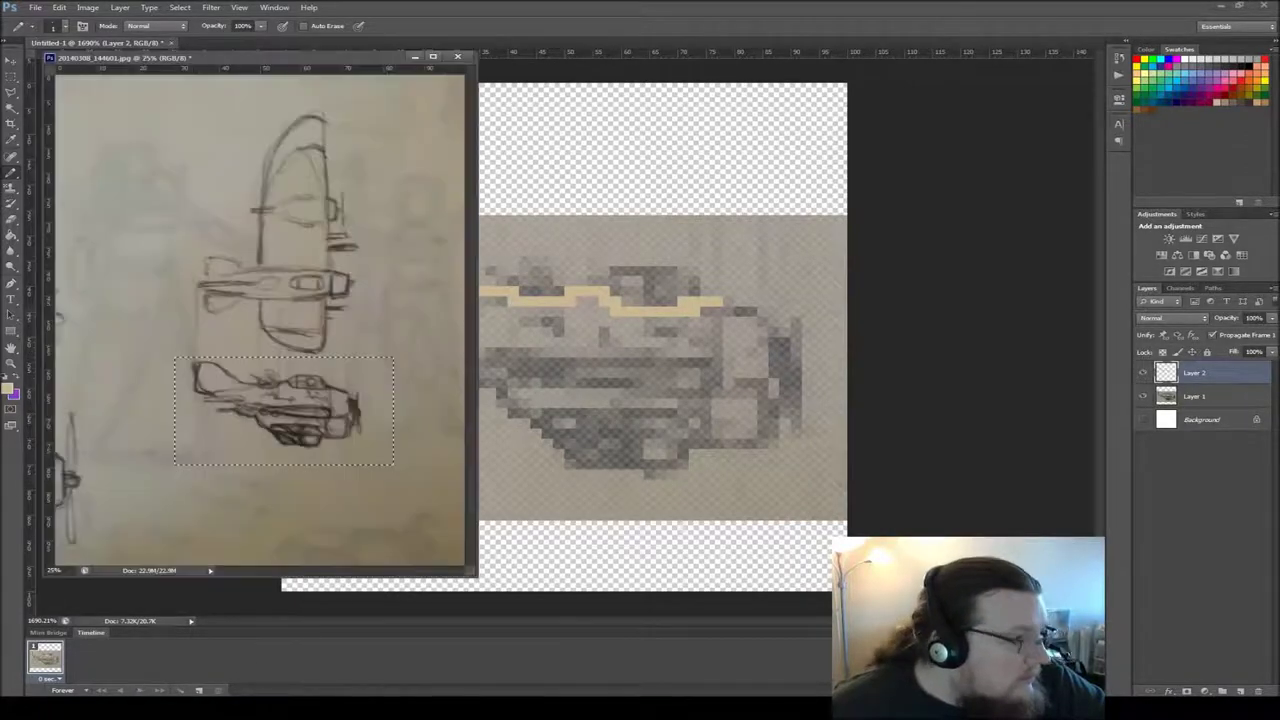
left_click_drag(220, 58, 216, 46)
scroll(718, 350, "up", 10)
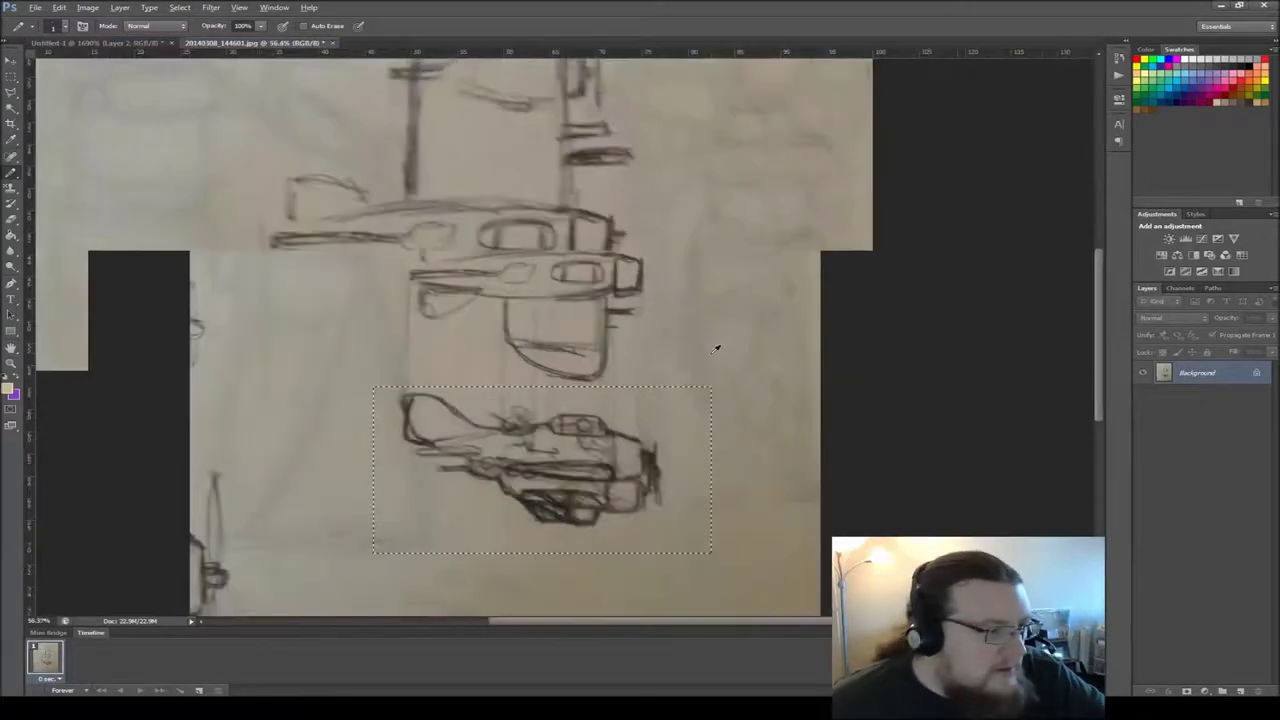
left_click_drag(634, 380, 828, 188)
key("ctrl+d")
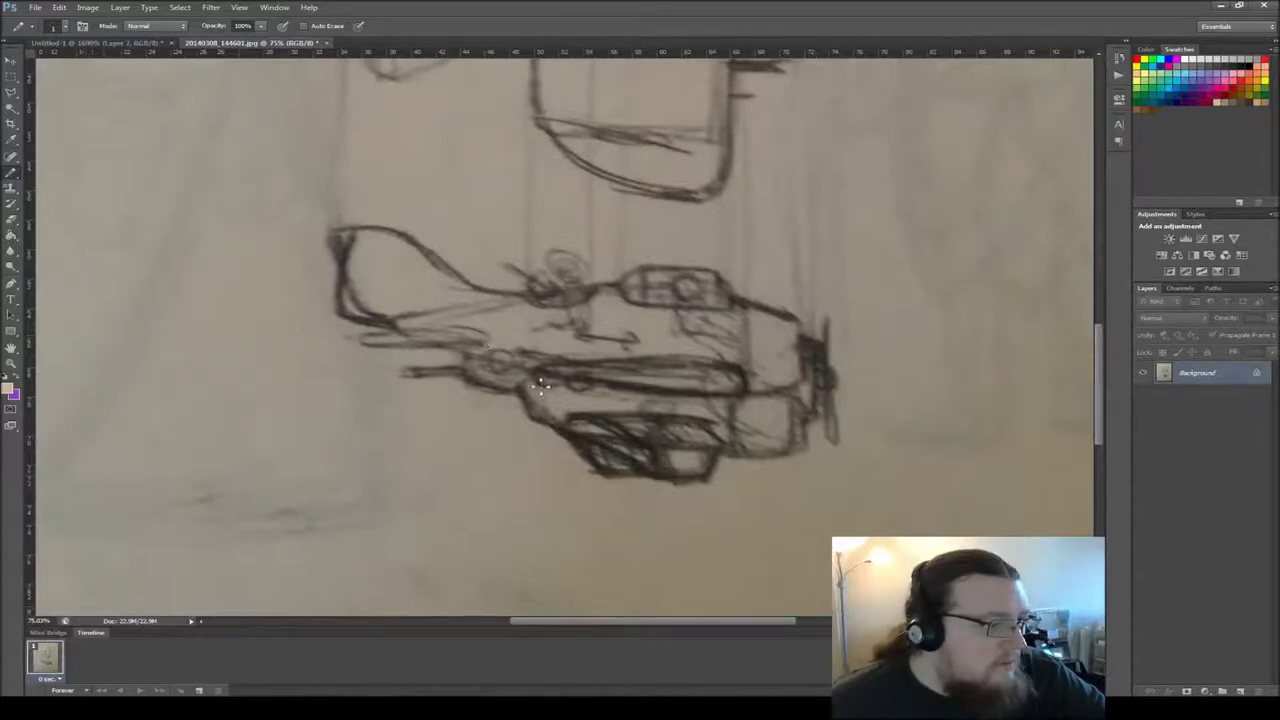
Back in Untitled-1, continue the tan outline along the fuselage underside, close it behind the nose and fill the whole fuselage and tail tan.
left_click(143, 44)
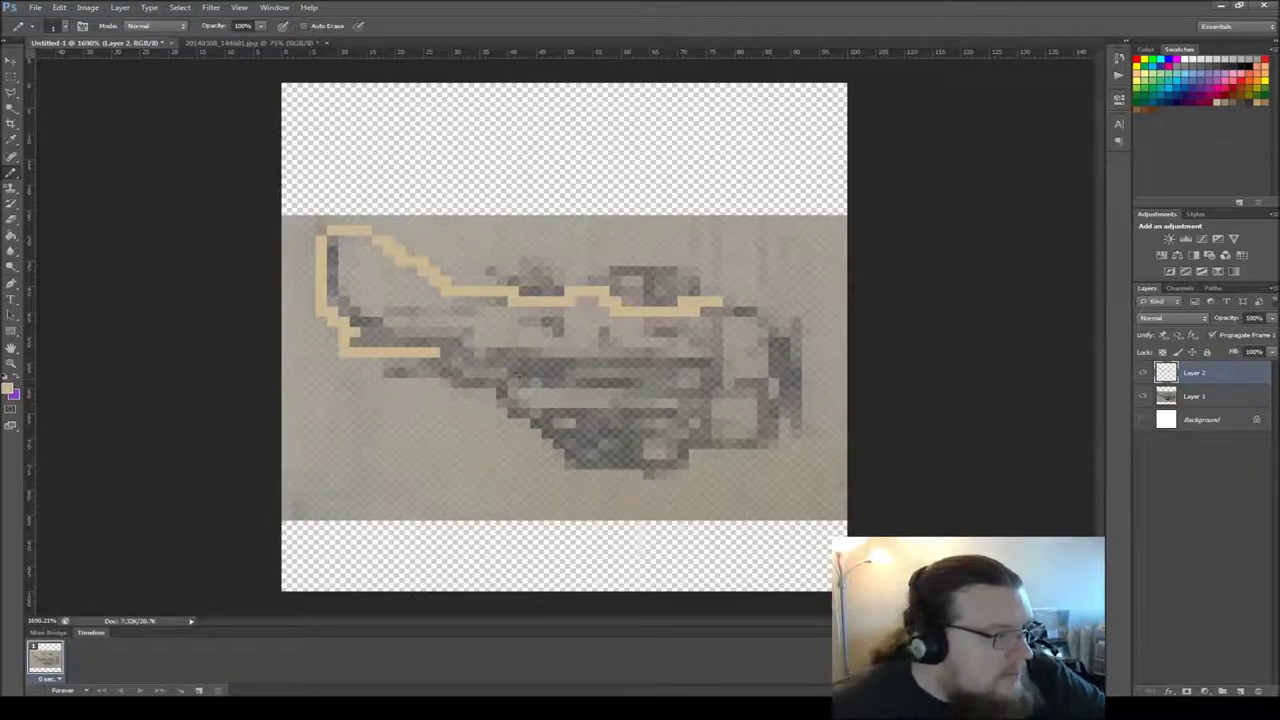
mouse_move(438, 352)
left_mouse_down()
mouse_move(448, 378)
mouse_move(473, 363)
mouse_move(458, 360)
mouse_move(469, 348)
mouse_move(498, 364)
left_mouse_up()
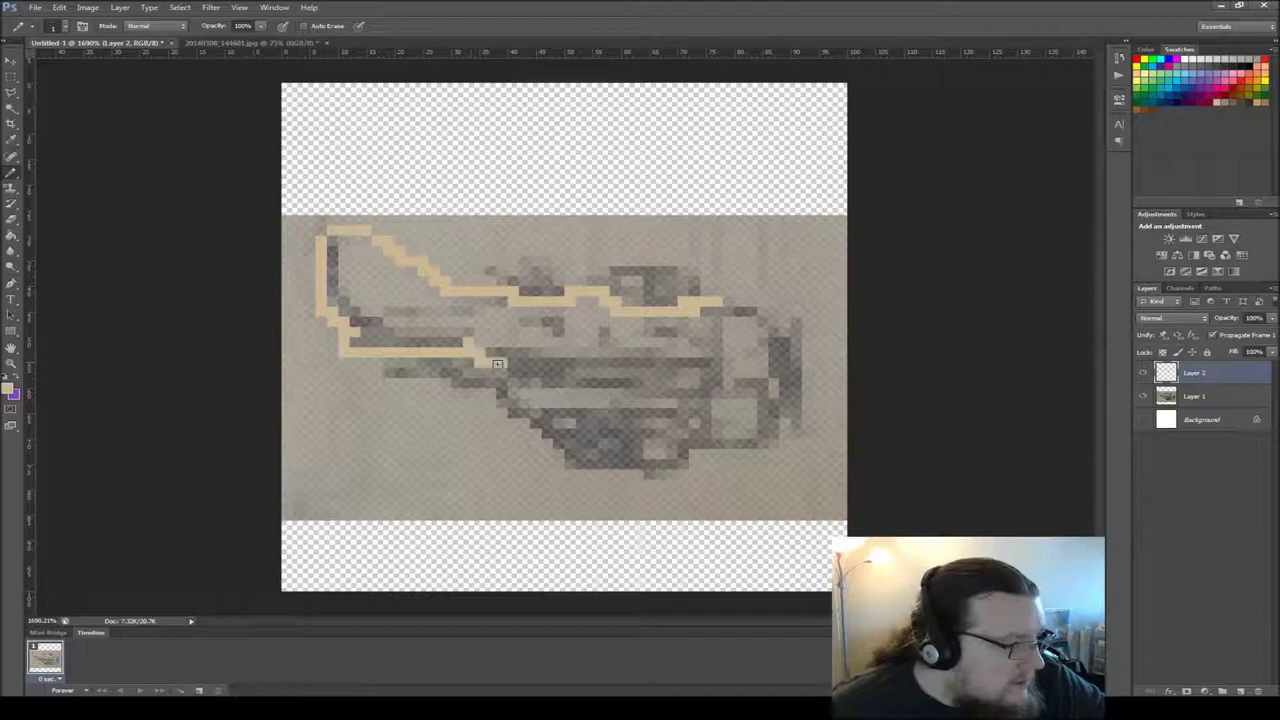
mouse_move(716, 306)
left_mouse_down()
mouse_move(712, 385)
mouse_move(616, 399)
mouse_move(642, 392)
mouse_move(517, 372)
mouse_move(581, 387)
mouse_move(519, 370)
mouse_move(457, 320)
mouse_move(464, 338)
mouse_move(366, 332)
mouse_move(379, 342)
mouse_move(394, 328)
mouse_move(402, 338)
mouse_move(334, 291)
mouse_move(337, 241)
mouse_move(374, 246)
mouse_move(443, 319)
mouse_move(452, 300)
mouse_move(491, 301)
mouse_move(498, 351)
mouse_move(516, 354)
mouse_move(521, 338)
mouse_move(517, 363)
mouse_move(556, 367)
mouse_move(575, 326)
mouse_move(556, 368)
mouse_move(581, 344)
mouse_move(592, 381)
mouse_move(605, 345)
mouse_move(612, 378)
mouse_move(634, 367)
mouse_move(646, 380)
mouse_move(693, 343)
mouse_move(697, 378)
mouse_move(631, 378)
mouse_move(650, 333)
mouse_move(696, 346)
mouse_move(705, 320)
mouse_move(652, 336)
left_mouse_up()
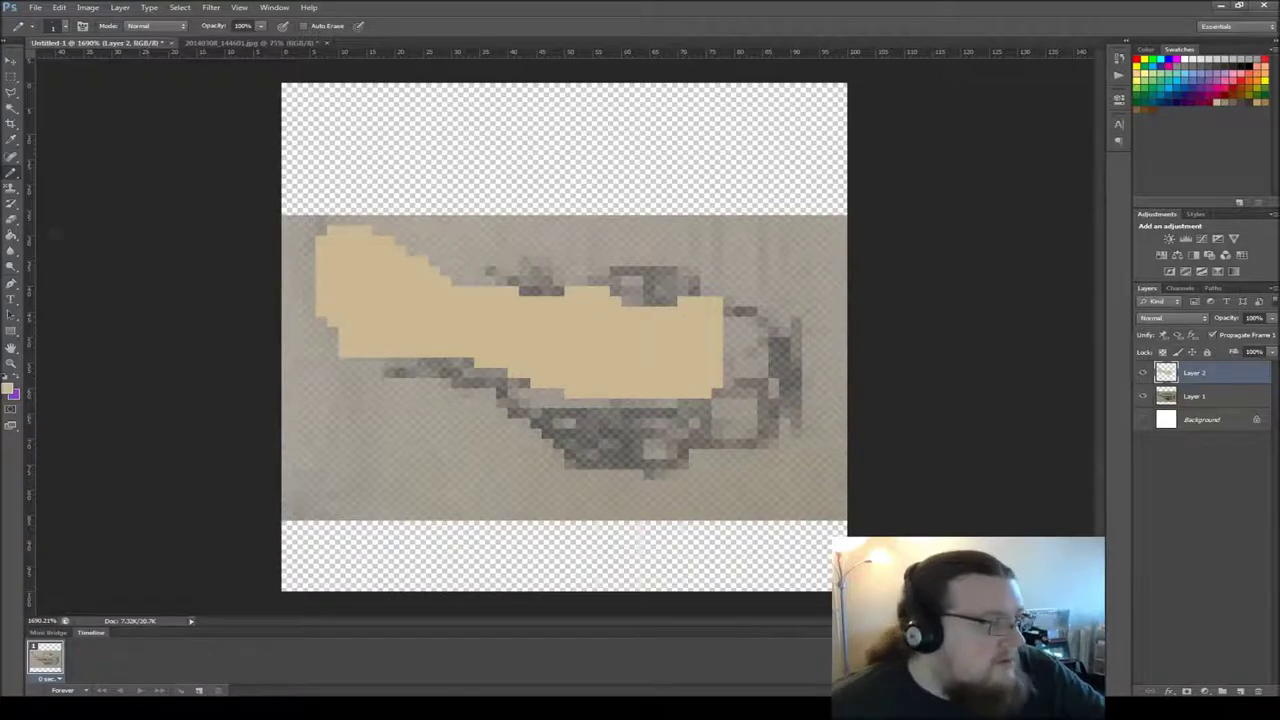
Set the foreground color to a very dark brown with CMYK values 66, 63, 70 and 71.
left_click(12, 389)
left_click(908, 611)
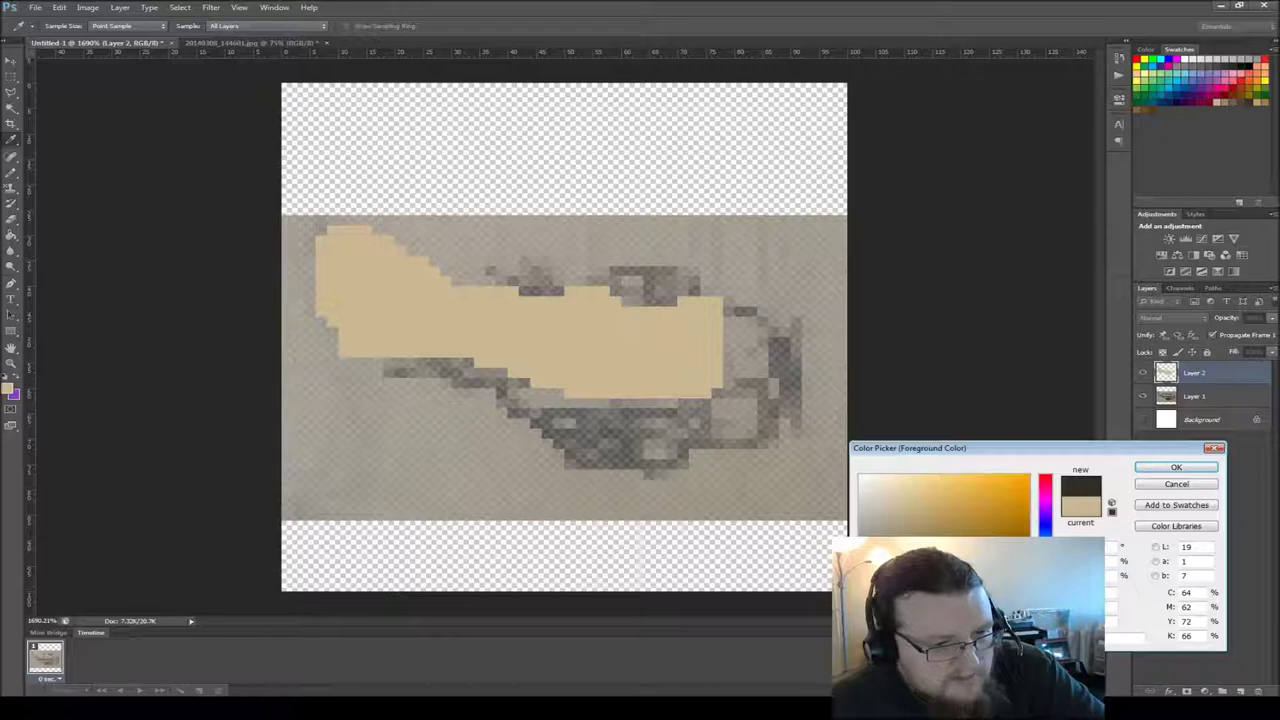
key("Return")
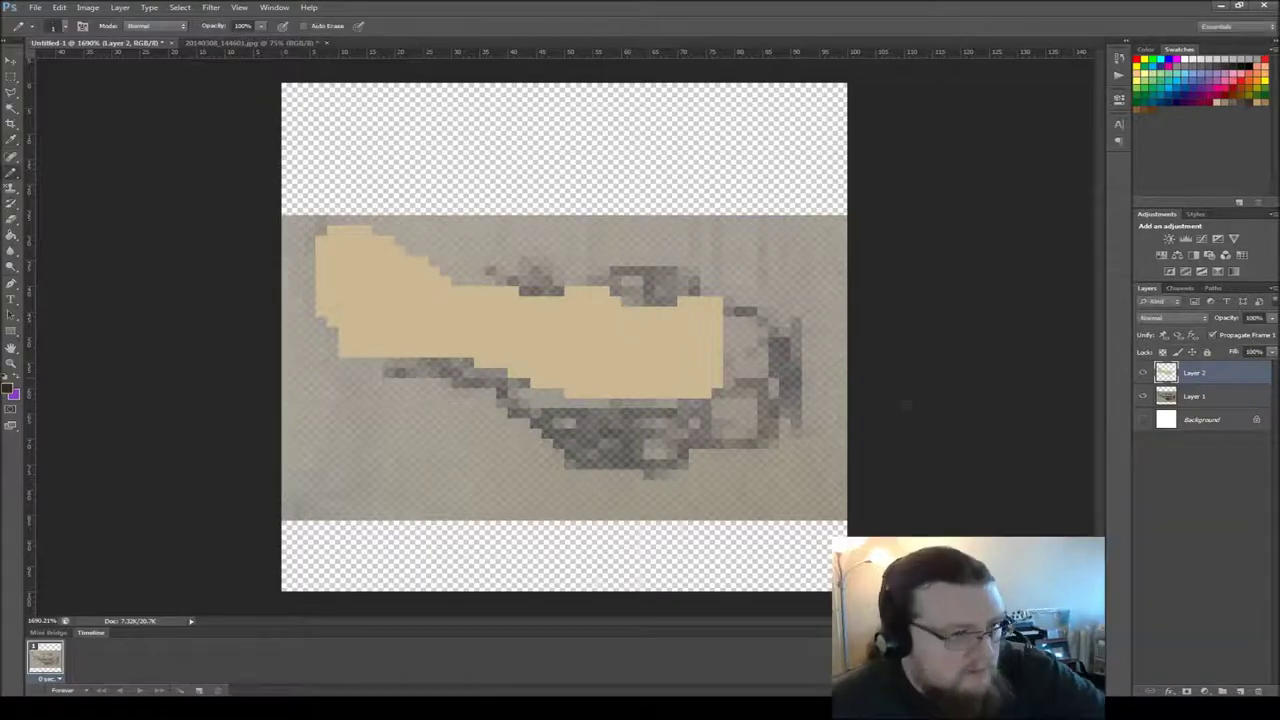
Lower Layer 2's opacity to 64% and draw the dark brown tailplane over the sketch lines at the rear underside.
left_click(1272, 317)
left_click_drag(1268, 332, 1247, 332)
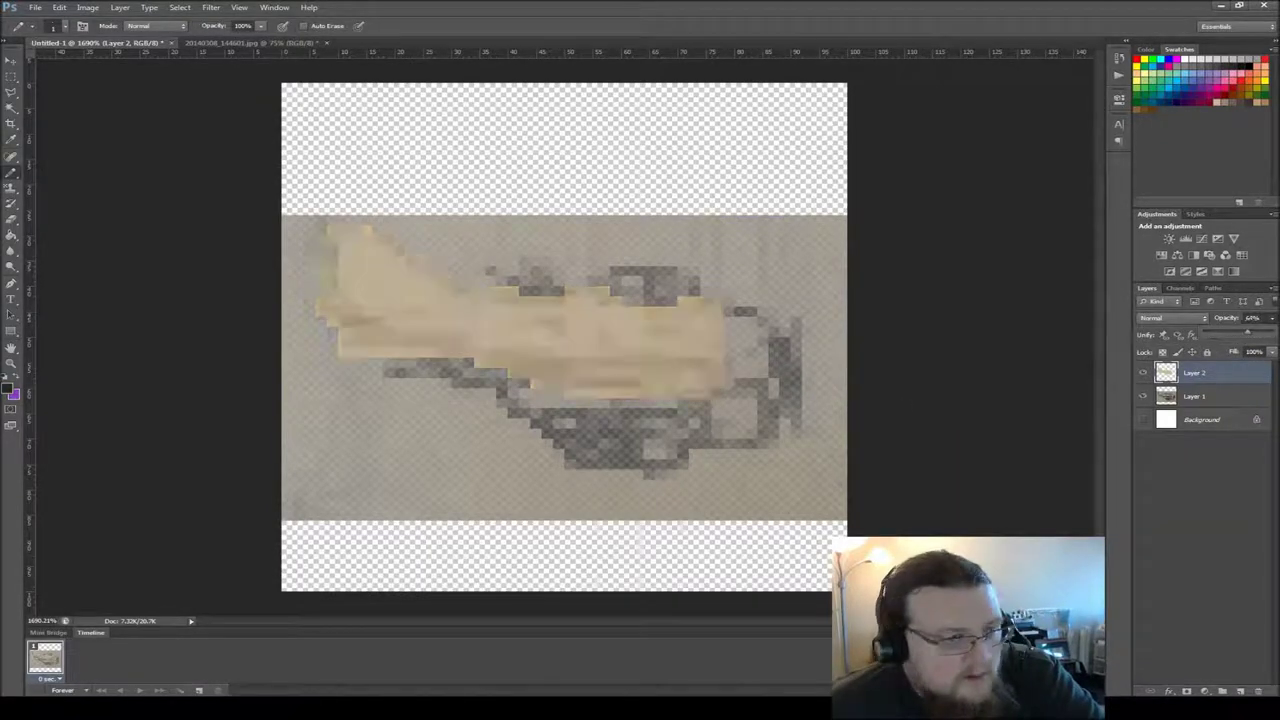
mouse_move(372, 340)
left_mouse_down()
mouse_move(360, 345)
mouse_move(452, 342)
left_mouse_up()
left_click_drag(370, 334, 469, 332)
left_click_drag(354, 362, 402, 362)
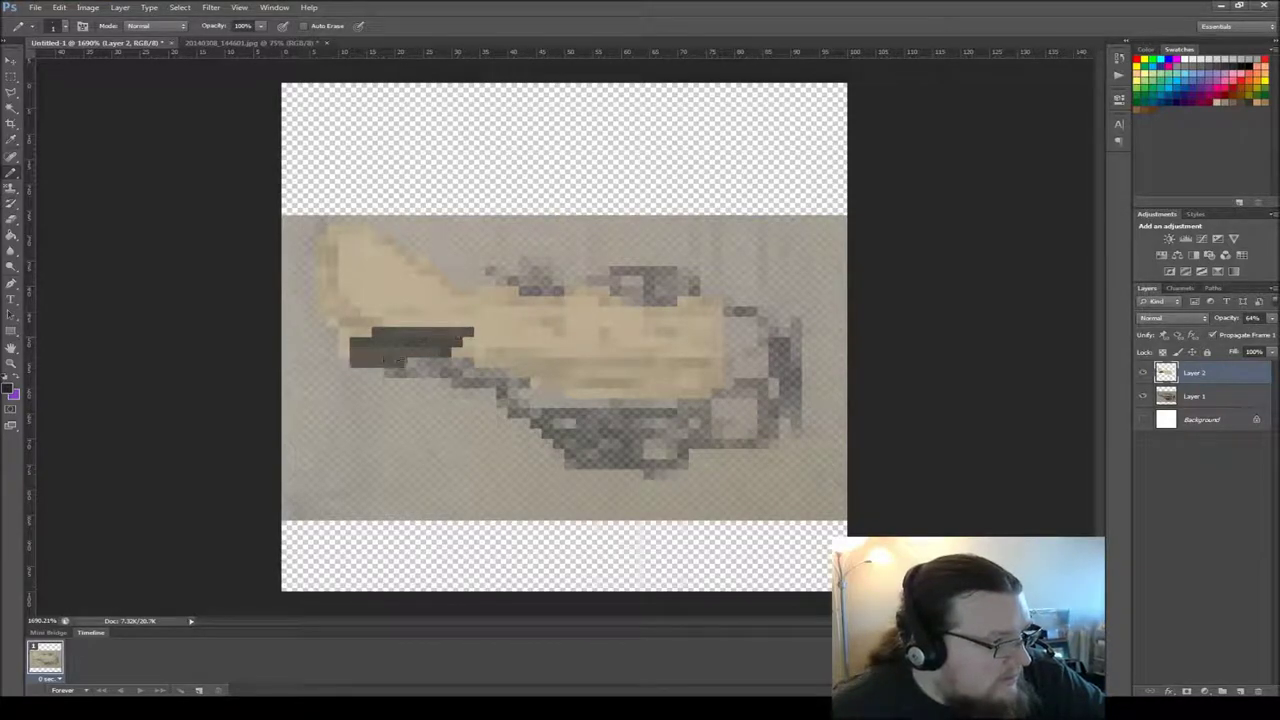
Restore Layer 2 to 100% opacity and paint the tail fin dark brown down to the fuselage's rear edge.
left_click(1273, 319)
left_click_drag(1251, 334, 1276, 334)
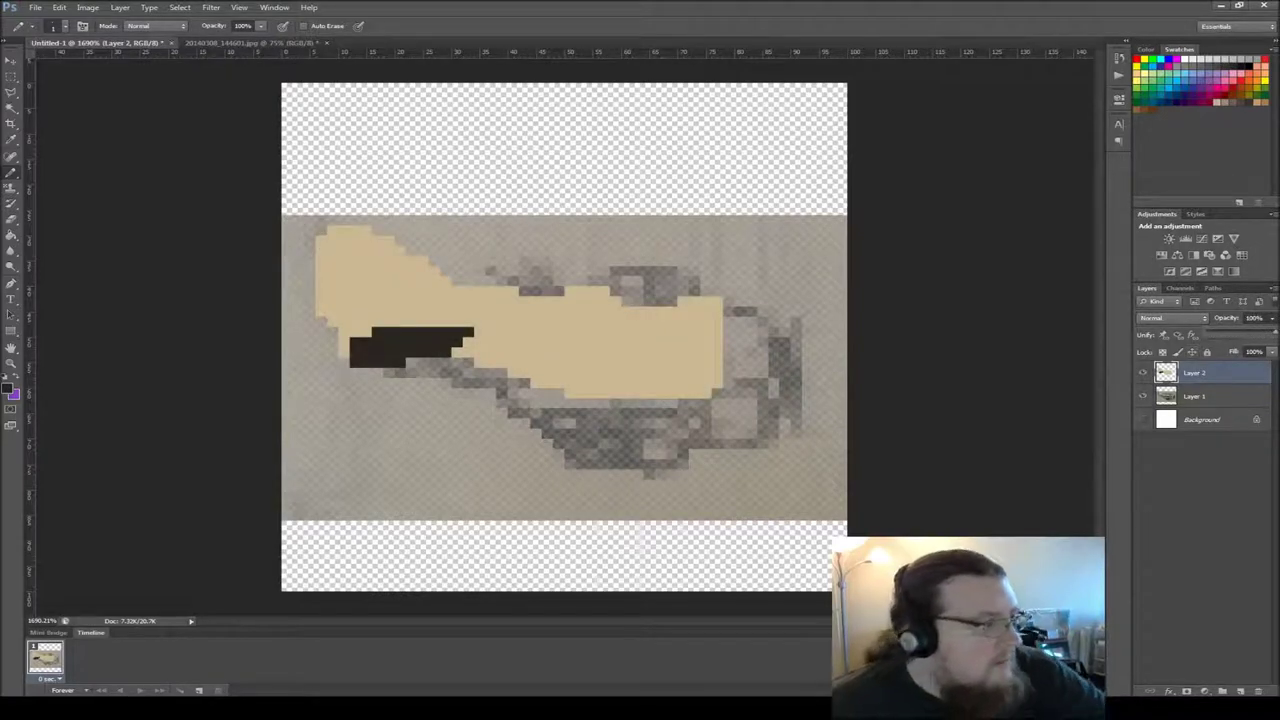
mouse_move(338, 322)
left_mouse_down()
mouse_move(321, 238)
mouse_move(344, 230)
mouse_move(391, 240)
mouse_move(441, 292)
mouse_move(451, 277)
mouse_move(467, 288)
mouse_move(343, 328)
mouse_move(385, 303)
mouse_move(343, 297)
mouse_move(333, 258)
mouse_move(370, 250)
mouse_move(425, 292)
left_mouse_up()
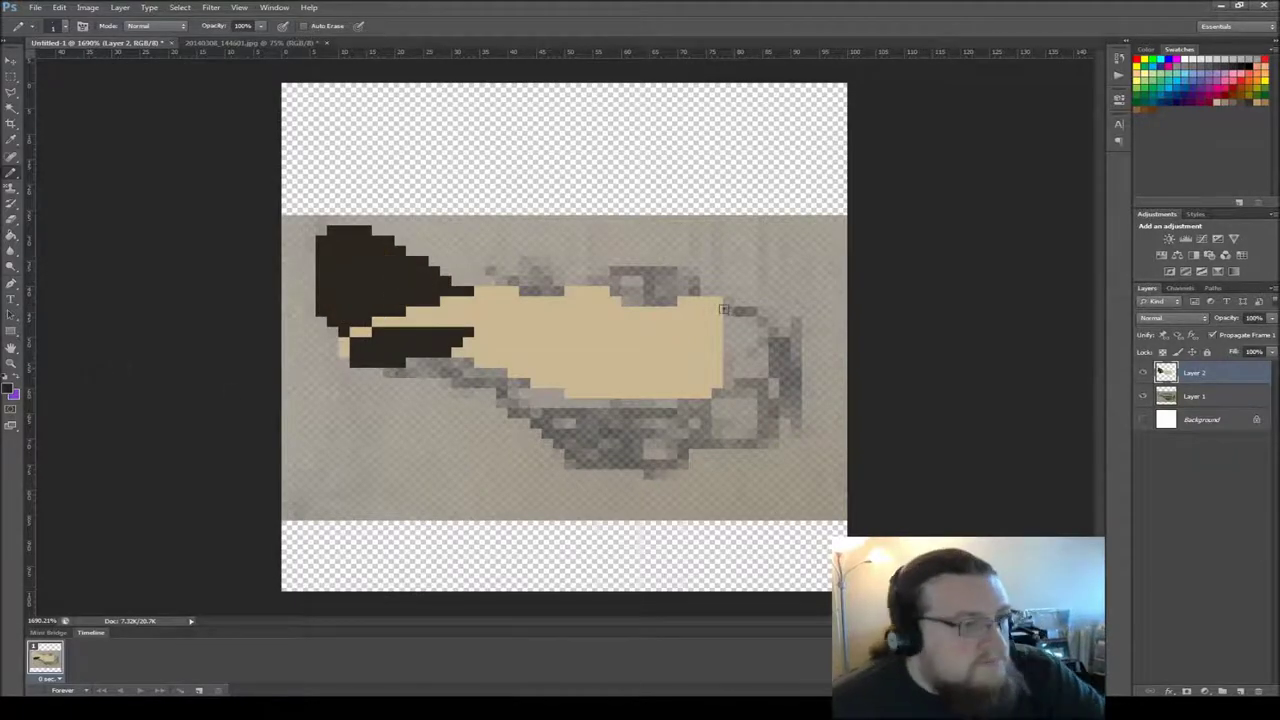
Paint the rounded nose section dark brown, erase the excess pixels at its front and underside, and return to the Pencil tool.
left_click_drag(723, 309, 737, 386)
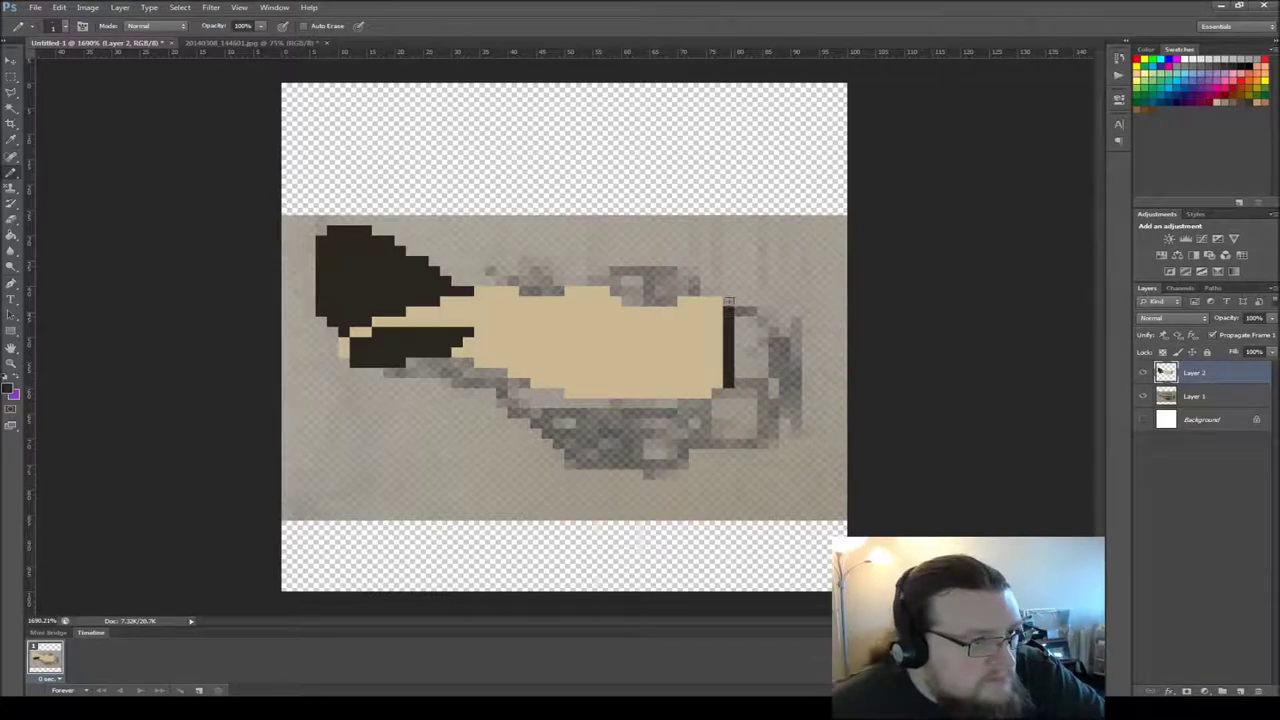
mouse_move(735, 300)
left_mouse_down()
mouse_move(760, 316)
mouse_move(780, 376)
mouse_move(740, 356)
mouse_move(762, 332)
mouse_move(736, 400)
left_mouse_up()
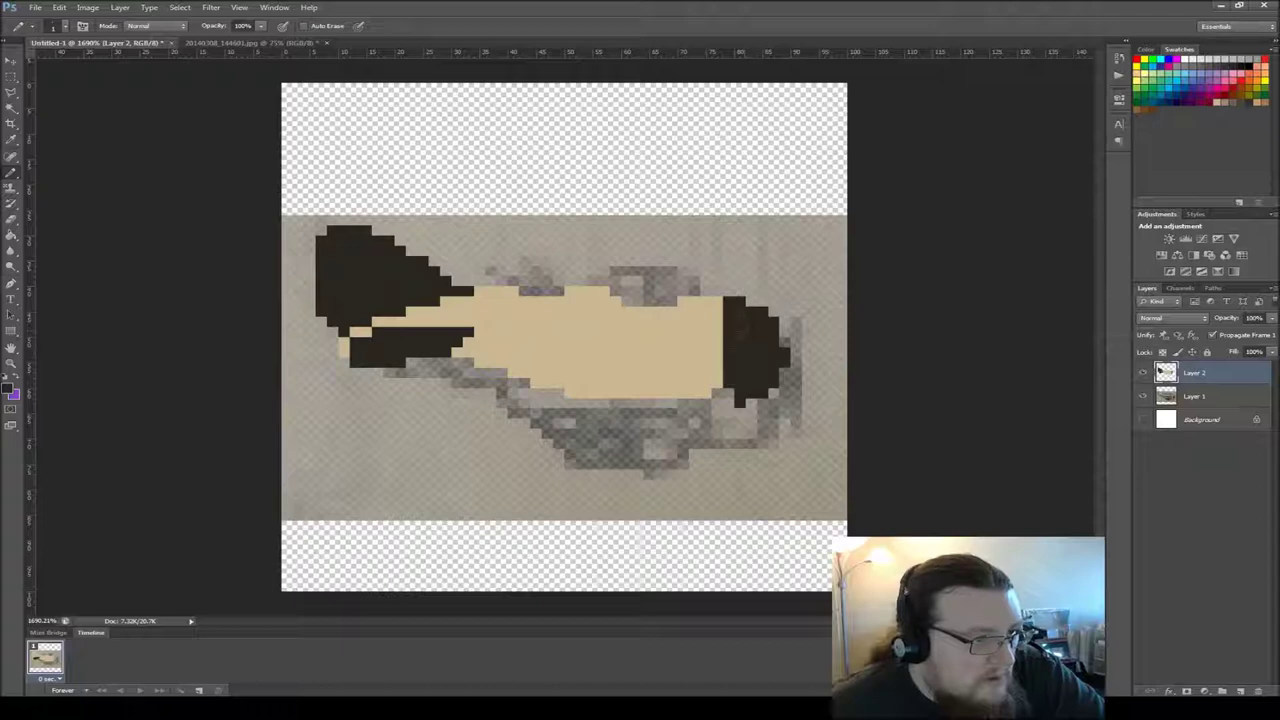
left_click(11, 219)
left_click_drag(813, 351, 766, 392)
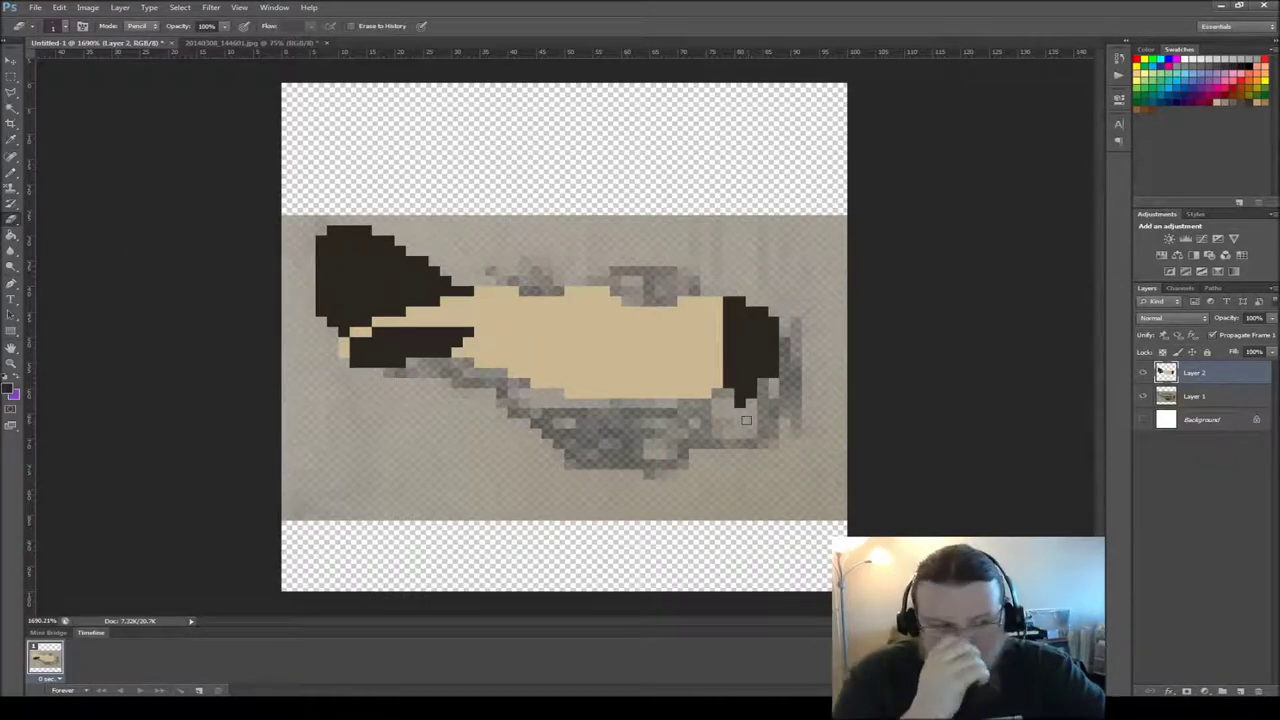
left_click_drag(748, 401, 748, 396)
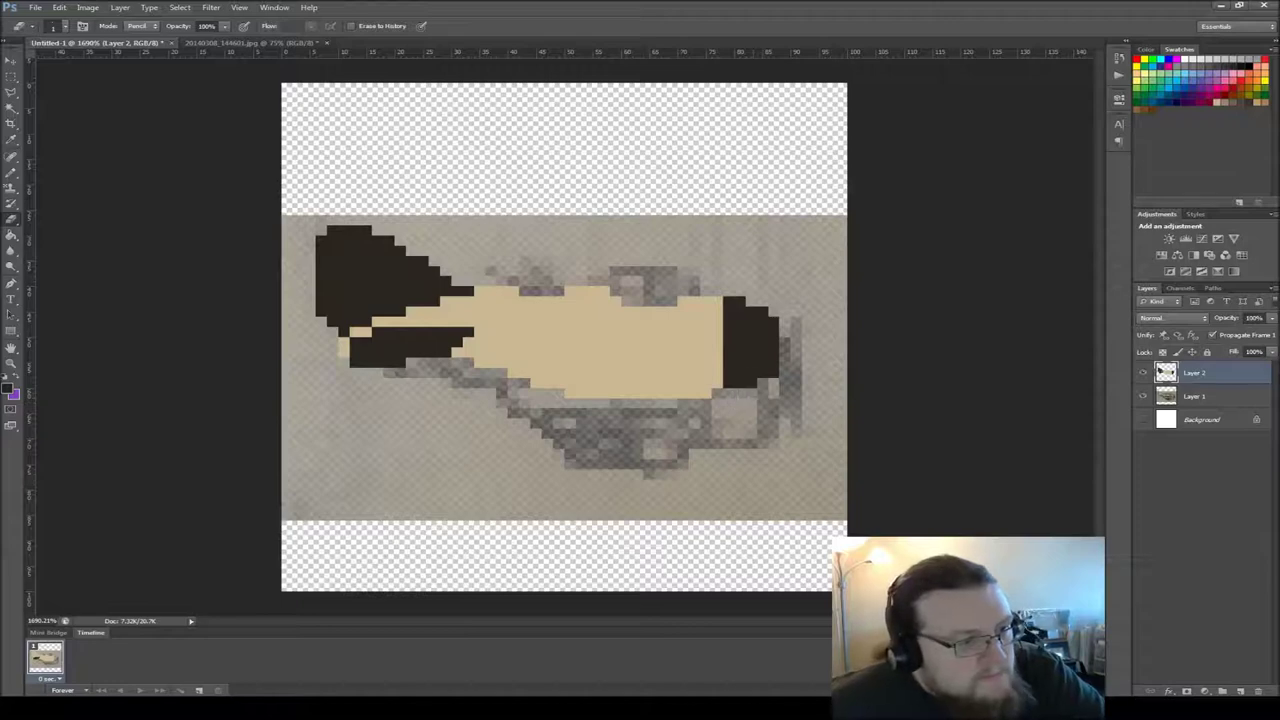
left_click(11, 171)
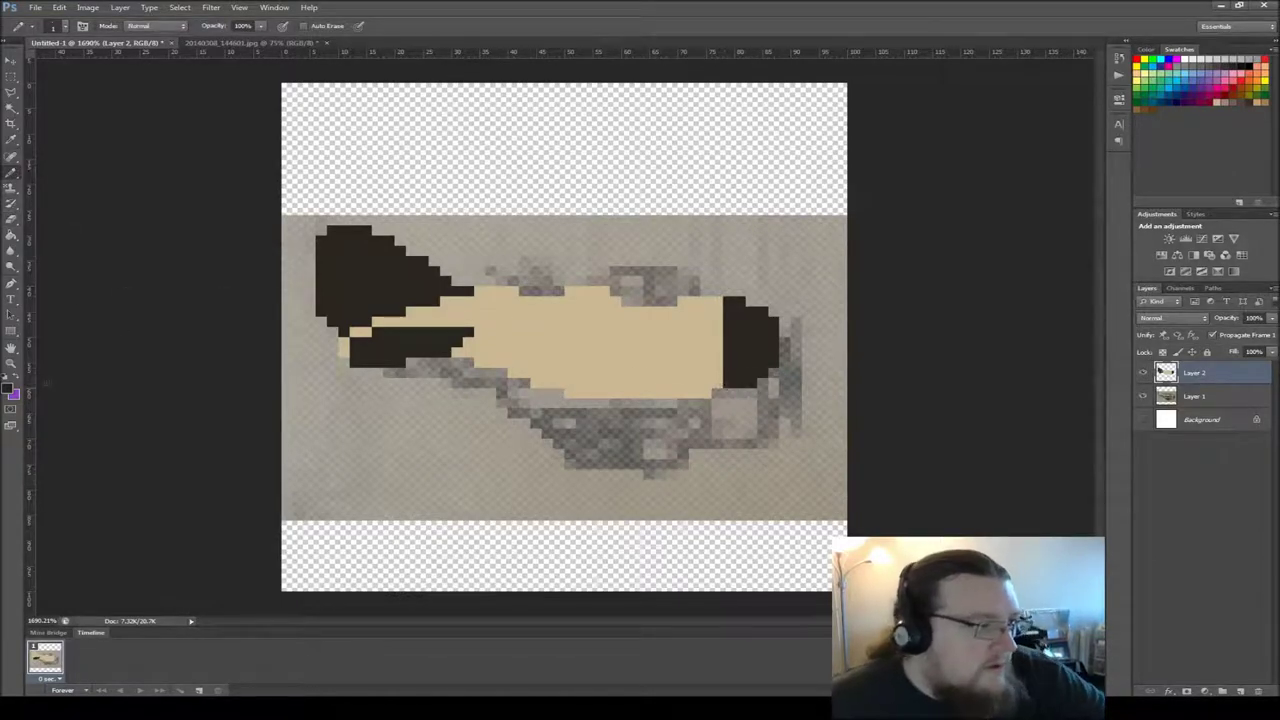
left_click(8, 390)
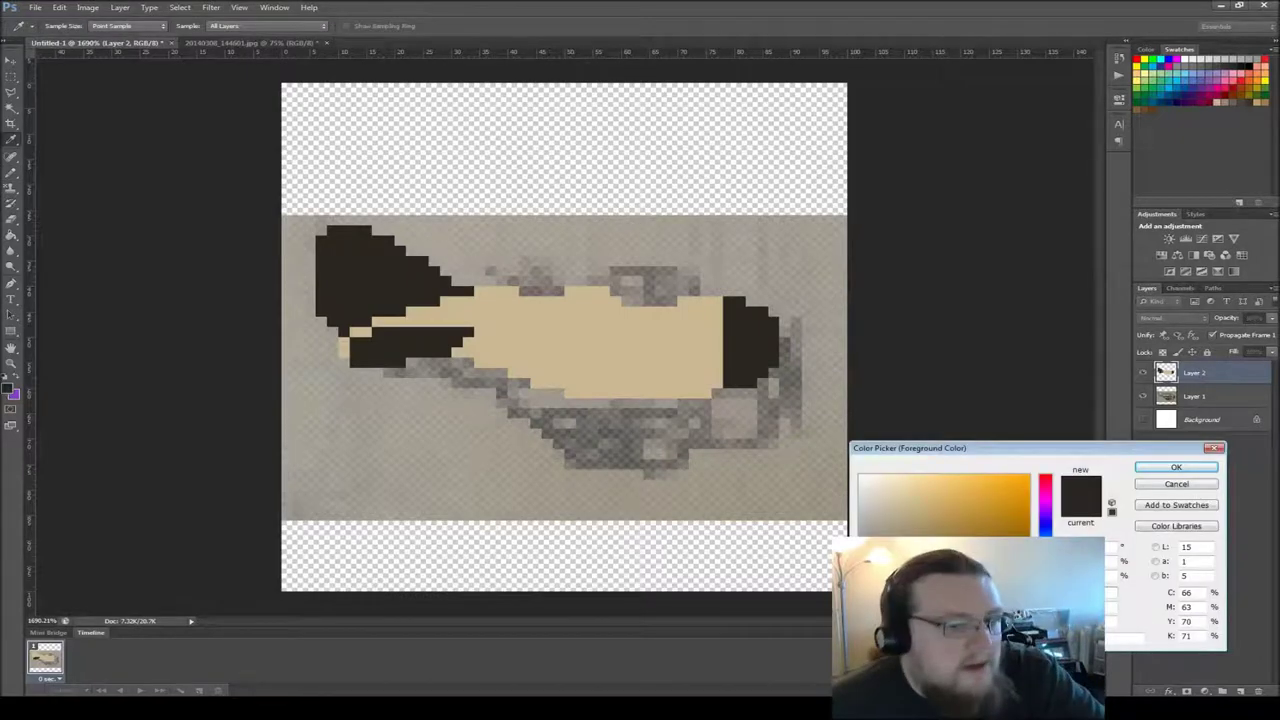
left_click(1140, 484)
mouse_move(751, 412)
left_mouse_down()
mouse_move(603, 494)
mouse_move(640, 470)
mouse_move(634, 458)
left_mouse_up()
key("ctrl+z")
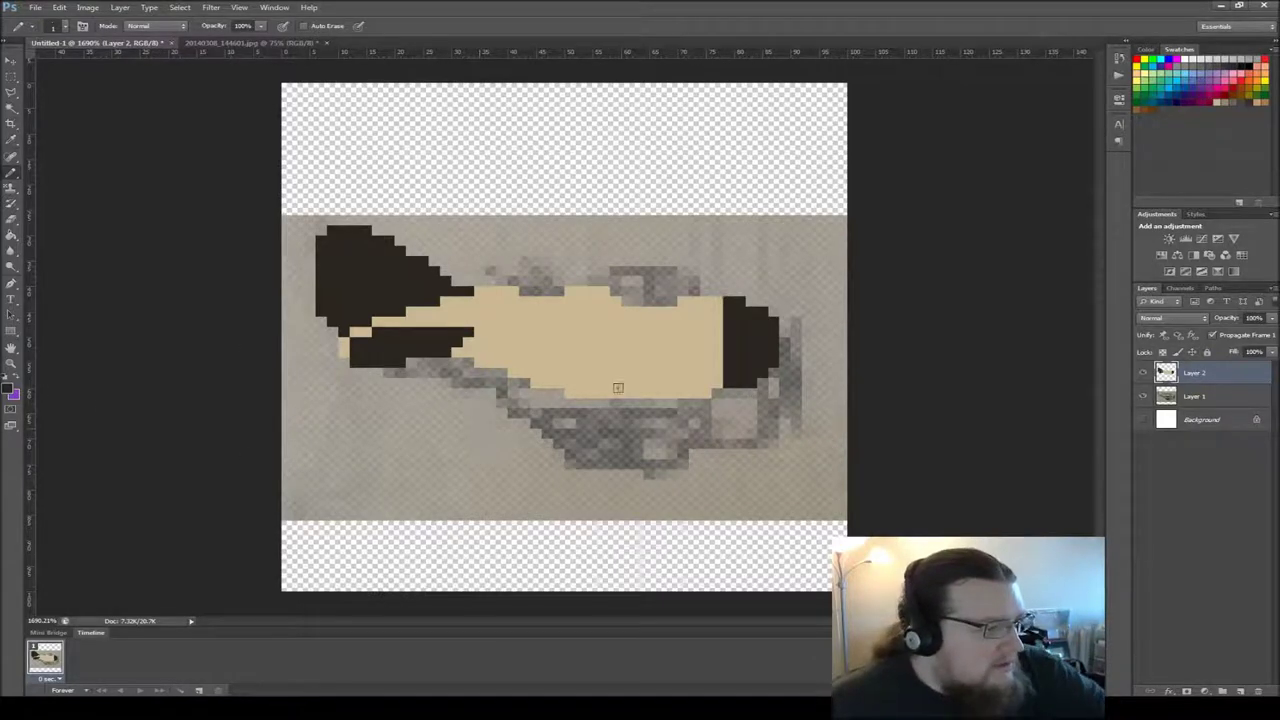
Paint a dark brown wing strip along the fuselage's lower edge, plus the front corner and two vertical frame posts of the cockpit canopy.
mouse_move(705, 392)
left_mouse_down()
mouse_move(524, 382)
mouse_move(572, 390)
left_mouse_up()
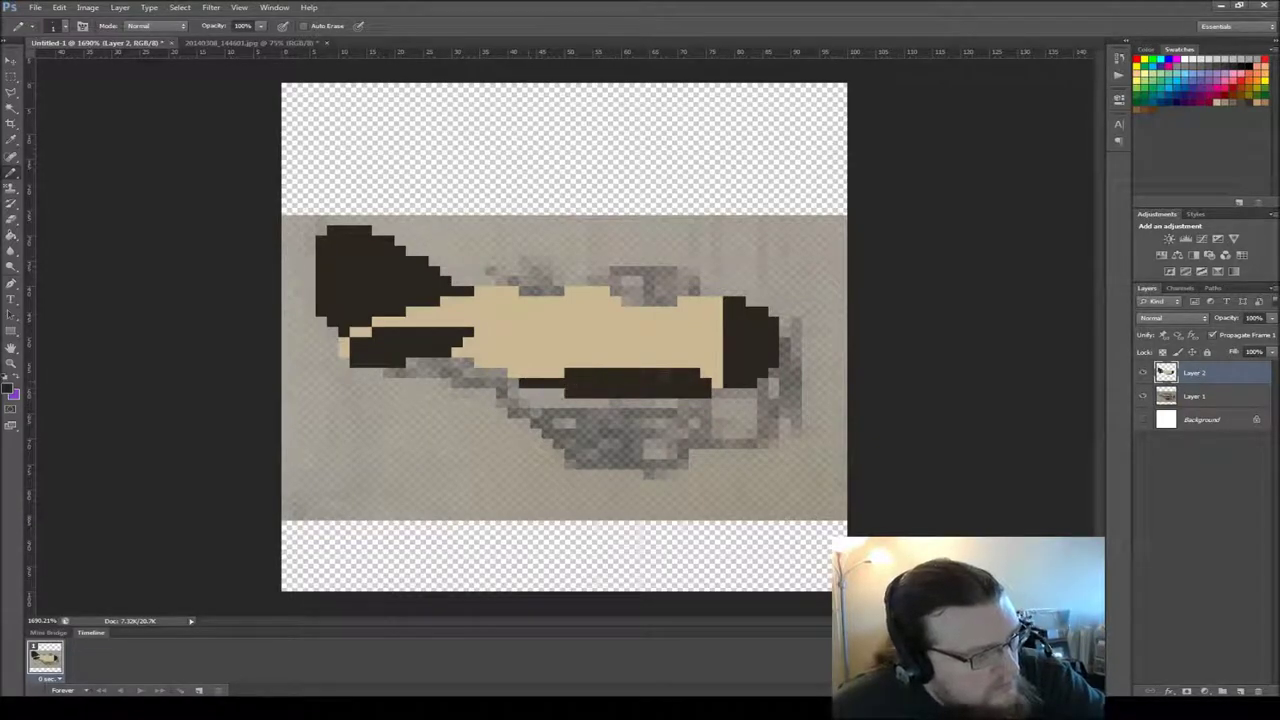
mouse_move(542, 372)
left_mouse_down()
mouse_move(507, 382)
mouse_move(540, 372)
left_mouse_up()
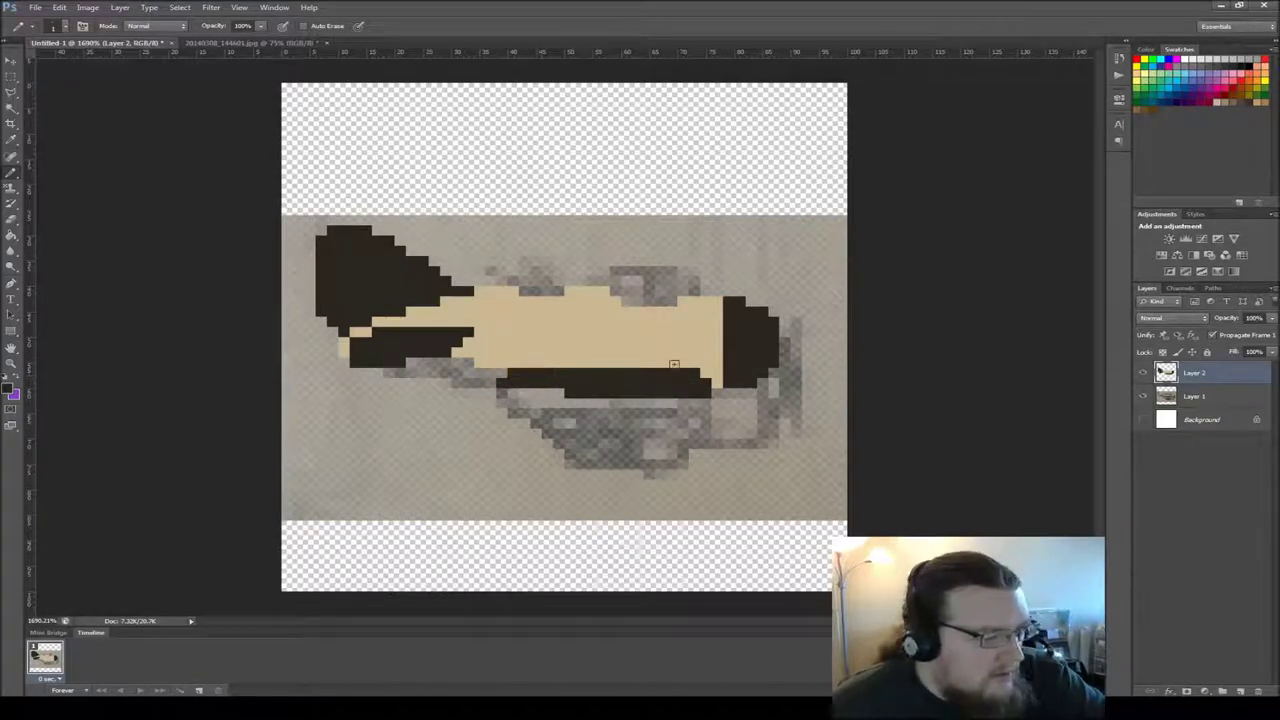
left_click_drag(691, 287, 703, 289)
left_click_drag(624, 274, 626, 304)
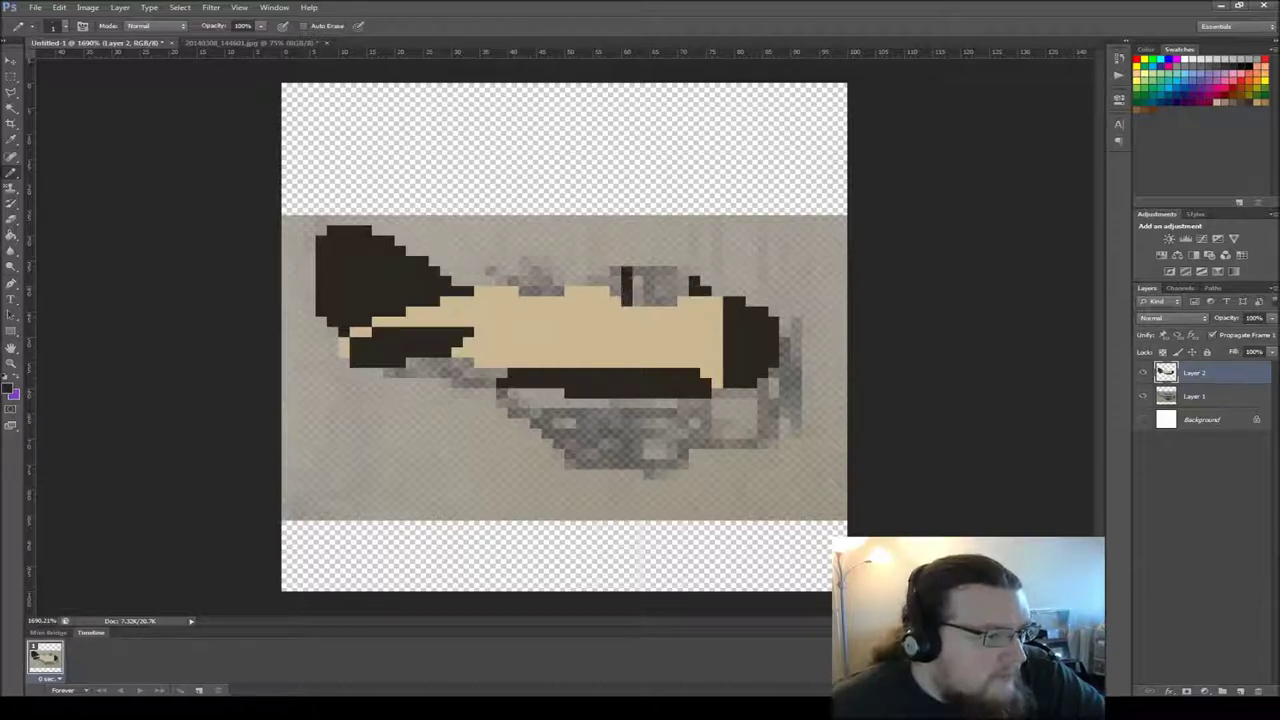
left_click_drag(670, 268, 670, 304)
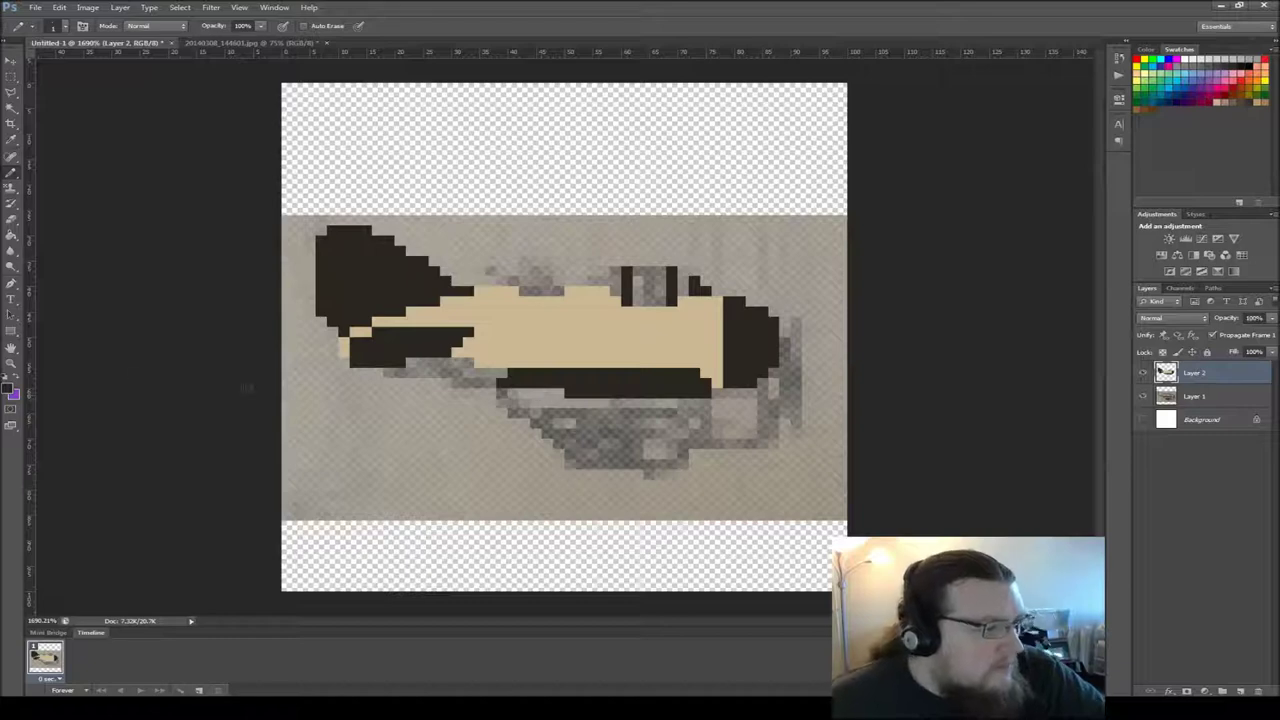
Fill the canopy glass with a teal of CMYK 55, 14, 28 and 0, and add a sampled dark brown pixel at its rear tip.
left_click(12, 390)
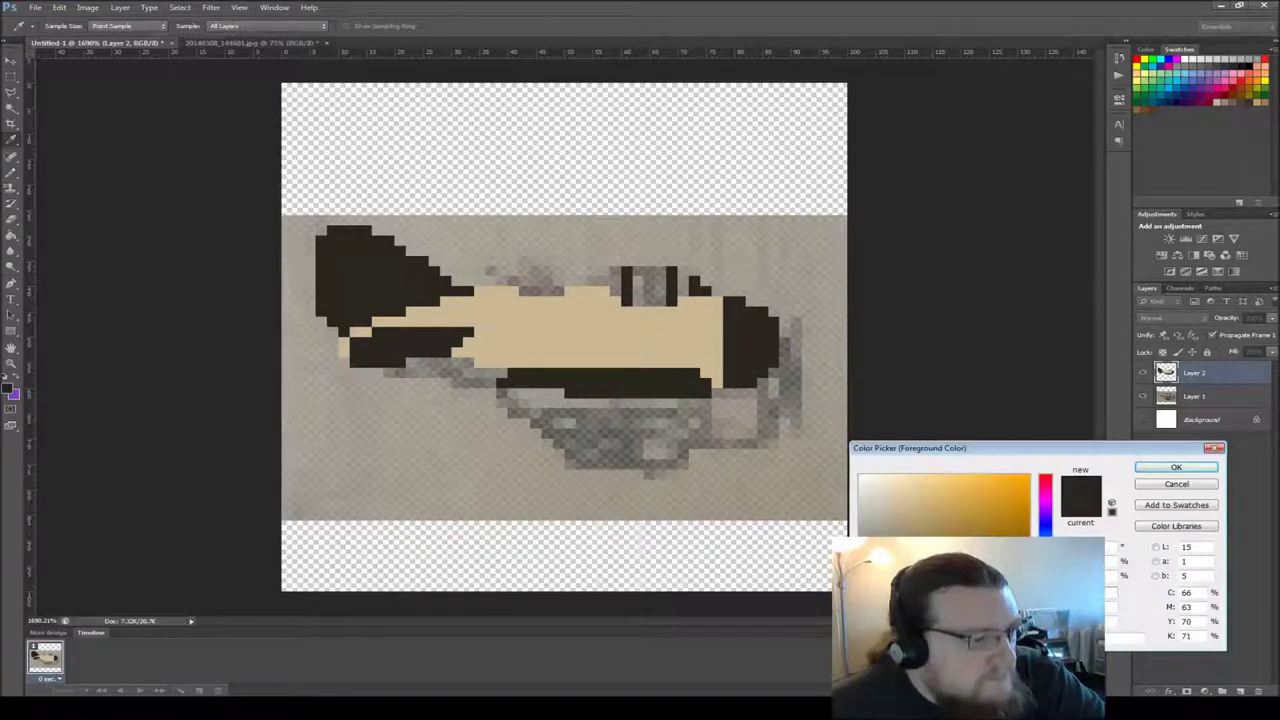
left_click_drag(1045, 627, 1045, 559)
left_click_drag(885, 570, 919, 518)
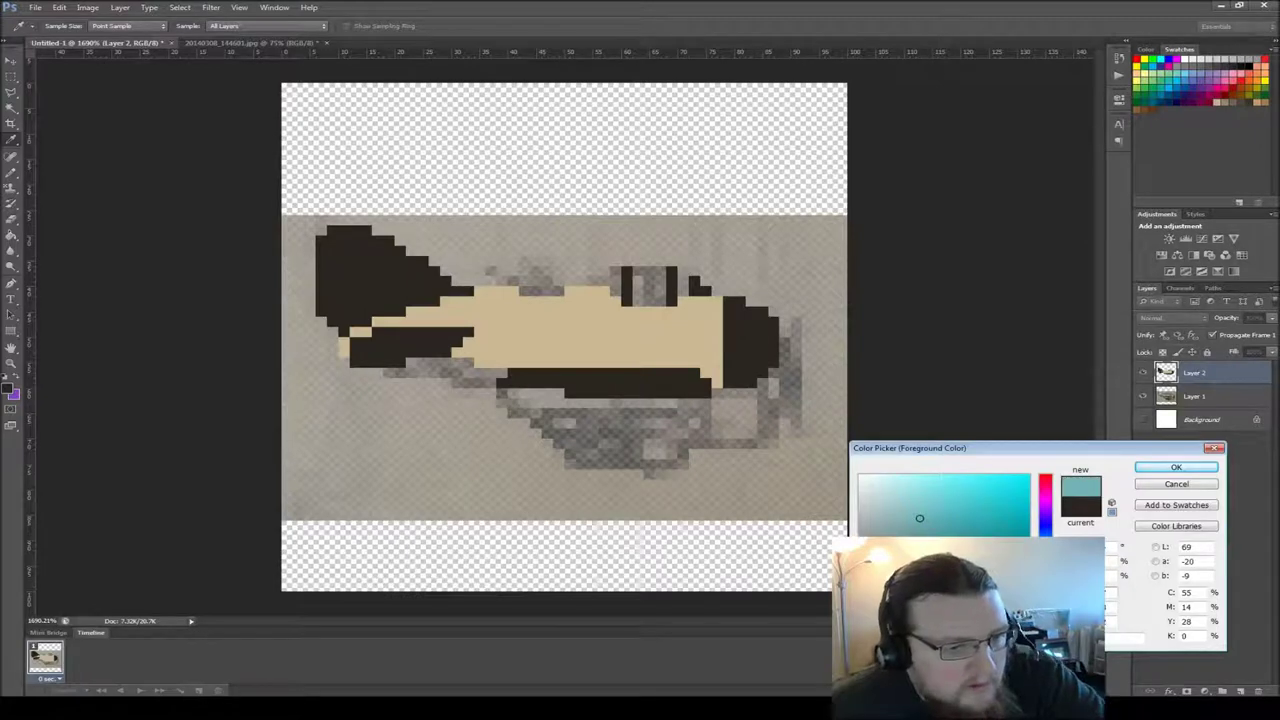
left_click(1145, 467)
mouse_move(615, 291)
left_mouse_down()
mouse_move(654, 296)
mouse_move(659, 272)
mouse_move(646, 281)
mouse_move(683, 289)
left_mouse_up()
left_click(603, 281)
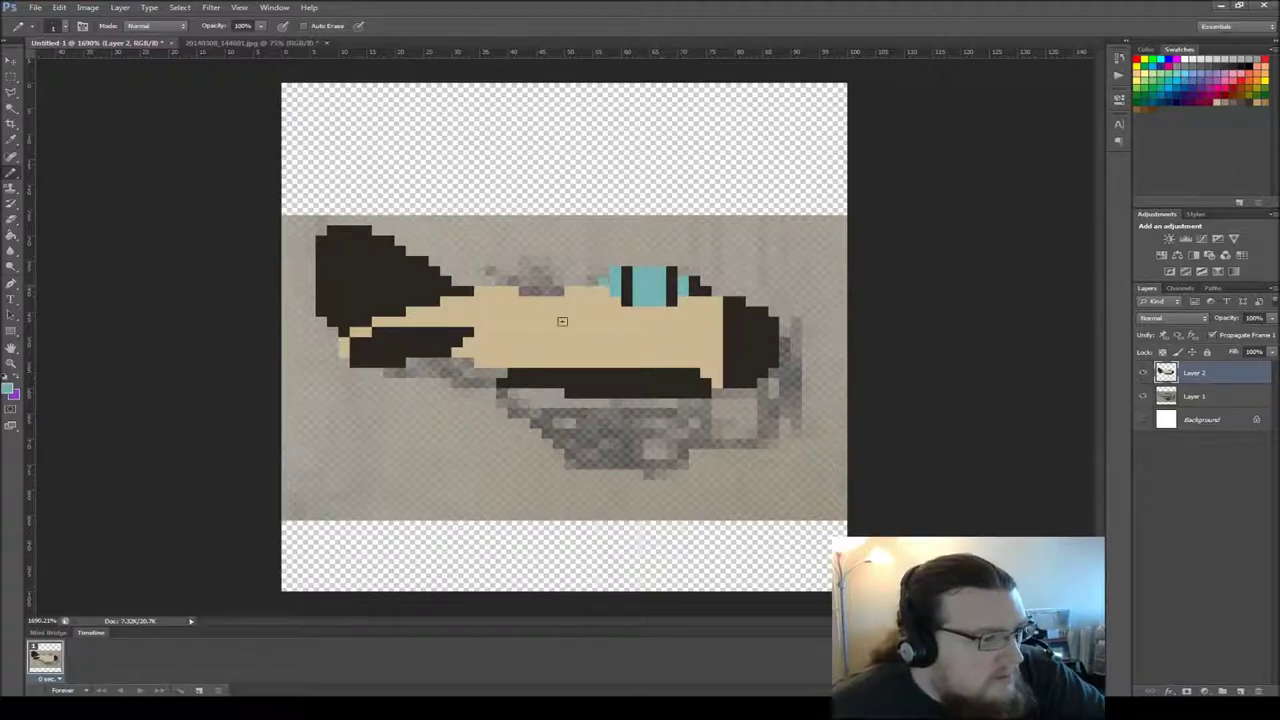
left_click(628, 281, "alt")
left_click(593, 281)
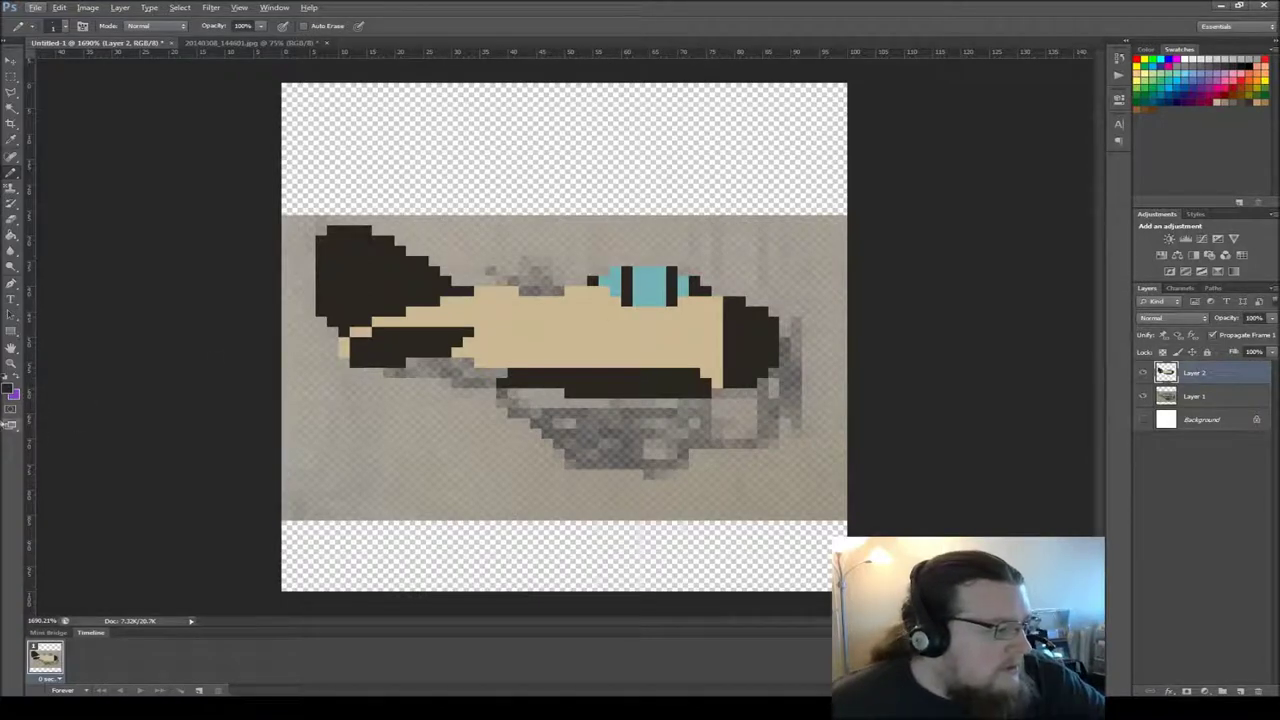
Highlight the upper fuselage with a lighter tan of CMYK 14, 17, 35 and 0, dithering its transition into the base tan.
left_click(8, 391)
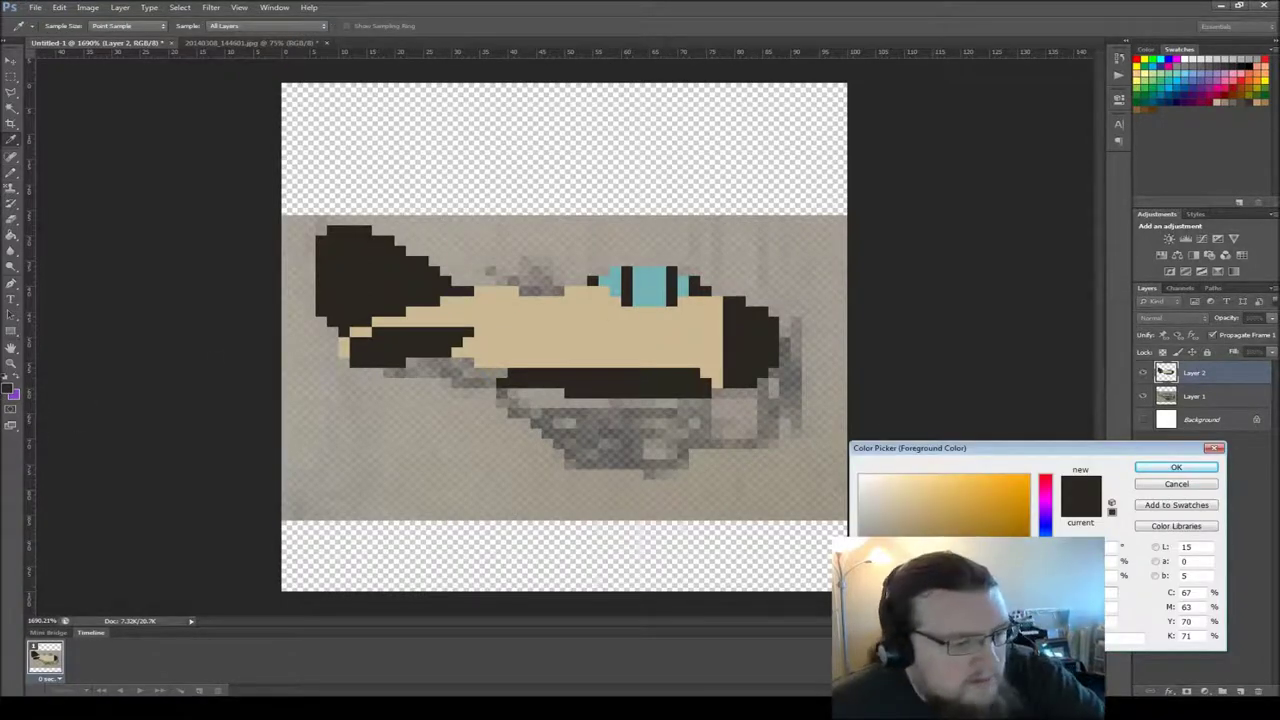
left_click(580, 335)
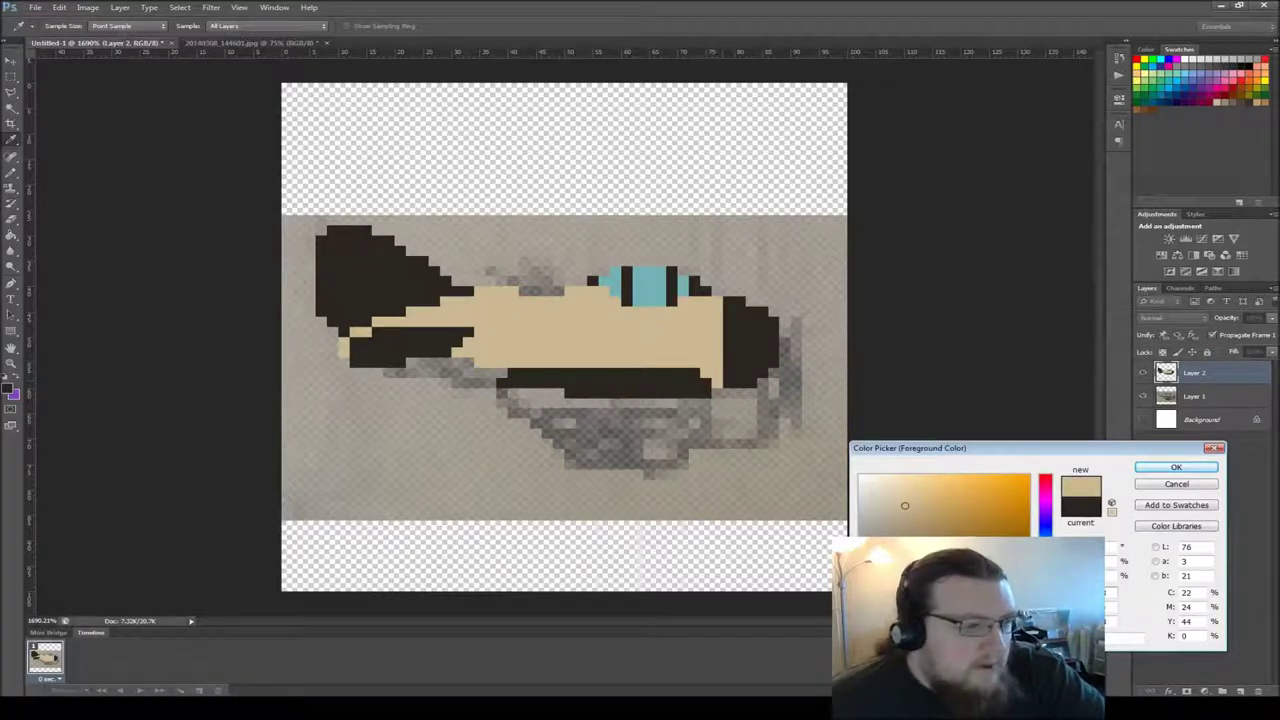
left_click_drag(904, 505, 898, 495)
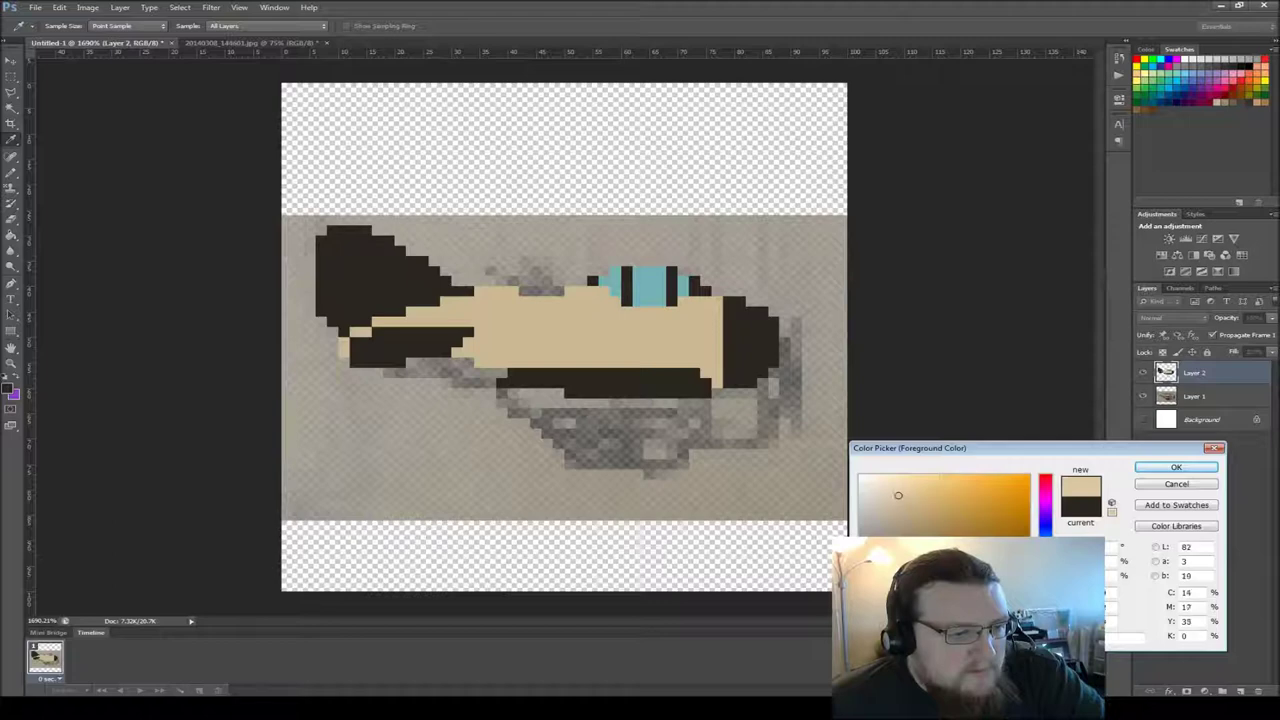
key("Return")
mouse_move(586, 324)
left_mouse_down()
mouse_move(675, 324)
mouse_move(669, 335)
mouse_move(668, 323)
mouse_move(504, 314)
mouse_move(597, 311)
mouse_move(571, 293)
mouse_move(598, 290)
mouse_move(514, 311)
mouse_move(485, 300)
mouse_move(492, 291)
mouse_move(361, 330)
left_mouse_up()
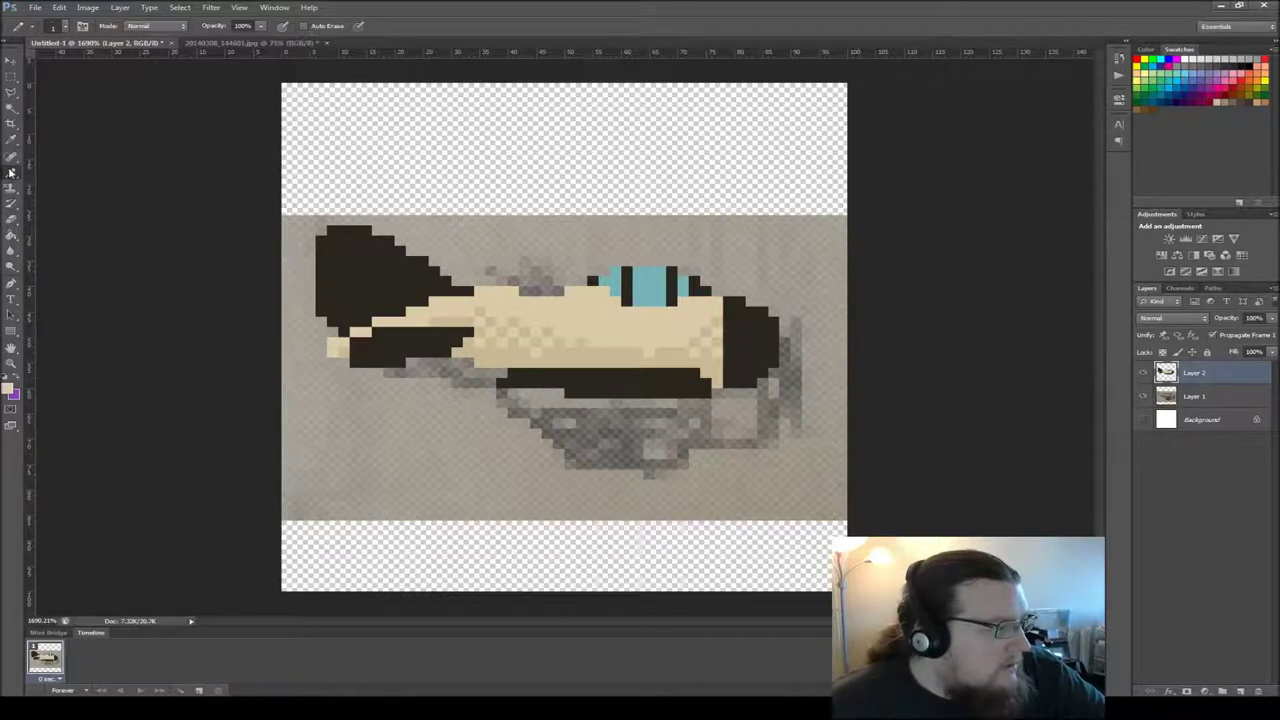
Choose a paler cream foreground color and draw a 1 px vertical line down the fuselage below the cockpit canopy.
left_click(10, 391)
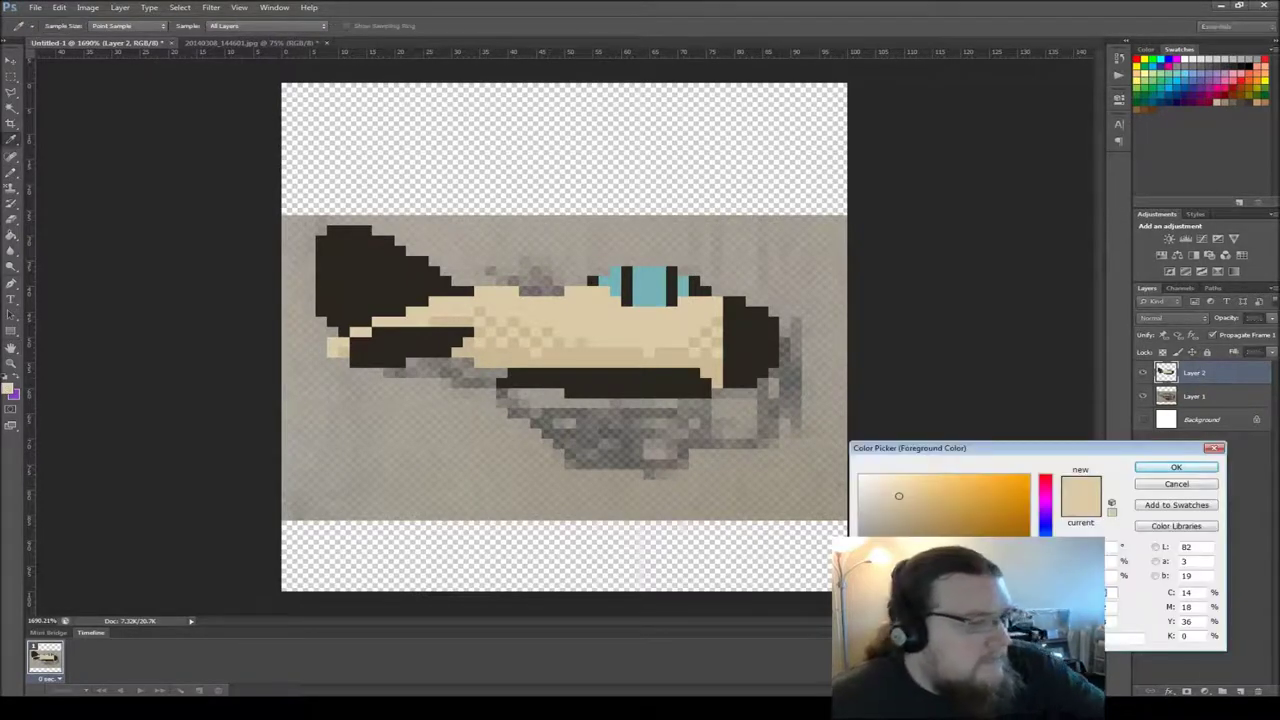
left_click(911, 498)
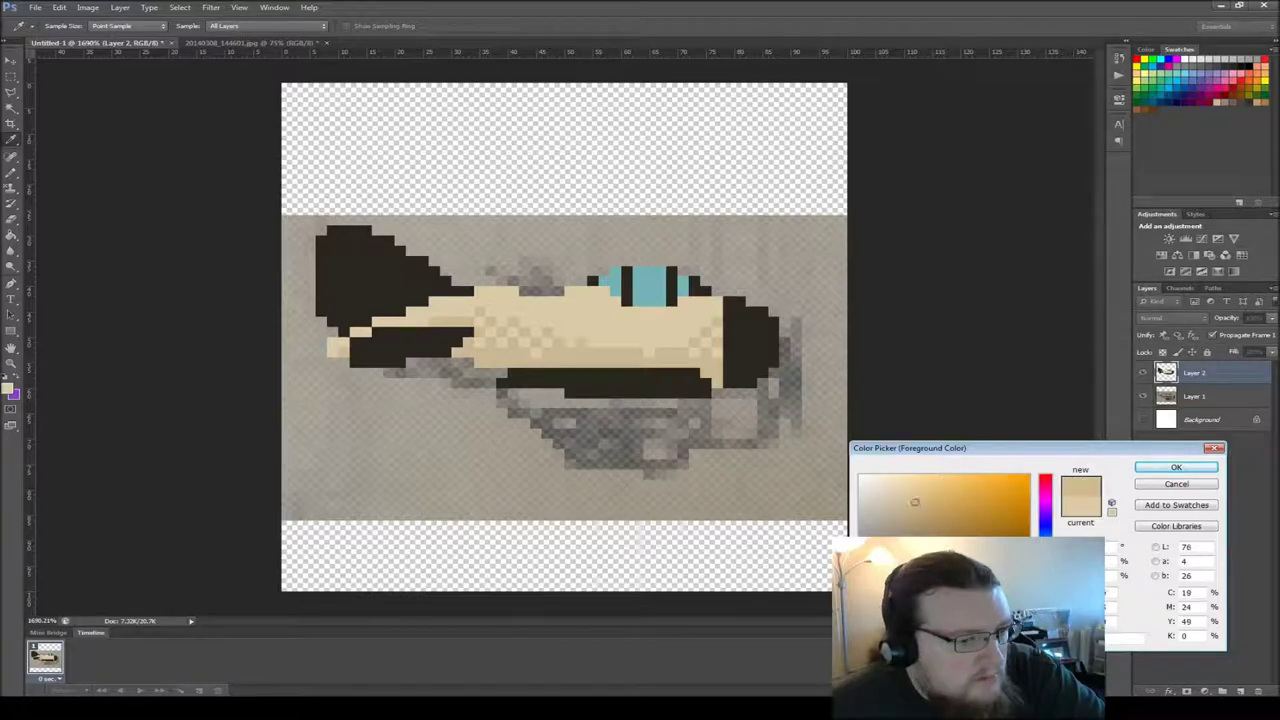
left_click_drag(914, 501, 898, 486)
left_click(1150, 467)
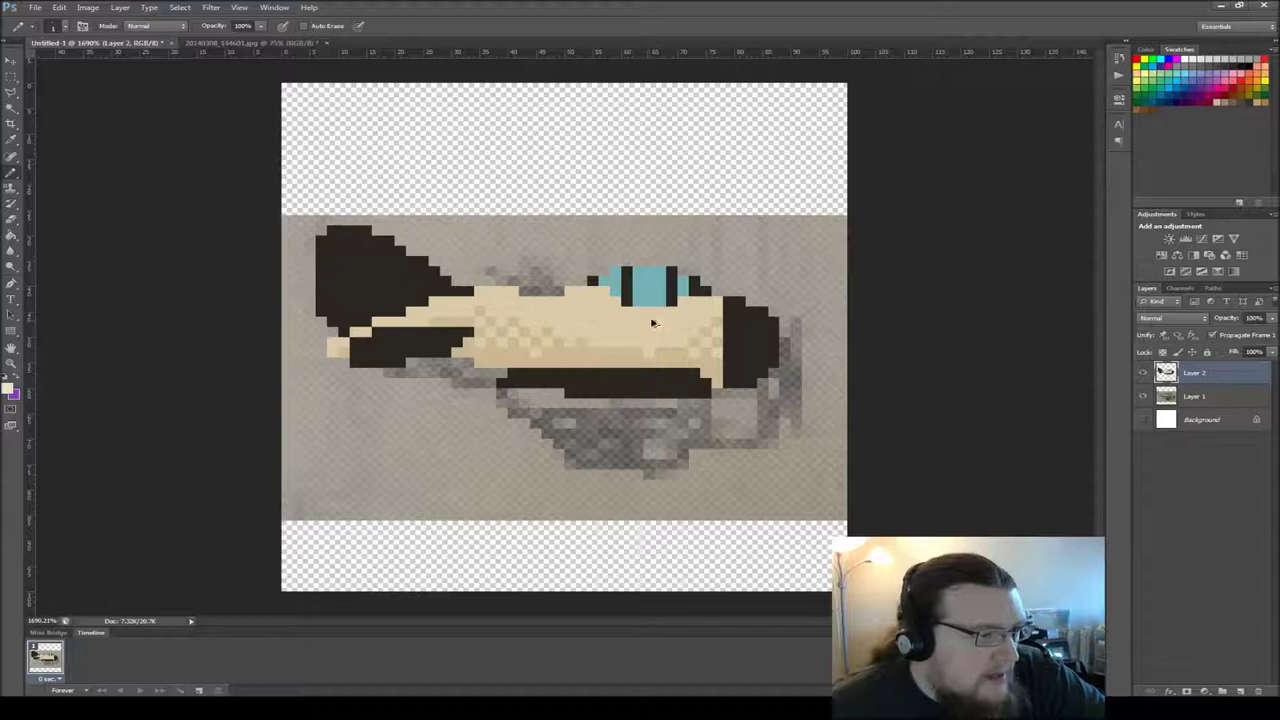
left_click_drag(652, 311, 652, 356)
key("ctrl+z")
left_click_drag(658, 312, 658, 359)
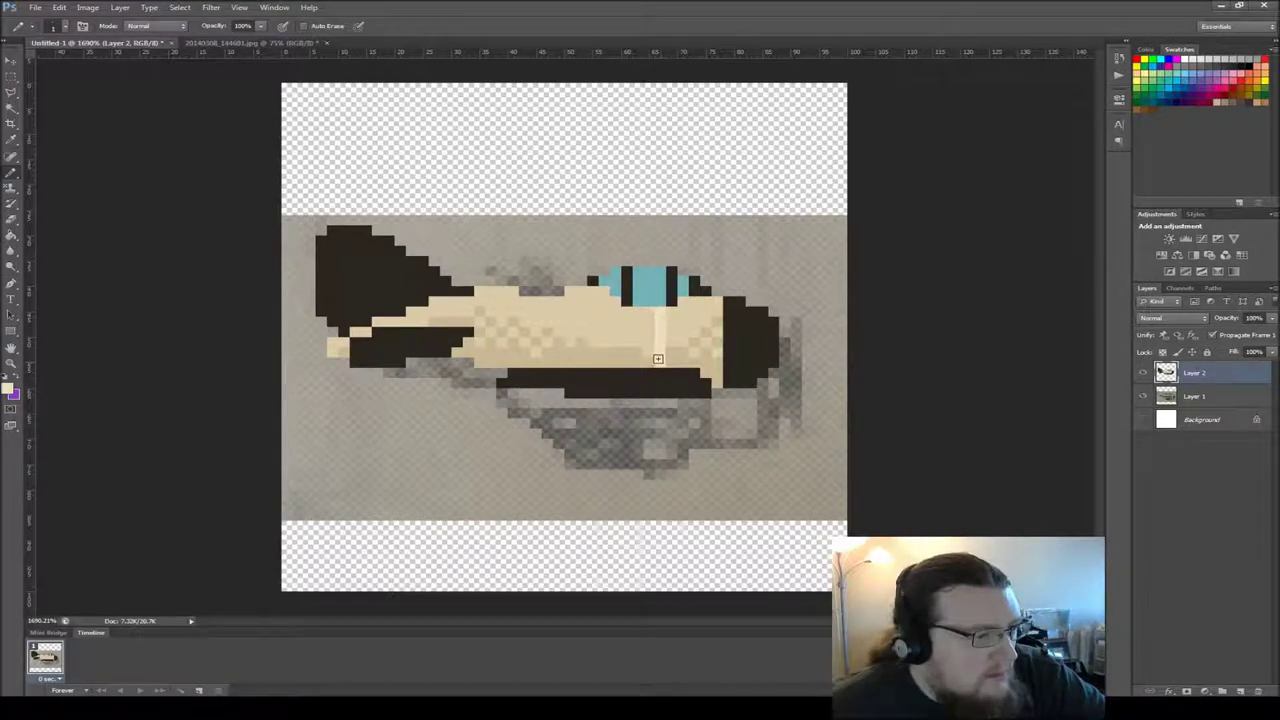
Redraw the cream vertical panel line centered below the canopy, add a second one farther aft, and highlight the upper fuselage and tail boom.
key("ctrl+z")
left_click_drag(649, 312, 653, 361)
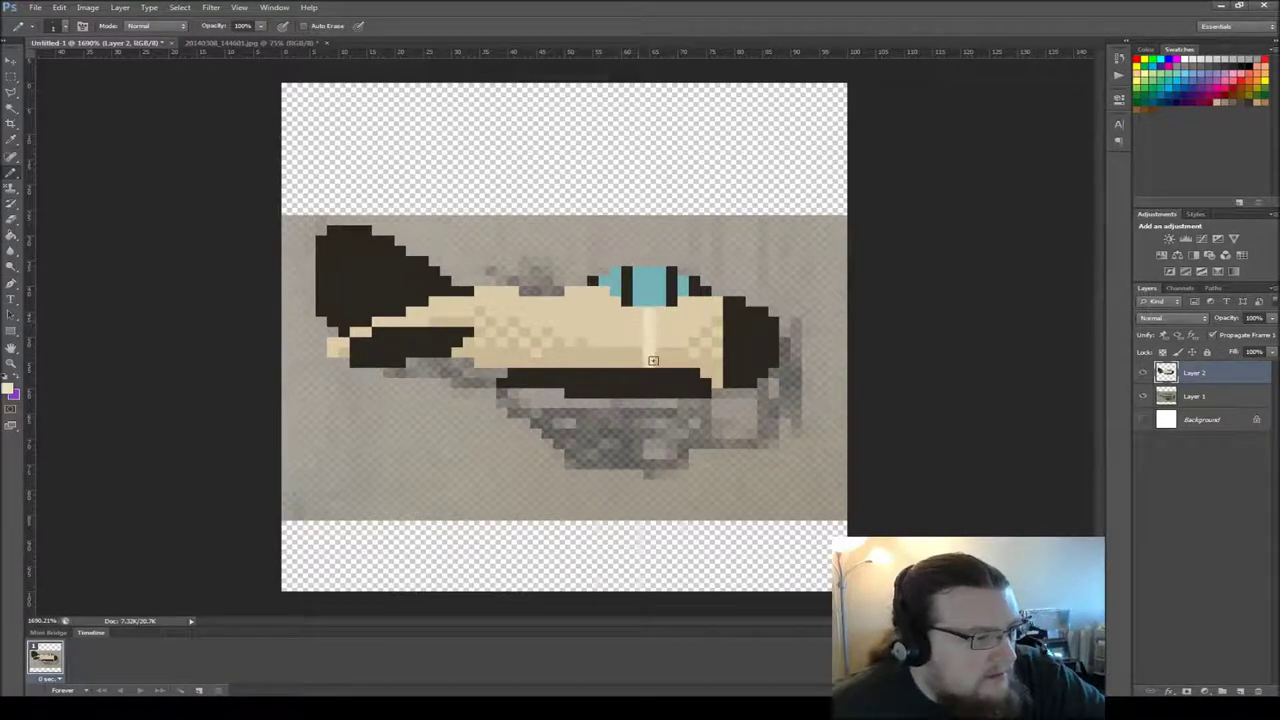
left_click_drag(622, 311, 676, 311)
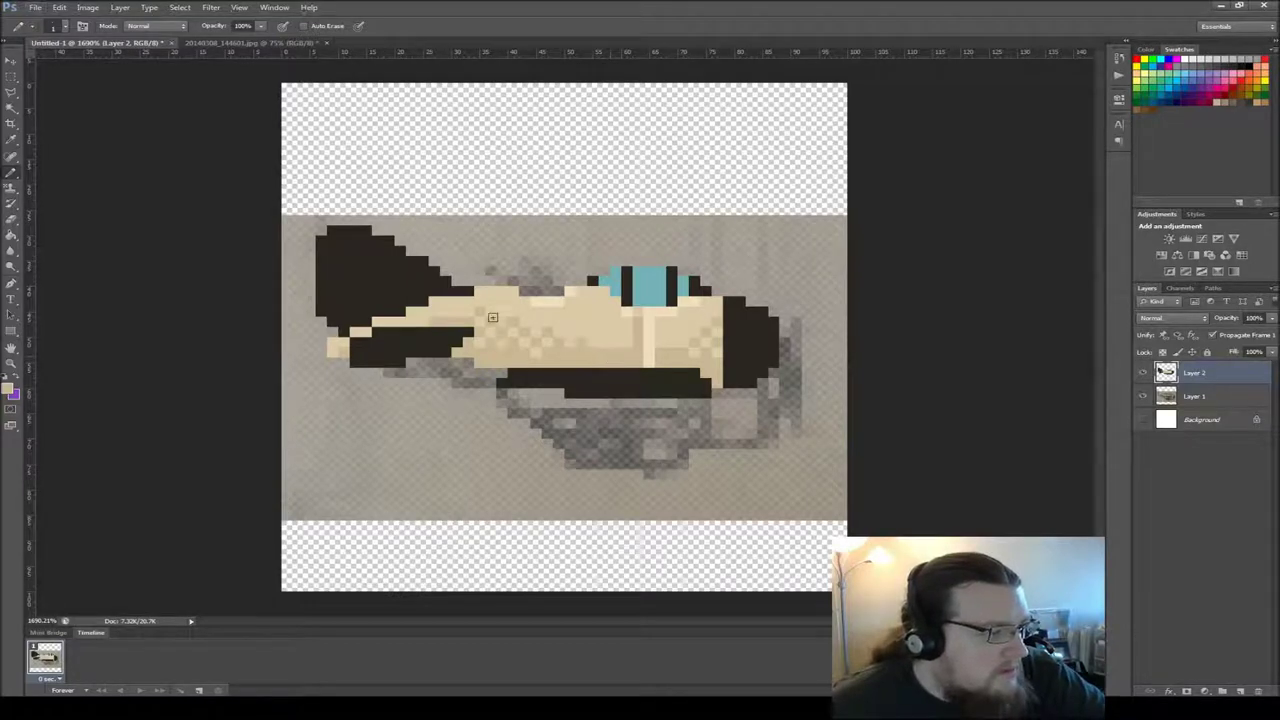
left_click_drag(500, 290, 502, 366)
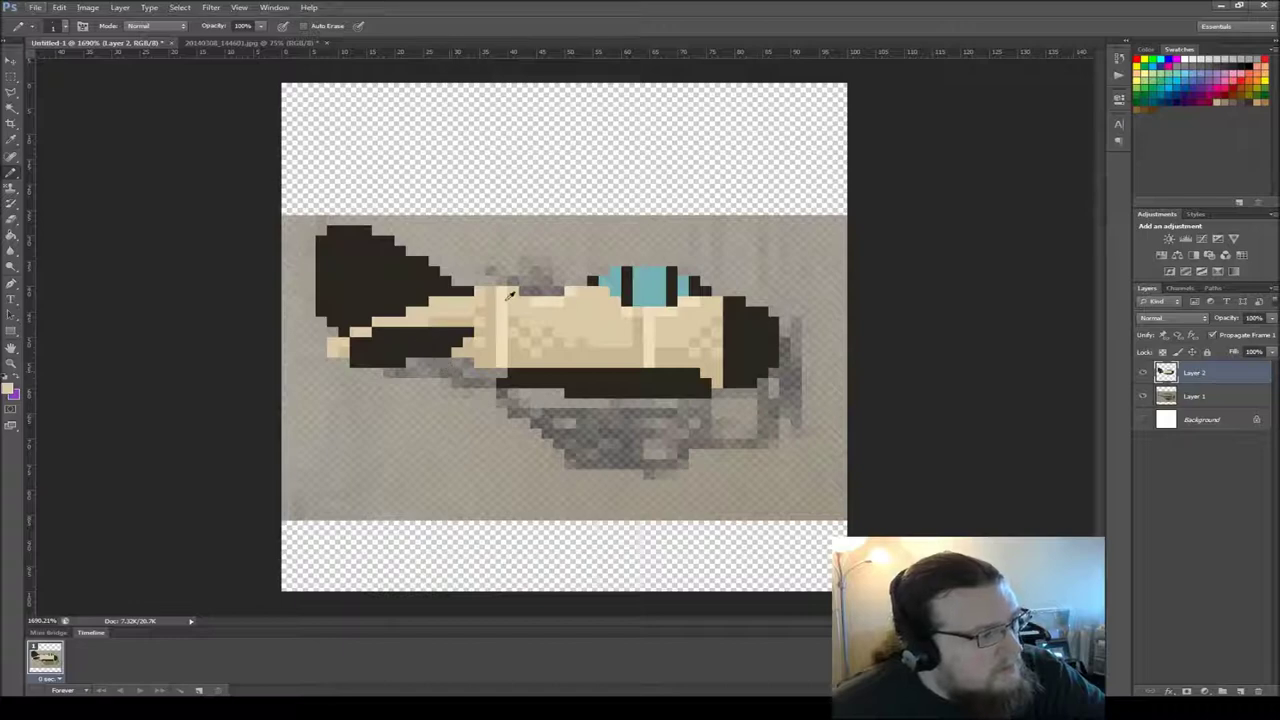
left_click_drag(468, 301, 431, 305)
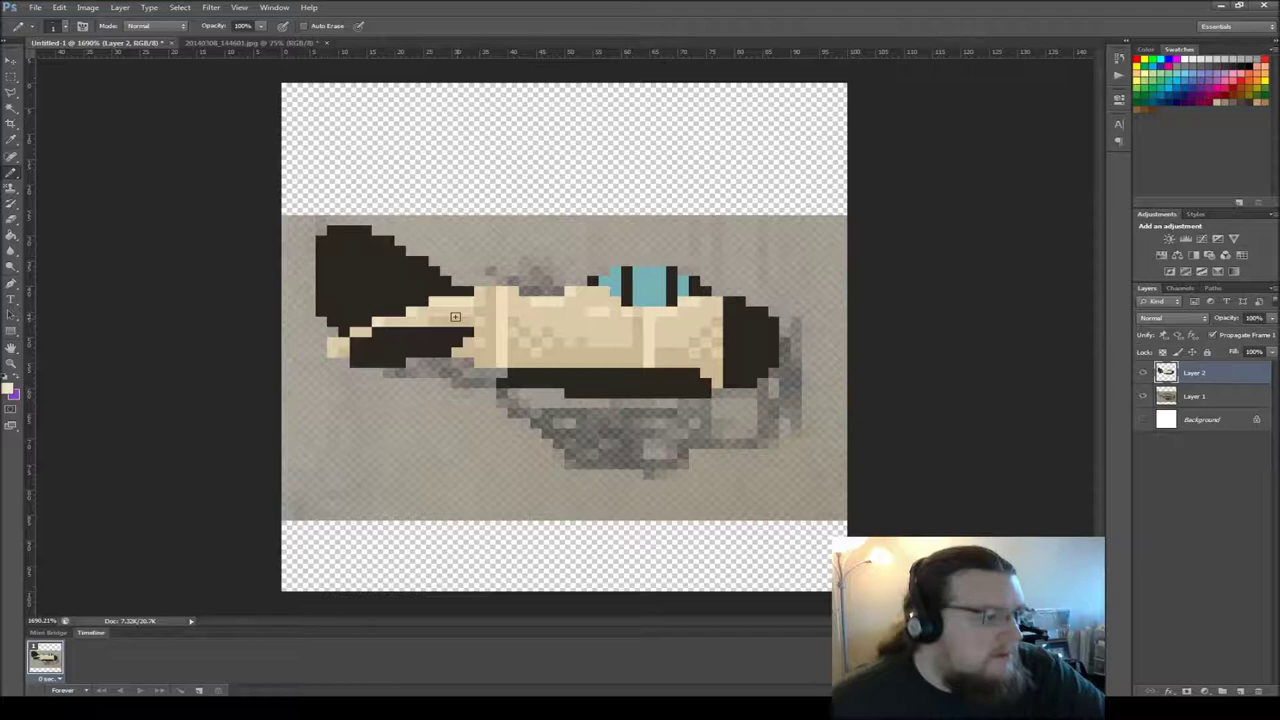
Choose a near-black brown foreground color and dither shading across the lower part of the nose.
left_click(9, 390)
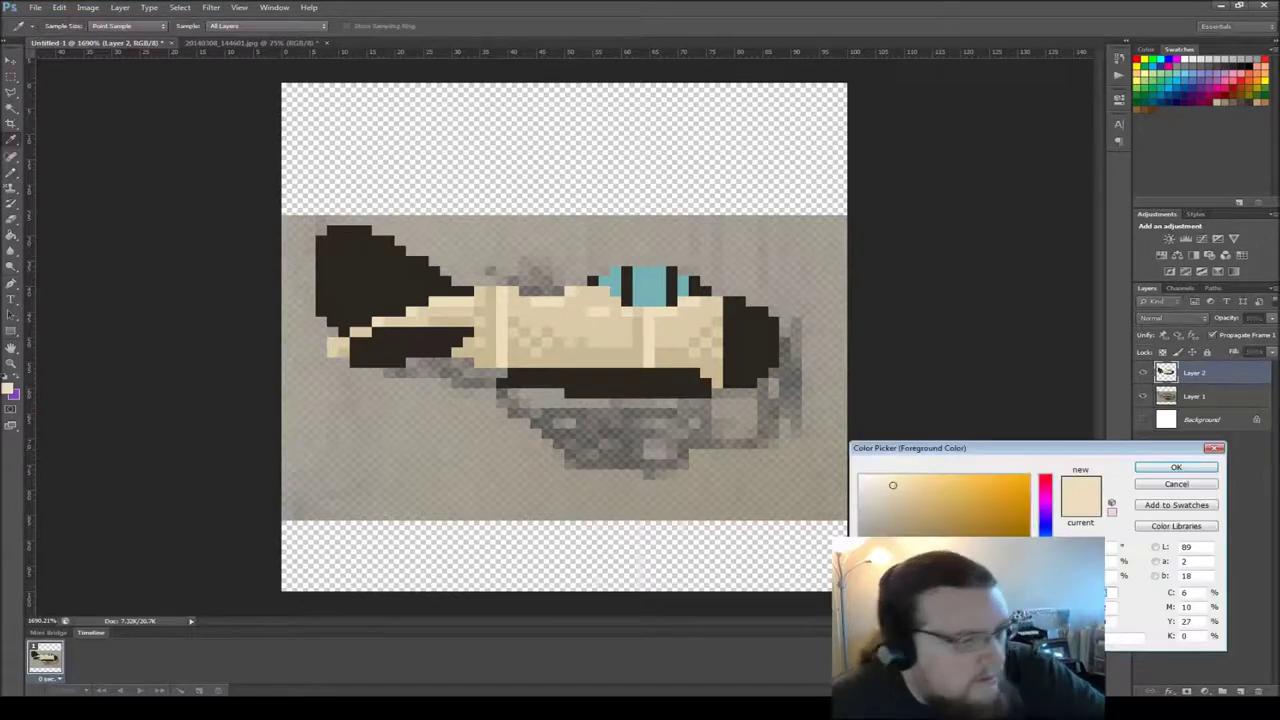
left_click_drag(904, 497, 913, 619)
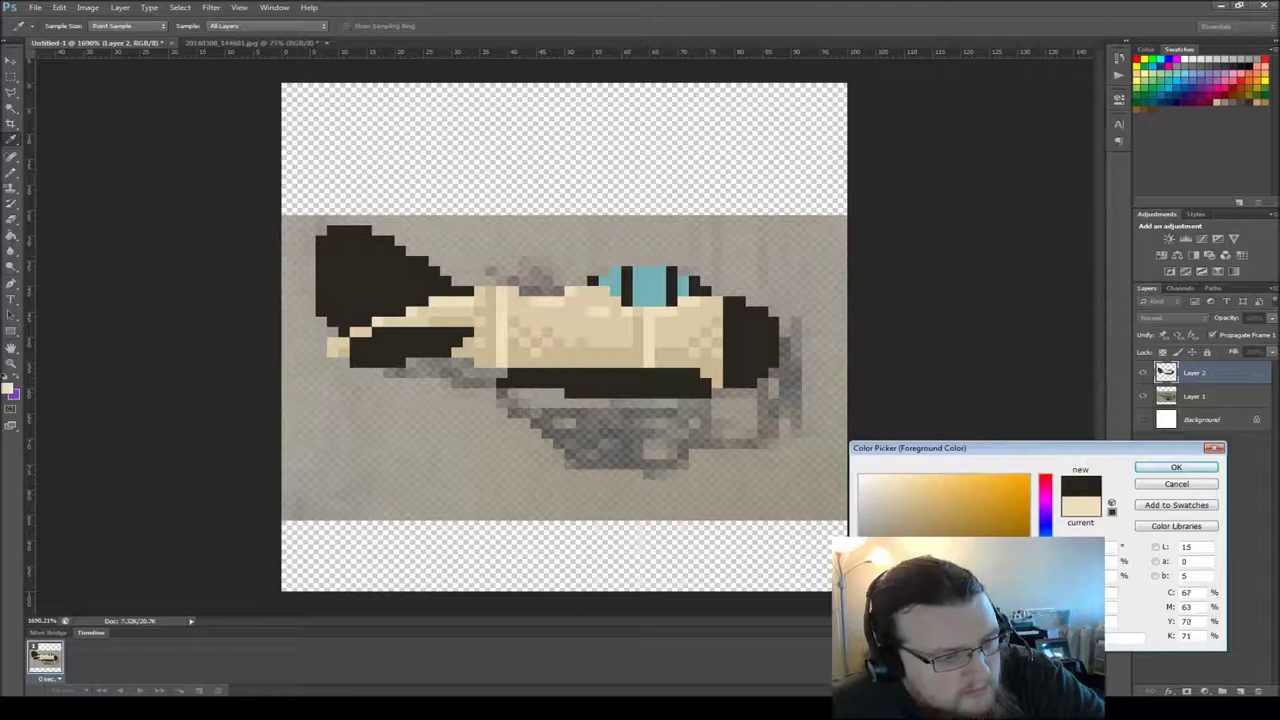
left_click(917, 626)
key("Return")
left_click_drag(729, 383, 773, 322)
left_click_drag(751, 373, 572, 393)
left_click(751, 363)
left_click(762, 353)
left_click(762, 333)
left_click(728, 343)
Dither near-black shading pixels into the front end of the wing strip.
left_click_drag(706, 383, 684, 374)
left_click(694, 384)
left_click(672, 384)
left_click(650, 382)
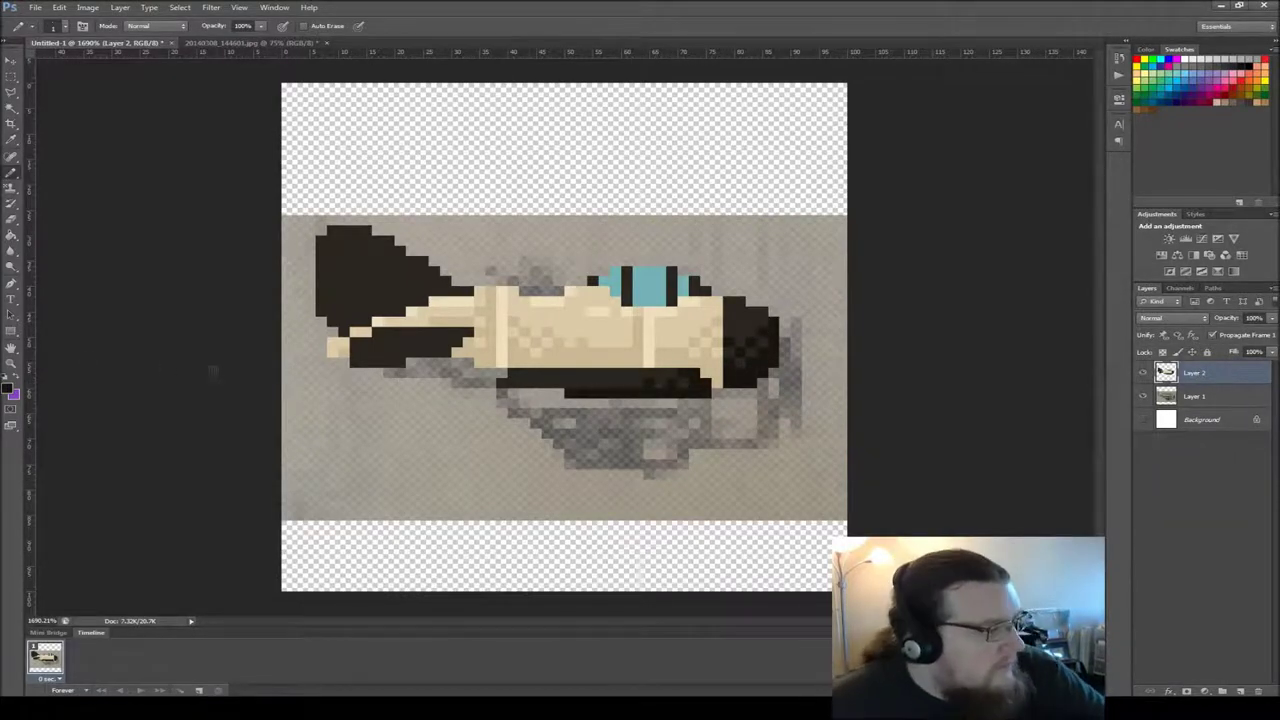
Paint a 1 px burnt-orange stripe of CMYK 19, 83, 100 and 10 along the rear part of the wing.
left_click(7, 388)
left_click(1046, 627)
left_click(1020, 536)
key("Return")
mouse_move(501, 383)
left_mouse_down()
mouse_move(617, 384)
mouse_move(502, 383)
left_mouse_up()
key("ctrl+z")
left_click(7, 388)
left_click(1027, 516)
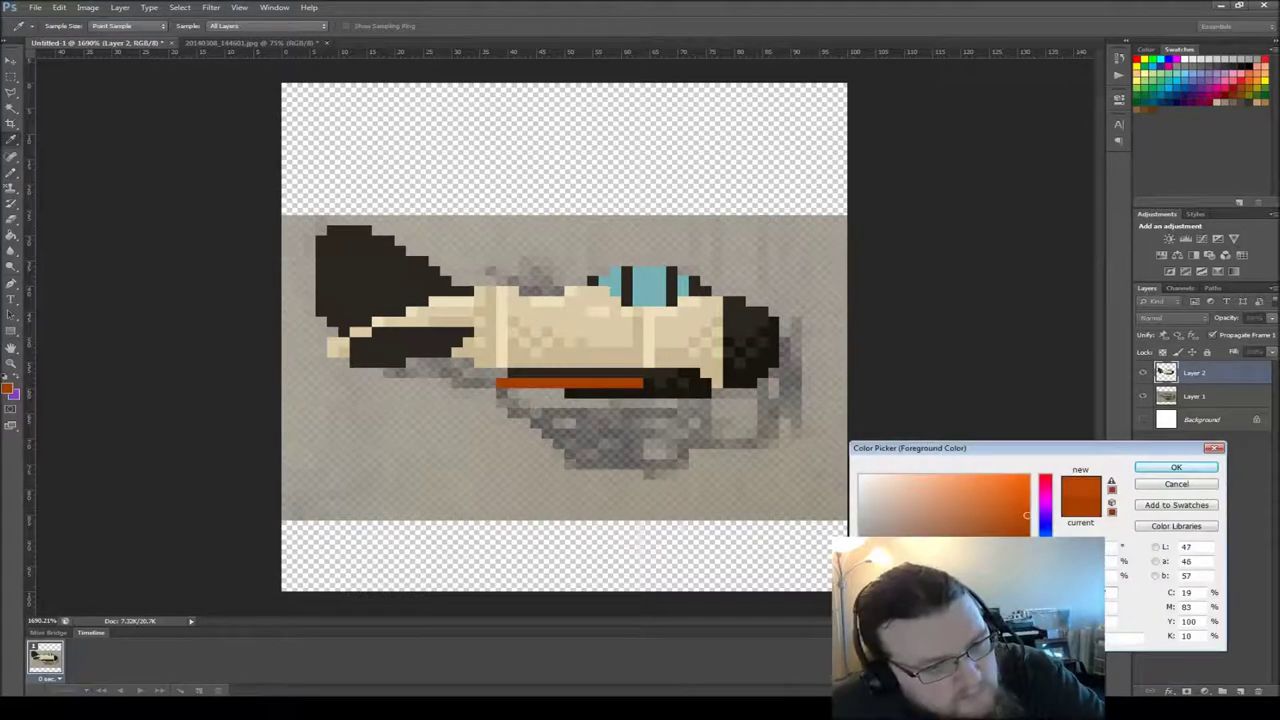
key("Return")
Extend the wing above and below the orange stripe with a sampled dark brown, and shade the tailplane's lower edge.
left_click(630, 391, "alt")
mouse_move(562, 393)
left_mouse_down()
mouse_move(677, 377)
mouse_move(530, 373)
mouse_move(672, 362)
left_mouse_up()
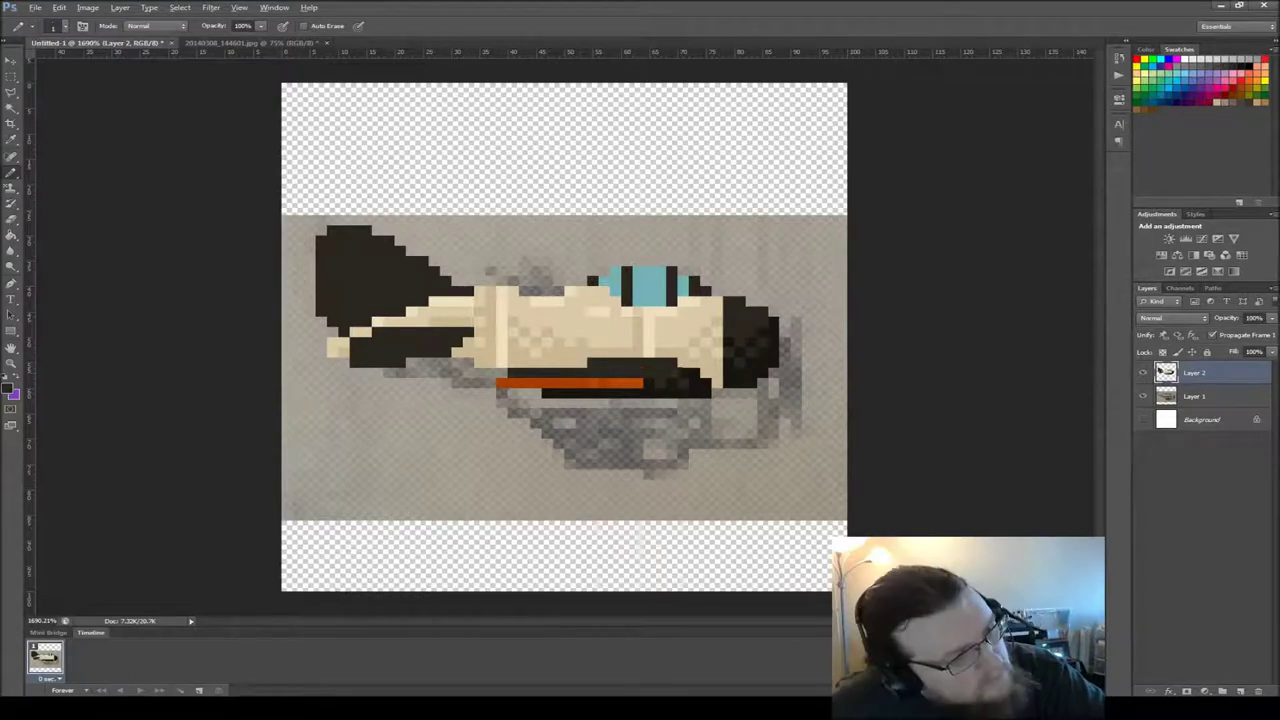
mouse_move(400, 362)
left_mouse_down()
mouse_move(447, 352)
mouse_move(412, 343)
mouse_move(354, 362)
left_mouse_up()
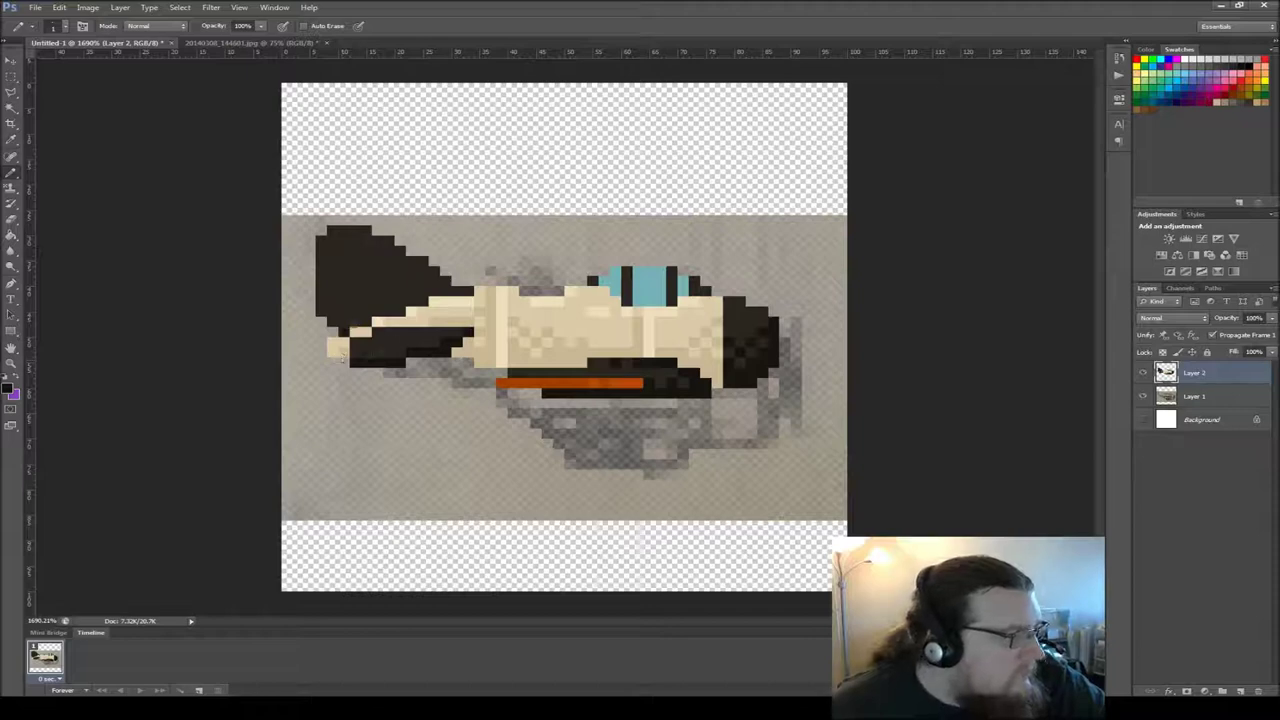
Shade the tail fin with near-black along its upper rear edge, vertical panel line and base.
mouse_move(366, 313)
left_mouse_down()
mouse_move(366, 261)
mouse_move(322, 241)
left_mouse_up()
key("ctrl+z")
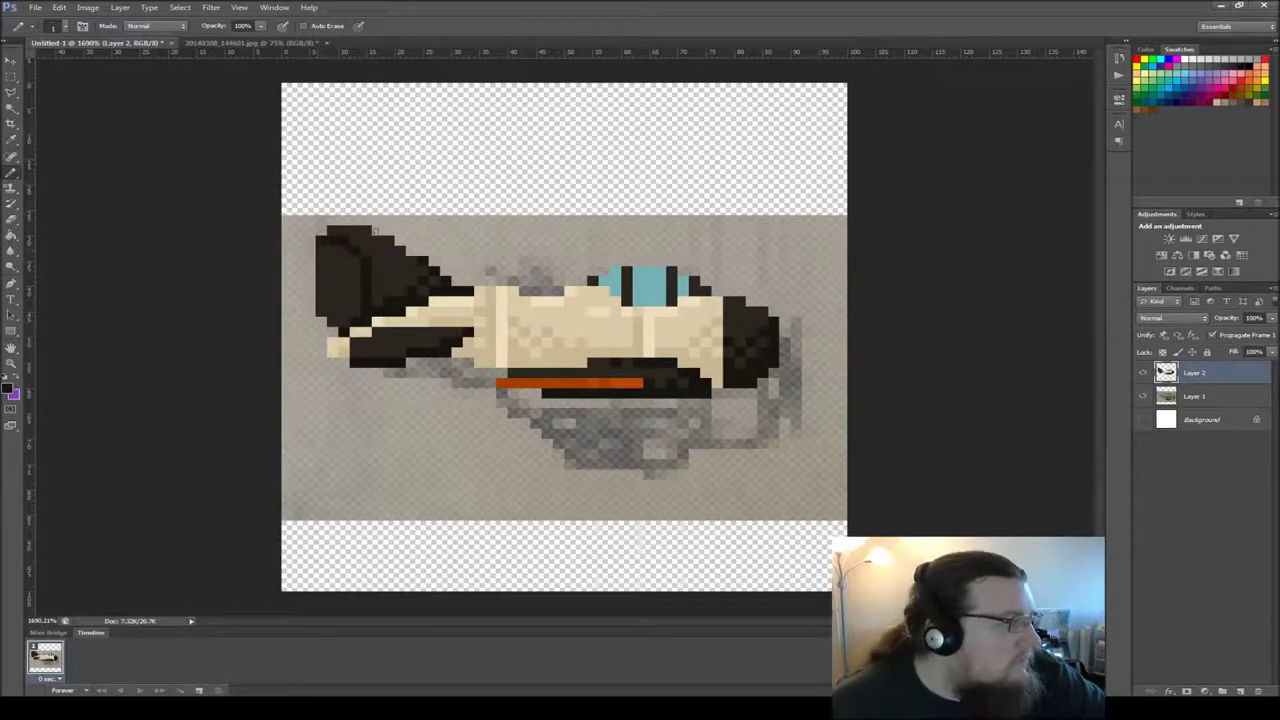
left_click(8, 392)
key("Escape")
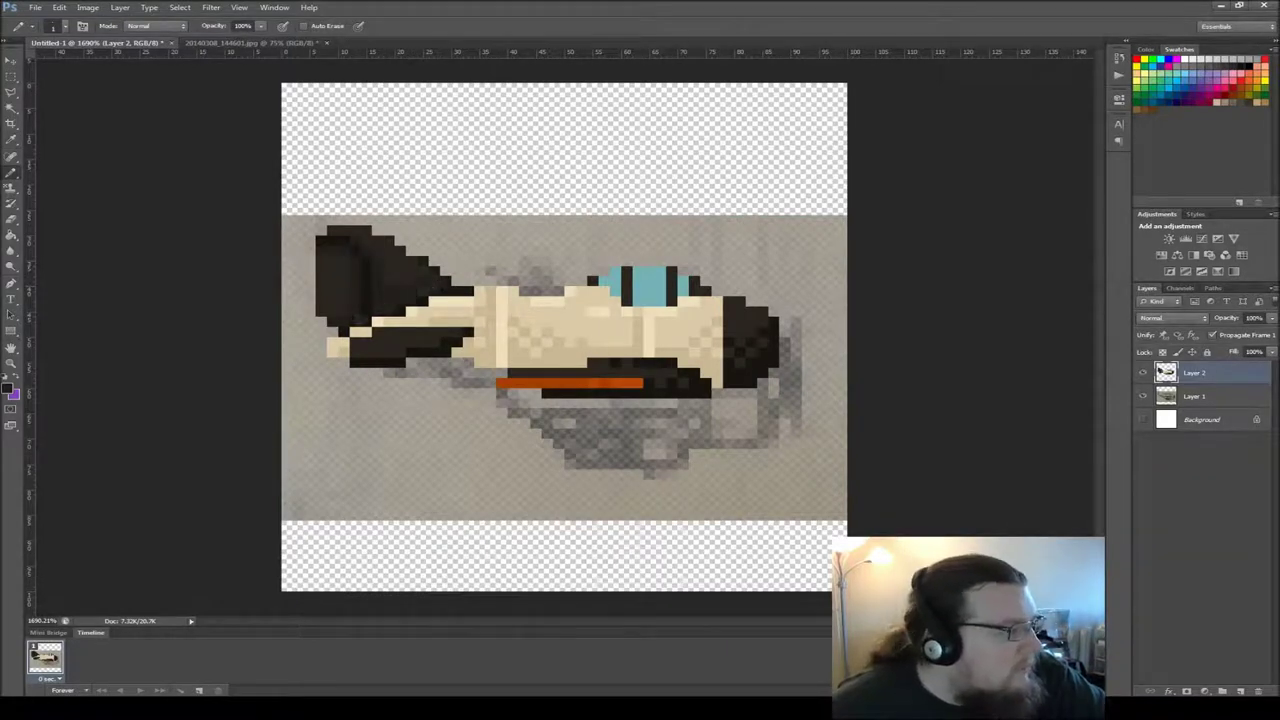
Darken the tailplane's upper edge with a sampled brown and trim its rear end with a sampled cream pixel.
left_click(372, 289, "alt")
left_click_drag(468, 331, 386, 331)
left_click(392, 321, "alt")
left_click(378, 332)
left_click(367, 360, "alt")
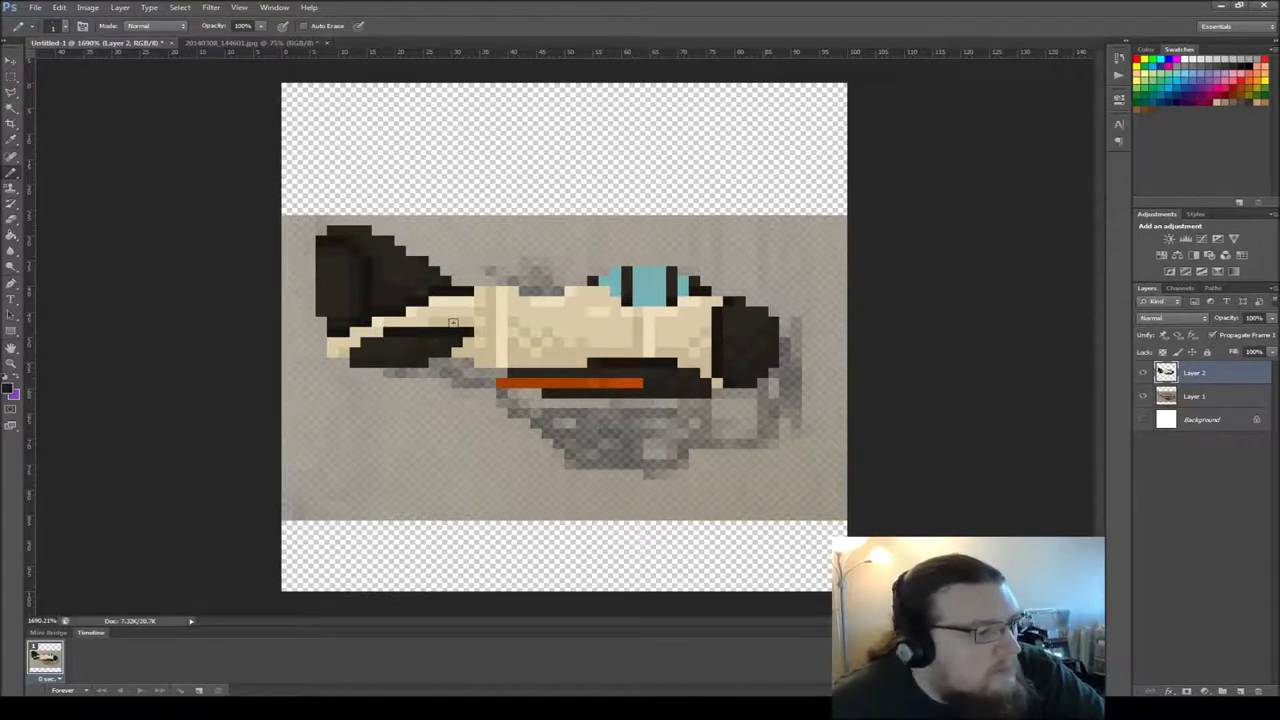
Choose a light blue based on the canopy's teal and repaint the glass panes with it.
left_click(10, 389)
left_click(650, 286)
left_click(880, 486)
left_click(1177, 466)
left_click(683, 292)
left_click(613, 291)
mouse_move(638, 302)
left_mouse_down()
mouse_move(682, 273)
mouse_move(882, 489)
mouse_move(662, 272)
left_mouse_up()
Highlight the upper canopy glass with still paler blues and extend the rear canopy frame upward in sampled dark brown.
left_click(9, 389)
left_click(883, 488)
left_click(1177, 466)
left_click(683, 281)
left_click(12, 390)
left_click(1080, 487)
key("Return")
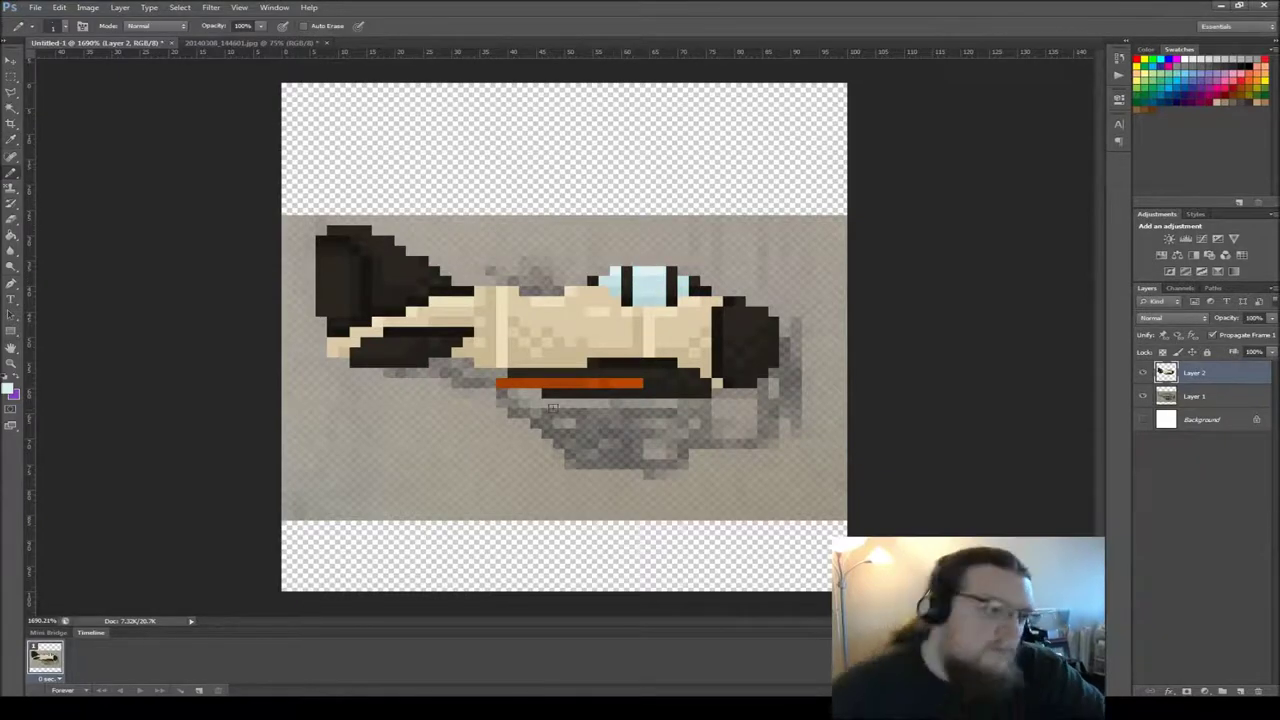
left_click(592, 276, "alt")
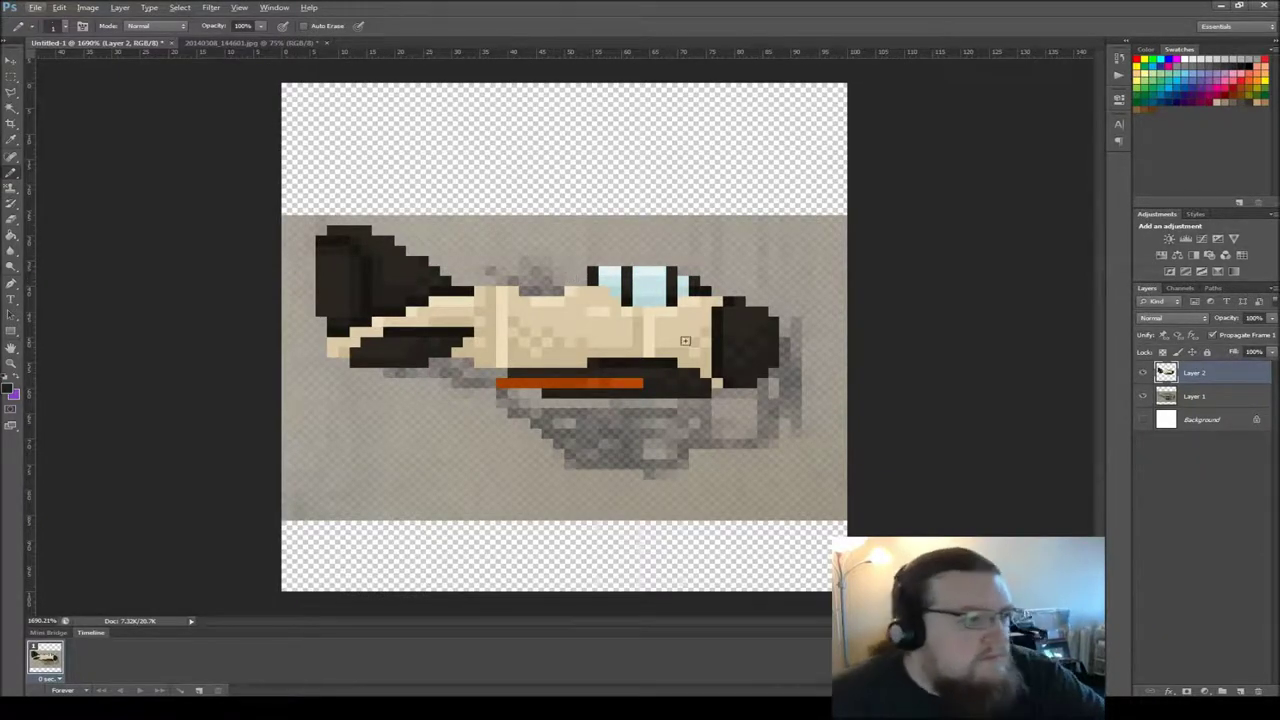
Select the canopy glass panes and cut them out of the airplane layer onto a new layer.
left_click(616, 288, "alt")
left_click(11, 77)
left_click_drag(598, 268, 666, 305)
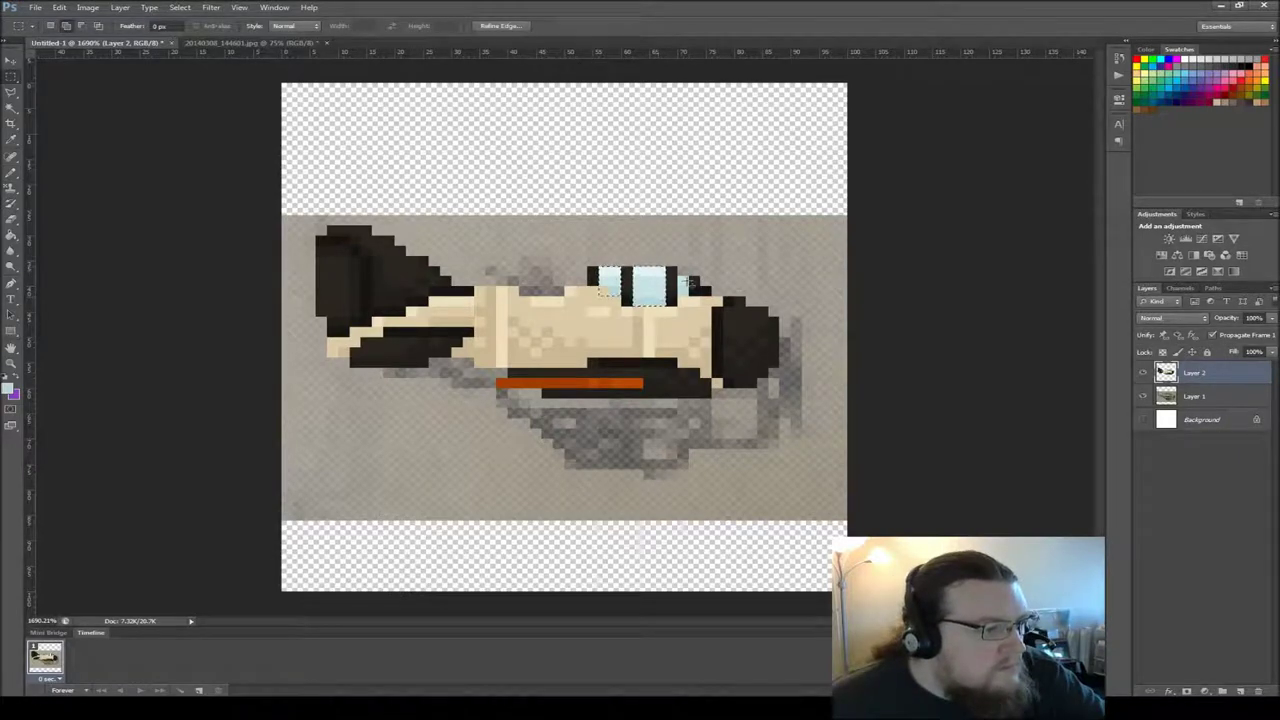
left_click(119, 7)
mouse_move(170, 24)
left_click(330, 82)
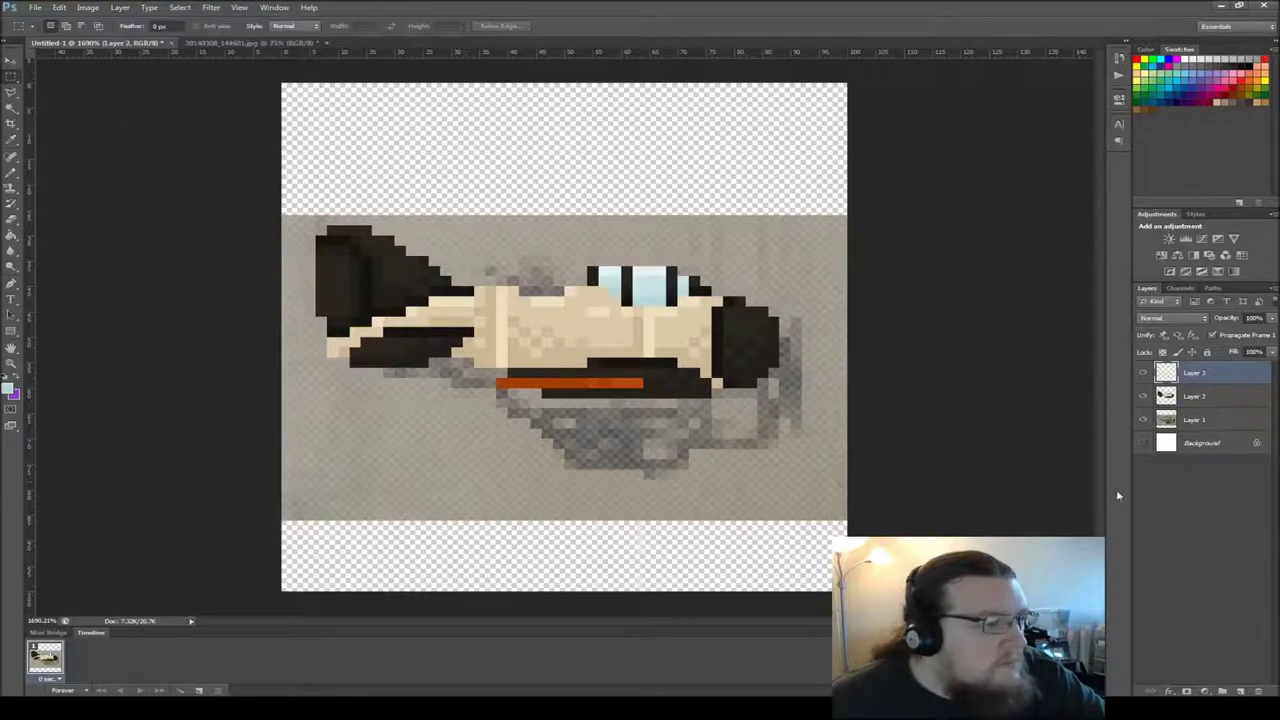
Toggle the visibility of the canopy glass and airplane layers to check what each one contains.
left_click(1145, 372)
left_click(1145, 372)
left_click(1146, 396)
left_click(1146, 396)
left_click(1143, 373)
left_click(1143, 373)
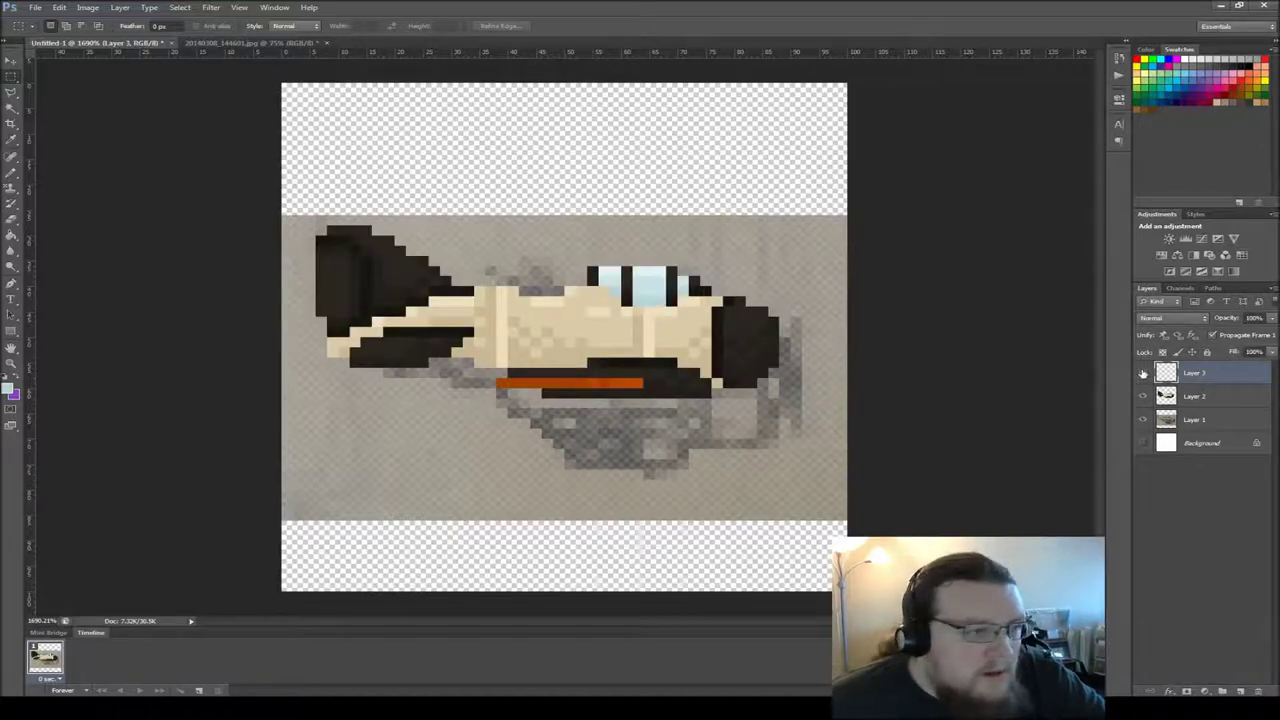
left_click(1228, 397)
left_click(1220, 379)
left_click(1143, 375)
left_click(1143, 375)
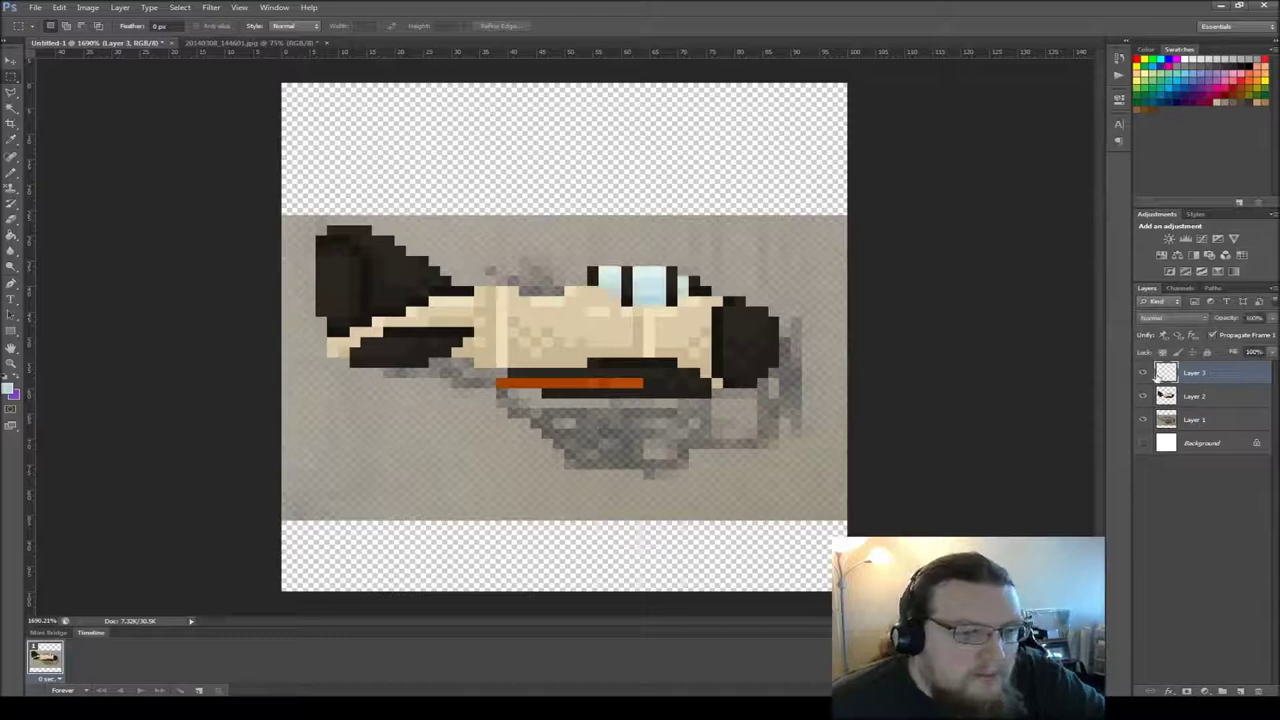
left_click(1143, 373)
left_click(1143, 373)
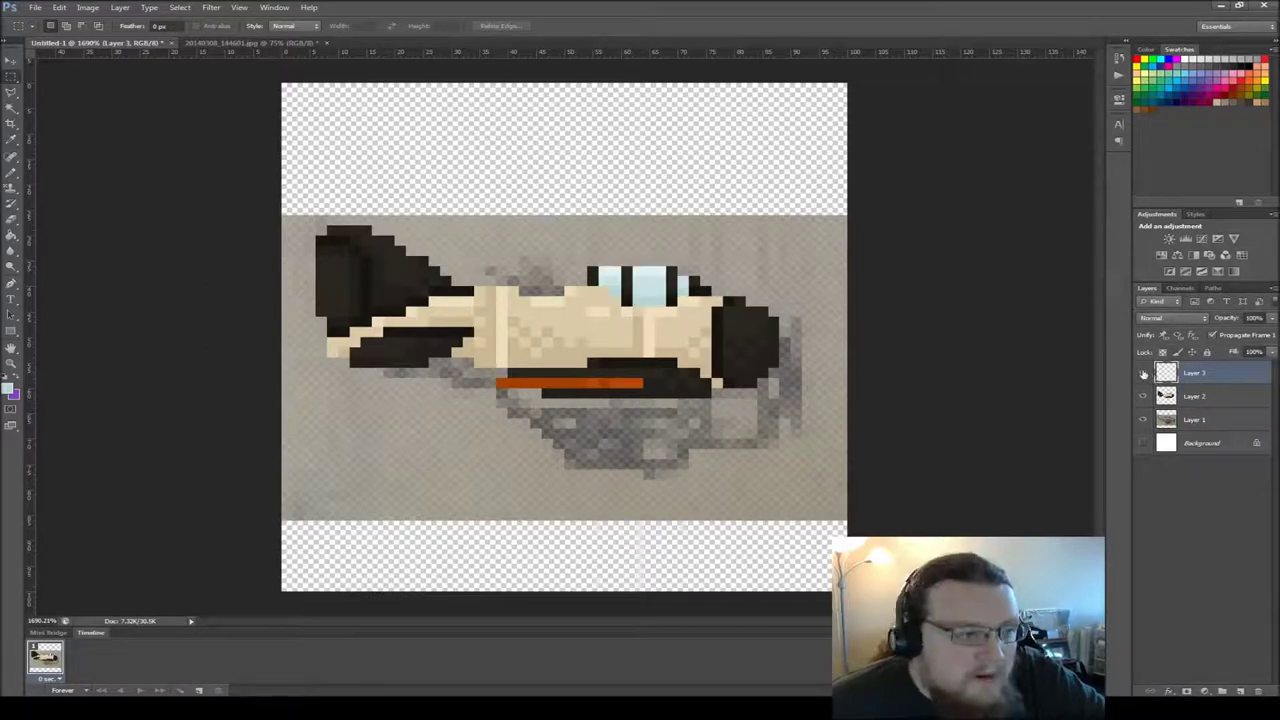
Hide the canopy glass layer and add an empty layer directly above the airplane layer.
left_click(1221, 397)
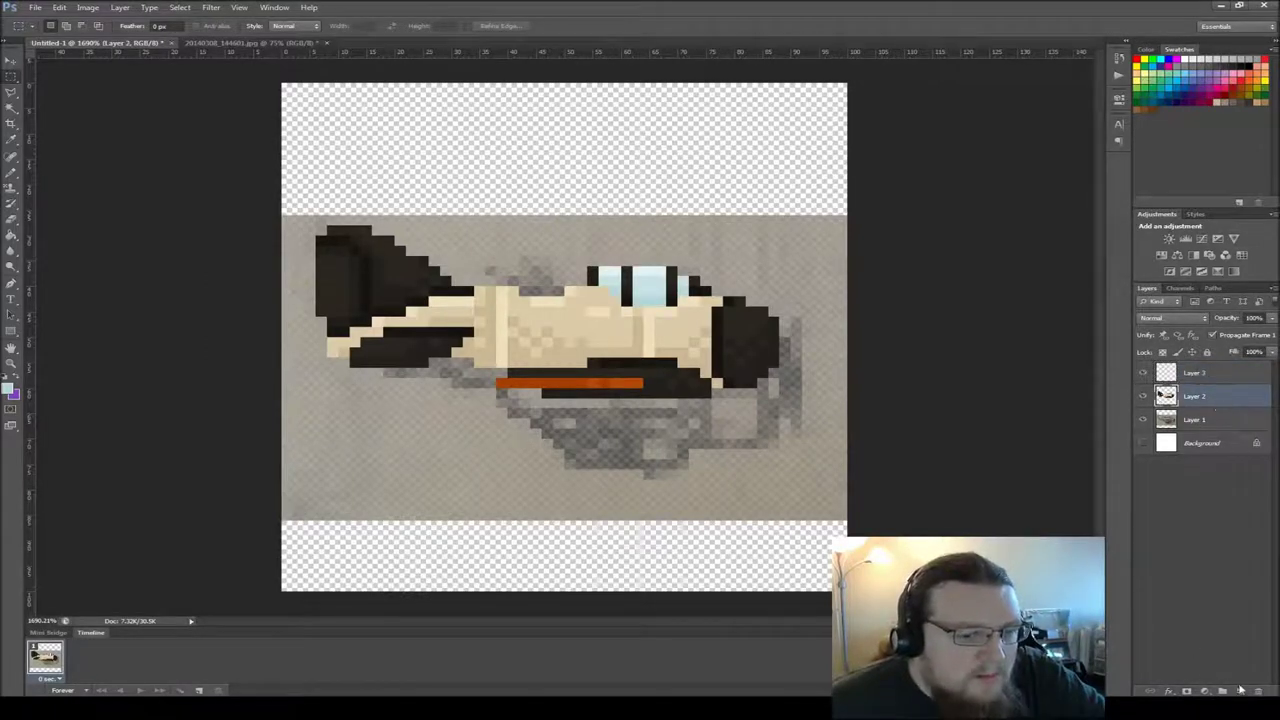
left_click(1143, 373)
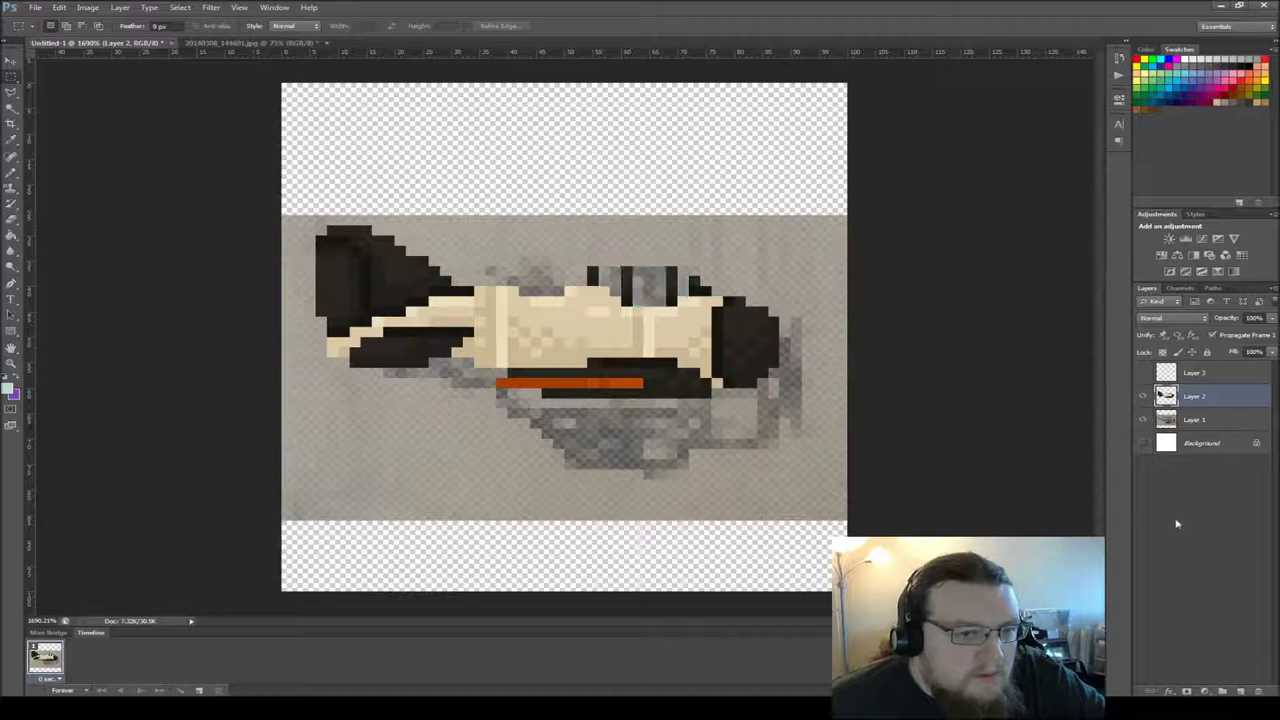
left_click(1240, 692)
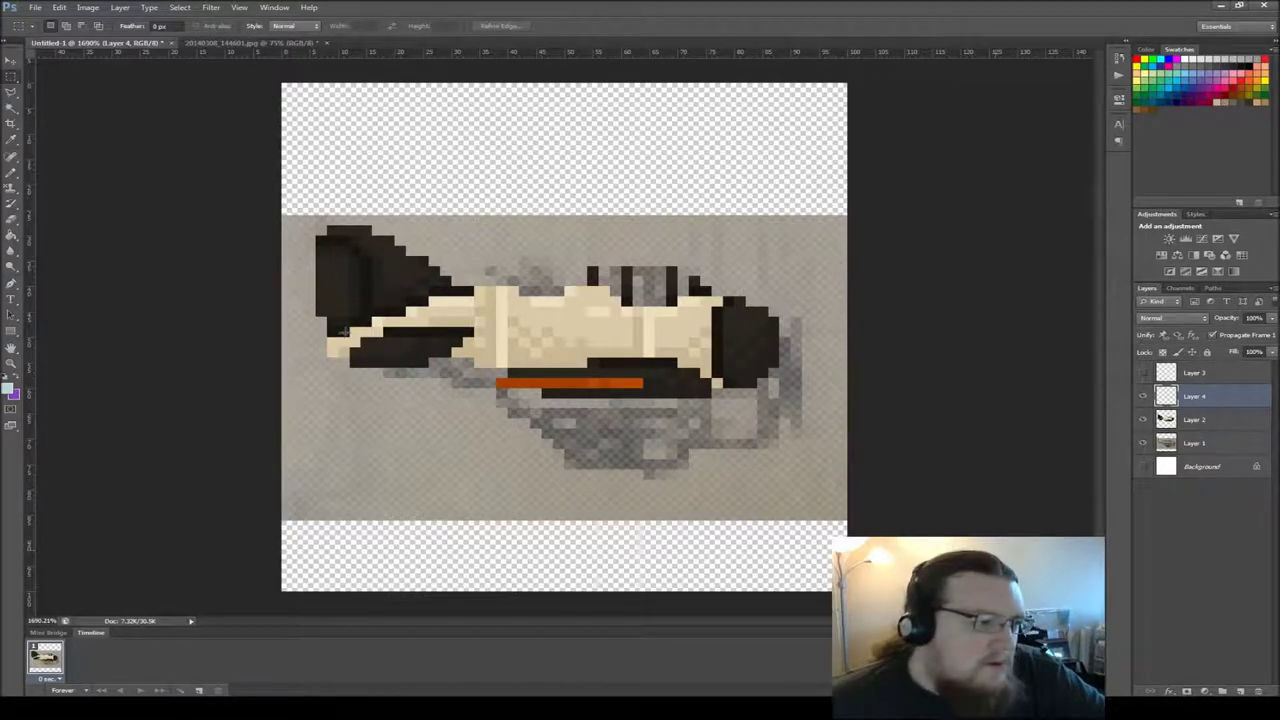
Choose a dark brown of CMYK 55, 65, 83 and 69 and pencil the pilot's head outline inside the middle canopy pane.
left_click(12, 172)
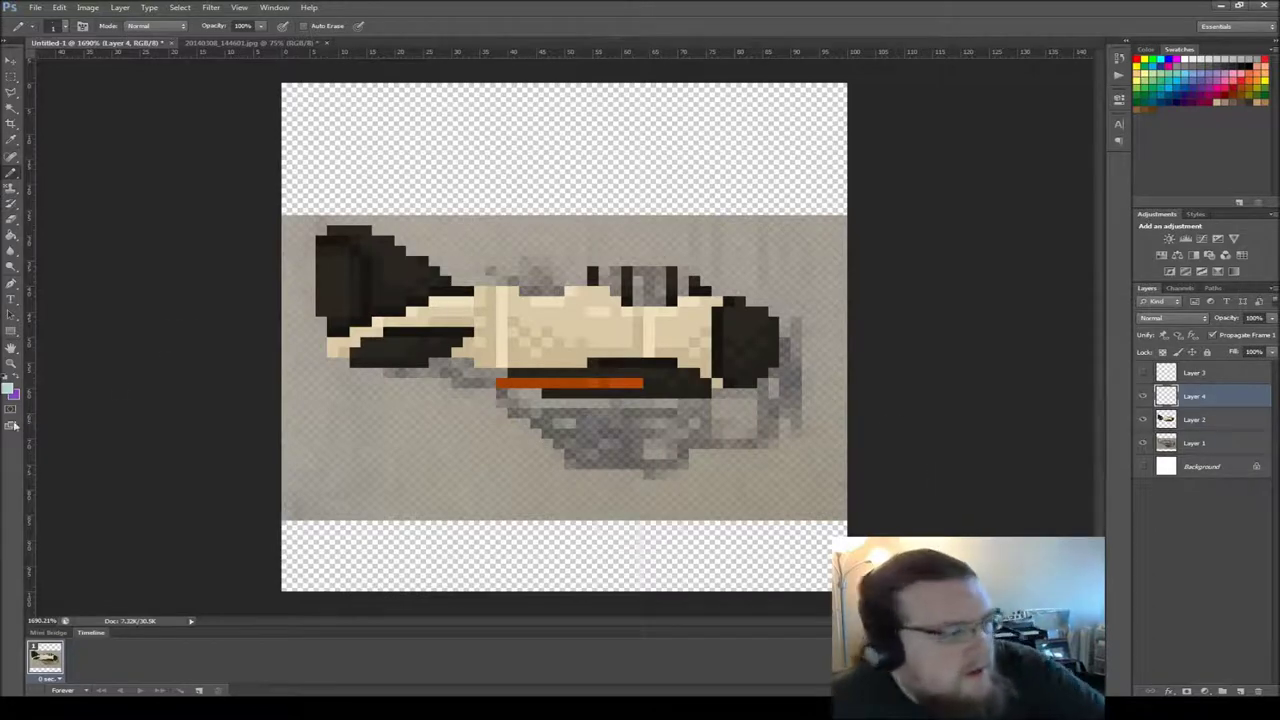
left_click(10, 392)
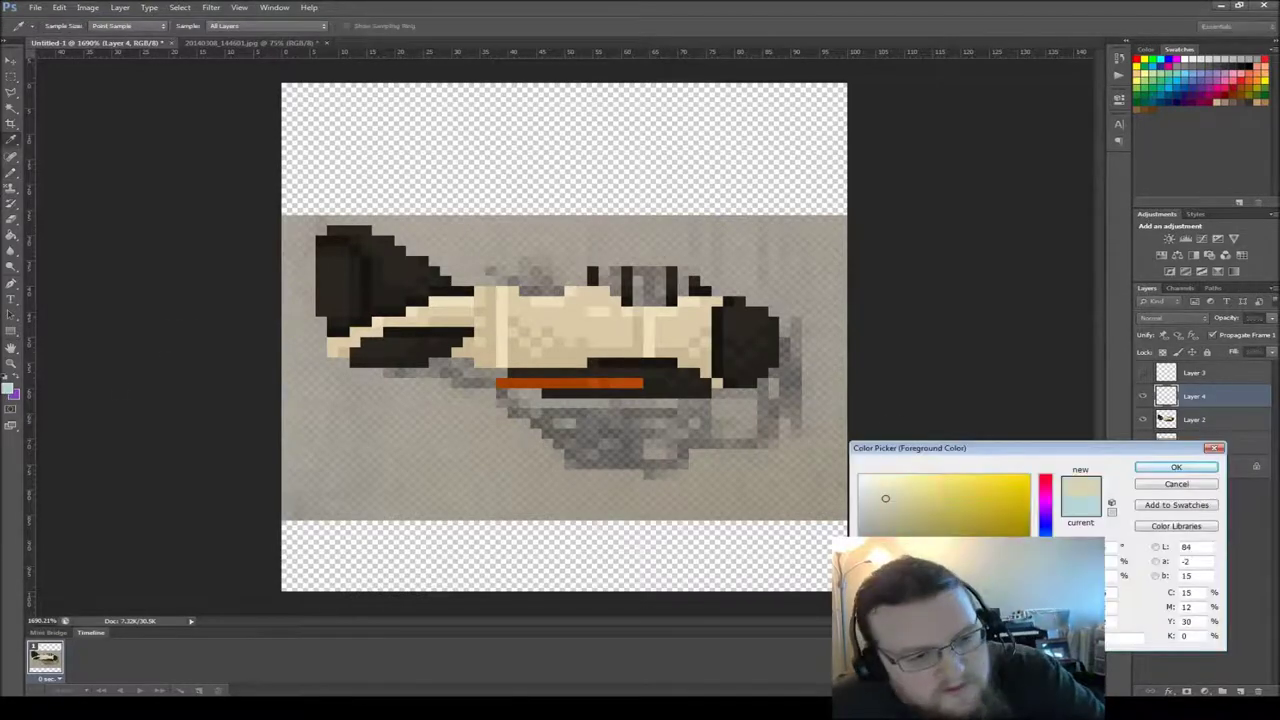
left_click(992, 588)
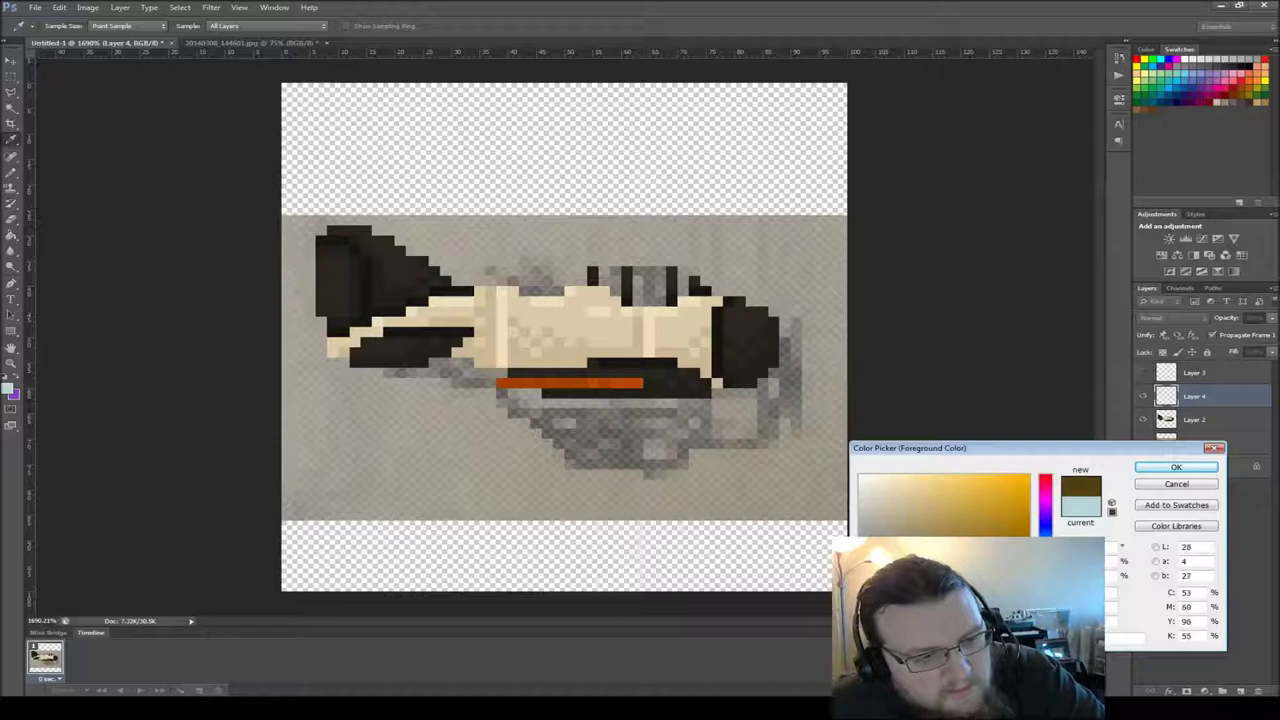
left_click(1045, 629)
mouse_move(981, 590)
left_mouse_down()
mouse_move(976, 581)
mouse_move(980, 604)
left_mouse_up()
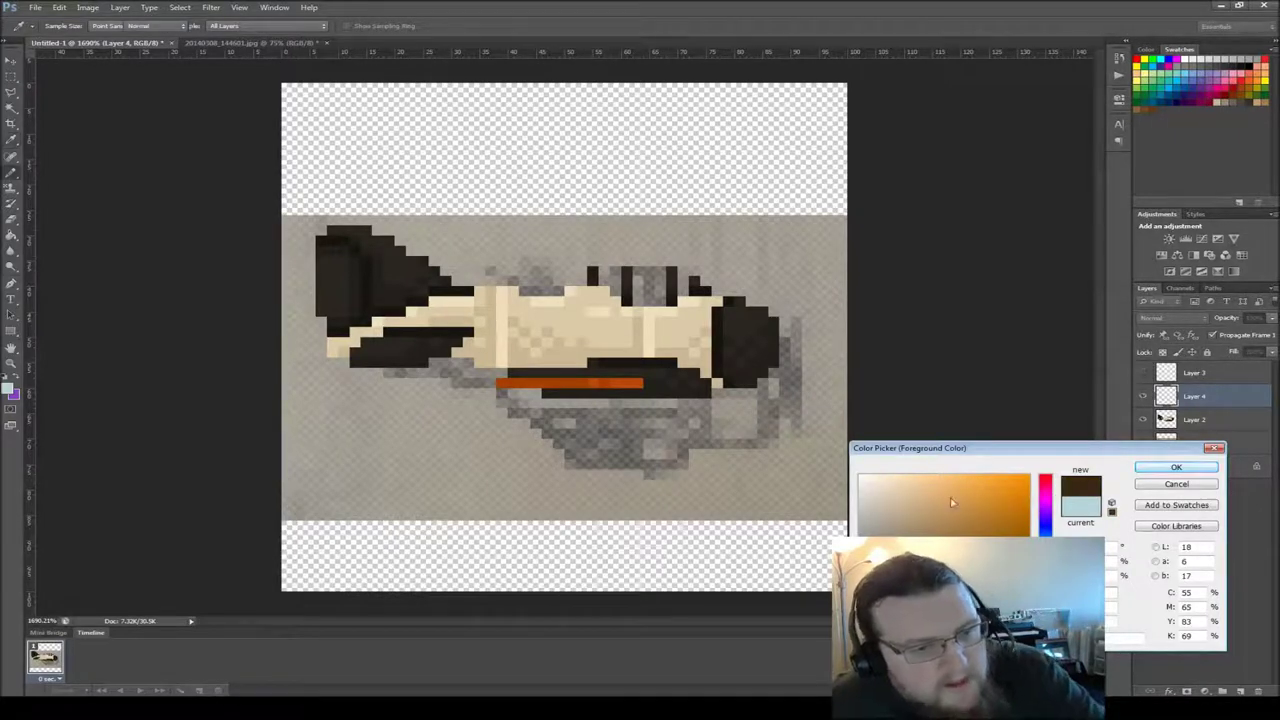
left_click(1176, 467)
left_click_drag(660, 281, 639, 272)
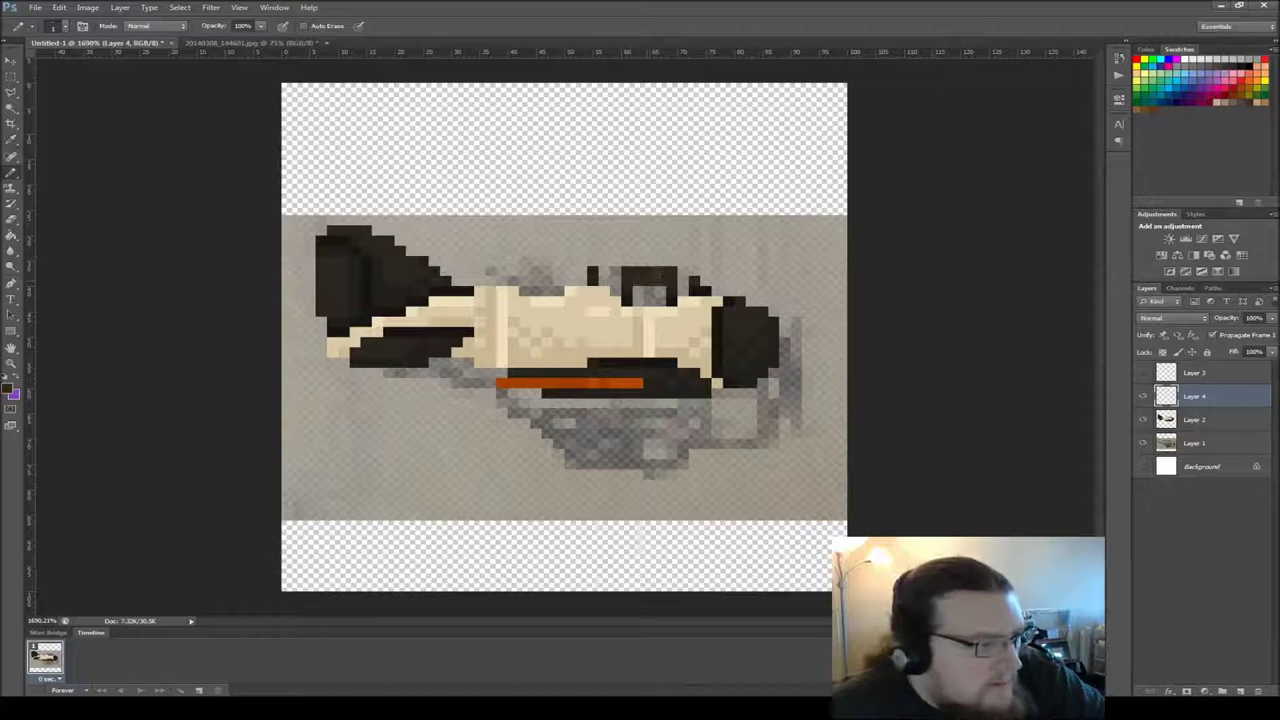
key("ctrl+z")
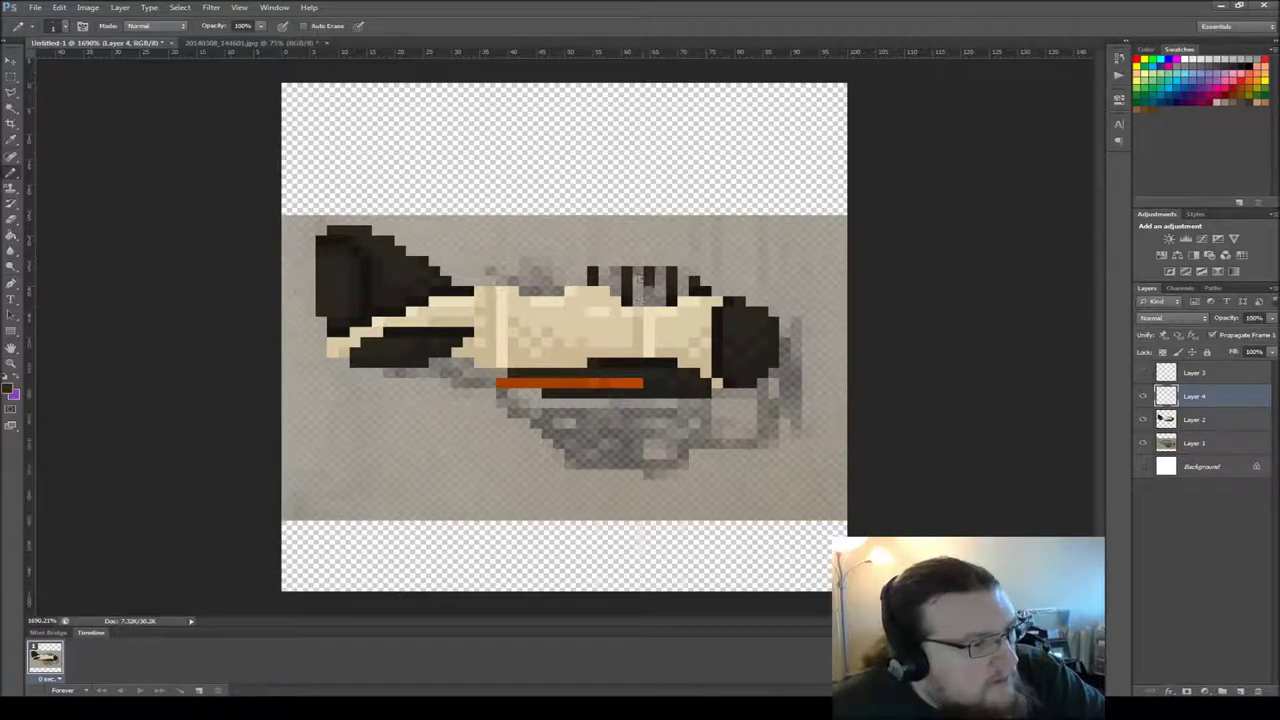
left_click_drag(660, 282, 645, 299)
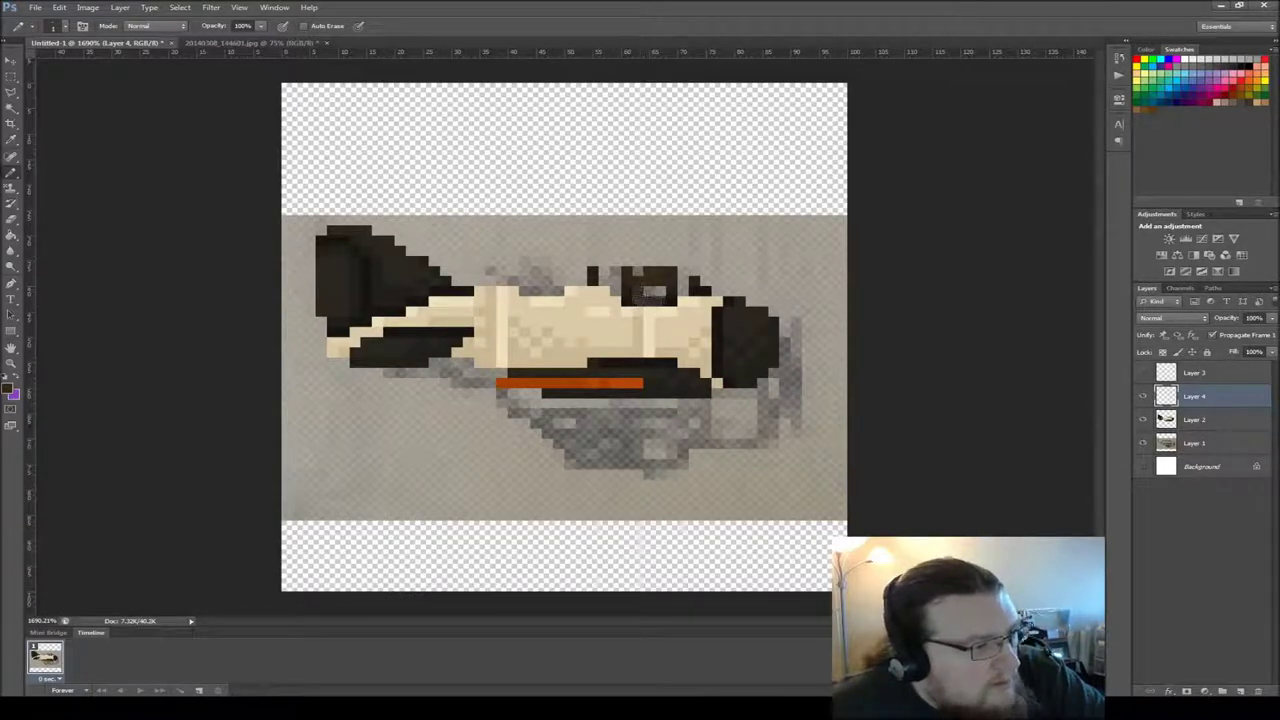
Choose a light skin tone and fill in the pilot's face.
left_click(9, 389)
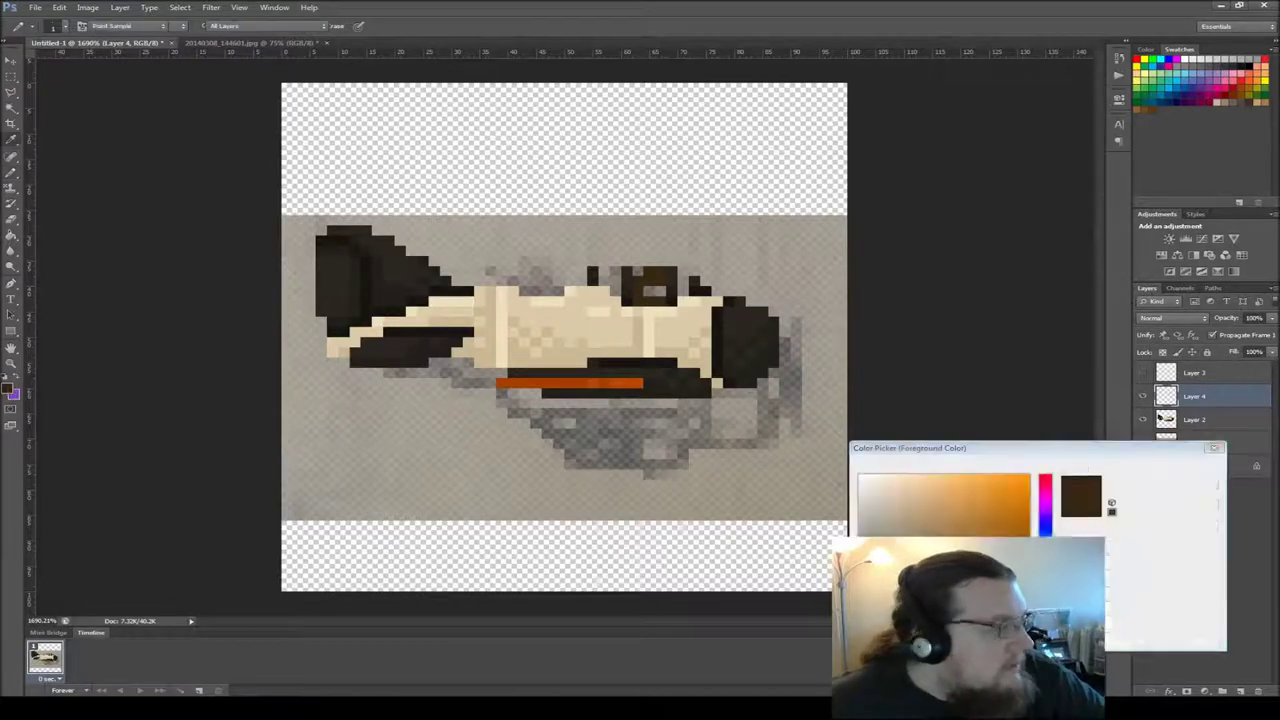
left_click_drag(958, 585, 923, 500)
key("Return")
left_click(653, 289)
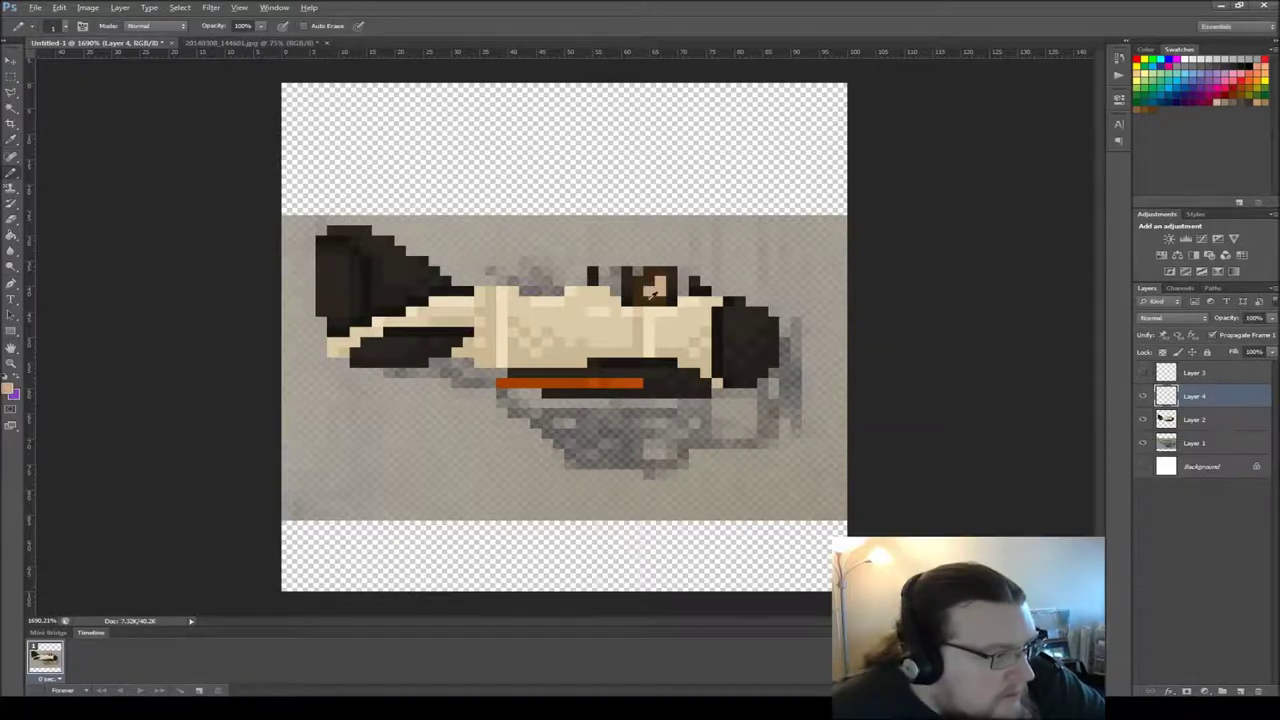
left_click(8, 388)
left_click(1177, 485)
Refine the pilot's face and hair with sampled skin and brown pixels, erasing a misplaced pixel.
left_click(659, 273, "alt")
left_click(659, 282)
left_click(12, 220)
key("b")
left_click(650, 291, "alt")
left_click(660, 281)
left_click(649, 281)
left_click(664, 270, "alt")
left_click(638, 281)
key("e")
left_click(650, 291)
key("b")
Choose another brown and paint the pilot's shoulders and the area behind the head.
left_click(7, 391)
left_click(968, 588)
left_click(1177, 467)
left_click(648, 301)
mouse_move(649, 271)
left_mouse_down()
mouse_move(638, 291)
mouse_move(683, 291)
mouse_move(615, 281)
left_mouse_up()
Paint cockpit details behind the pilot in dark blue and gray tones, and choose a slate gray of CMYK 71, 59, 45 and 24.
left_click(7, 389)
left_click(1046, 525)
left_click(1176, 467)
left_click(7, 389)
left_click(889, 565)
left_click(1176, 467)
left_click(604, 282)
left_click(7, 389)
left_click(894, 577)
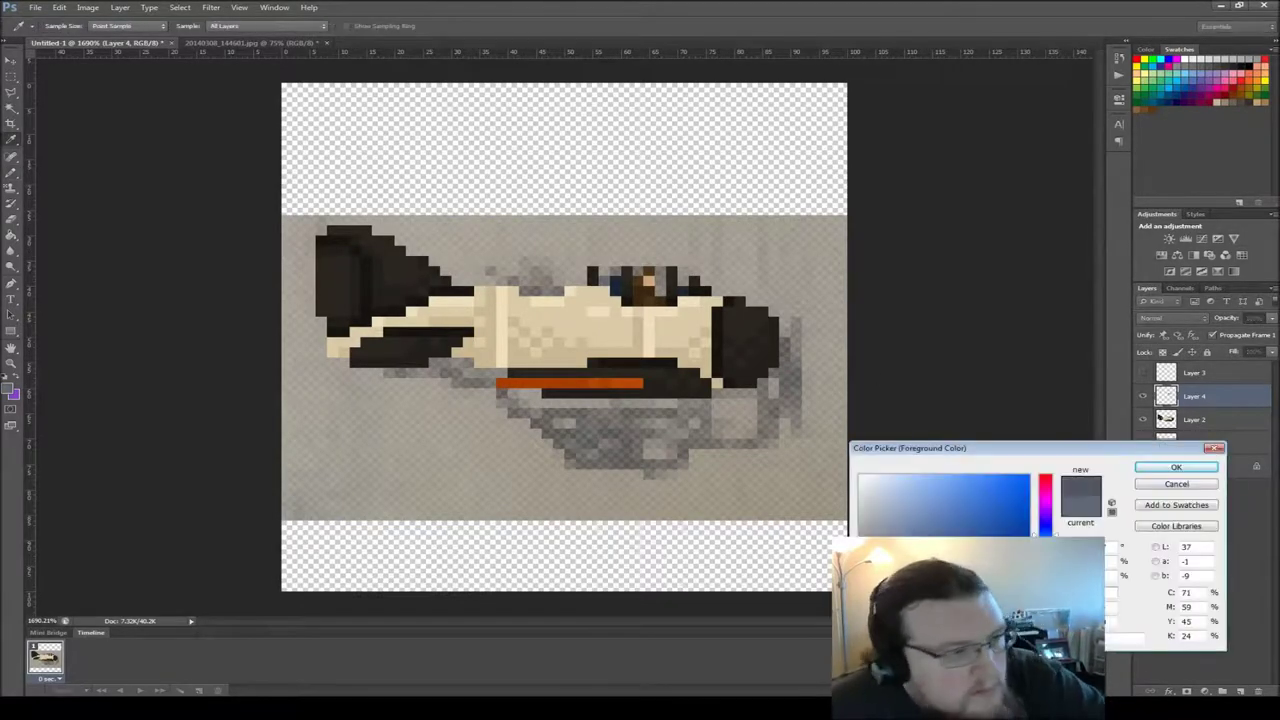
key("Return")
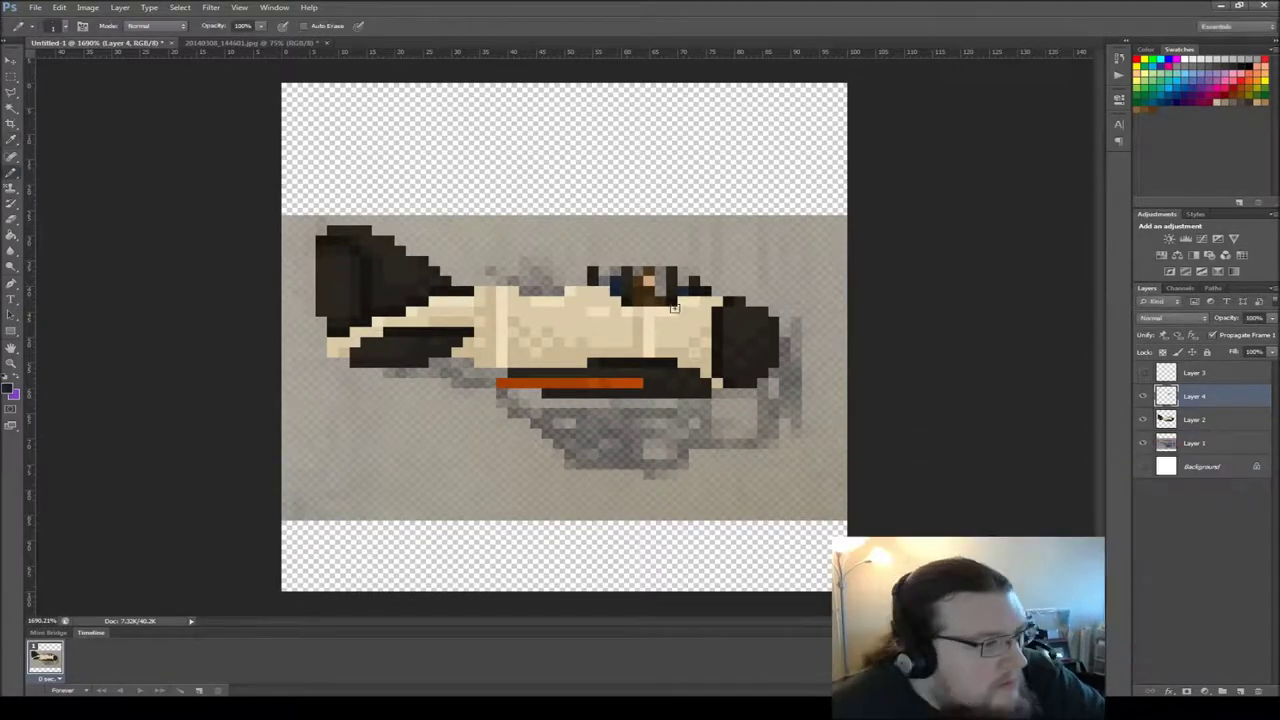
Show the canopy glass layer again and set its blend mode to Soft Light.
left_click(1144, 373)
left_click(1172, 373)
left_click(1160, 318)
left_click(1157, 388)
scroll(1177, 321, "down", 3)
scroll(1178, 321, "down", 5)
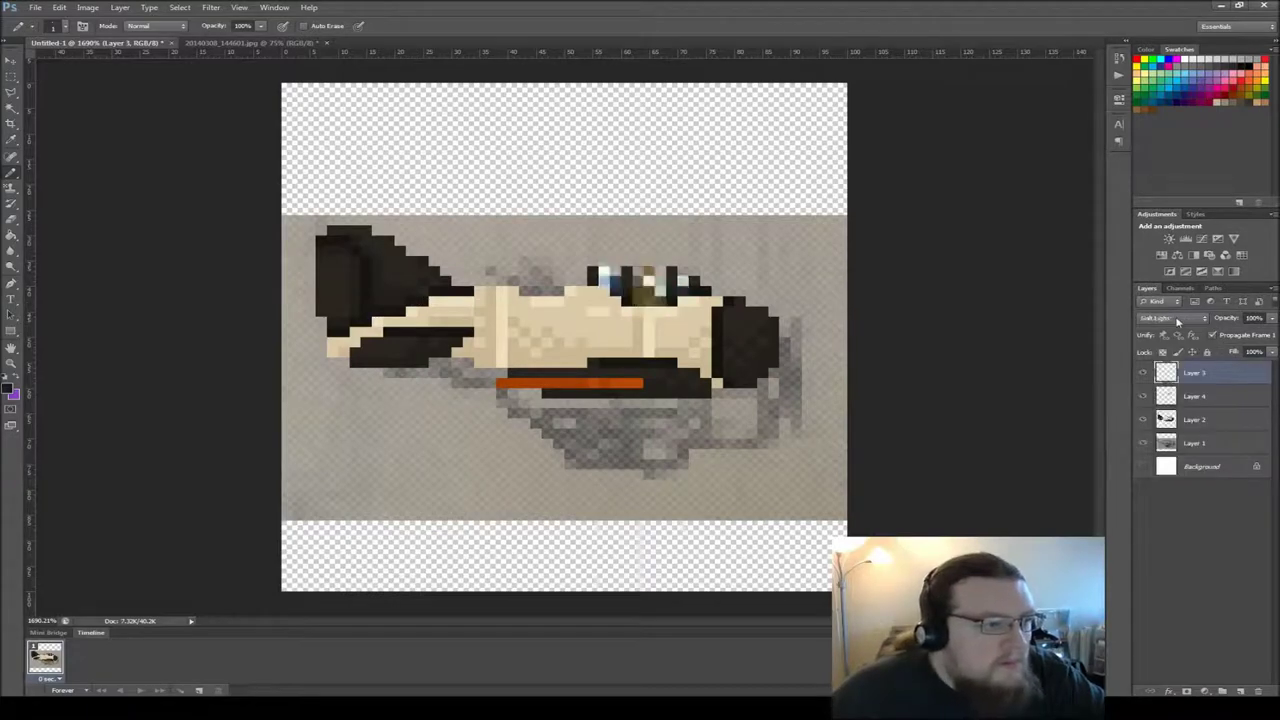
Hide the canopy glass layer and paint a small second crew member behind the cockpit on Layer 2 with sampled skin and brown tones.
left_click(1195, 419)
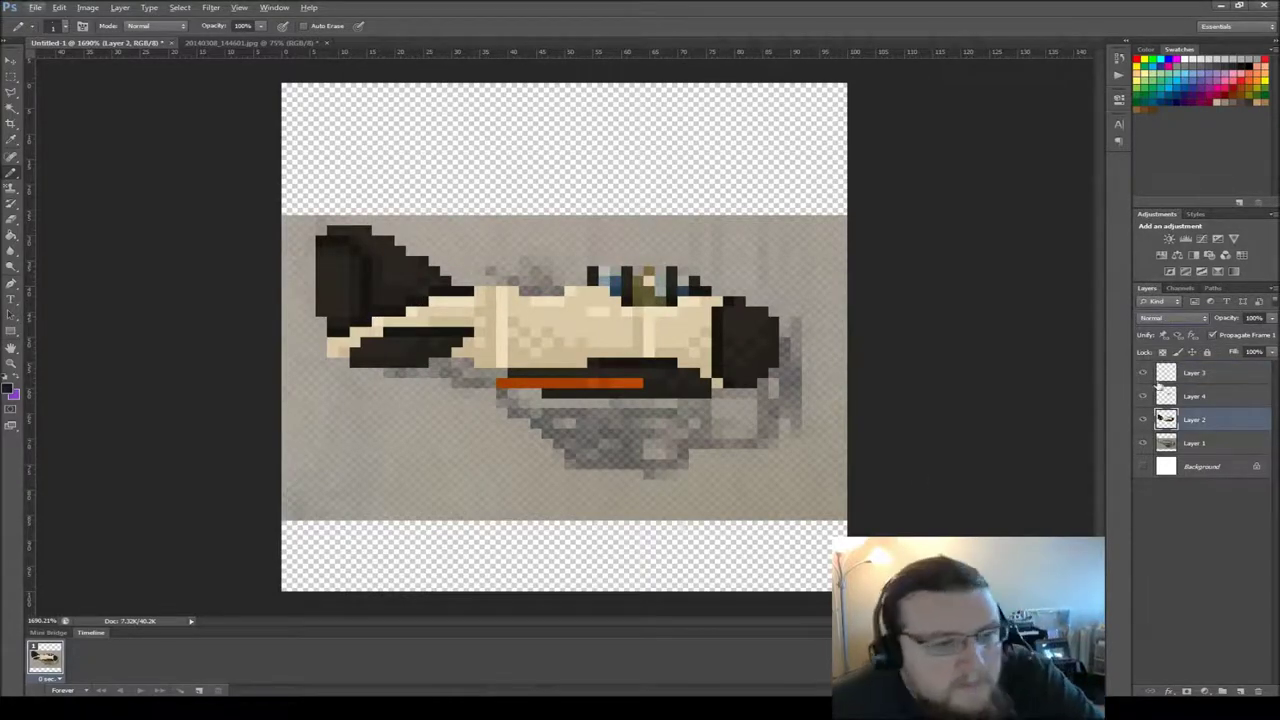
left_click(1143, 372)
left_click(545, 271)
left_click(649, 281, "alt")
left_click(547, 281)
left_click(558, 281, "alt")
left_click_drag(558, 291, 547, 291)
left_click(536, 281)
left_click(525, 281)
left_click(536, 291)
Choose a dark blue and paint a diagonal rear gun rising behind the second crew member.
left_click(7, 388)
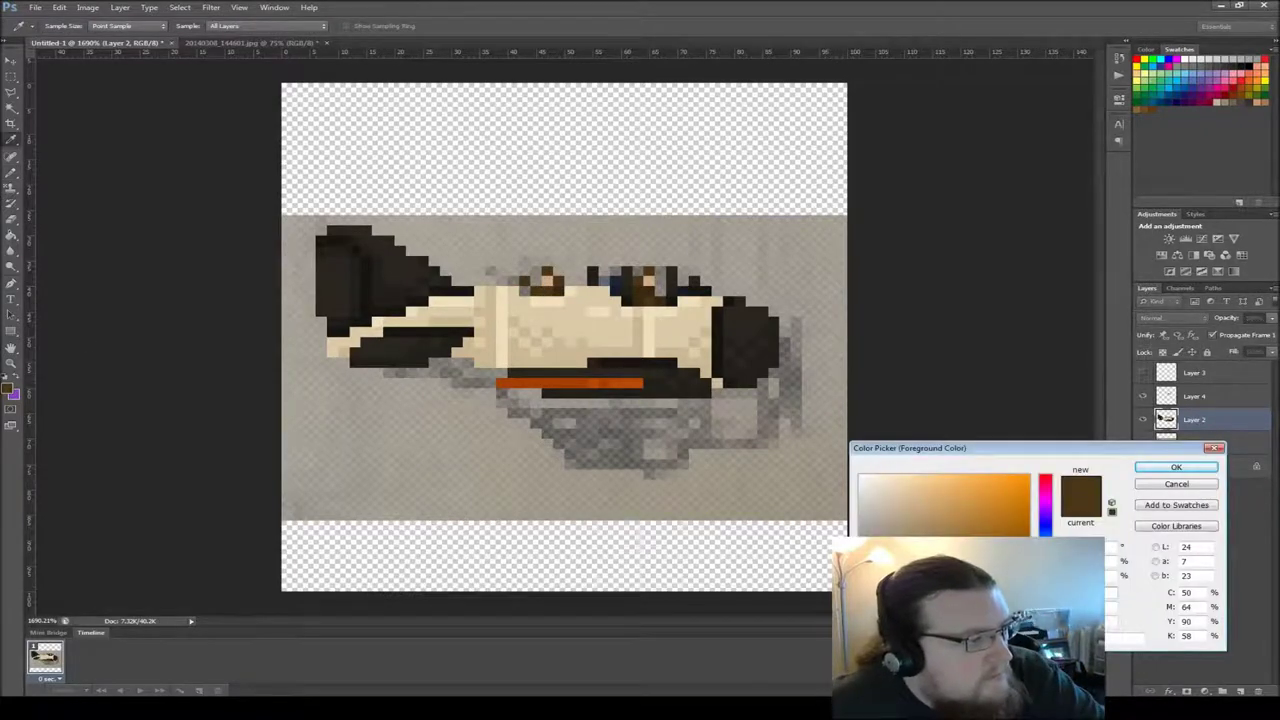
left_click(1045, 538)
left_click(1176, 467)
left_click_drag(525, 291, 480, 251)
Choose a darker shade and a gray, and recolor the middle and tip of the rear gun's barrel.
left_click(10, 390)
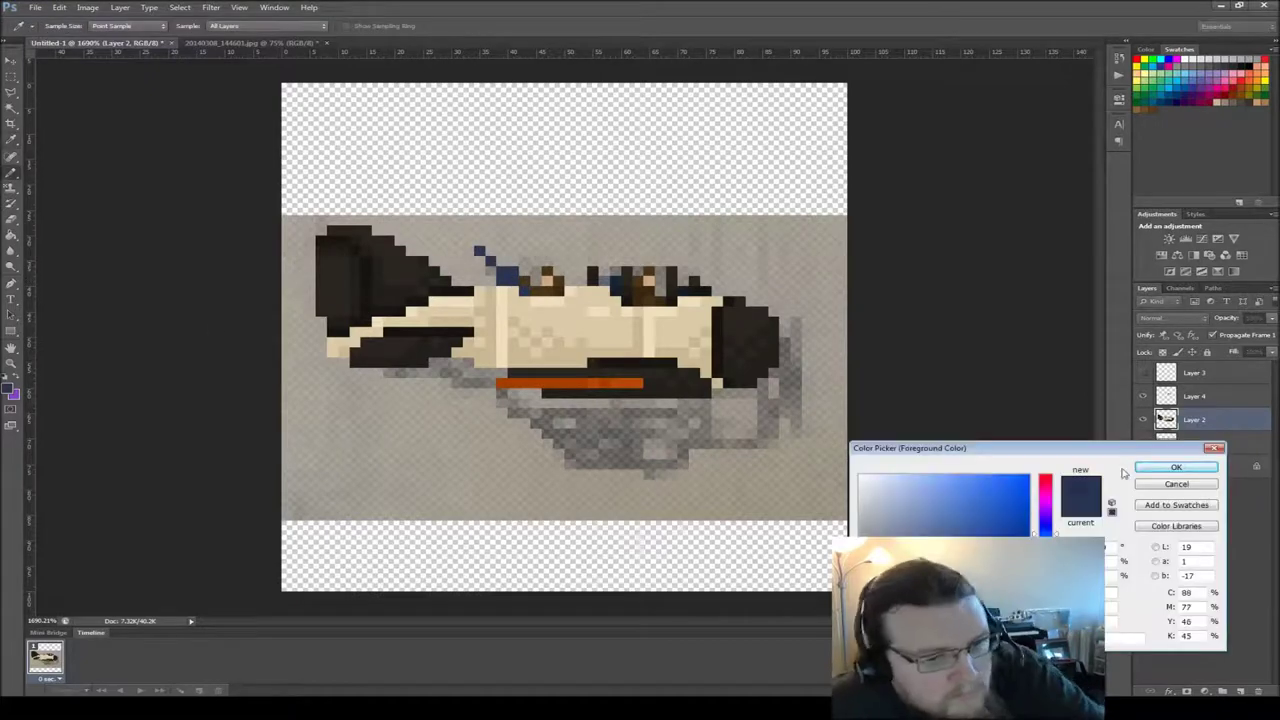
left_click(892, 625)
left_click(1176, 467)
left_click(490, 261)
left_click(7, 388)
left_click(870, 573)
left_click(1176, 467)
left_click(480, 251)
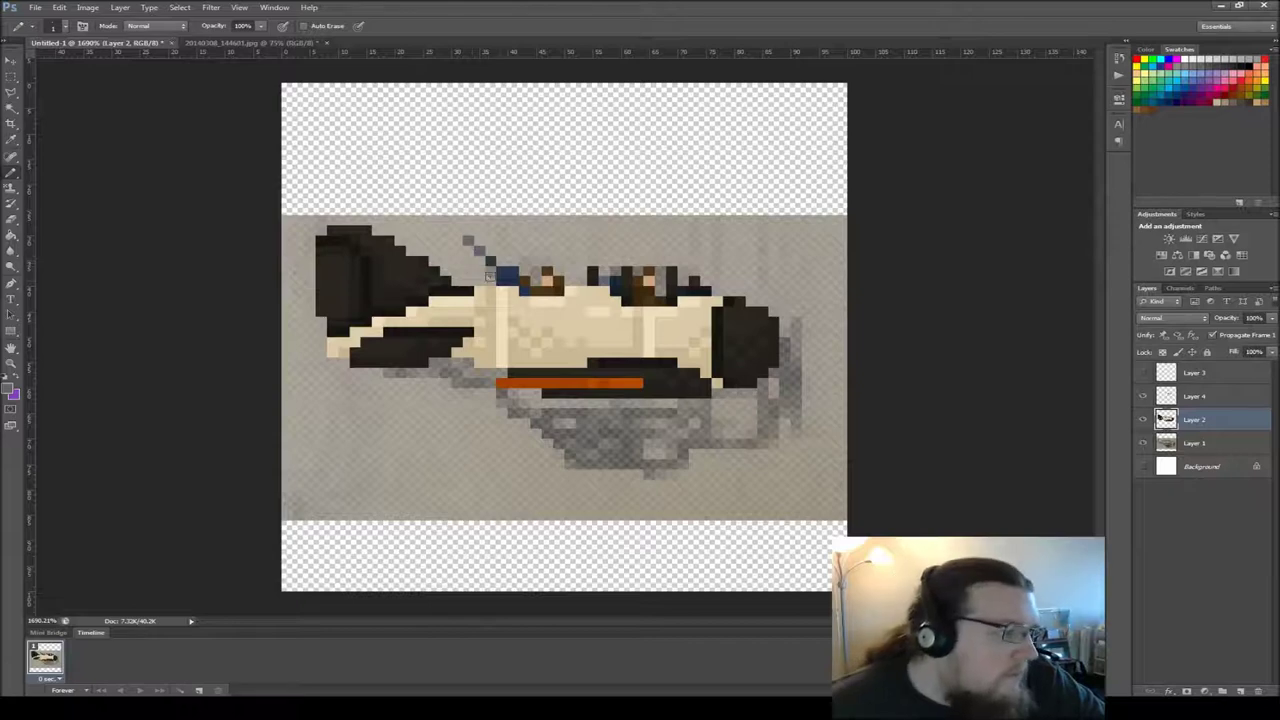
left_click(10, 390)
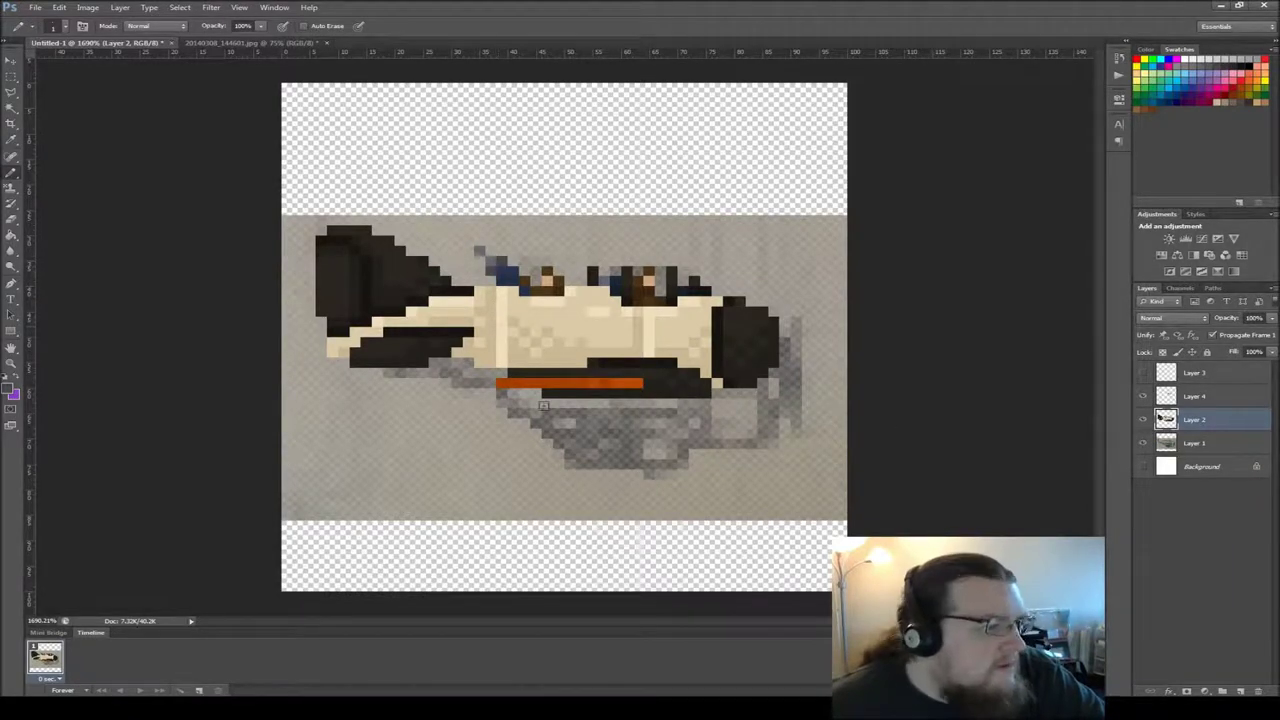
Sample the tail's near-black and touch up the dark tailplane, undoing stray eraser and pencil marks.
left_click(11, 219)
key("ctrl+z")
mouse_move(774, 322)
left_mouse_down()
mouse_move(774, 363)
mouse_move(787, 334)
left_mouse_up()
left_click(11, 173)
left_click(352, 276, "alt")
key("ctrl+z")
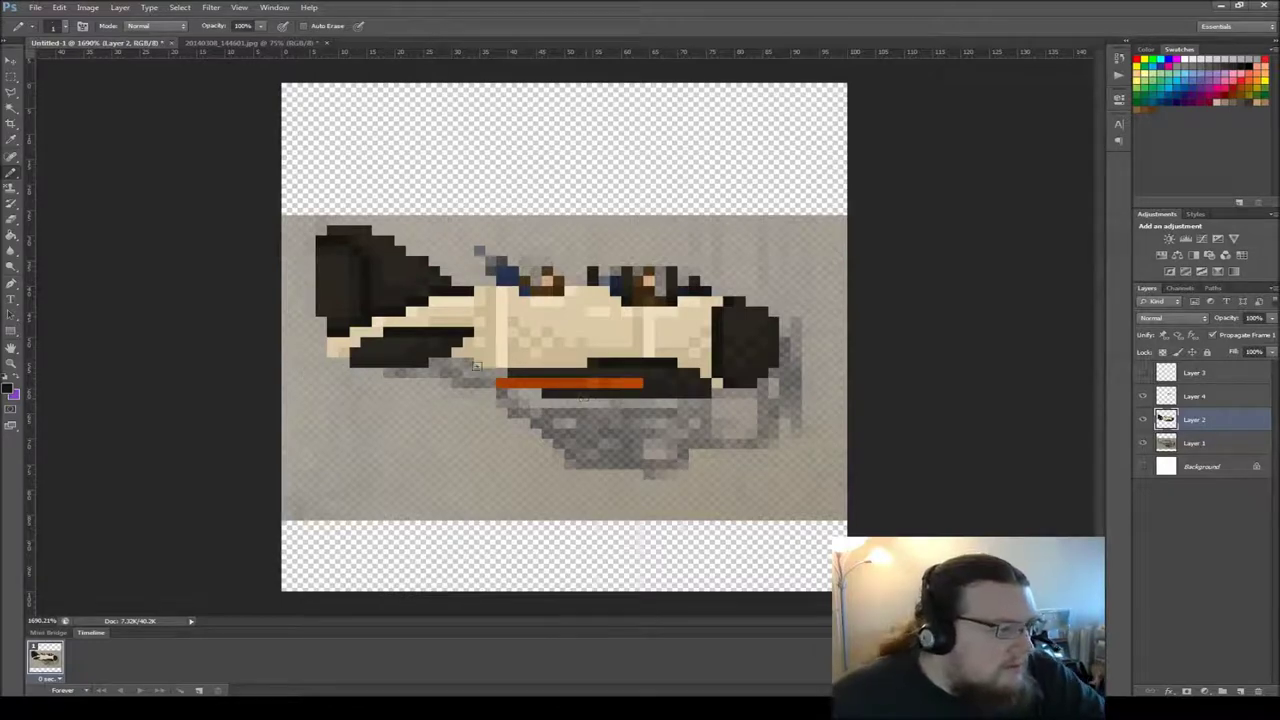
left_click_drag(398, 337, 452, 329)
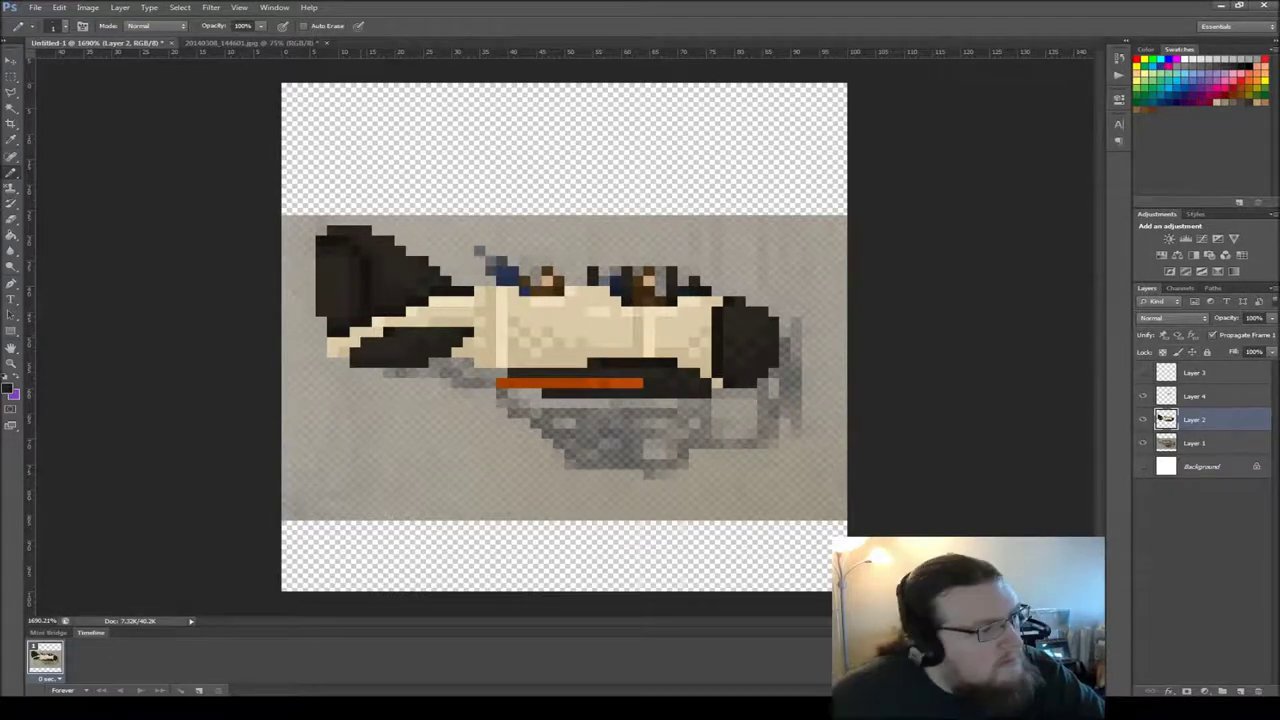
Choose a dark green of CMYK 75, 43, 95 and 42 and paint the lower front edge and the bottom strip beneath the nose.
left_click(13, 393)
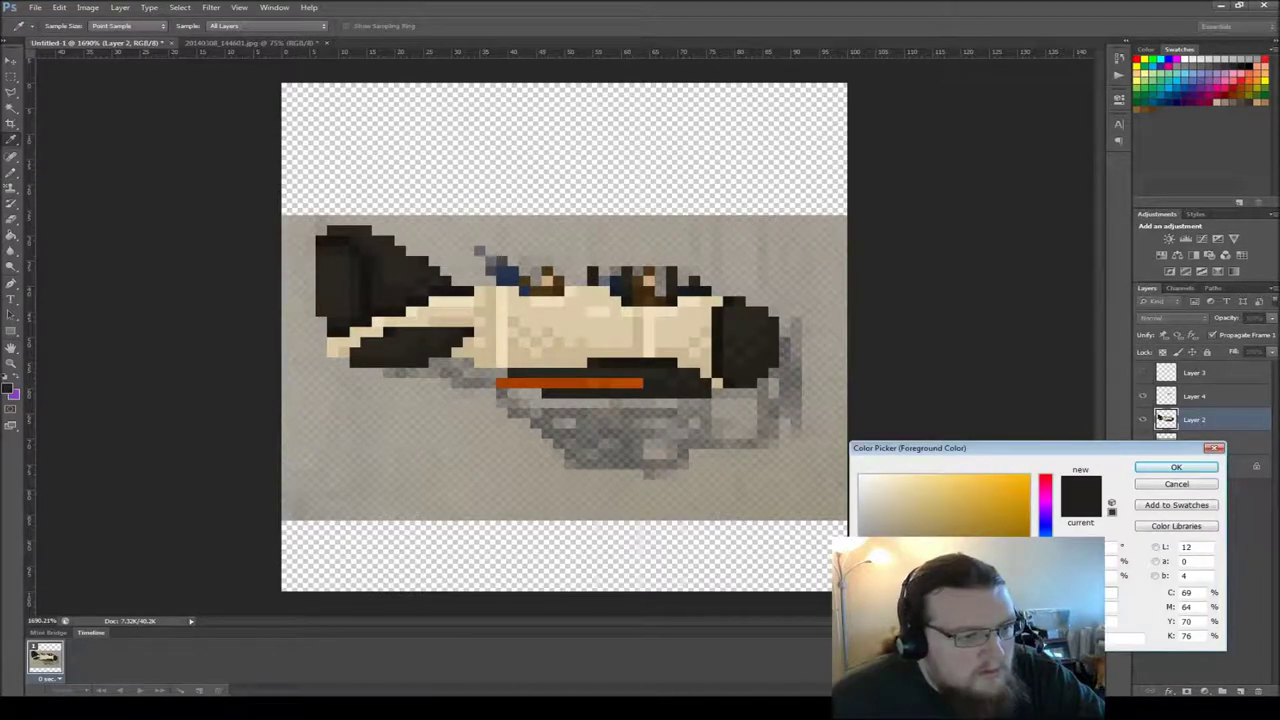
left_click_drag(1045, 625, 1045, 597)
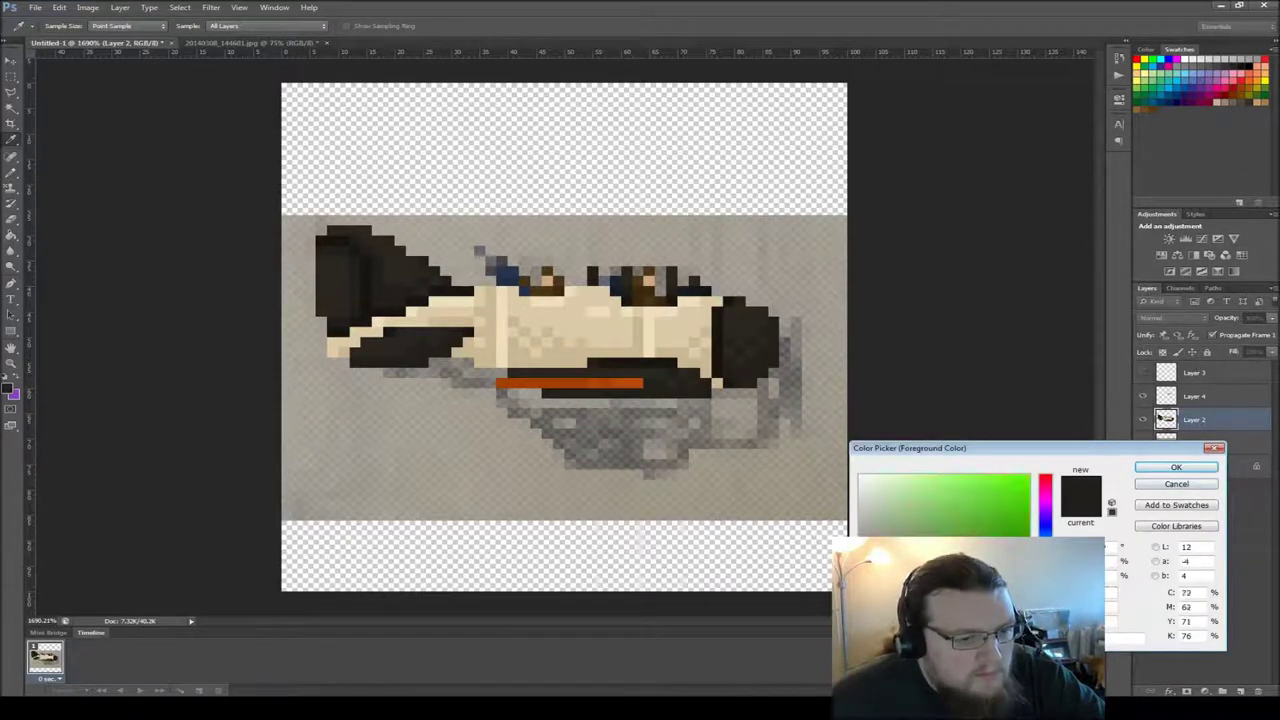
left_click_drag(900, 618, 928, 589)
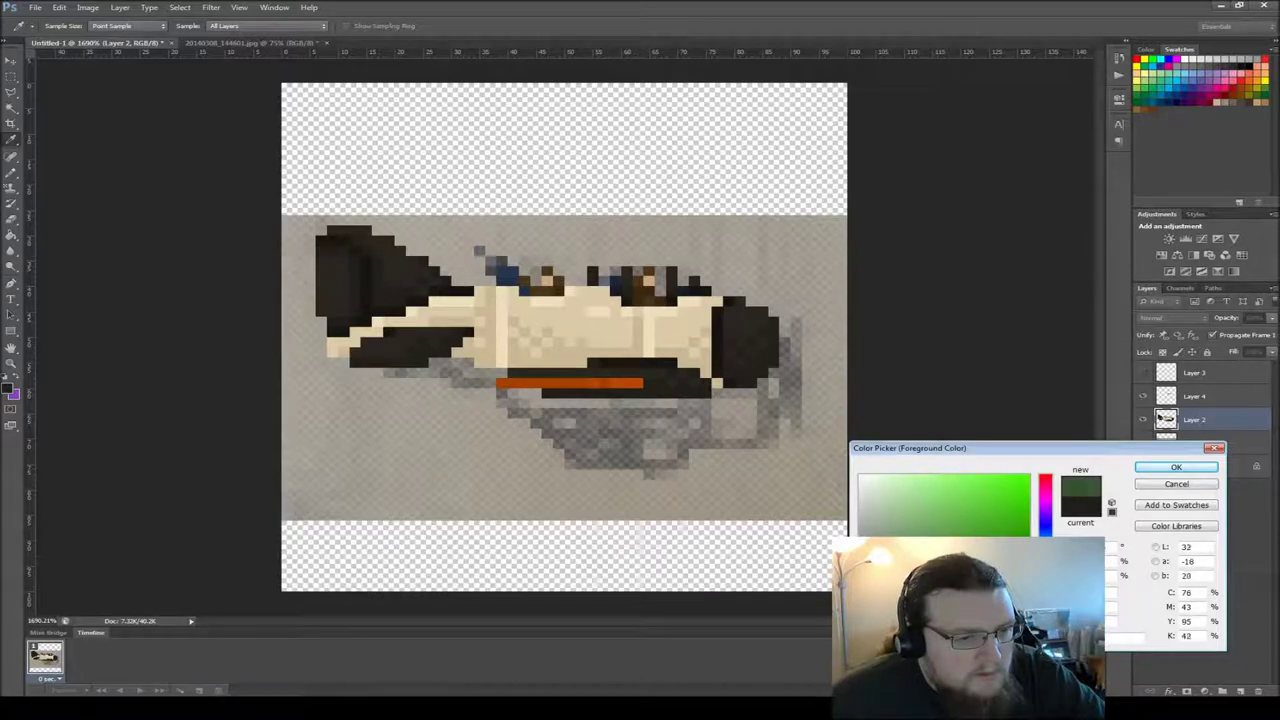
left_click(1176, 467)
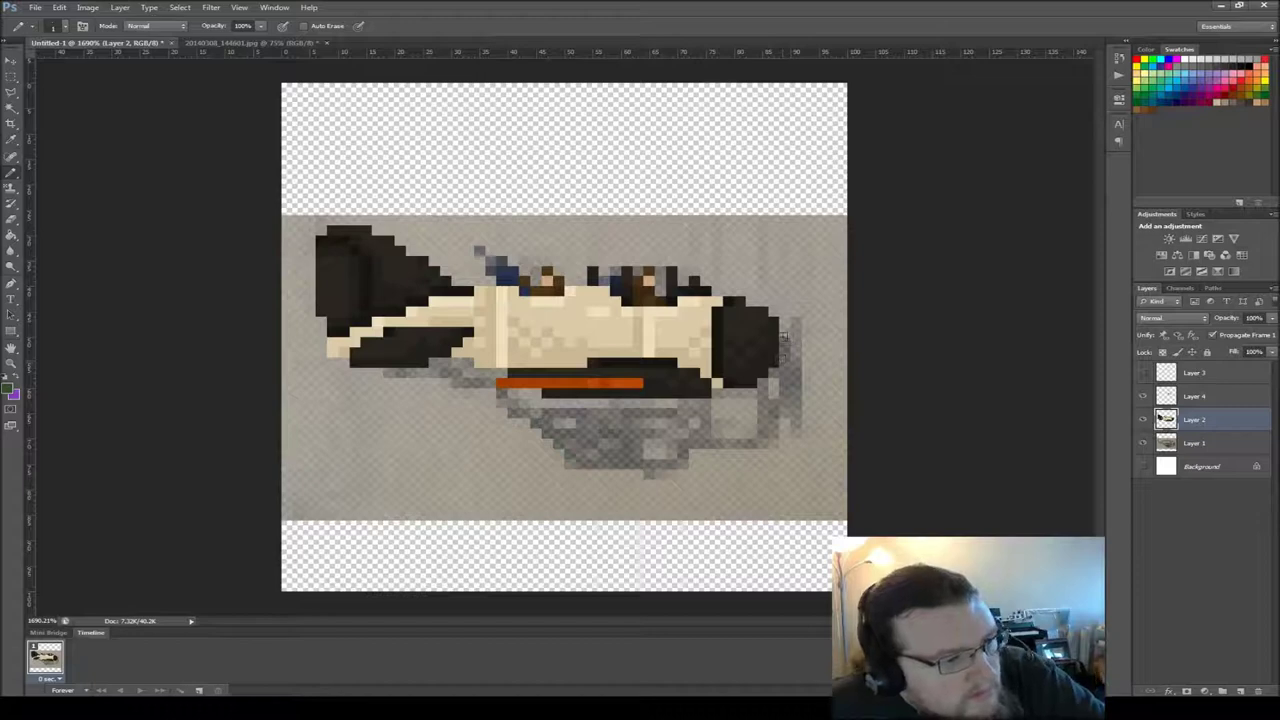
mouse_move(783, 335)
left_mouse_down()
mouse_move(786, 415)
mouse_move(763, 384)
mouse_move(762, 426)
left_mouse_up()
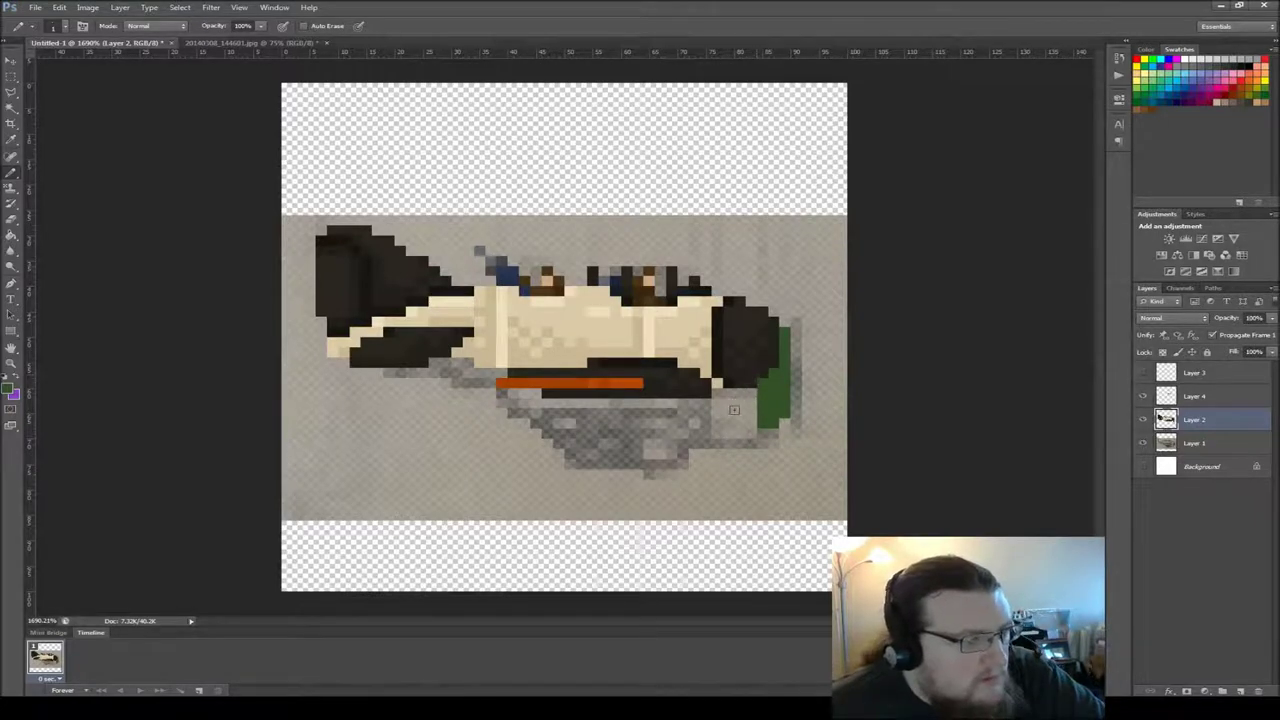
mouse_move(752, 412)
left_mouse_down()
mouse_move(750, 436)
mouse_move(690, 442)
left_mouse_up()
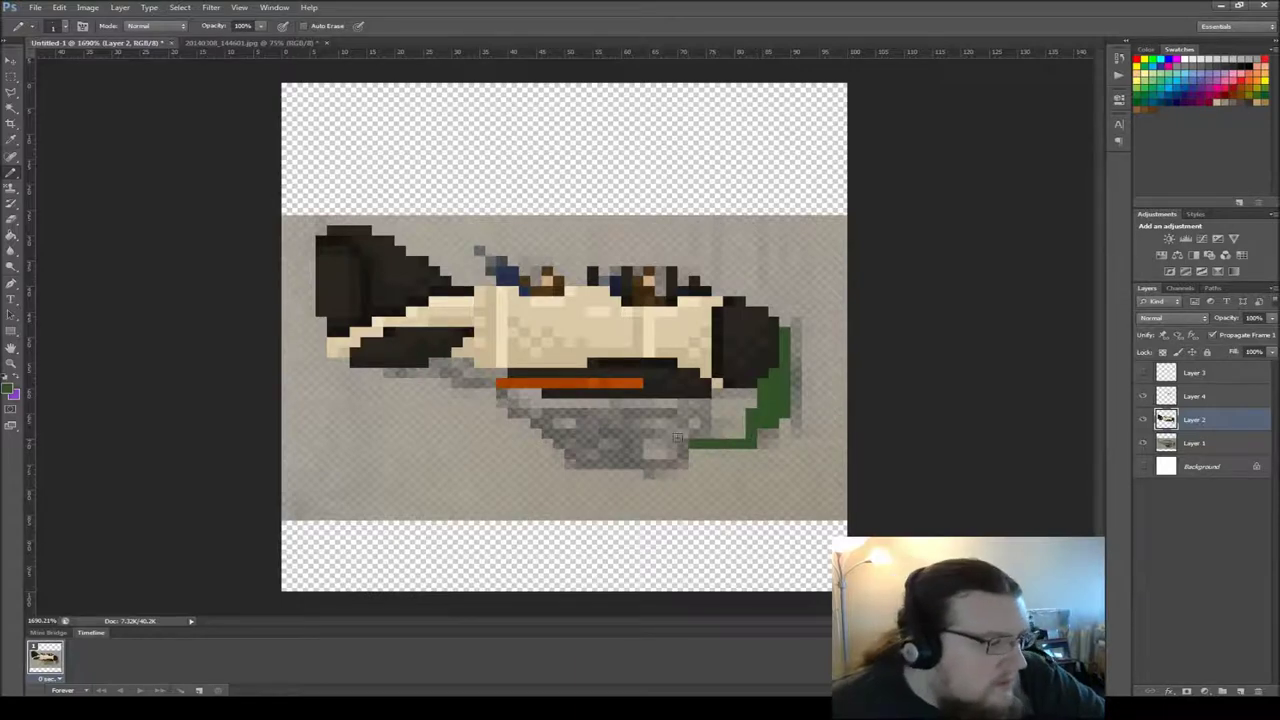
Continue the green outline over the bump under the belly and fill the lower hull green, redoing the misplaced curve strokes.
left_click_drag(688, 436, 660, 414)
key("ctrl+z")
key("ctrl+z")
key("ctrl+z")
mouse_move(688, 436)
left_mouse_down()
mouse_move(643, 405)
mouse_move(600, 416)
mouse_move(621, 420)
mouse_move(558, 453)
left_mouse_up()
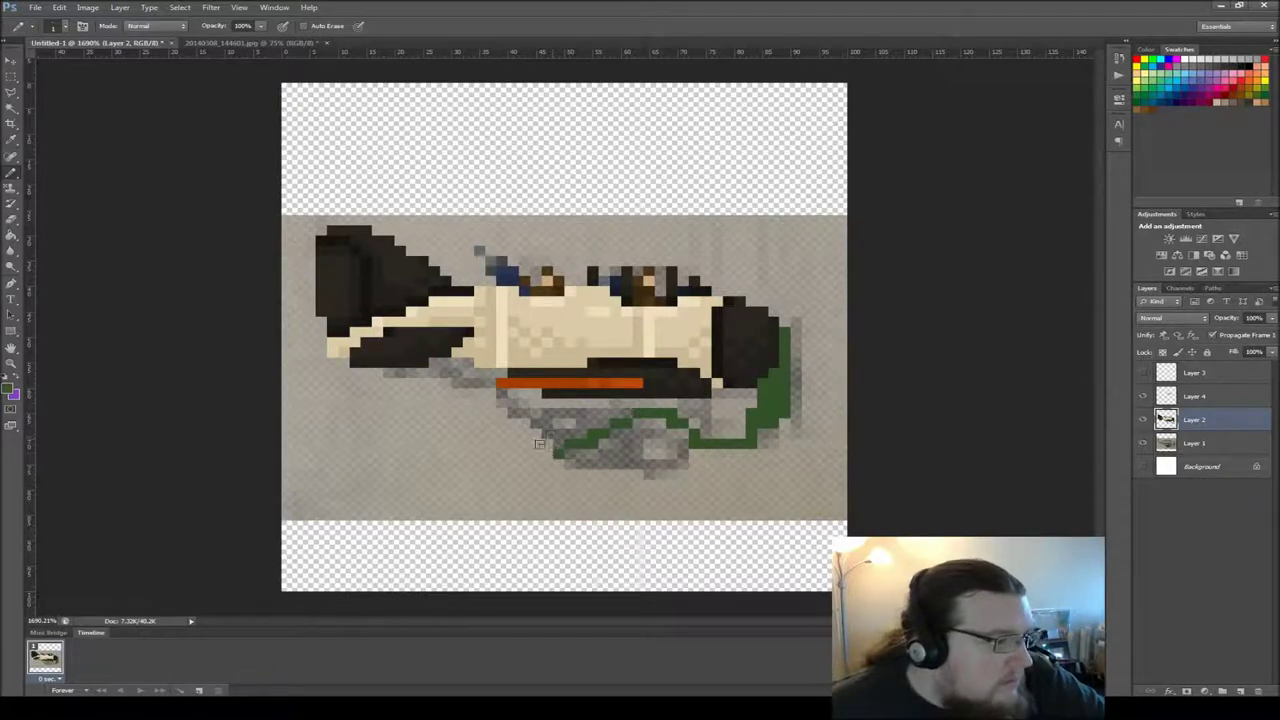
left_click_drag(552, 452, 534, 453)
left_click(523, 444)
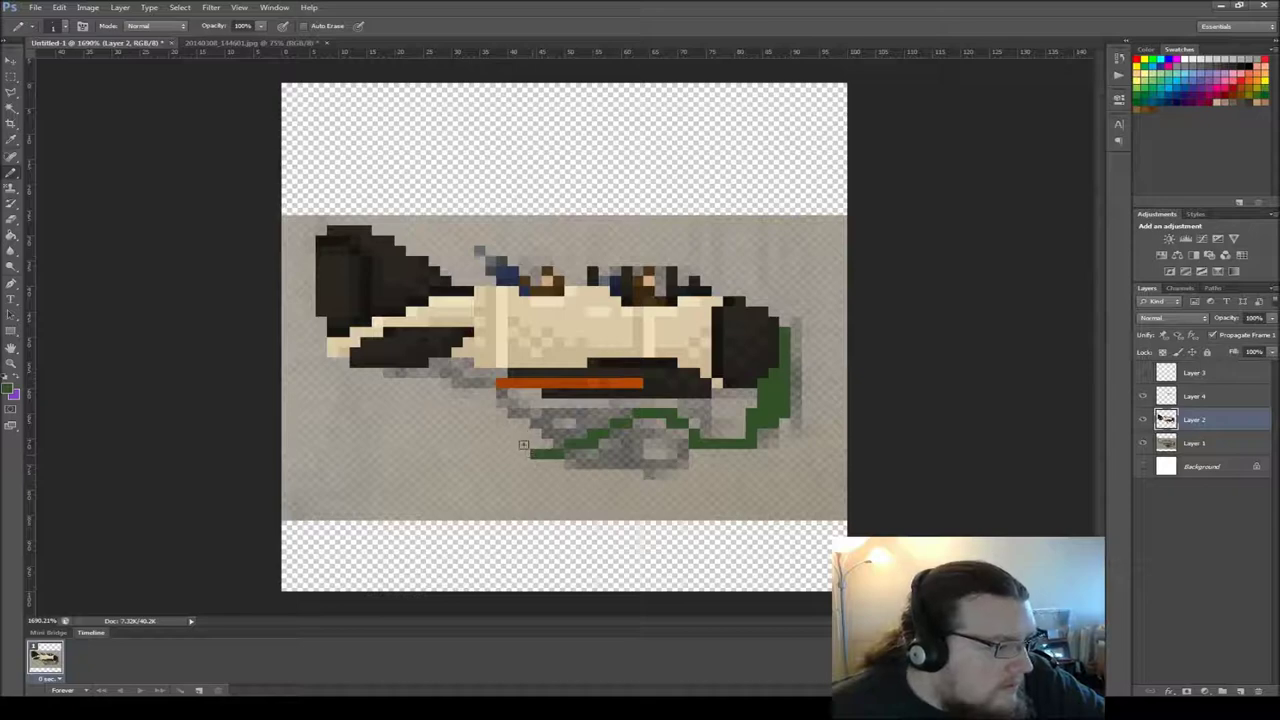
left_click(502, 422)
mouse_move(501, 412)
left_mouse_down()
mouse_move(502, 393)
mouse_move(548, 440)
mouse_move(540, 447)
mouse_move(576, 410)
mouse_move(592, 430)
mouse_move(616, 408)
mouse_move(714, 420)
mouse_move(730, 404)
mouse_move(744, 420)
mouse_move(752, 394)
left_mouse_up()
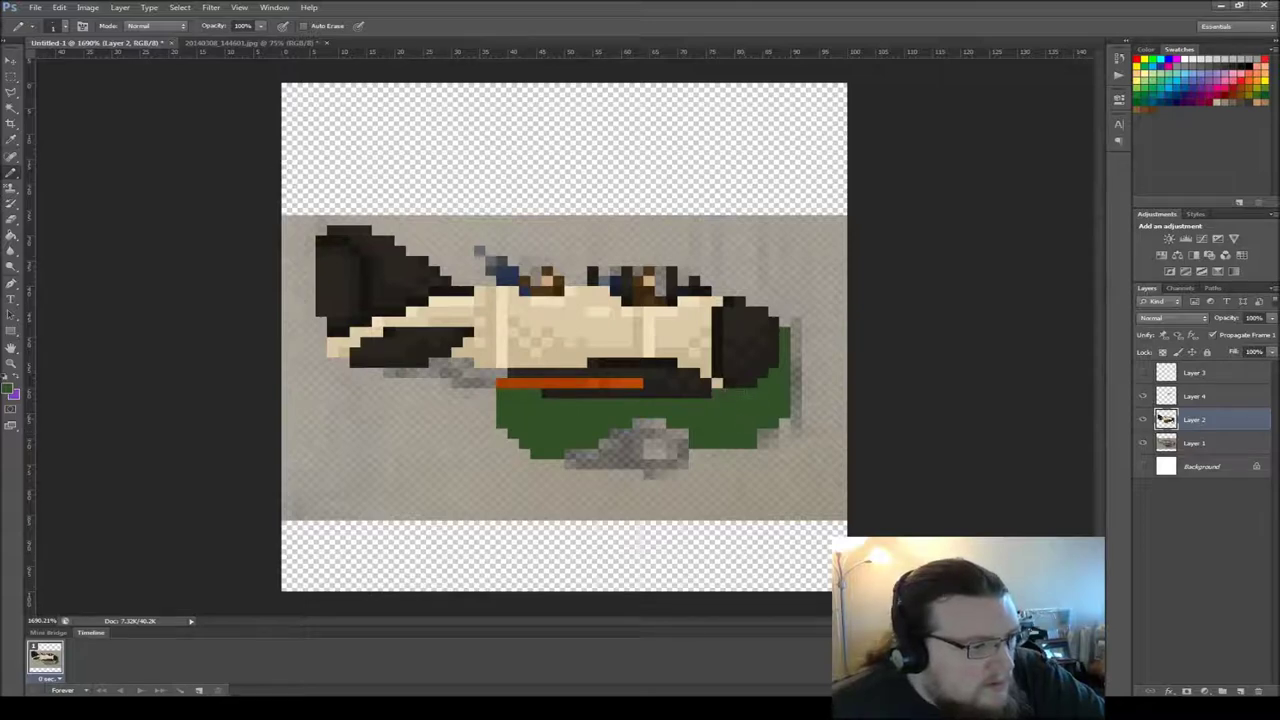
Choose a lighter green of CMYK 74, 40, 92 and 32 and shade the lower front of the green hull.
left_click(13, 392)
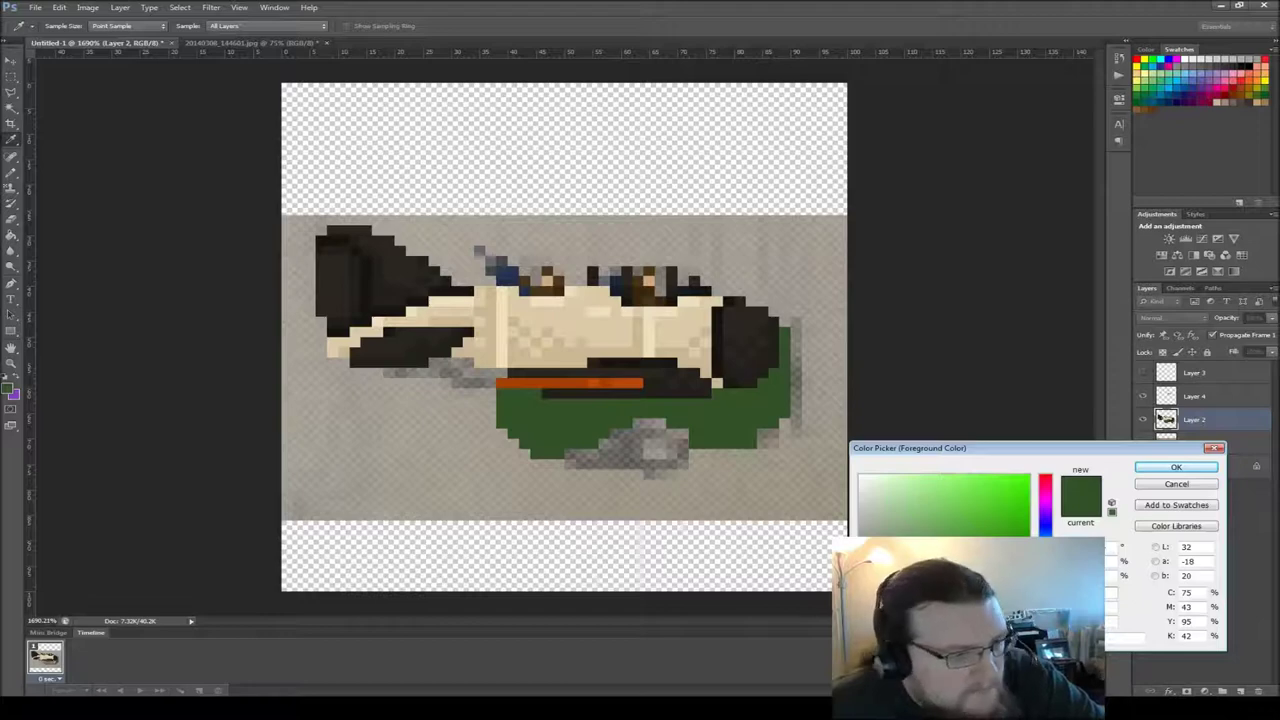
left_click(936, 580)
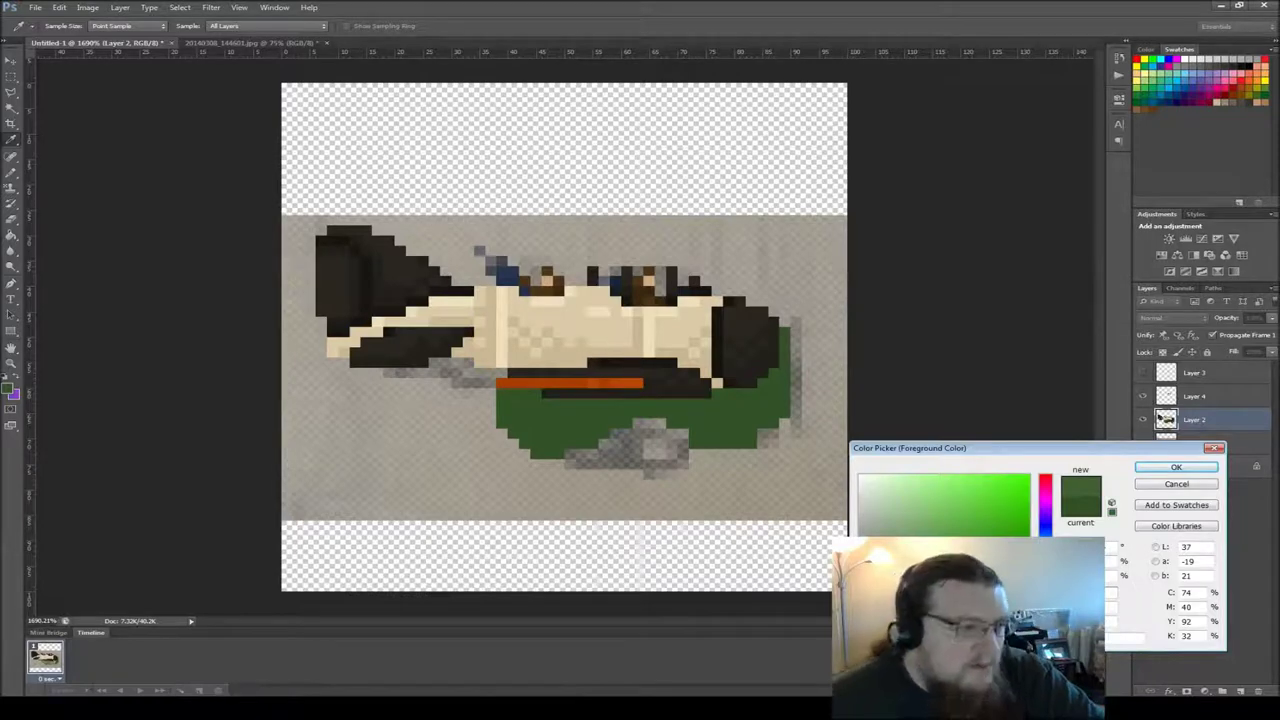
key("Return")
key("b")
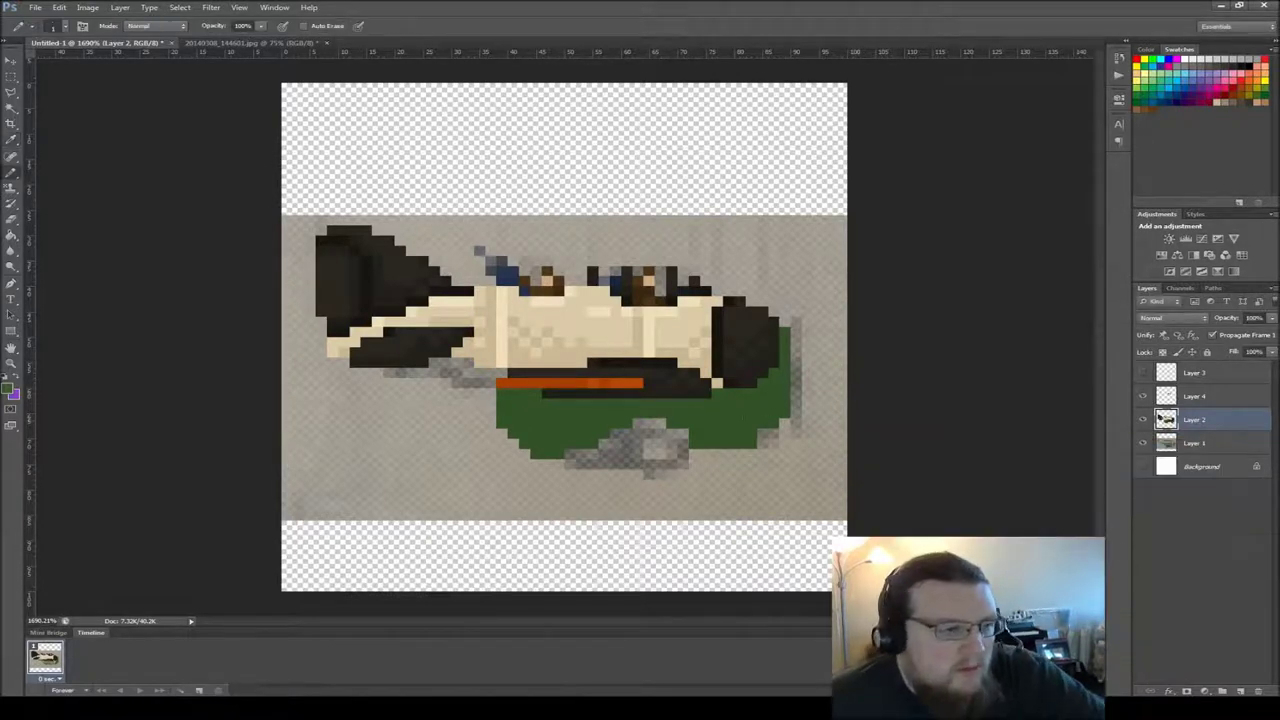
left_click_drag(750, 427, 690, 440)
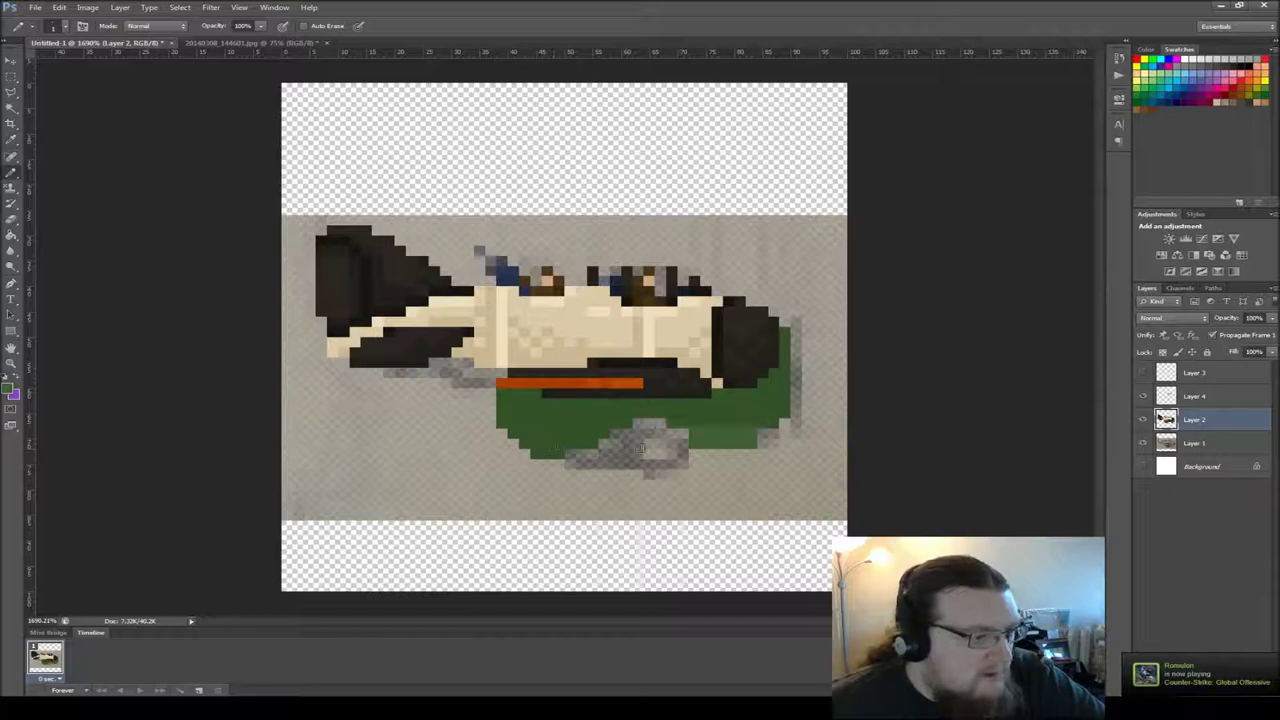
Choose a dark red of CMYK 28, 95, 100 and 31 and paint the front of the green hull on a new layer above Layer 2.
left_click(9, 393)
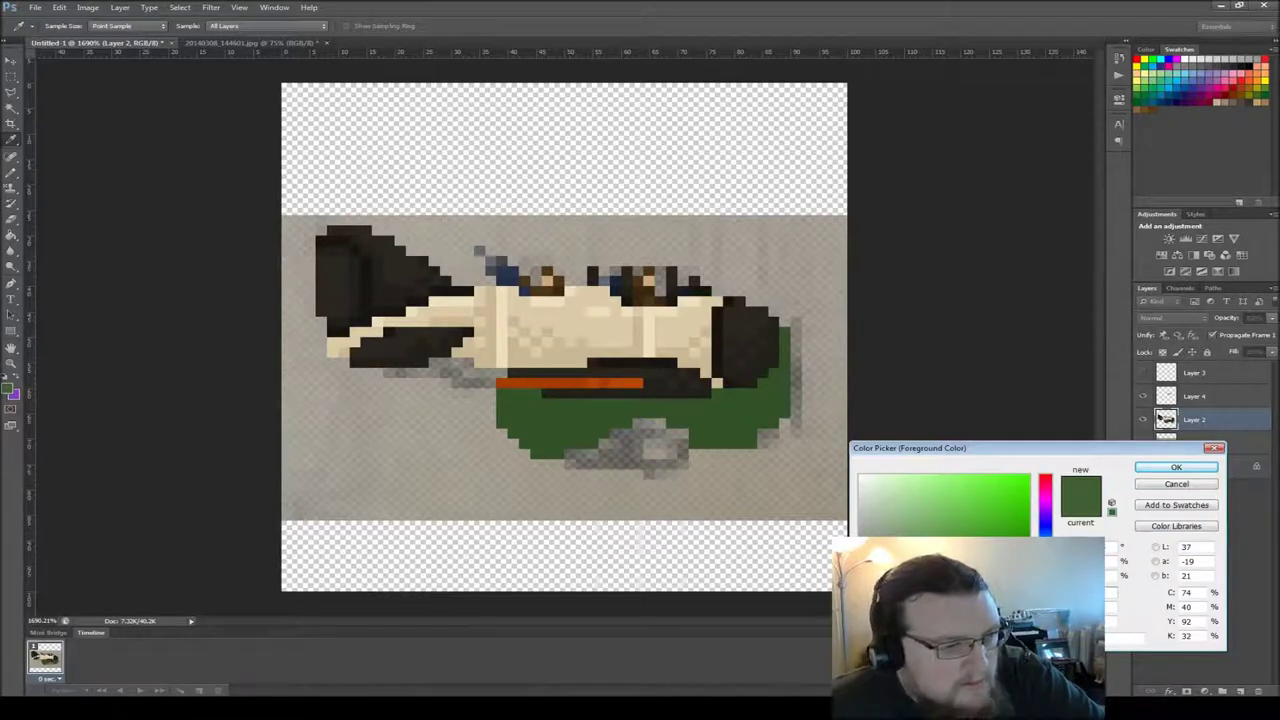
left_click(1045, 623)
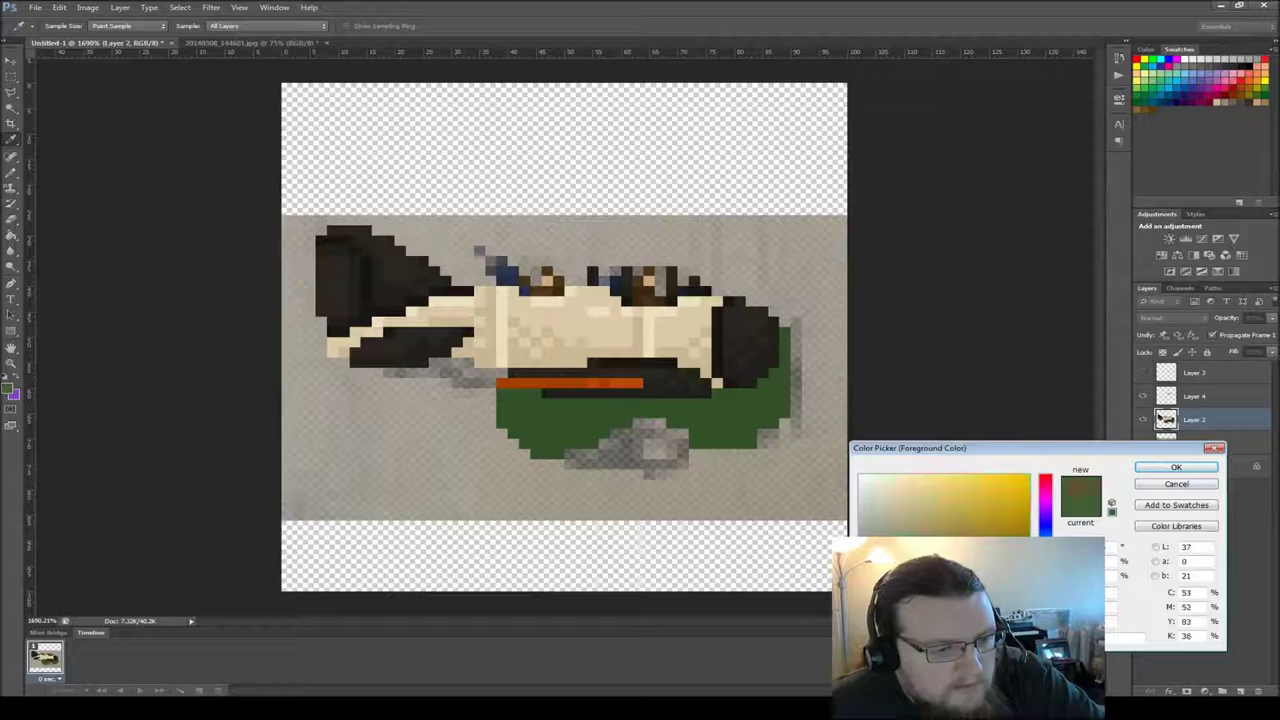
left_click(1027, 547)
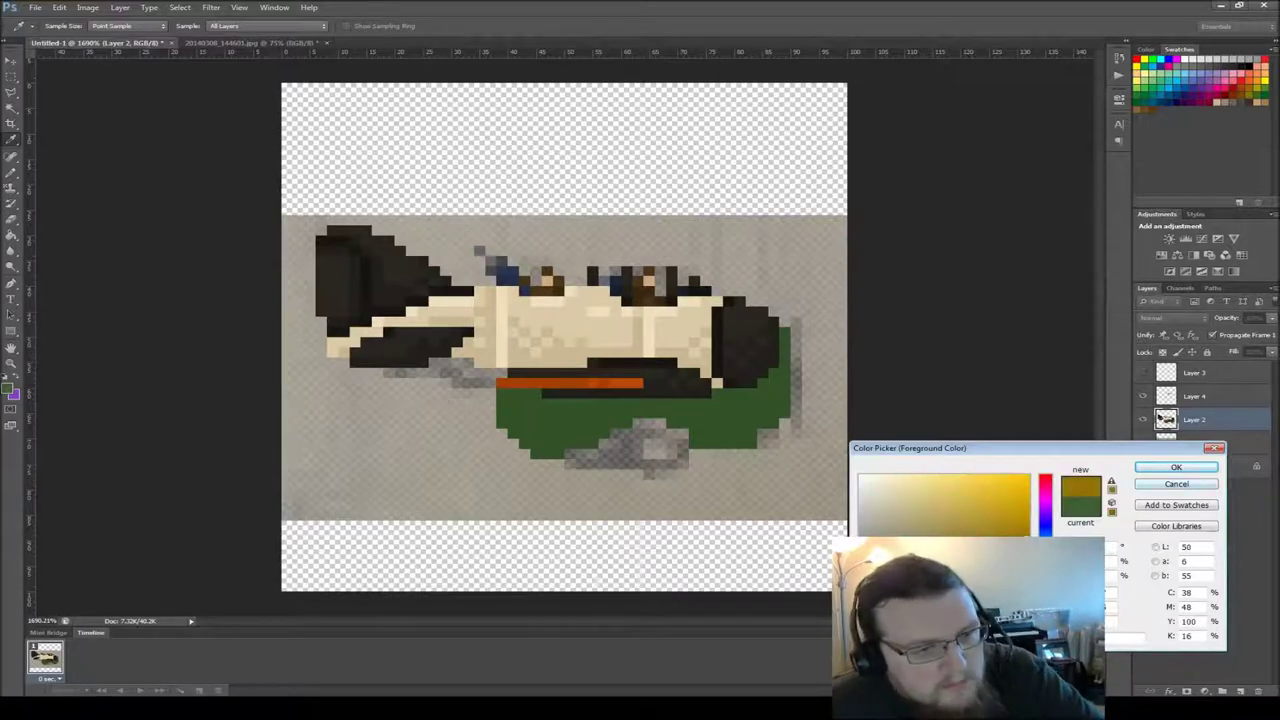
left_click_drag(1045, 624, 1045, 641)
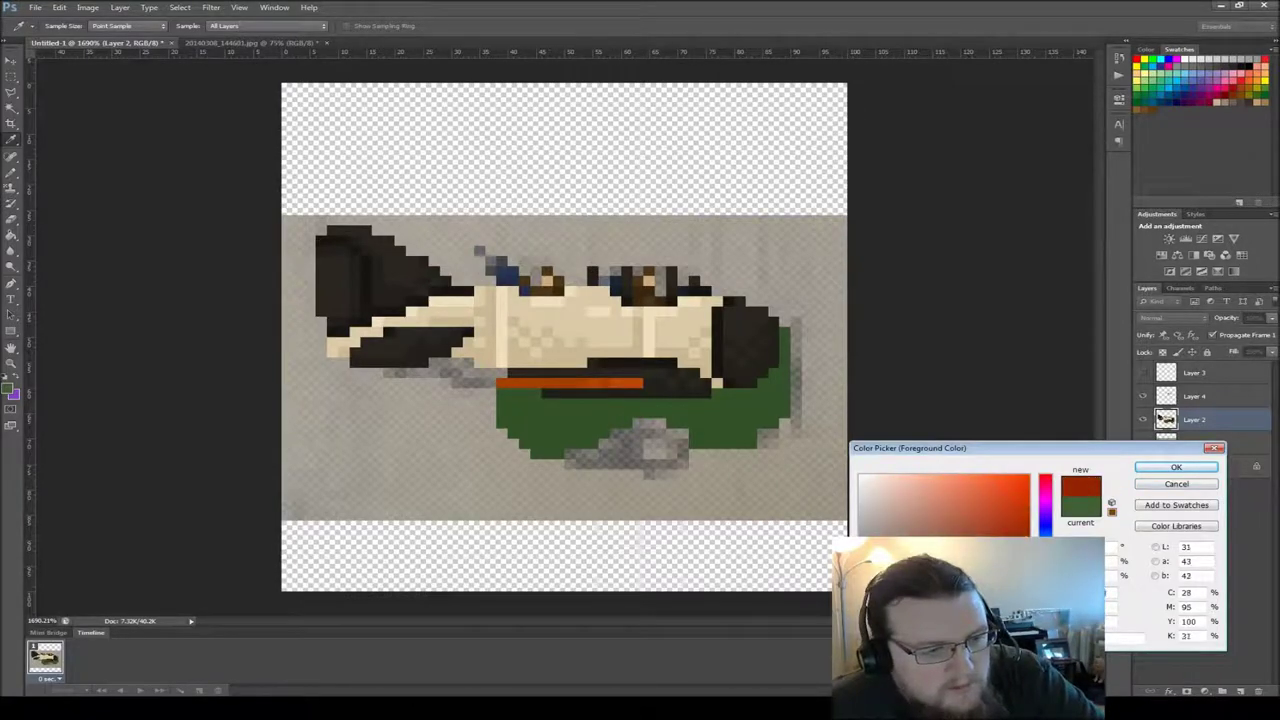
left_click(1163, 469)
key("Return")
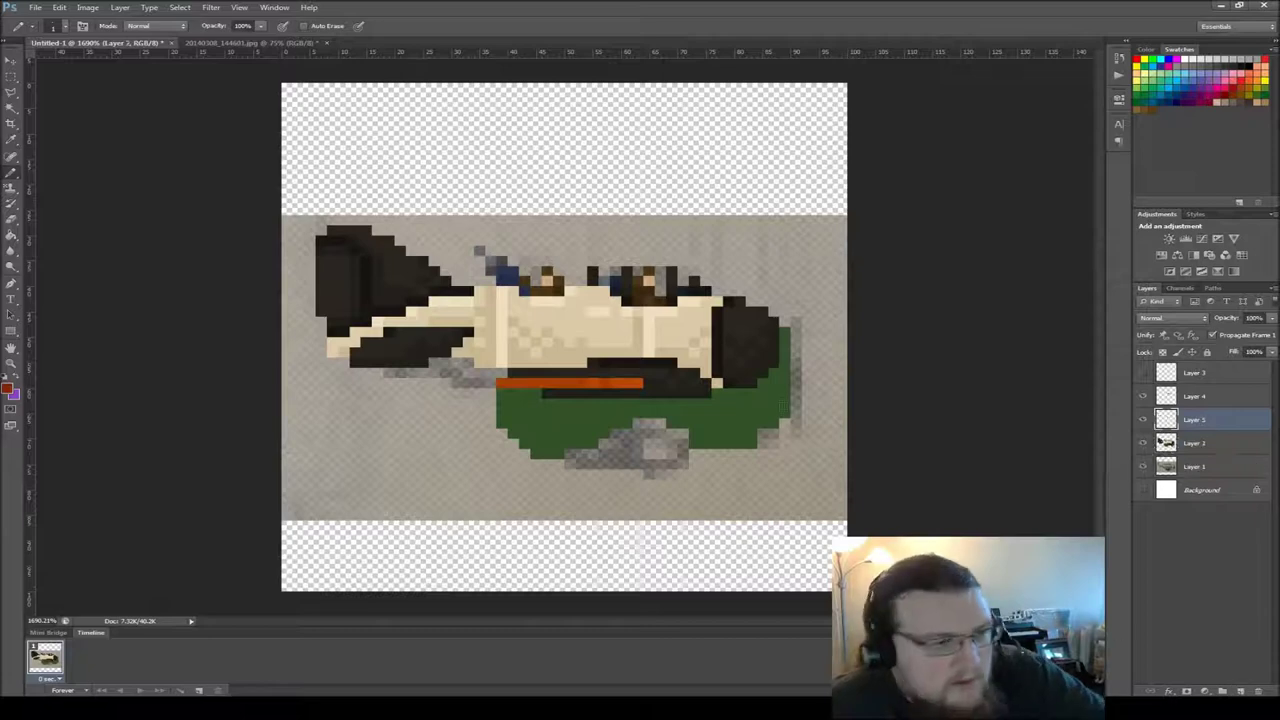
left_click_drag(762, 413, 773, 374)
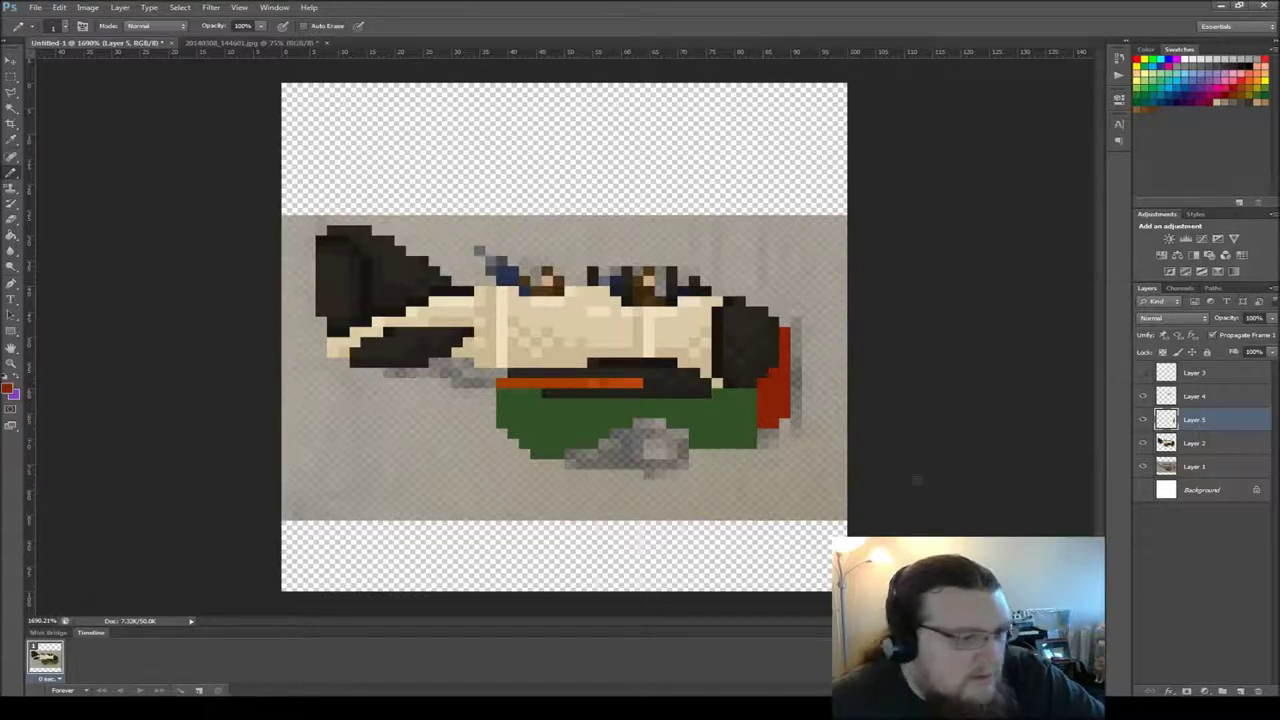
Extend the red front section on Layer 5 back and up over the dark nose into a rounded shape, undoing a misplaced stroke.
left_click(1186, 448)
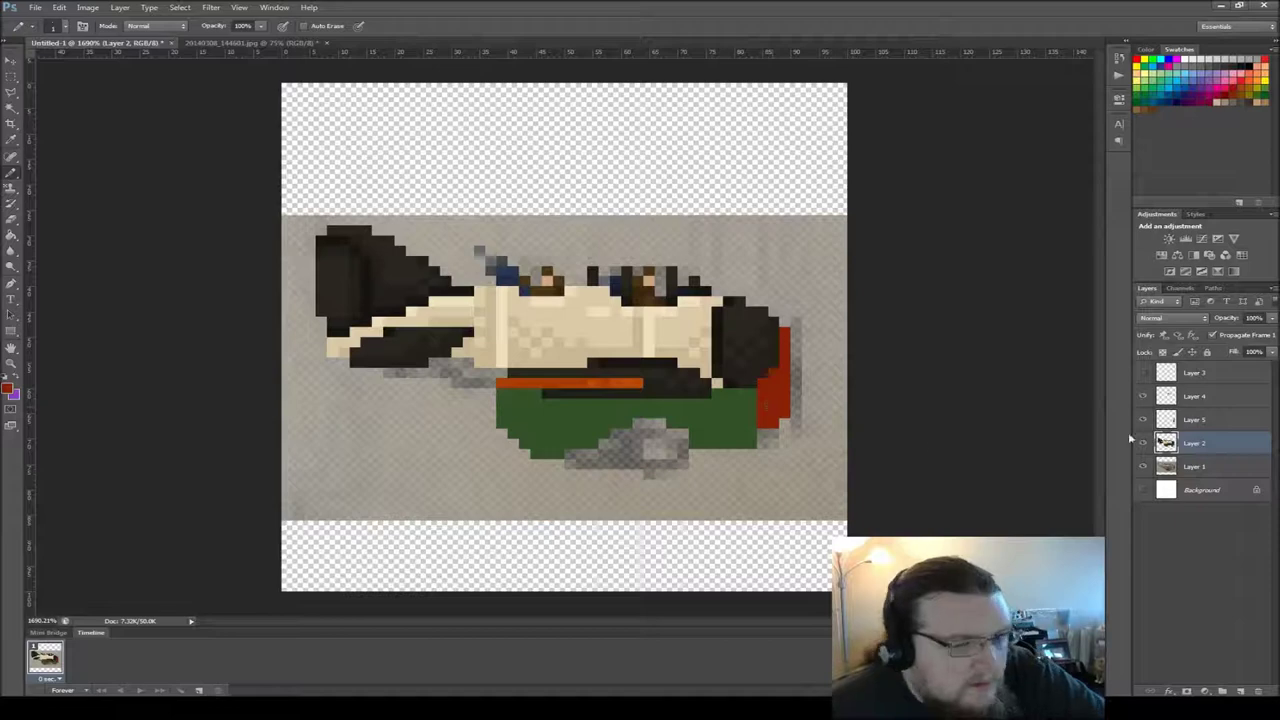
left_click(1205, 420)
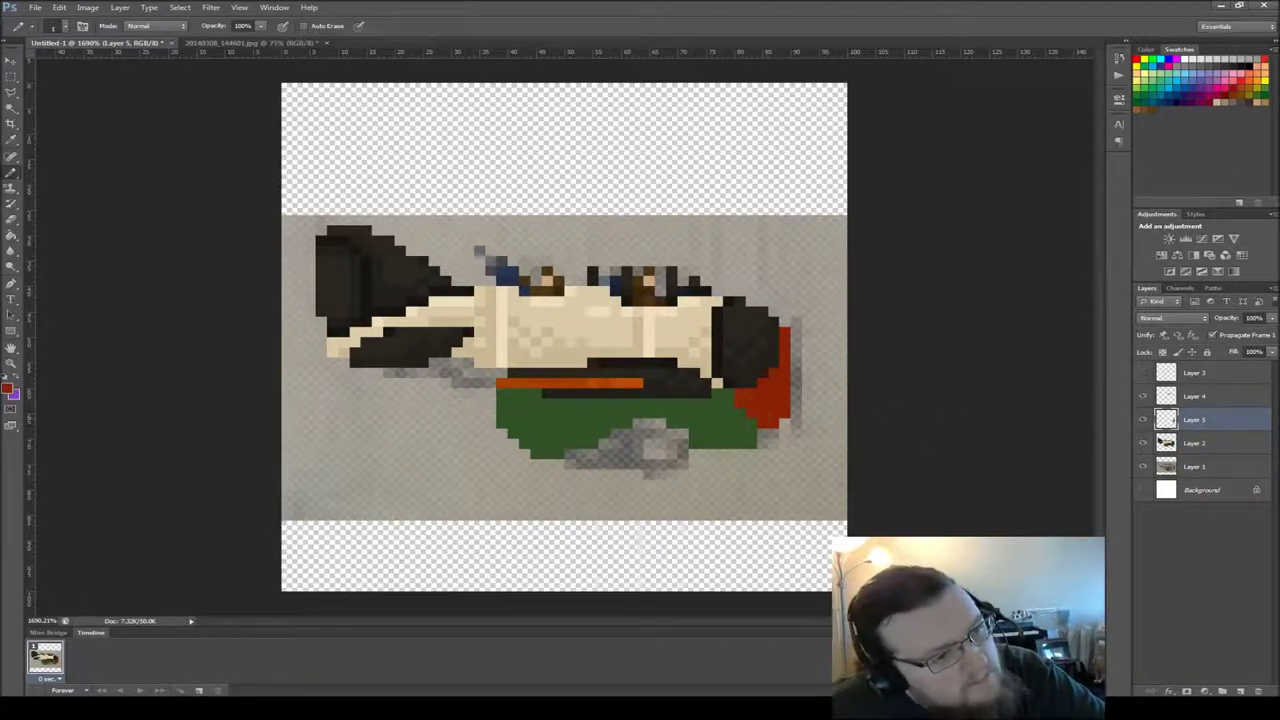
left_click_drag(740, 383, 773, 335)
key("ctrl+z")
mouse_move(745, 382)
left_mouse_down()
mouse_move(752, 340)
mouse_move(774, 332)
mouse_move(760, 362)
left_mouse_up()
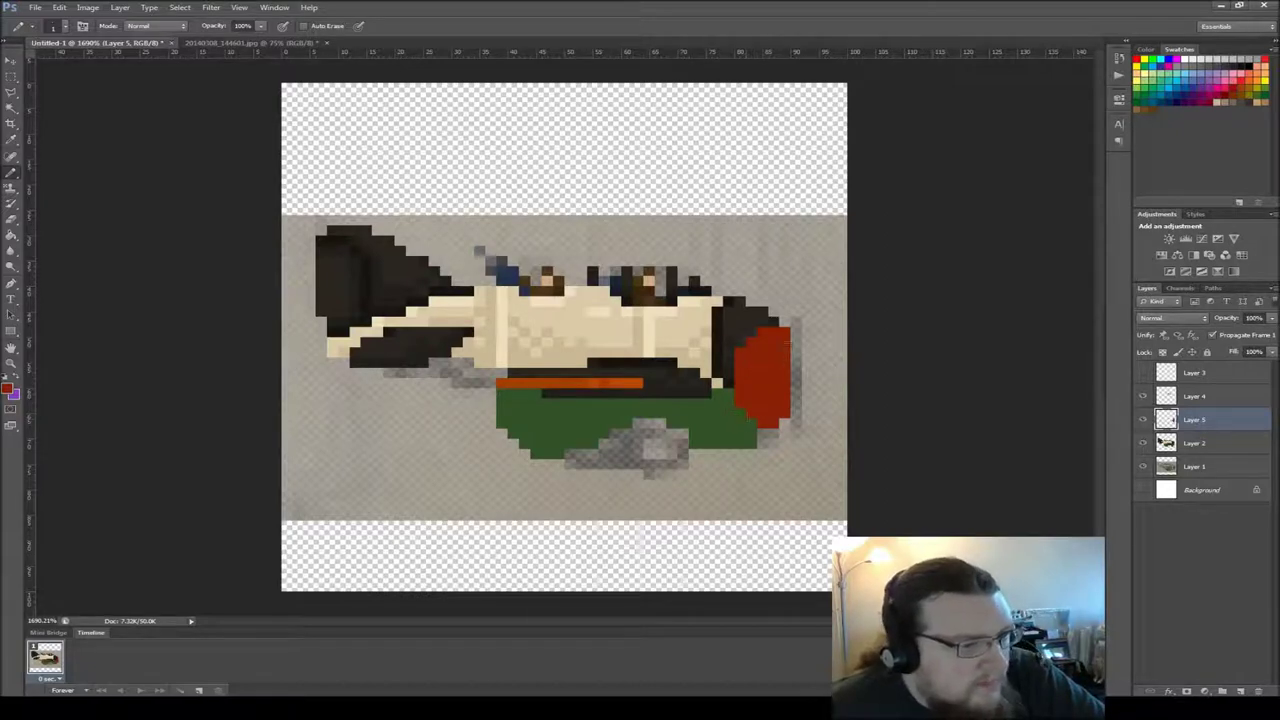
Show Layer 3 with the canopy glass again and set its blend mode to Normal.
left_click(1192, 442)
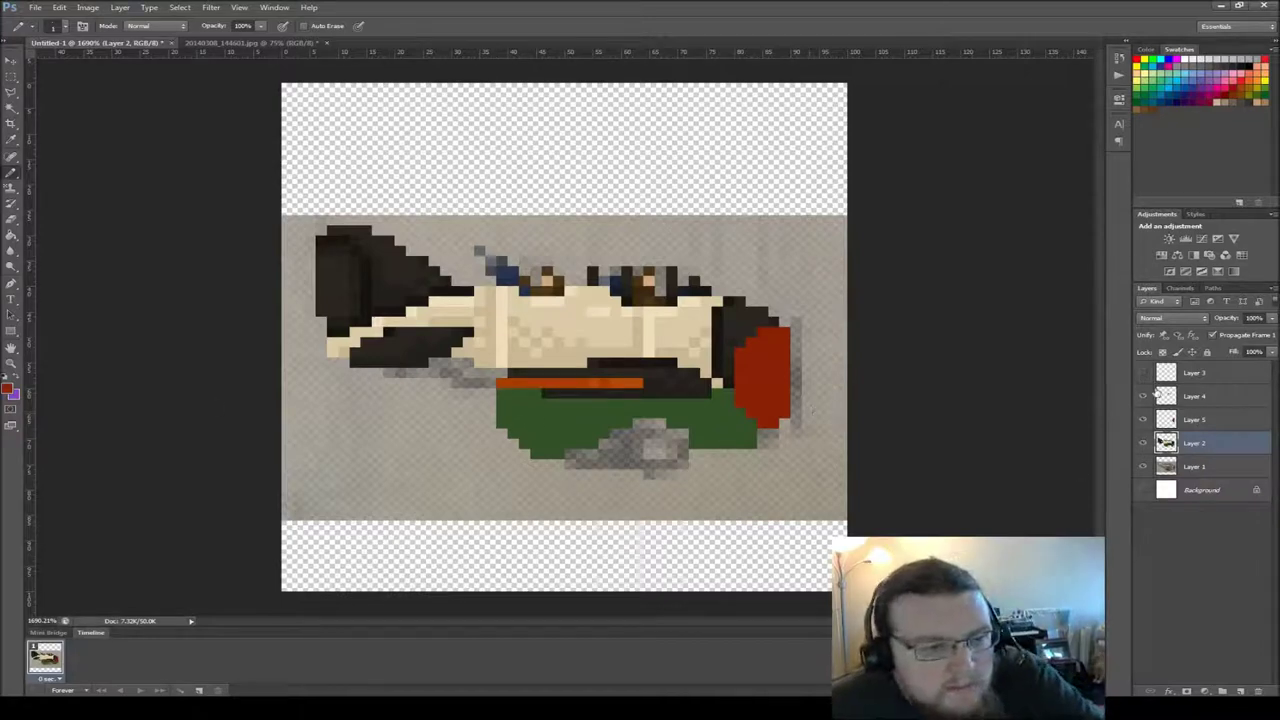
left_click(1181, 377)
left_click(1143, 374)
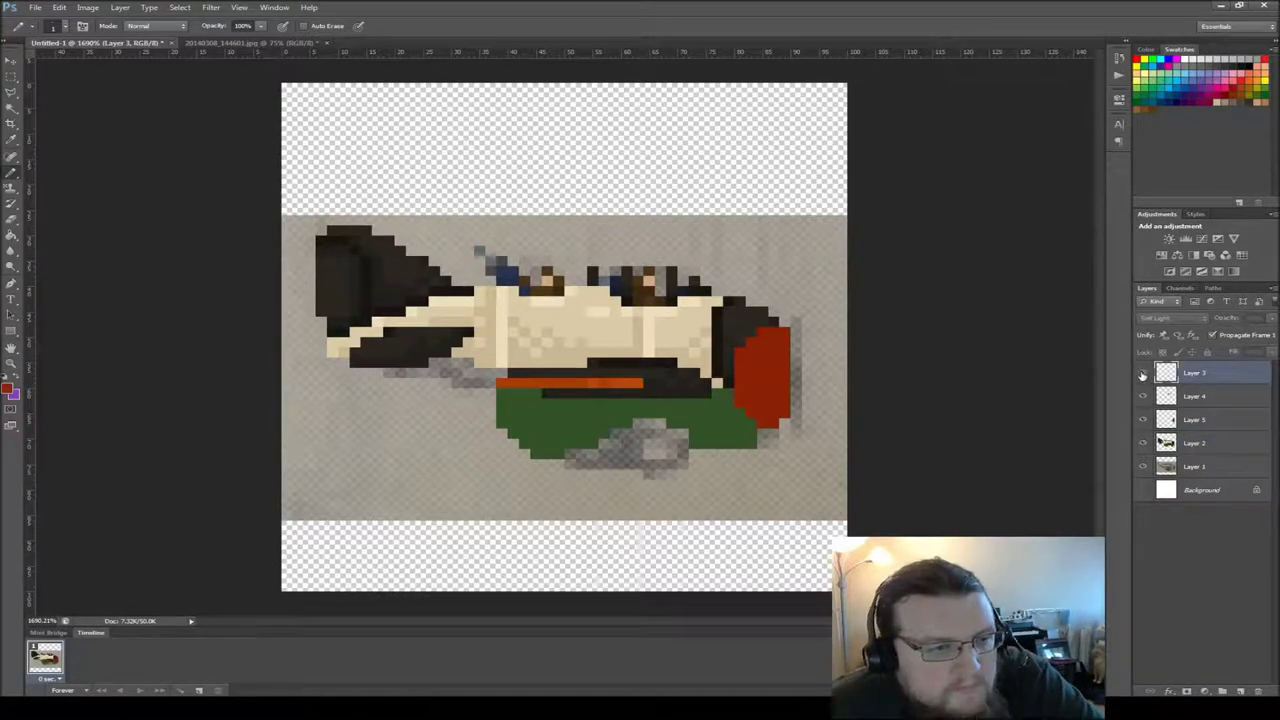
left_click(1172, 318)
left_click(1153, 325)
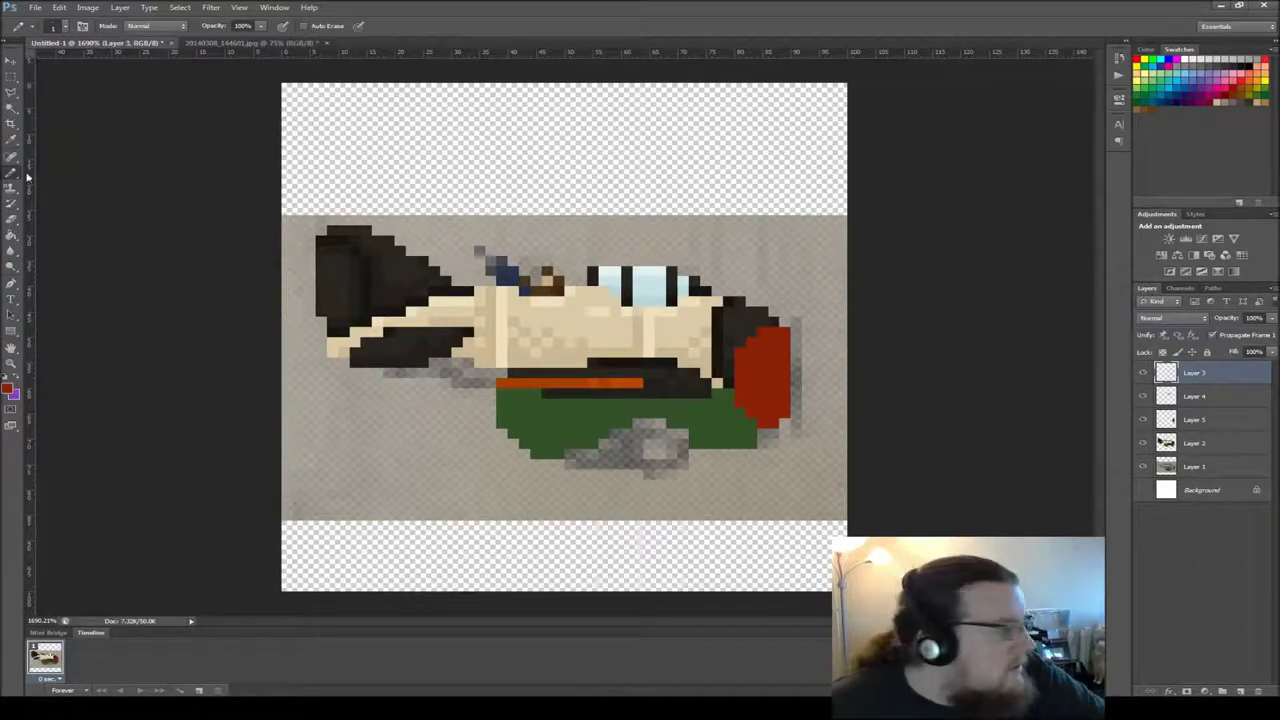
Paint the gray bump under the belly as glass in sampled light blue with a near-white lower row, and sample the canopy frame's black.
left_click(647, 302, "alt")
mouse_move(571, 453)
left_mouse_down()
mouse_move(655, 418)
mouse_move(617, 446)
mouse_move(638, 449)
mouse_move(650, 430)
mouse_move(678, 438)
mouse_move(619, 456)
mouse_move(665, 442)
left_mouse_up()
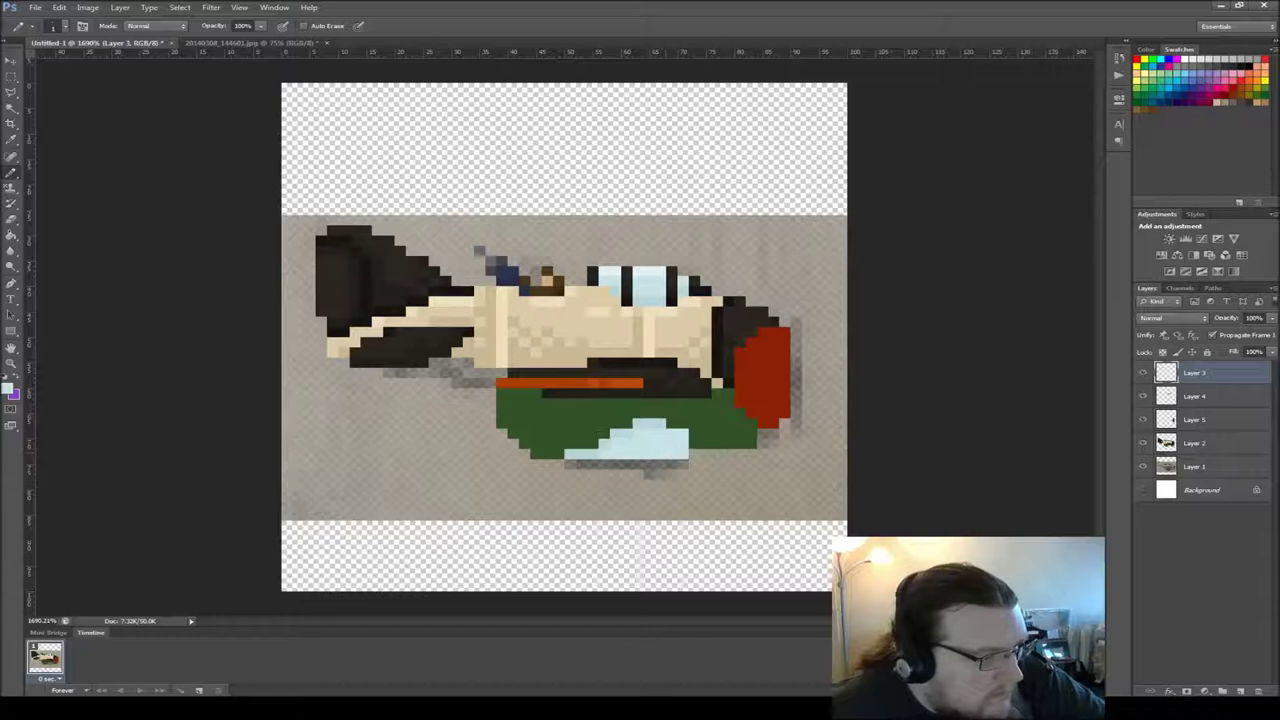
mouse_move(578, 463)
left_mouse_down()
mouse_move(682, 452)
mouse_move(665, 468)
left_mouse_up()
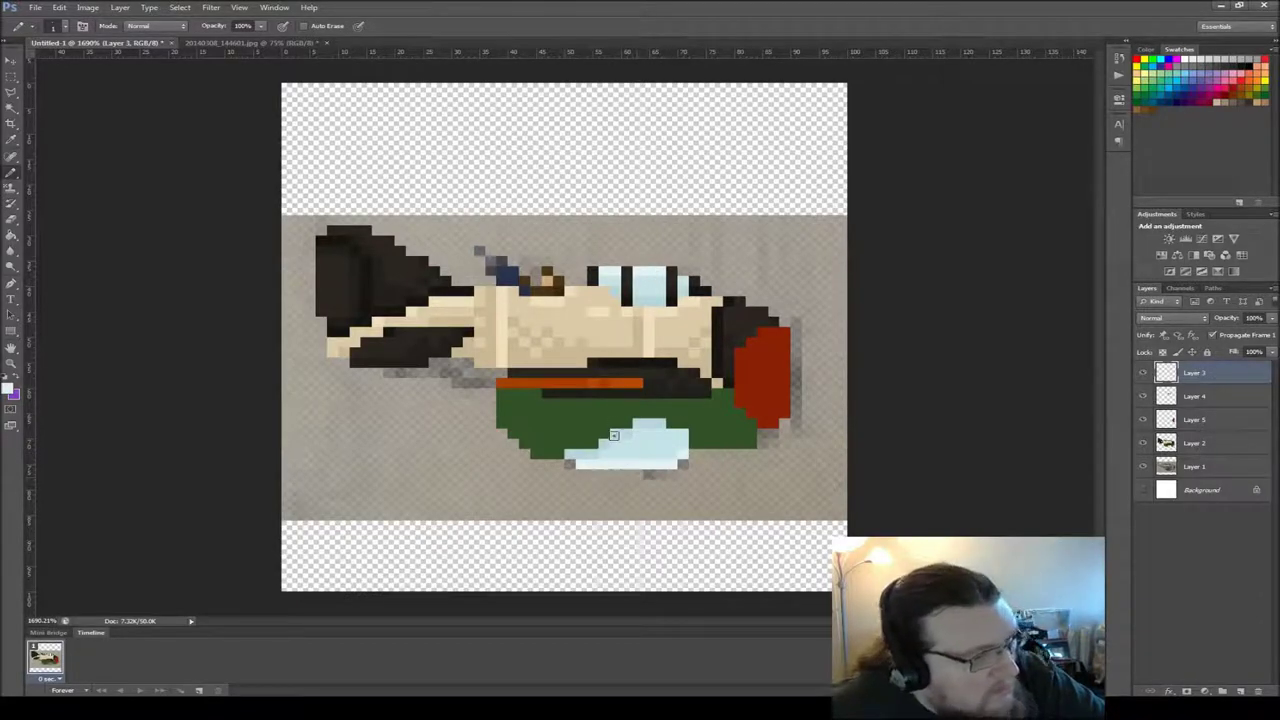
left_click(630, 302, "alt")
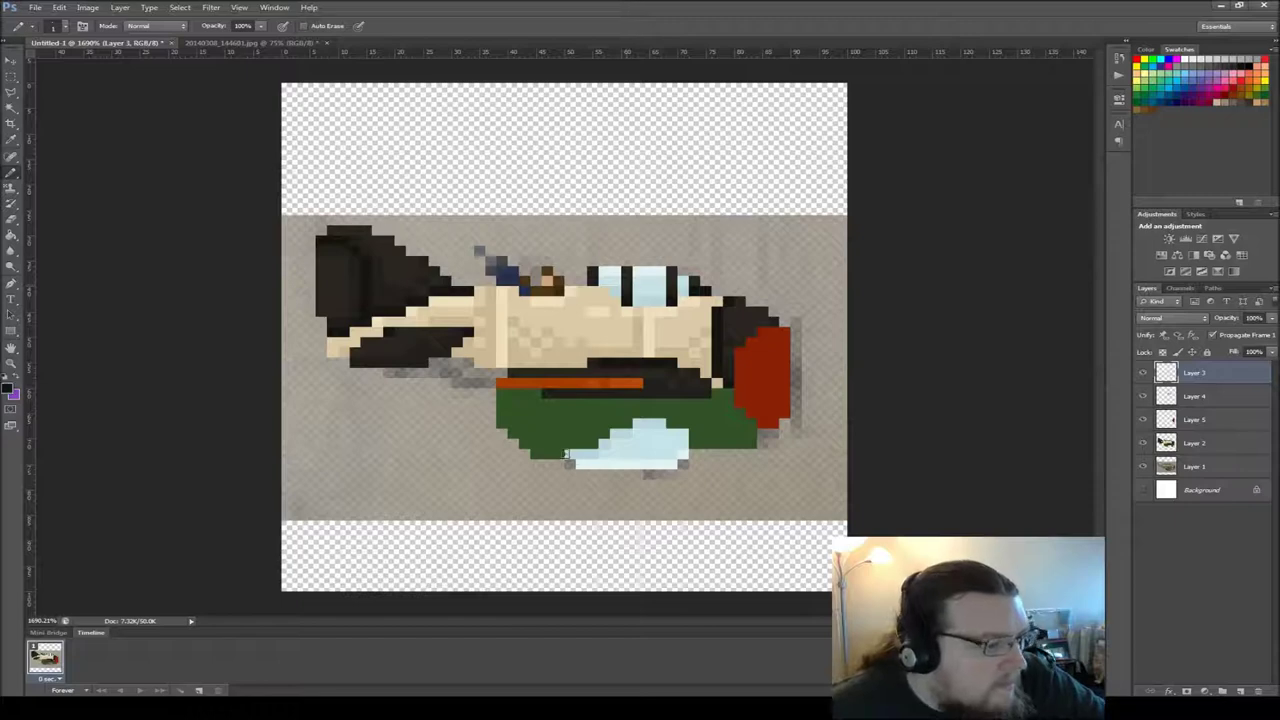
Outline the upper edge of the belly glass in black and add a vertical frame bar toward its rear.
mouse_move(569, 446)
left_mouse_down()
mouse_move(636, 411)
mouse_move(685, 441)
left_mouse_up()
left_click(560, 461)
mouse_move(556, 452)
left_mouse_down()
mouse_move(562, 465)
mouse_move(604, 440)
mouse_move(604, 468)
left_mouse_up()
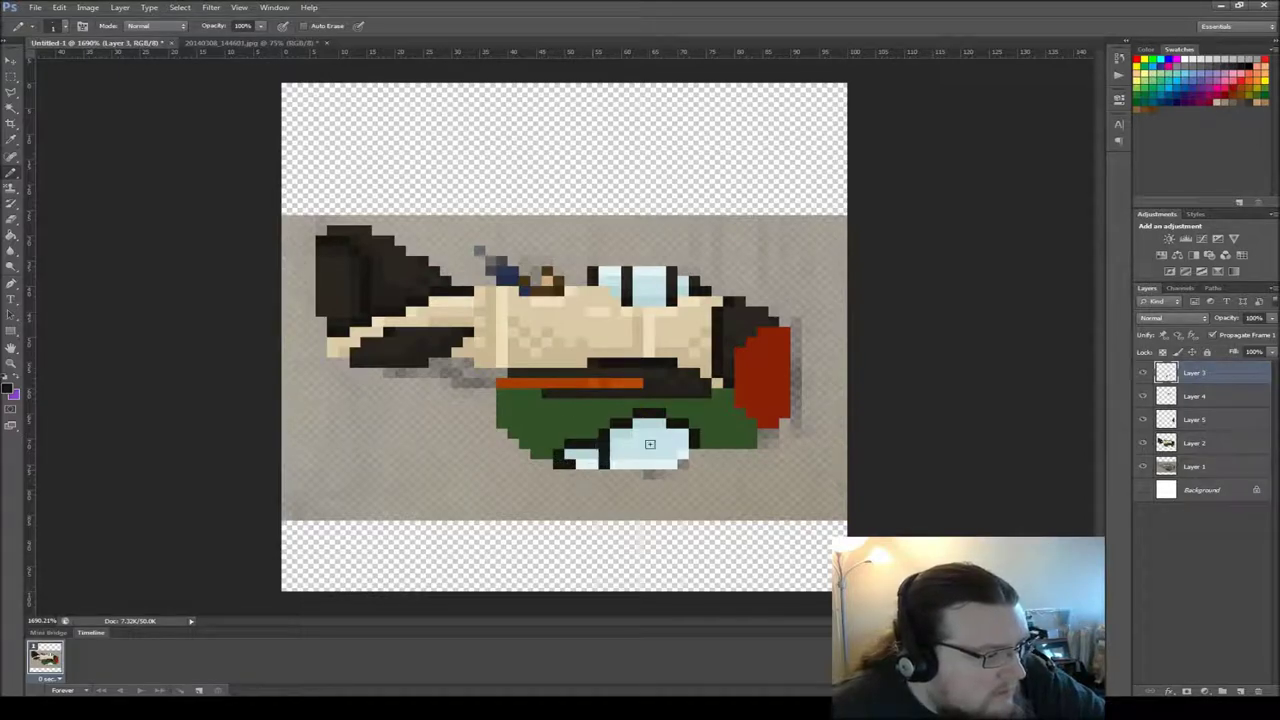
Try a vertical black bar near the front of the belly glass and a diagonal bar in place of the rear one.
left_click_drag(672, 428, 674, 466)
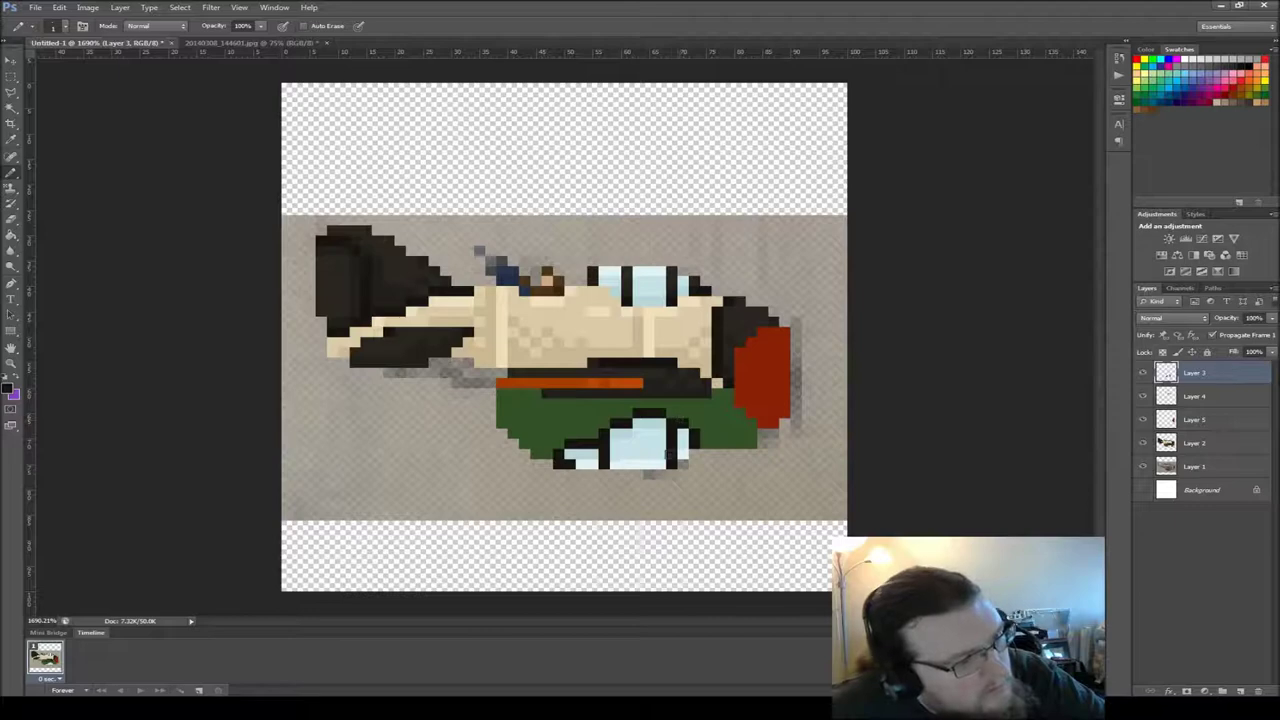
key("ctrl+z")
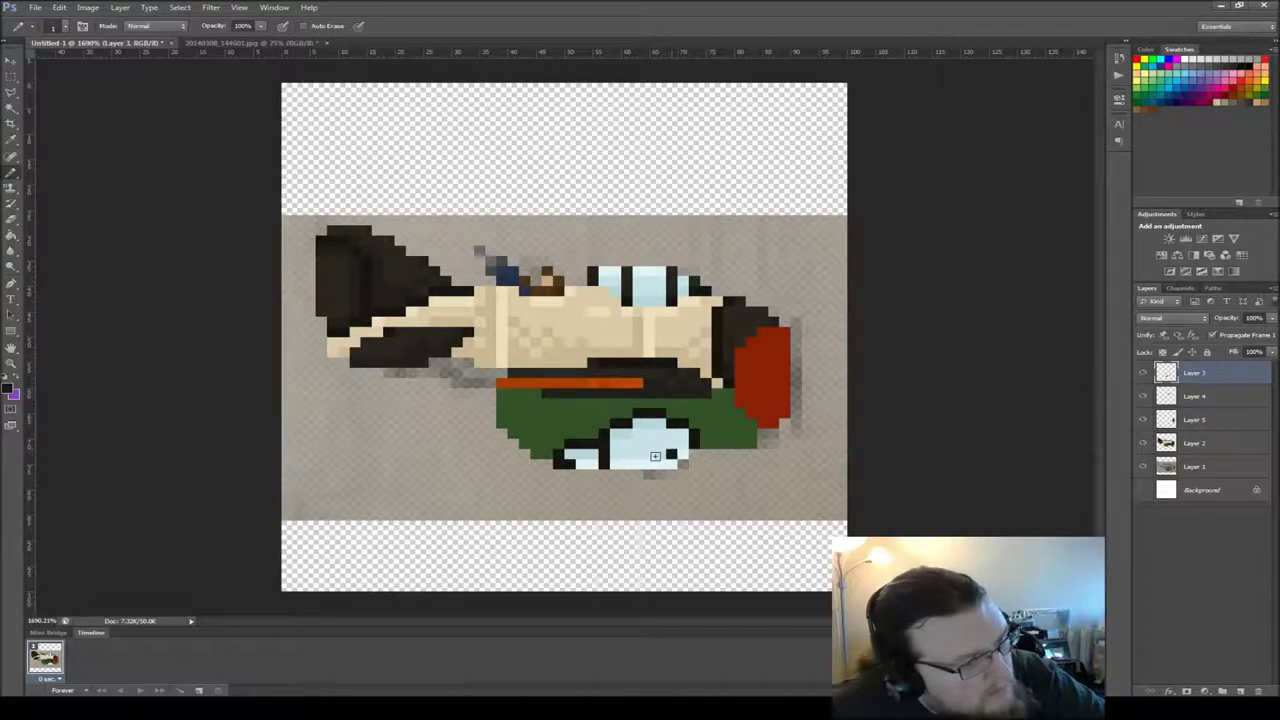
mouse_move(670, 427)
left_mouse_down()
mouse_move(665, 458)
mouse_move(658, 447)
mouse_move(604, 464)
left_mouse_up()
key("ctrl+z")
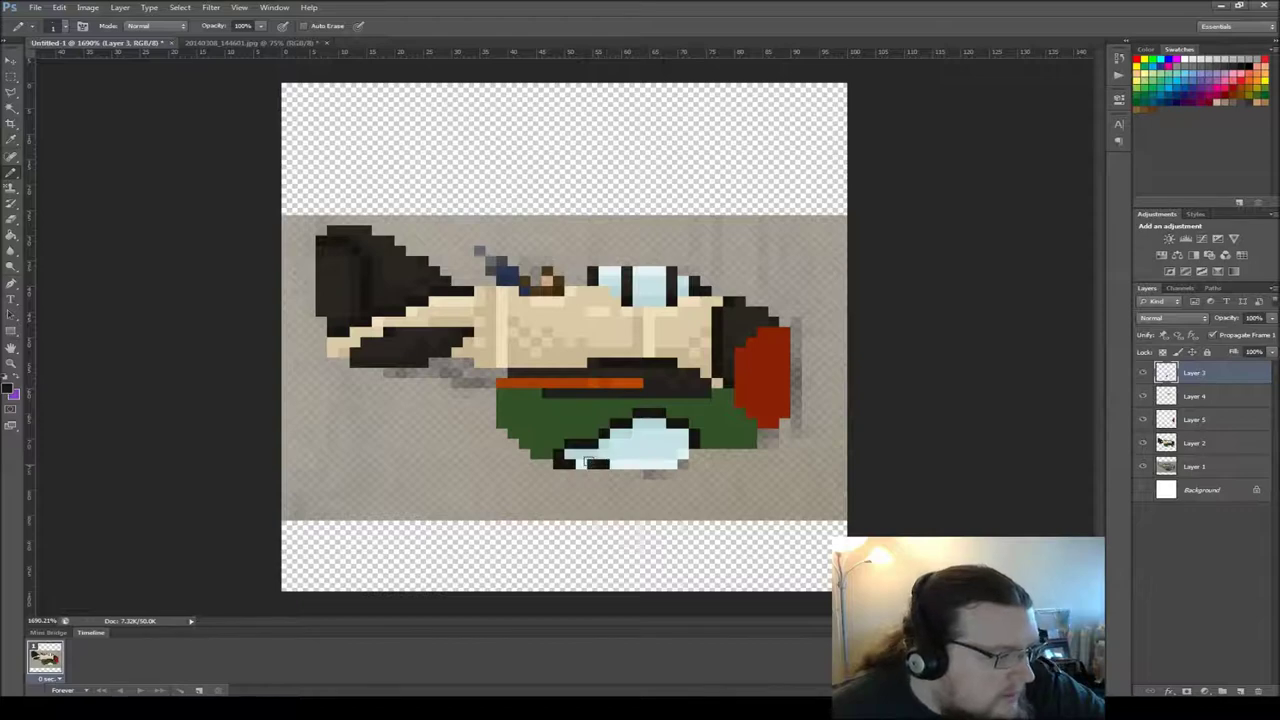
left_click(592, 462)
left_click(603, 455)
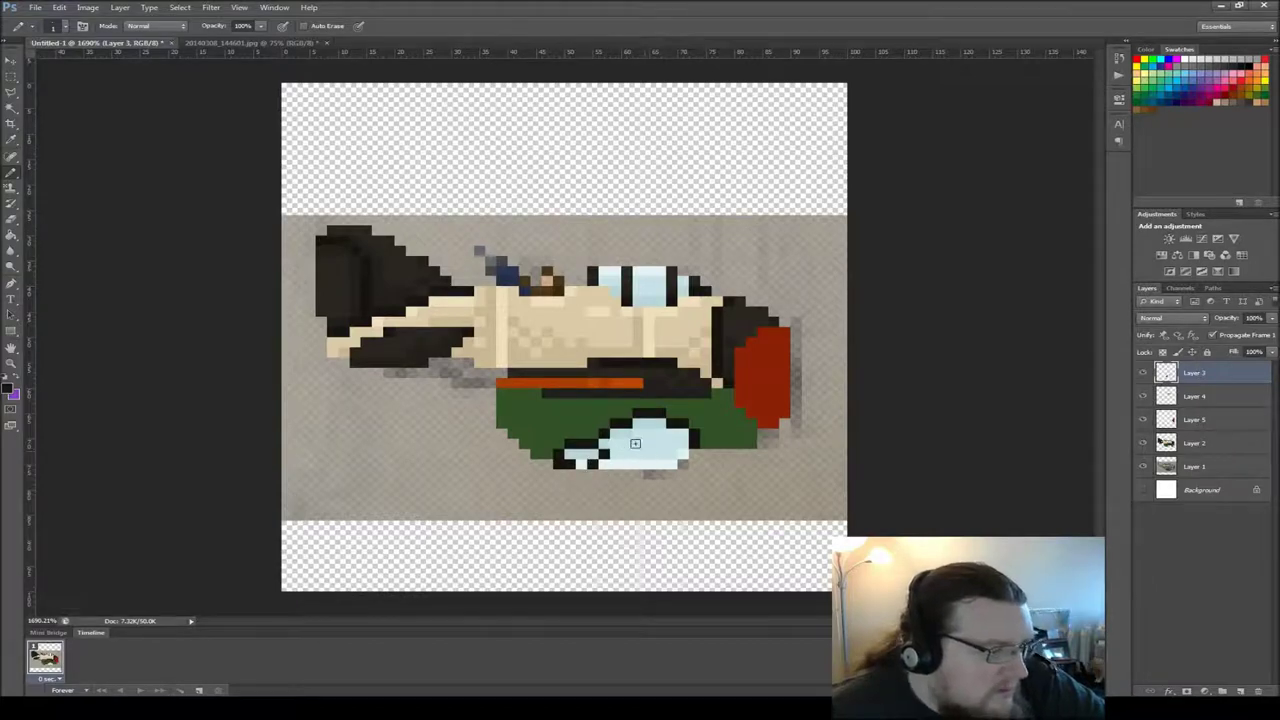
Try a horizontal black bar across the belly glass, and undo the bars back to the plain outline.
left_click(682, 443)
left_click(668, 451)
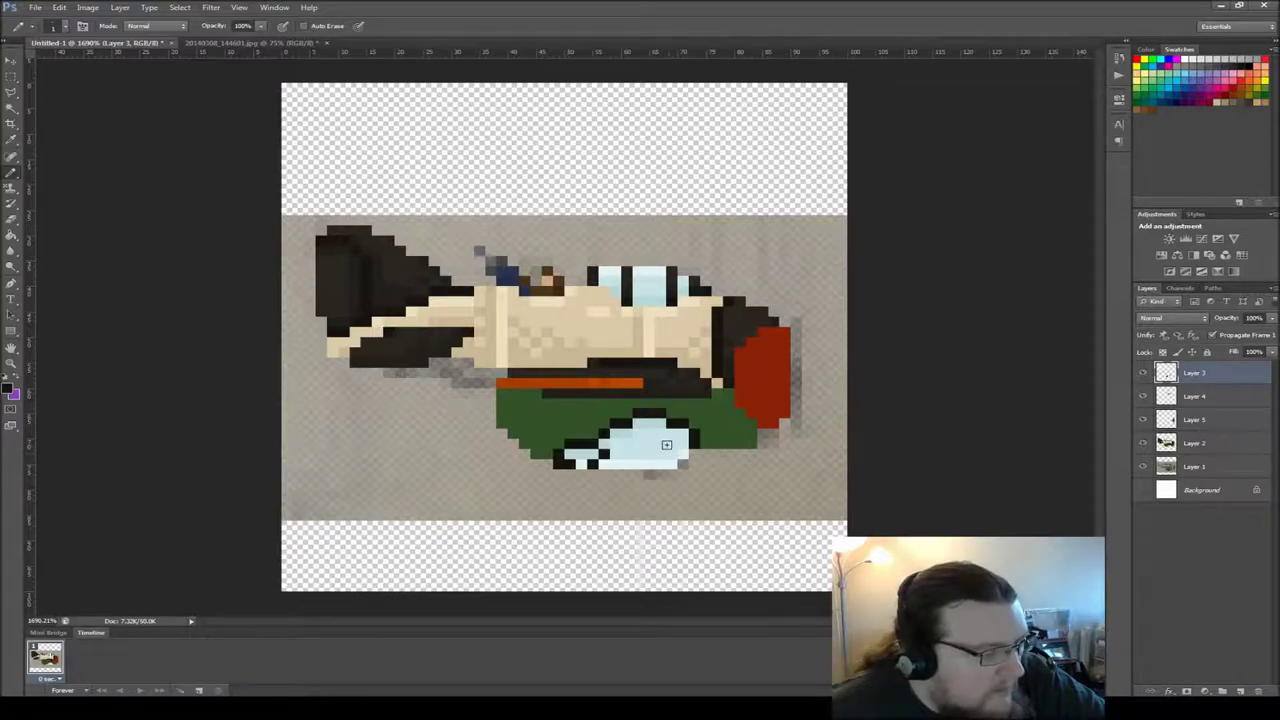
left_click_drag(612, 443, 676, 450)
key("ctrl+z")
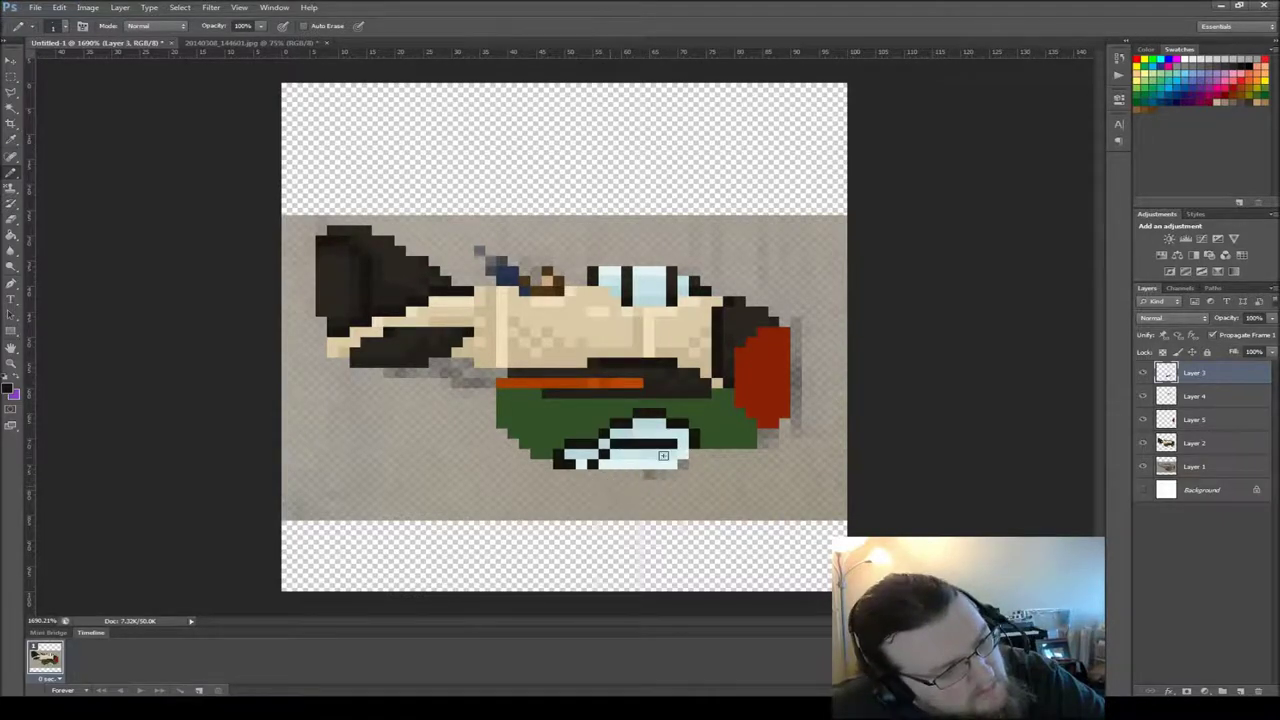
key("ctrl+z")
key("ctrl+alt+z")
key("ctrl+alt+z")
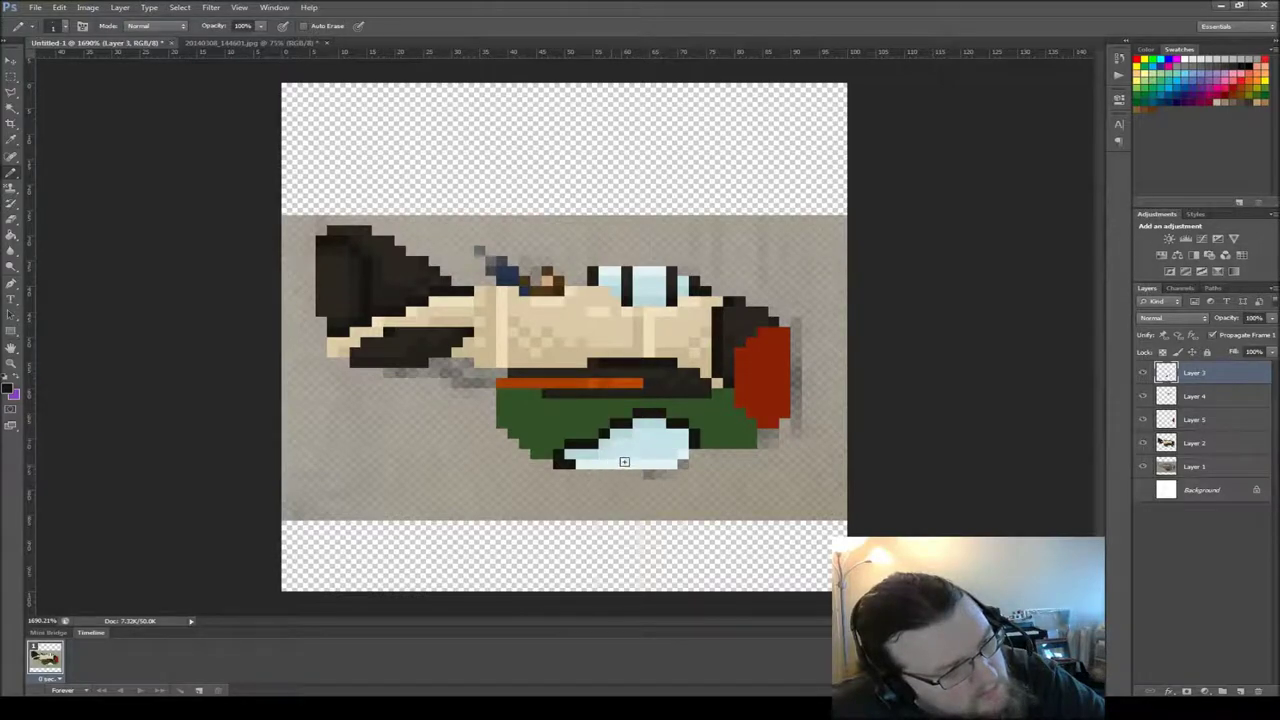
Frame the belly glass with a diagonal black bar at the front and a vertical one at the rear, checking by toggling Layer 3.
left_click(648, 464)
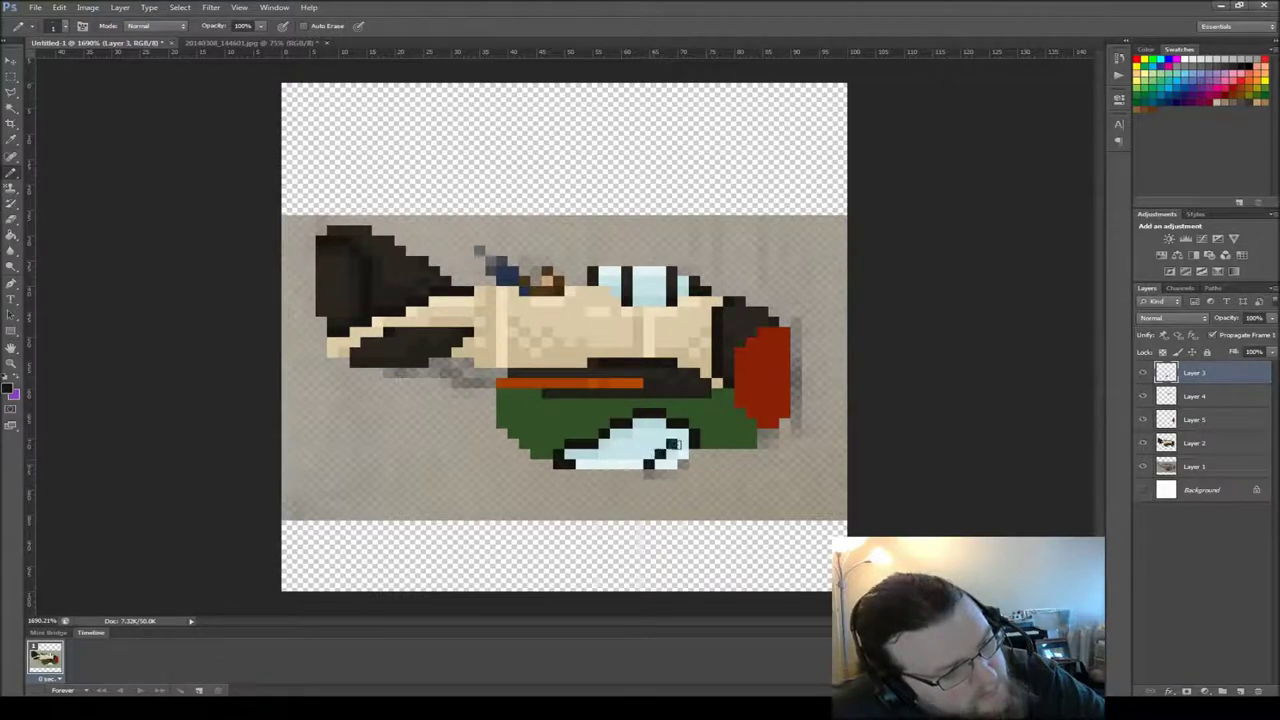
left_click(603, 464)
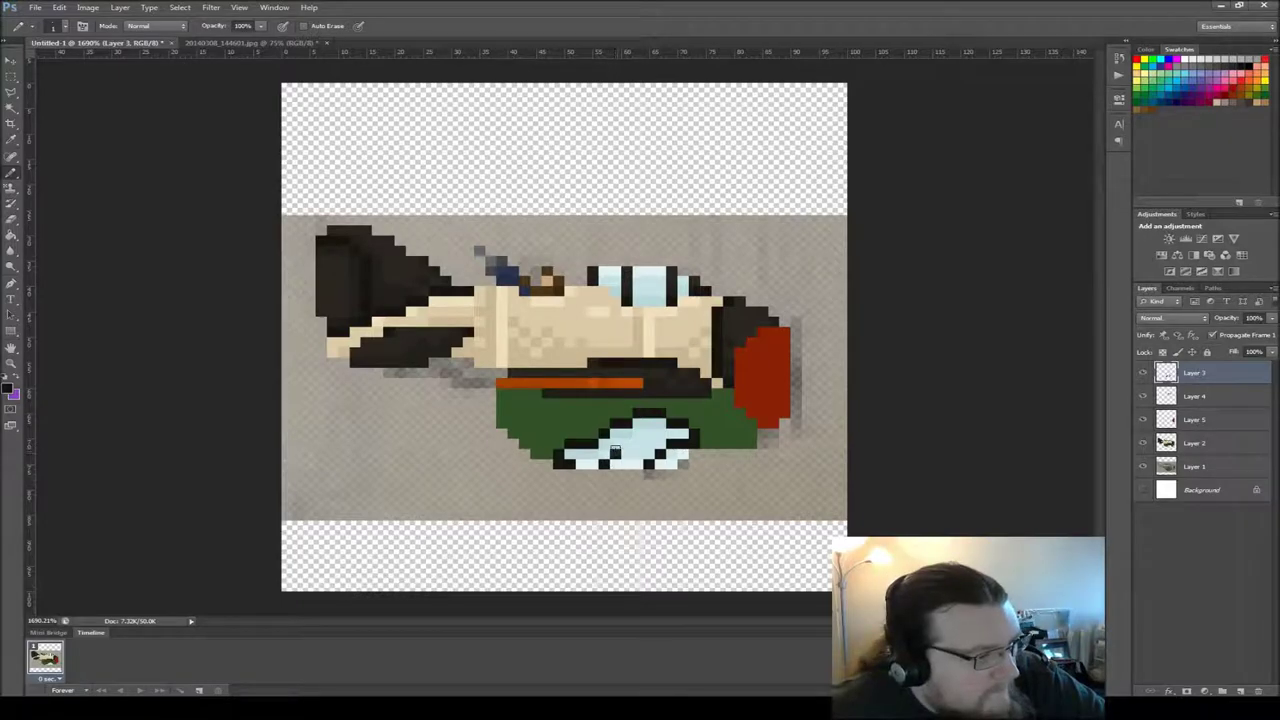
left_click(604, 451)
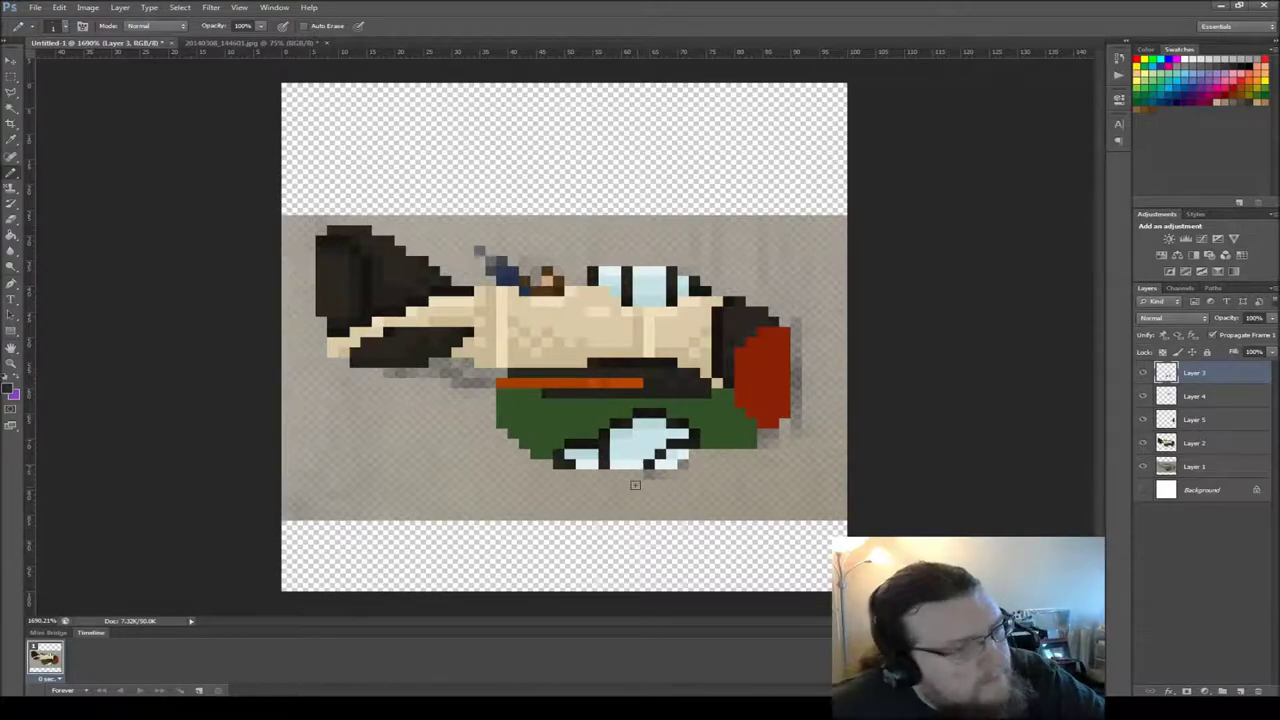
left_click(1144, 373)
left_click(1144, 373)
Select the black belly frame on Layer 3, leaving out the light glass pixels and the canopy, and cut it to a new layer.
key("m")
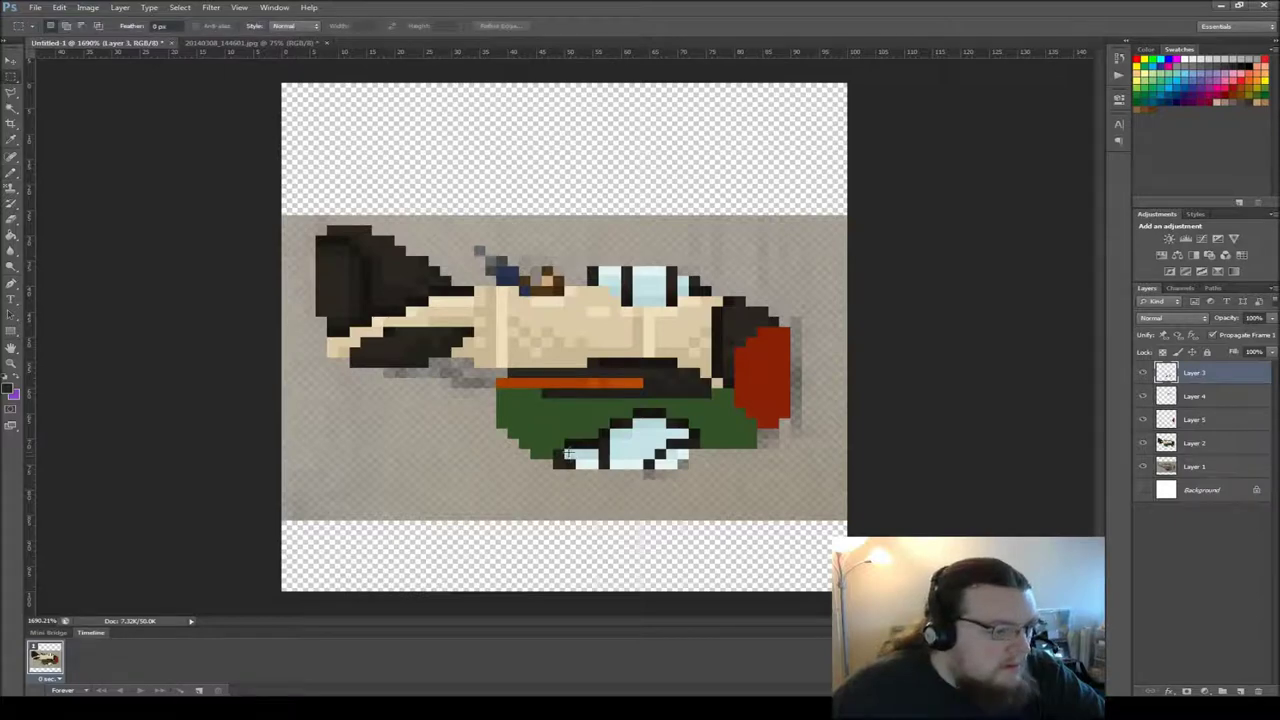
left_click_drag(592, 460, 599, 467)
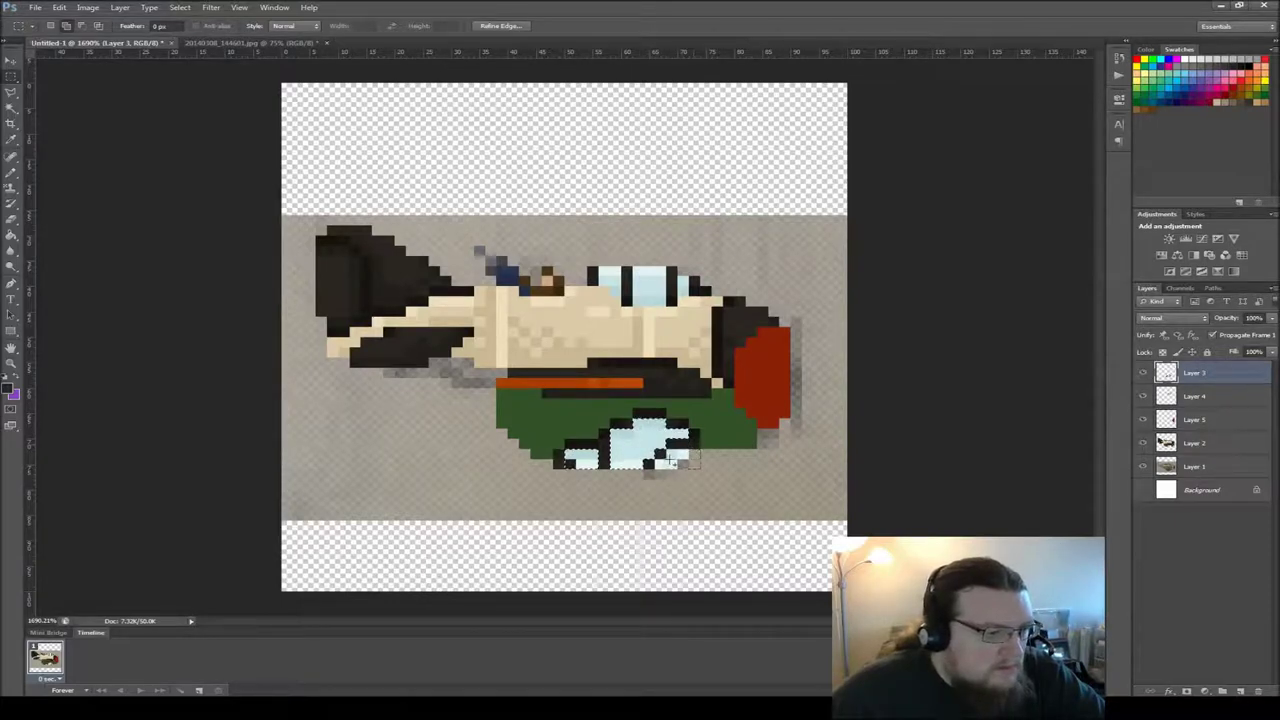
left_click(120, 7)
mouse_move(130, 21)
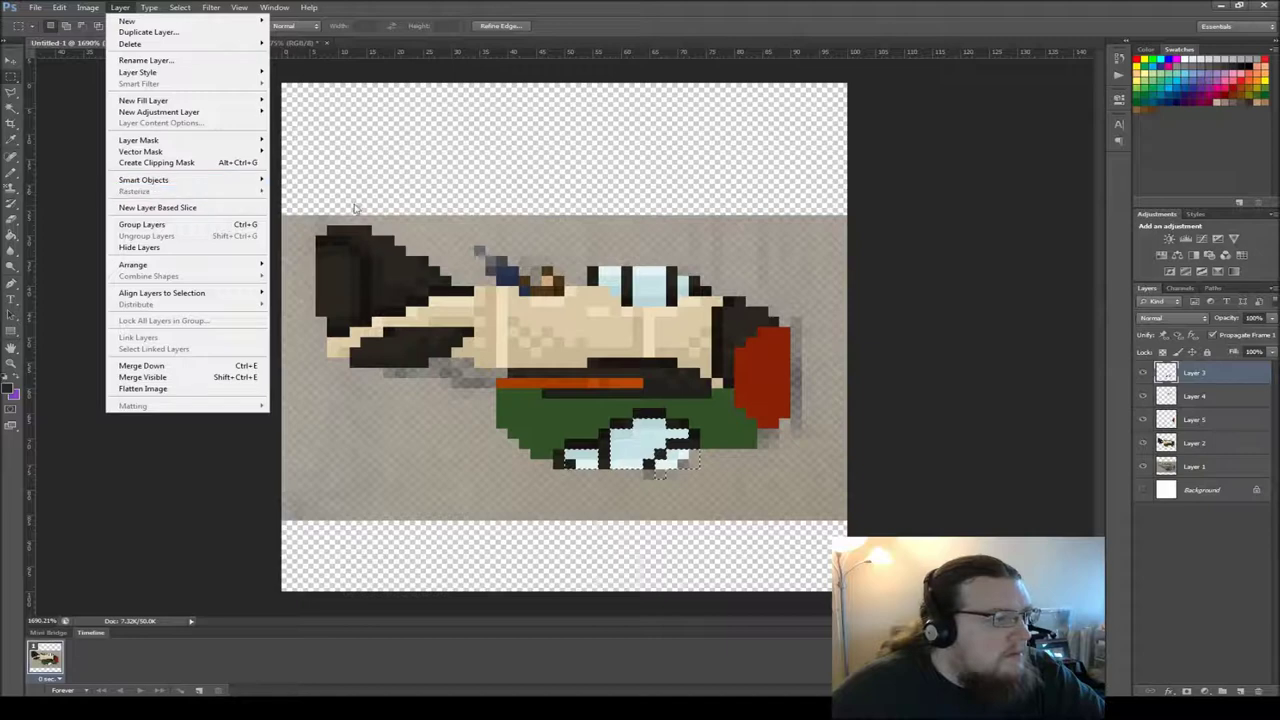
left_click(578, 5)
left_click_drag(576, 246, 757, 326)
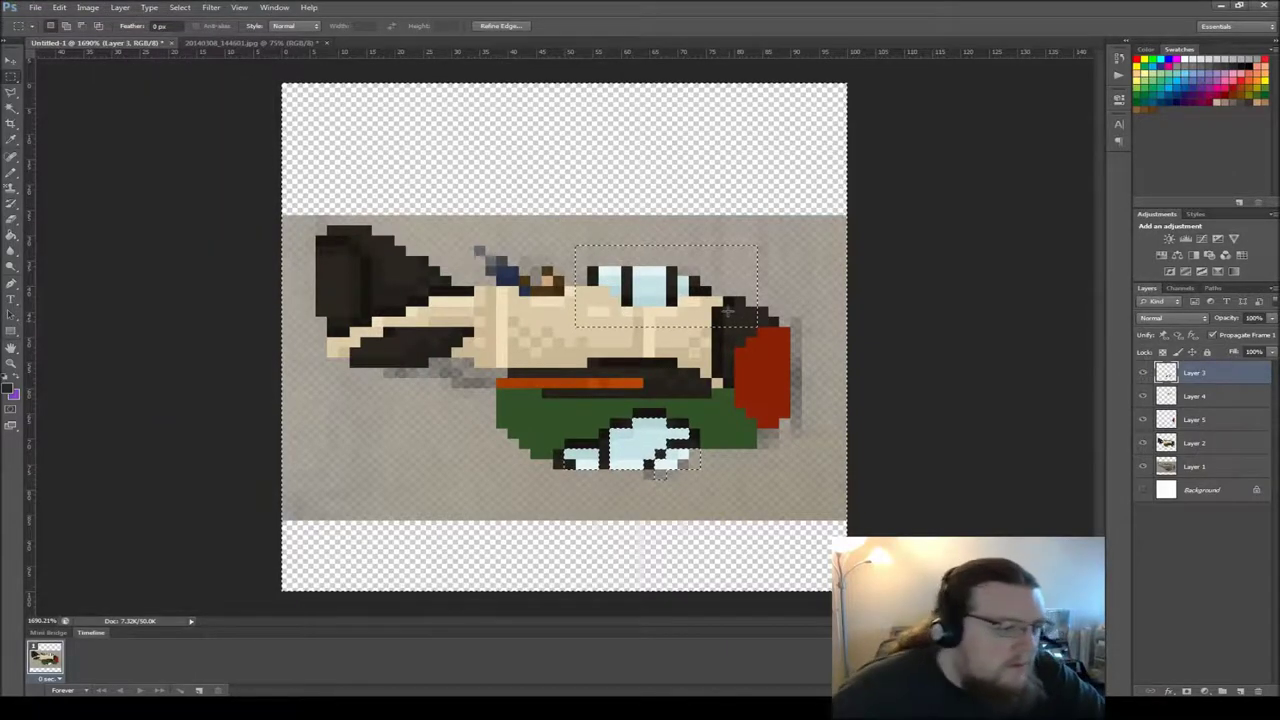
left_click(120, 7)
mouse_move(140, 20)
left_click(302, 84)
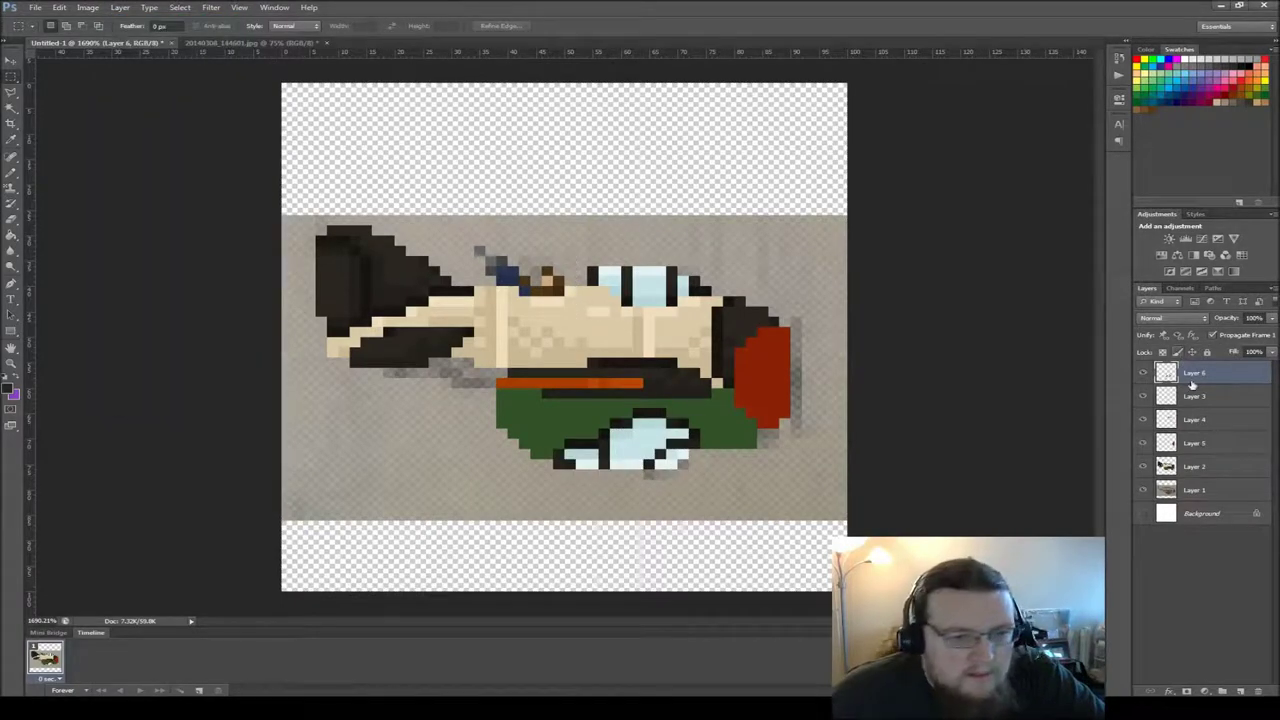
Move the new belly frame layer below Layer 5 and merge it with Layer 2.
left_click_drag(1218, 402, 1212, 406)
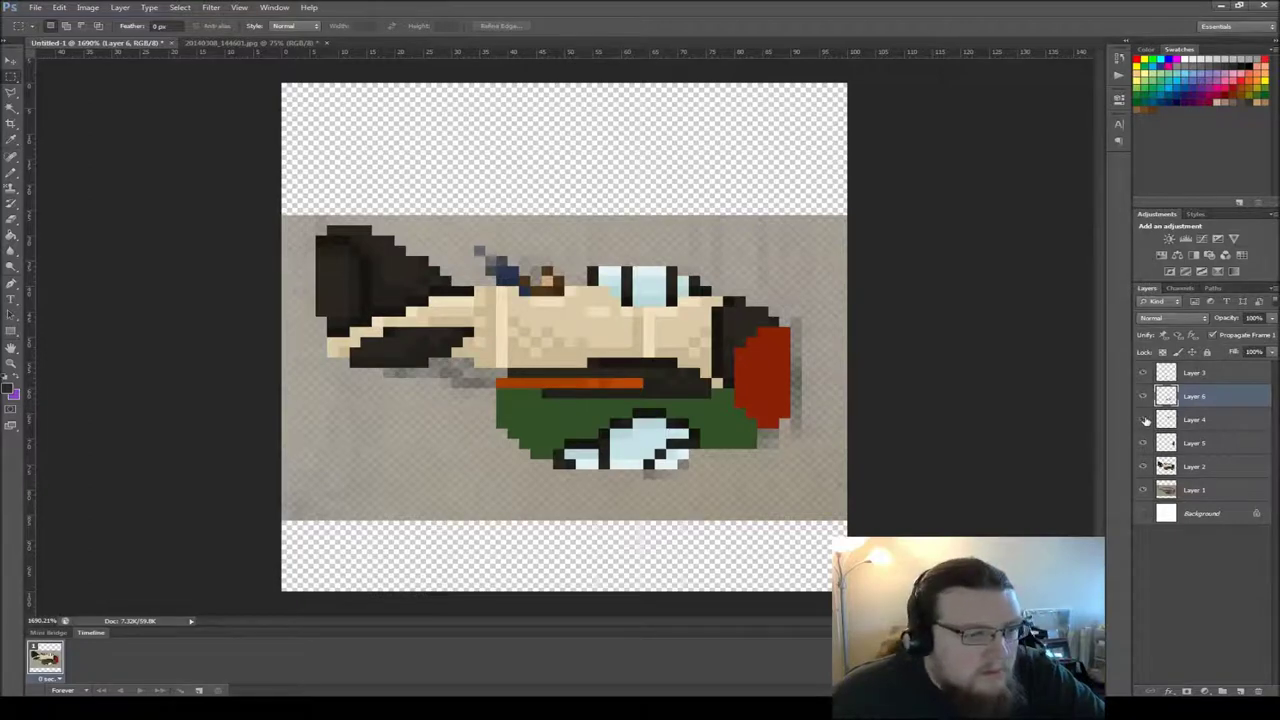
left_click_drag(1219, 449, 1210, 457)
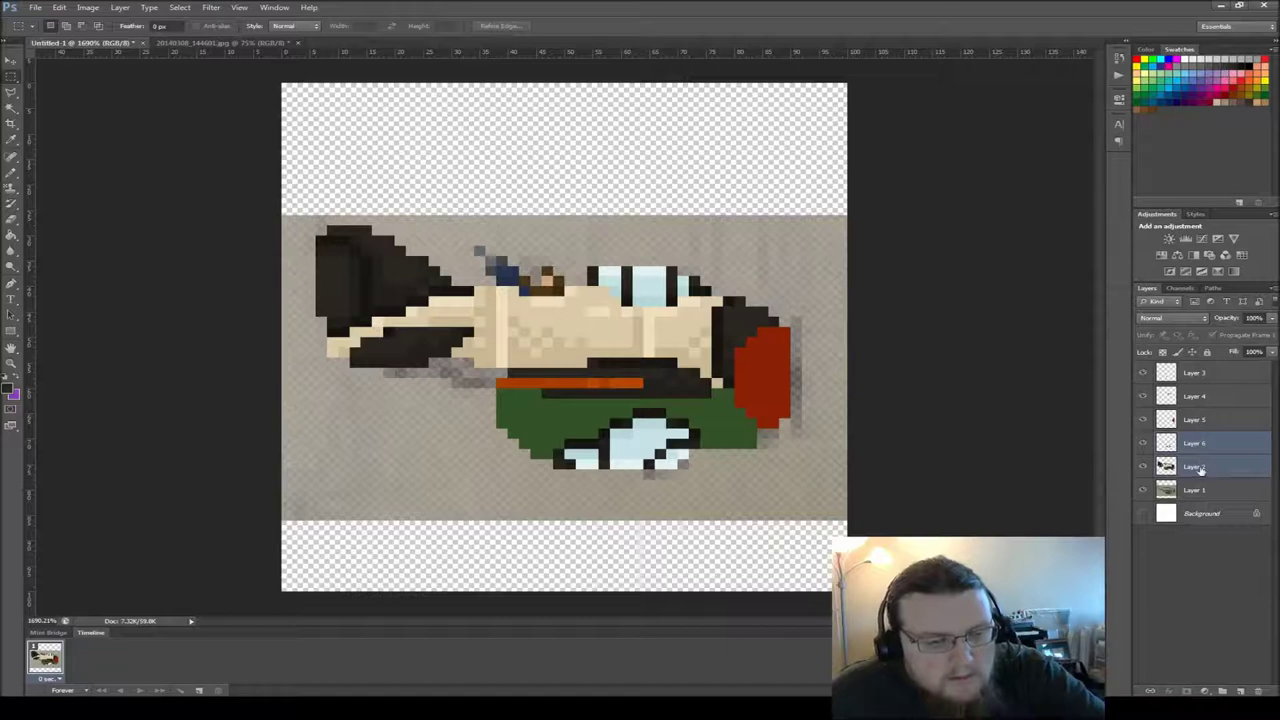
key("ctrl+e")
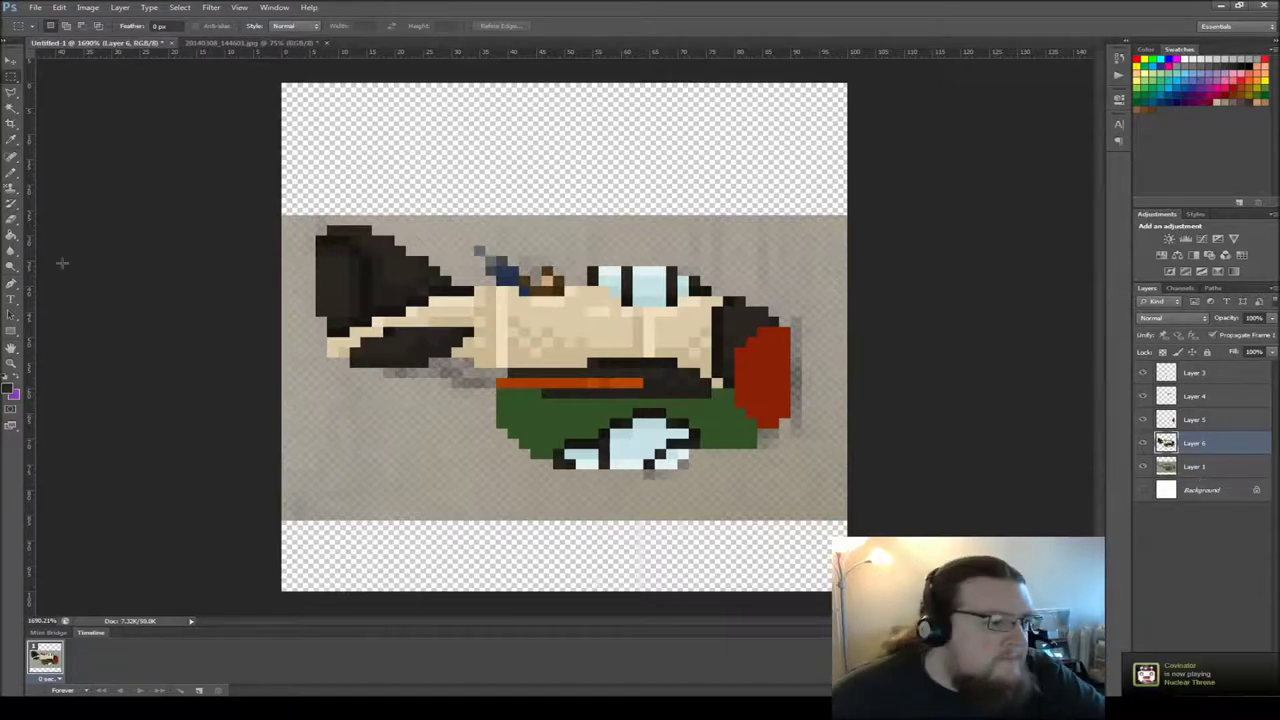
Hide Layer 3, sample the nose's red and pencil over the gray area behind the green hull on Layer 6.
left_click(14, 183)
left_click(15, 176)
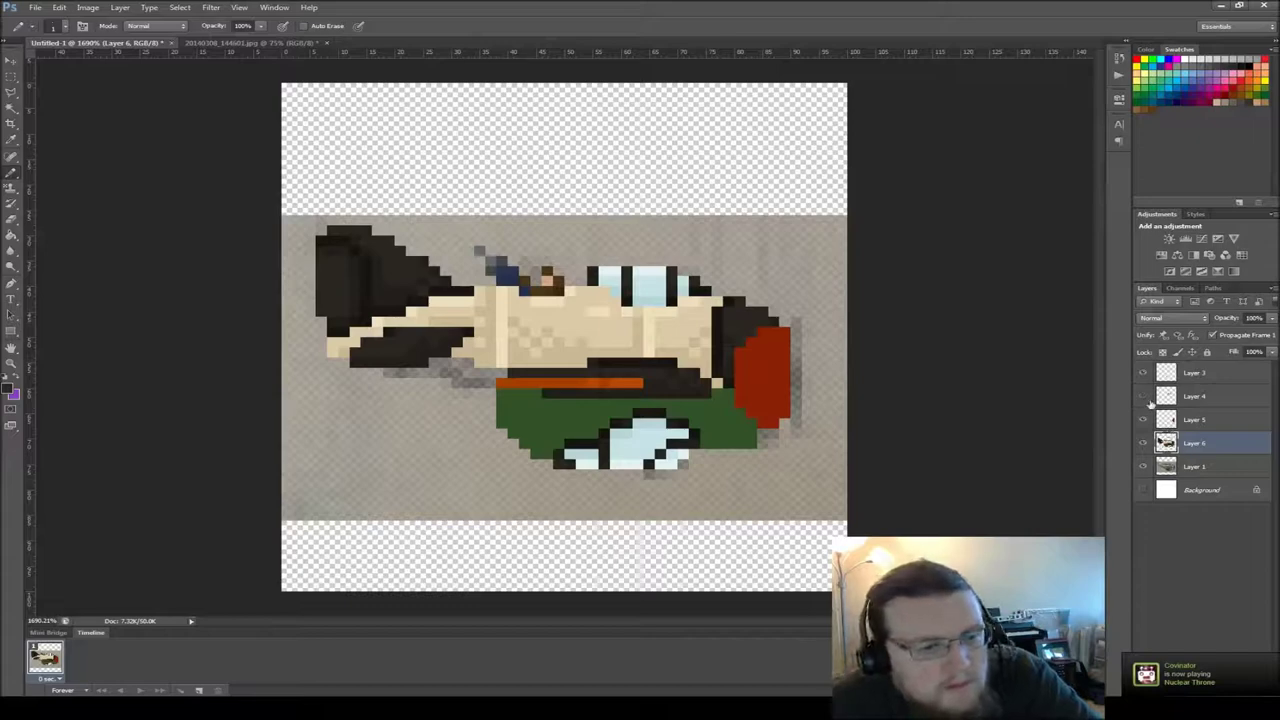
left_click(1143, 372)
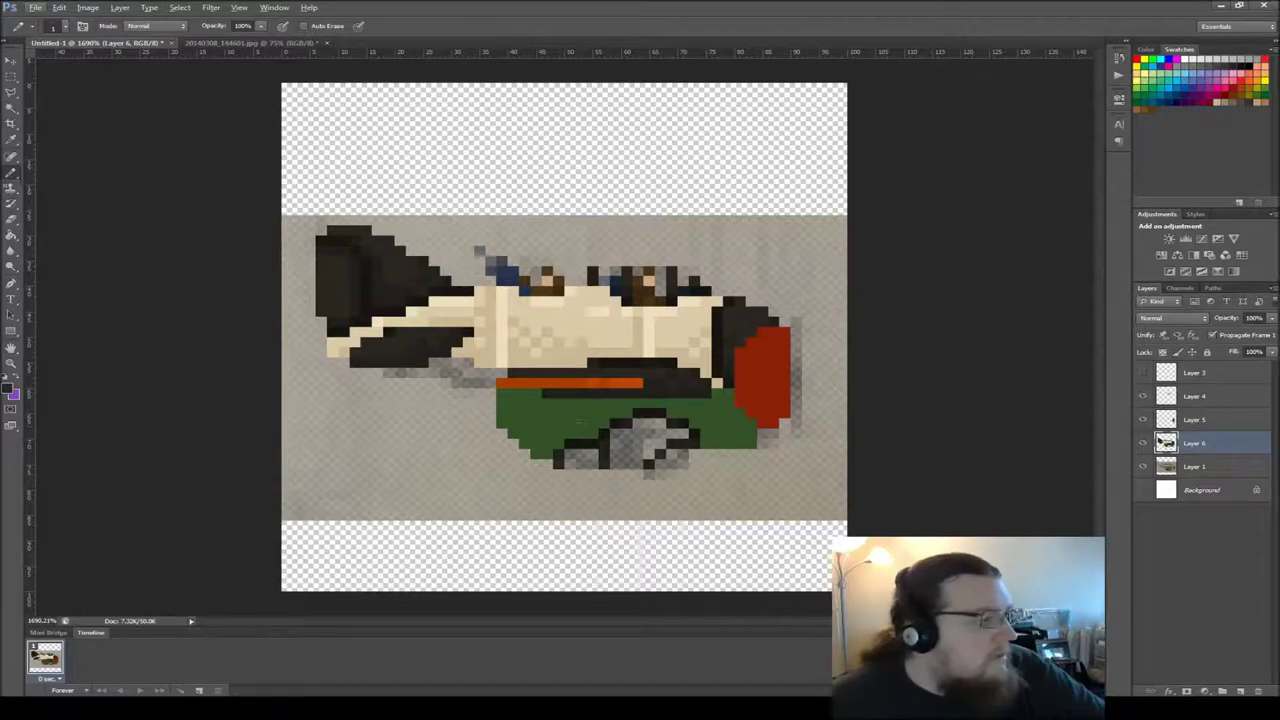
left_click(557, 422, "alt")
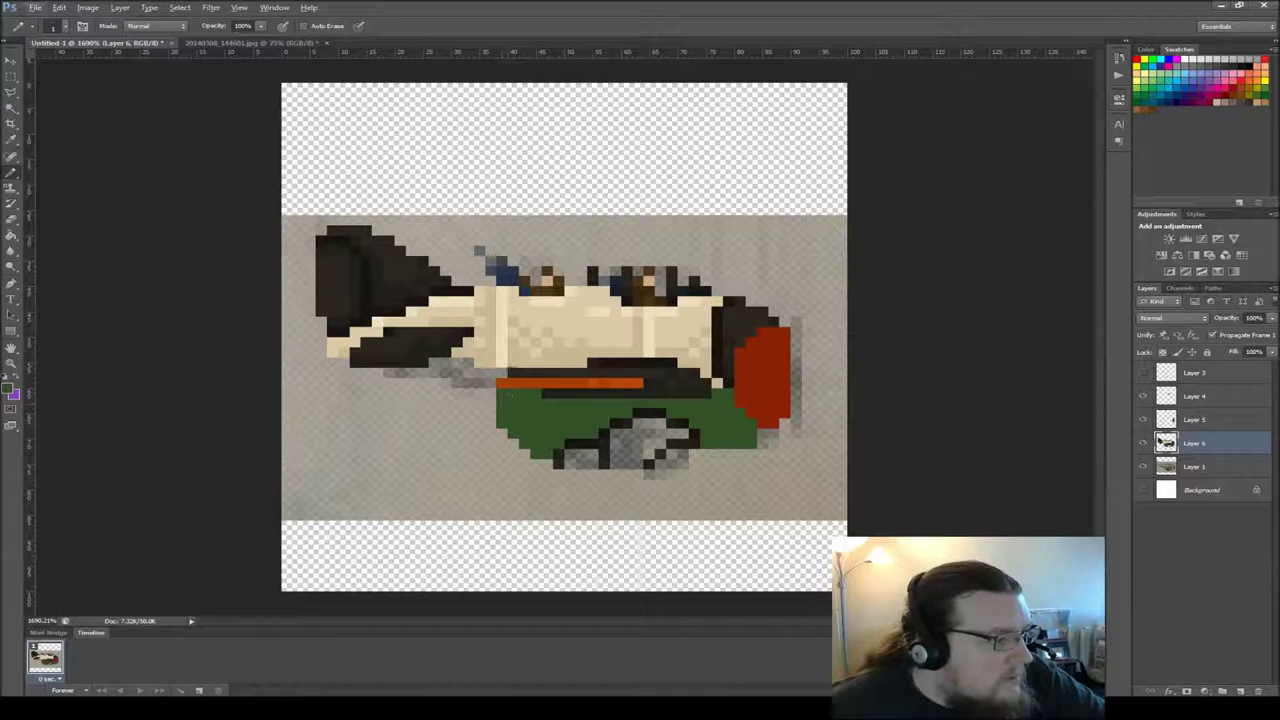
left_click(613, 372, "alt")
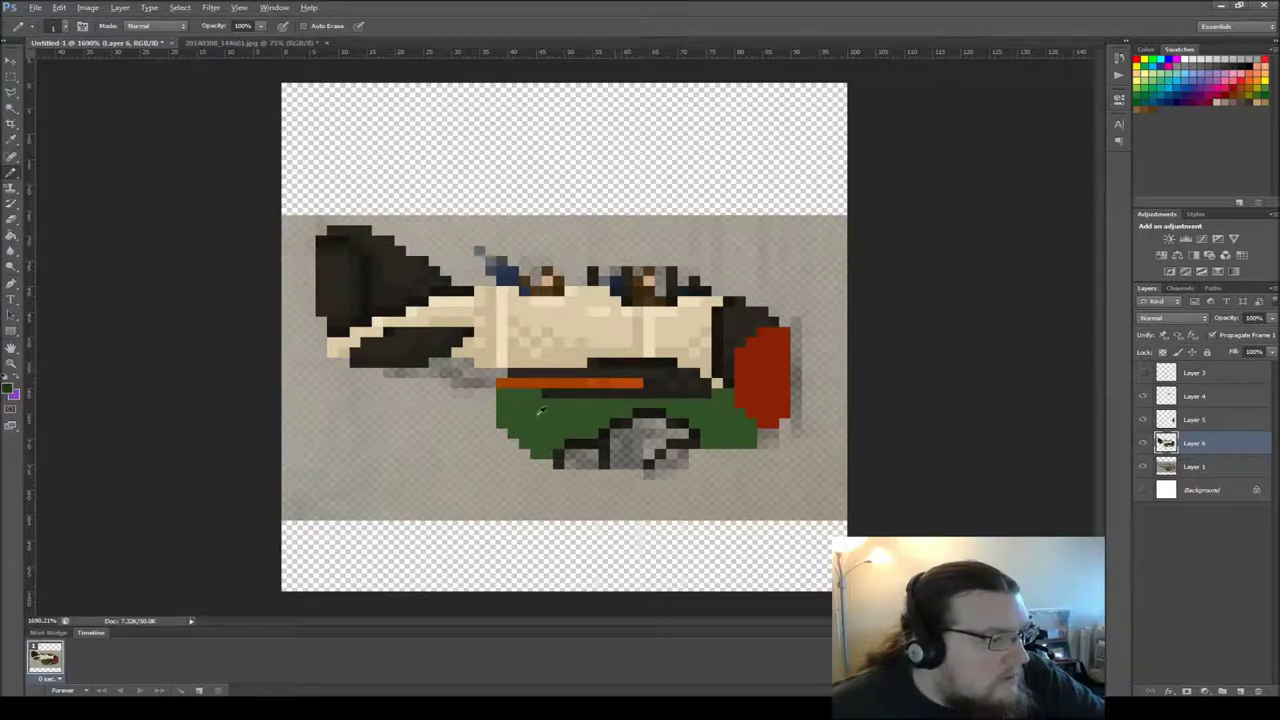
left_click(759, 376, "alt")
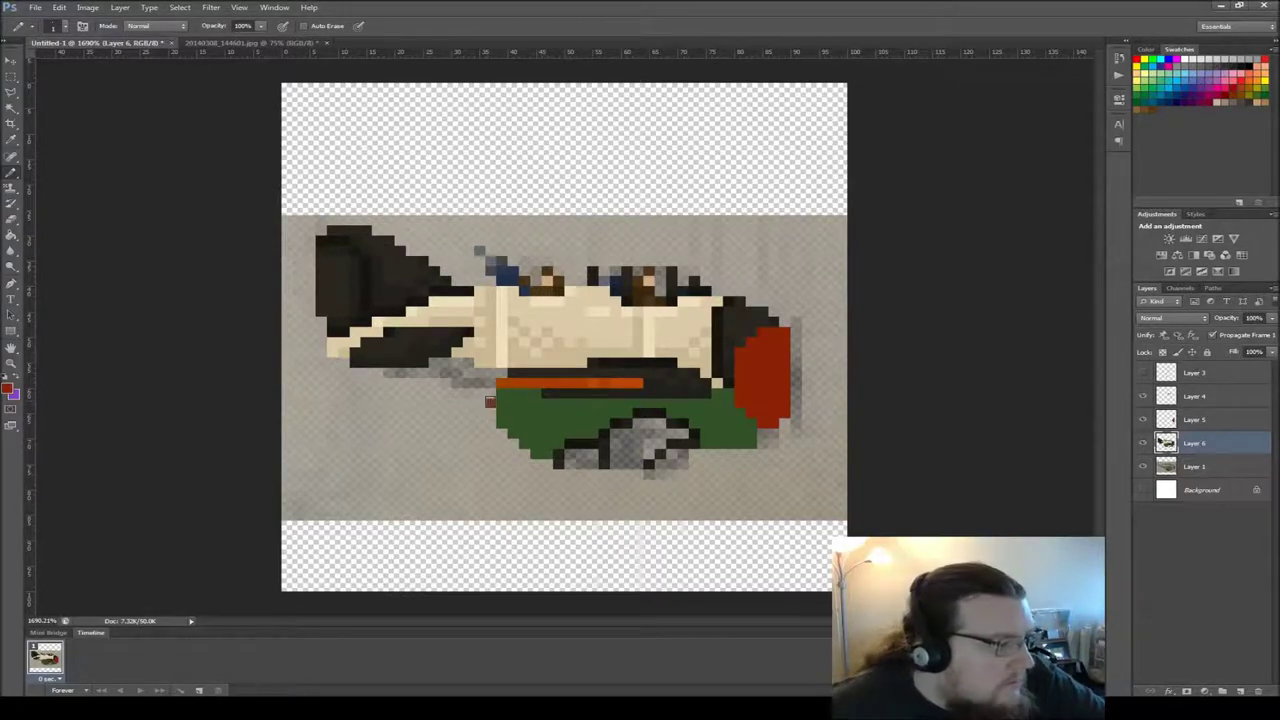
mouse_move(489, 406)
left_mouse_down()
mouse_move(447, 373)
mouse_move(485, 383)
mouse_move(500, 371)
mouse_move(452, 364)
left_mouse_up()
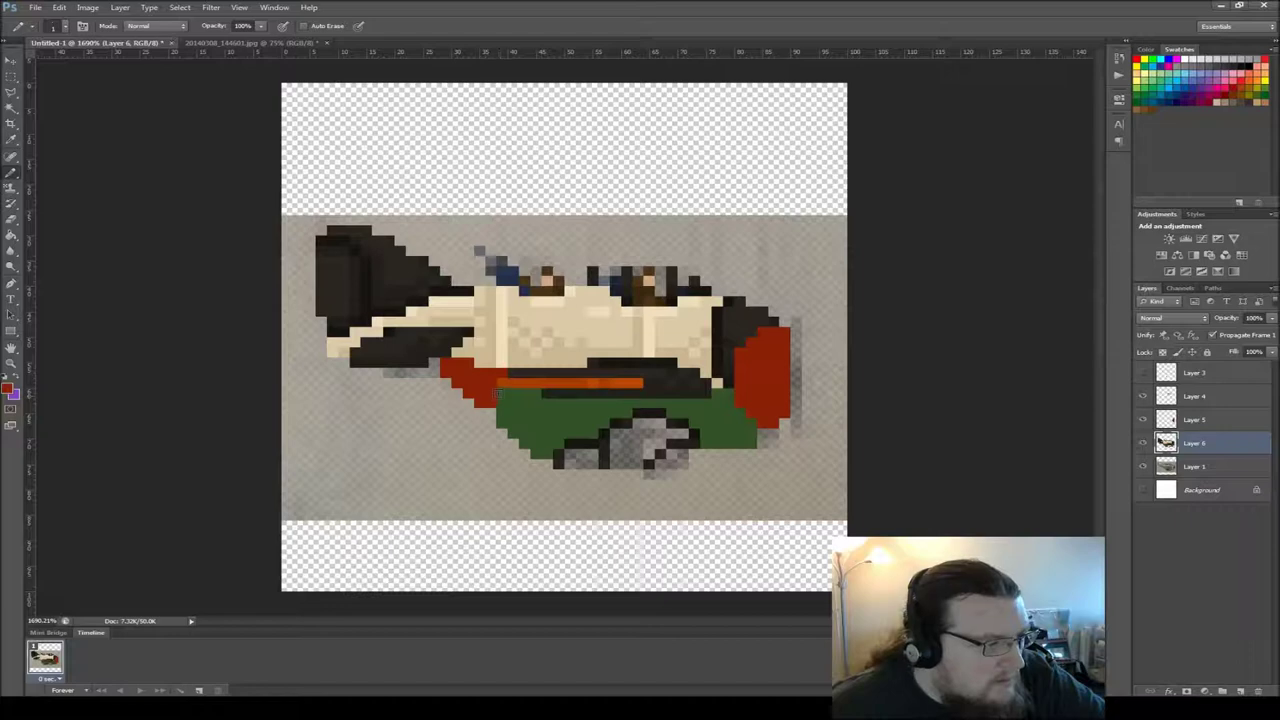
Check the rear belly gunner position in the sketch photo and extend the red rear section backward into a rounded end.
left_click(238, 45)
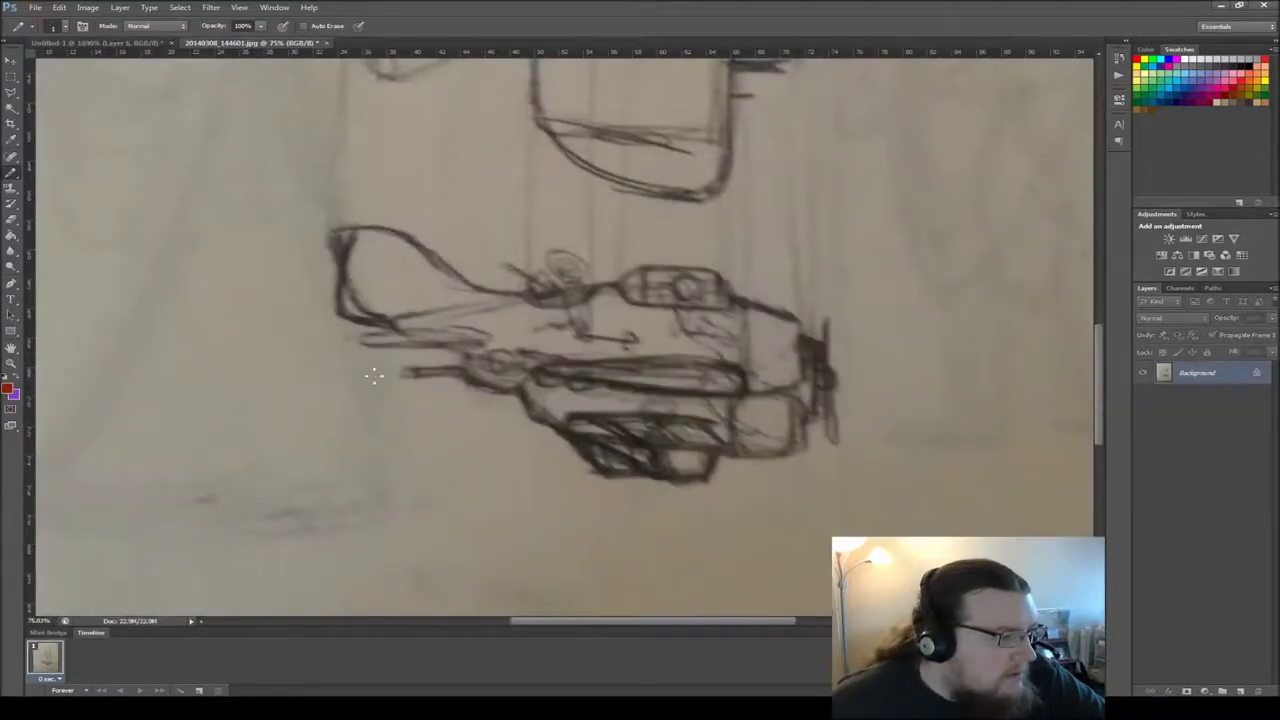
left_click(90, 44)
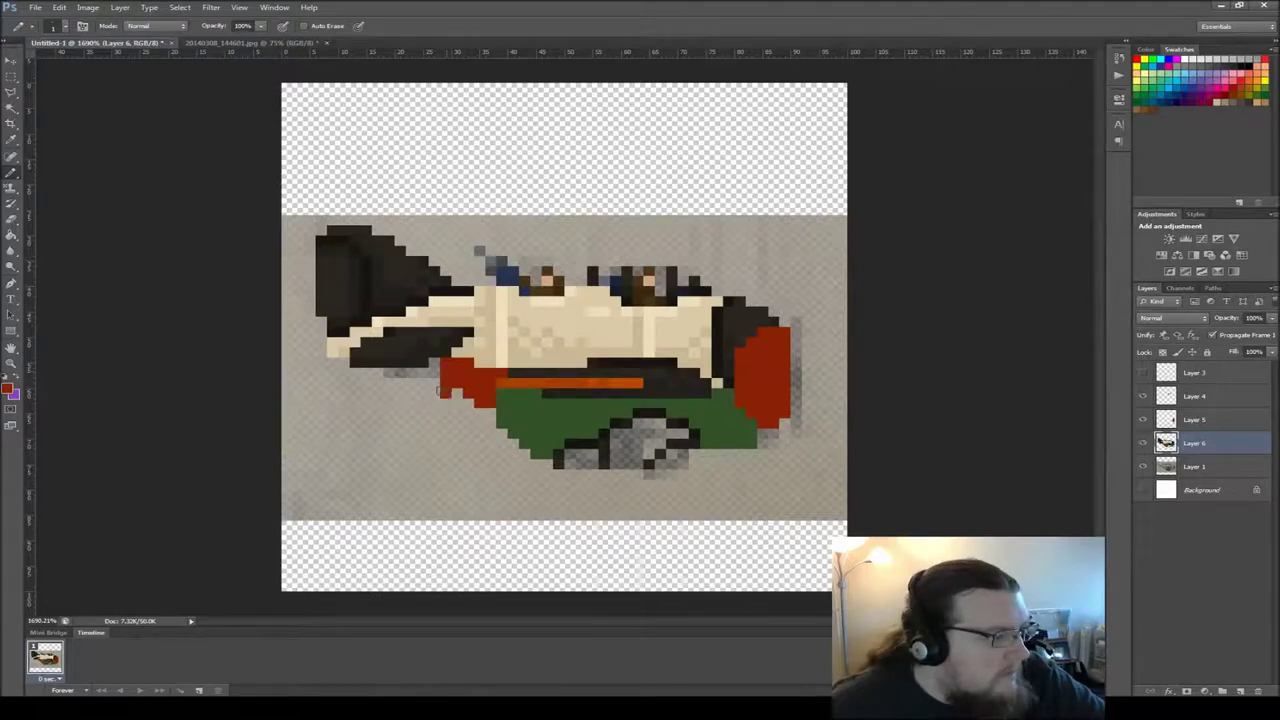
left_click_drag(437, 366, 434, 386)
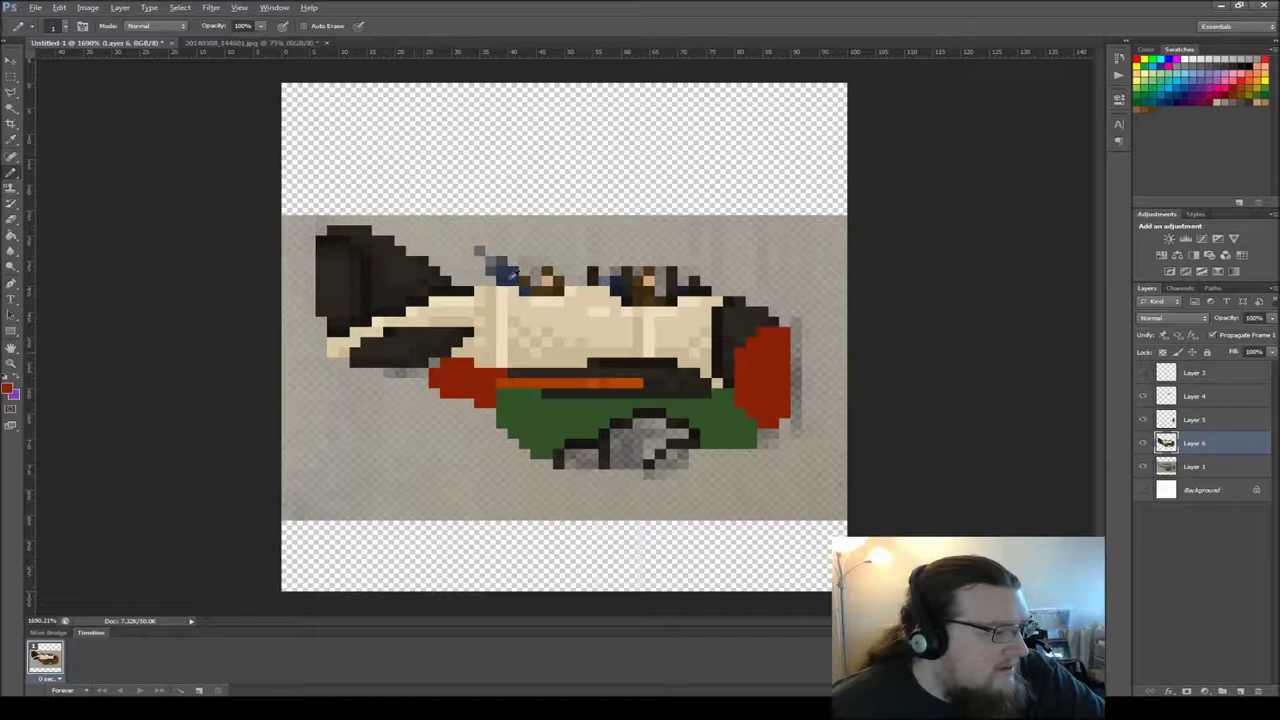
Try dark blue gun barrel pixels at the lower rear corner of the red section and undo them.
left_click_drag(435, 393, 421, 393)
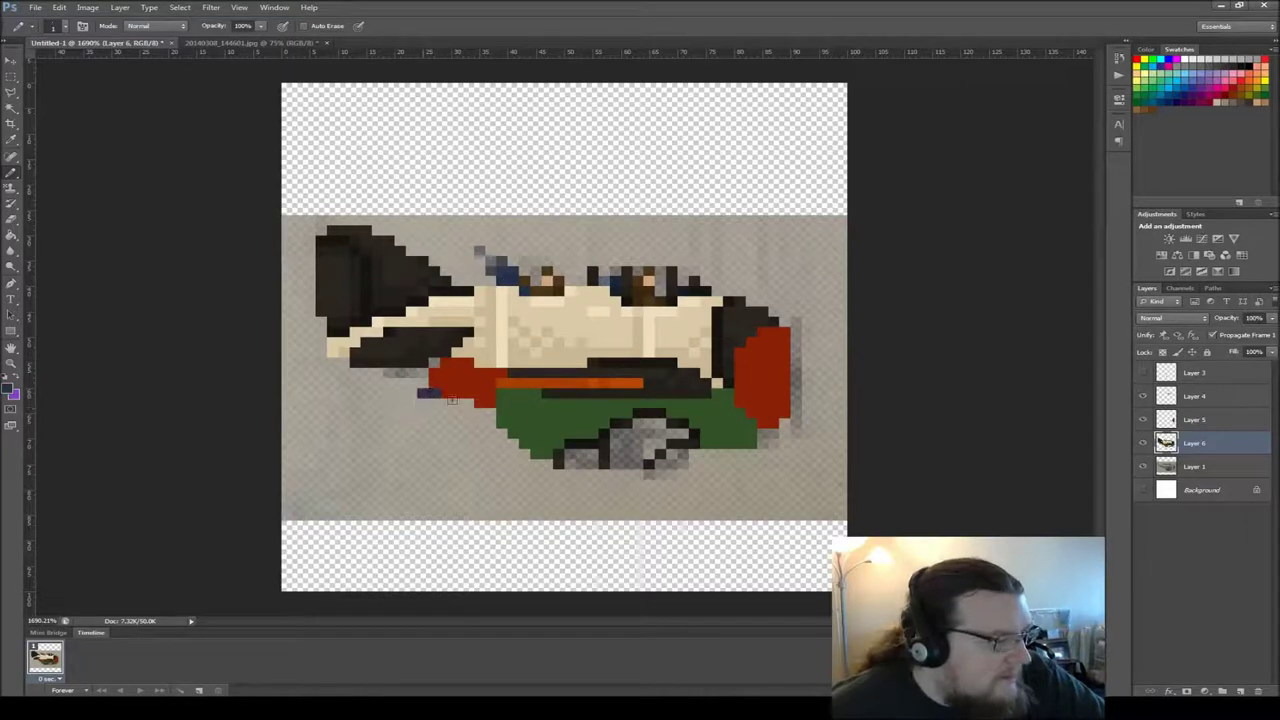
key("ctrl+z")
left_click(434, 394)
left_click(423, 403)
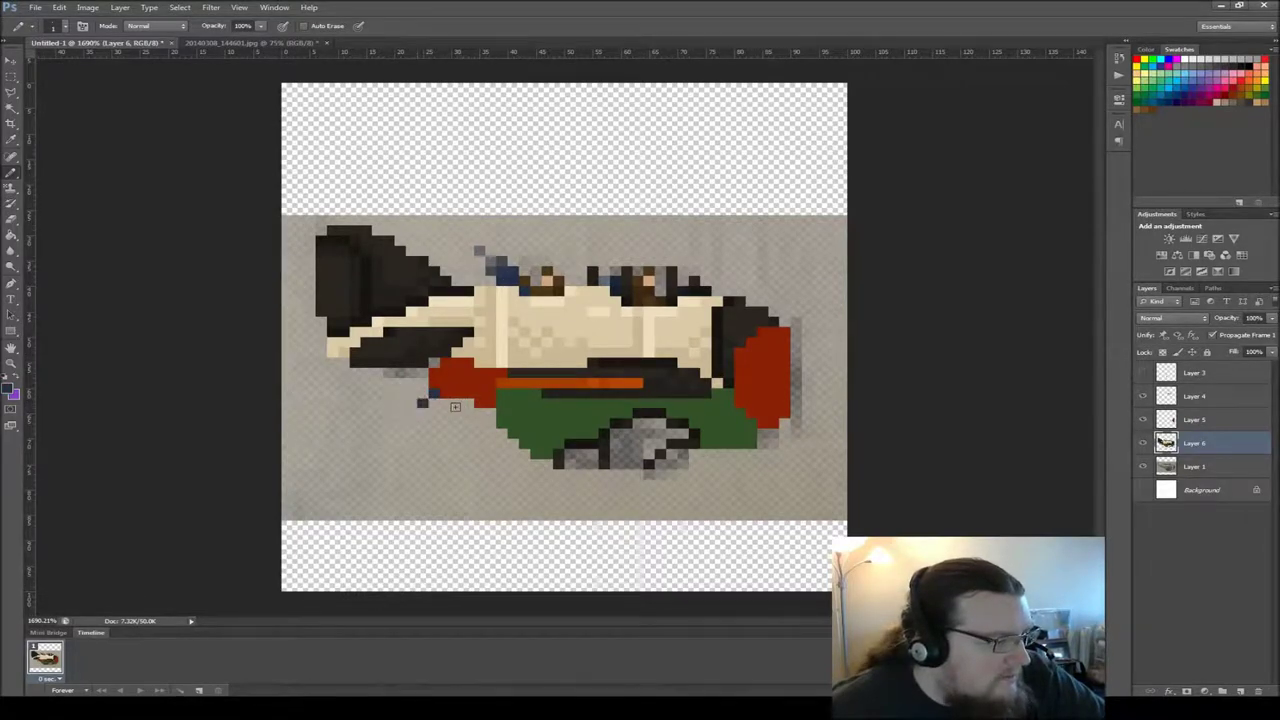
key("ctrl+alt+z")
key("ctrl+alt+z")
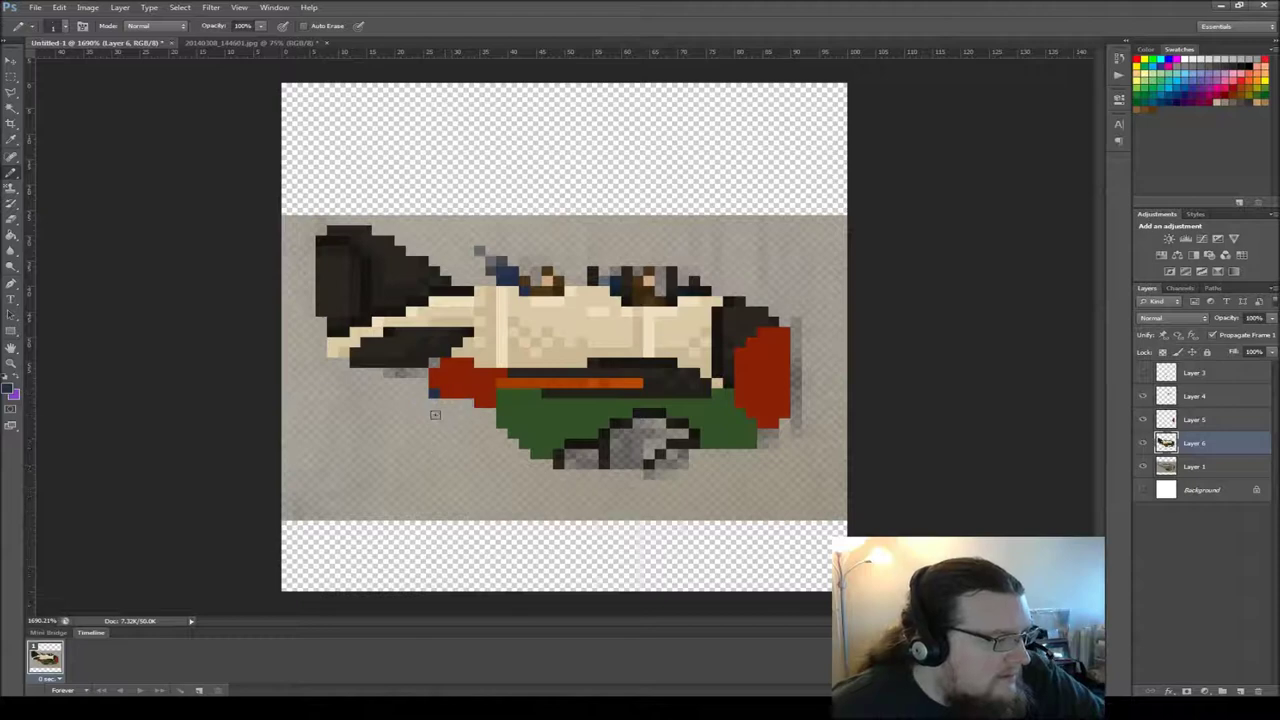
Draw a horizontal rear-facing gun barrel along the underside of the red section in dark blue with a gray tip.
left_click_drag(453, 401, 430, 403)
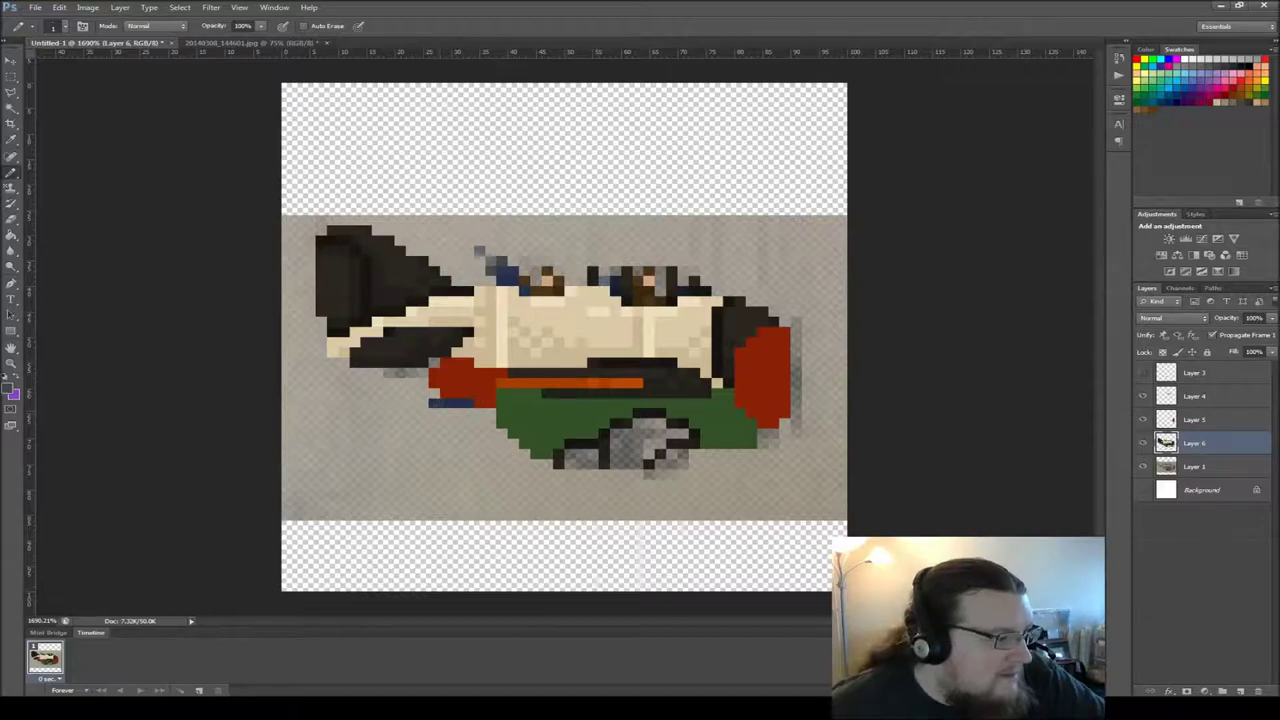
left_click(418, 403)
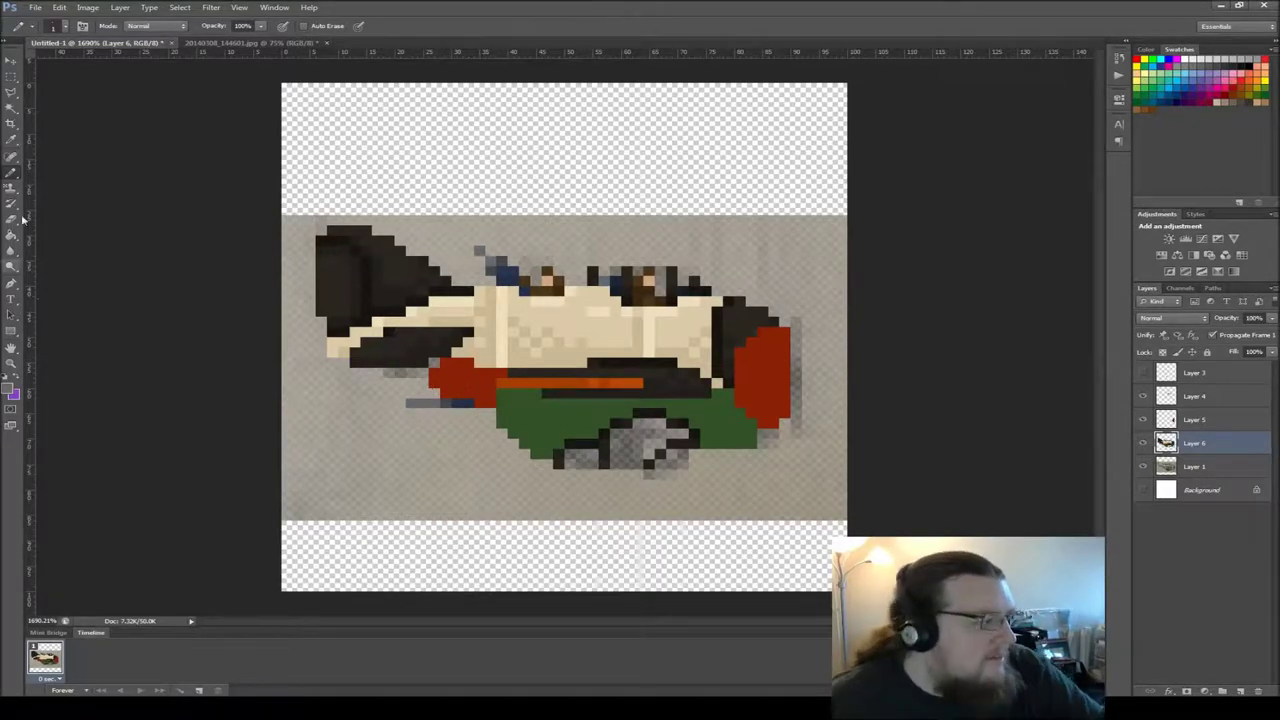
Sample the hull's green as the pencil color, adjust its shade and pencil scattered shading pixels across the green hull on Layer 6.
left_click(469, 376, "alt")
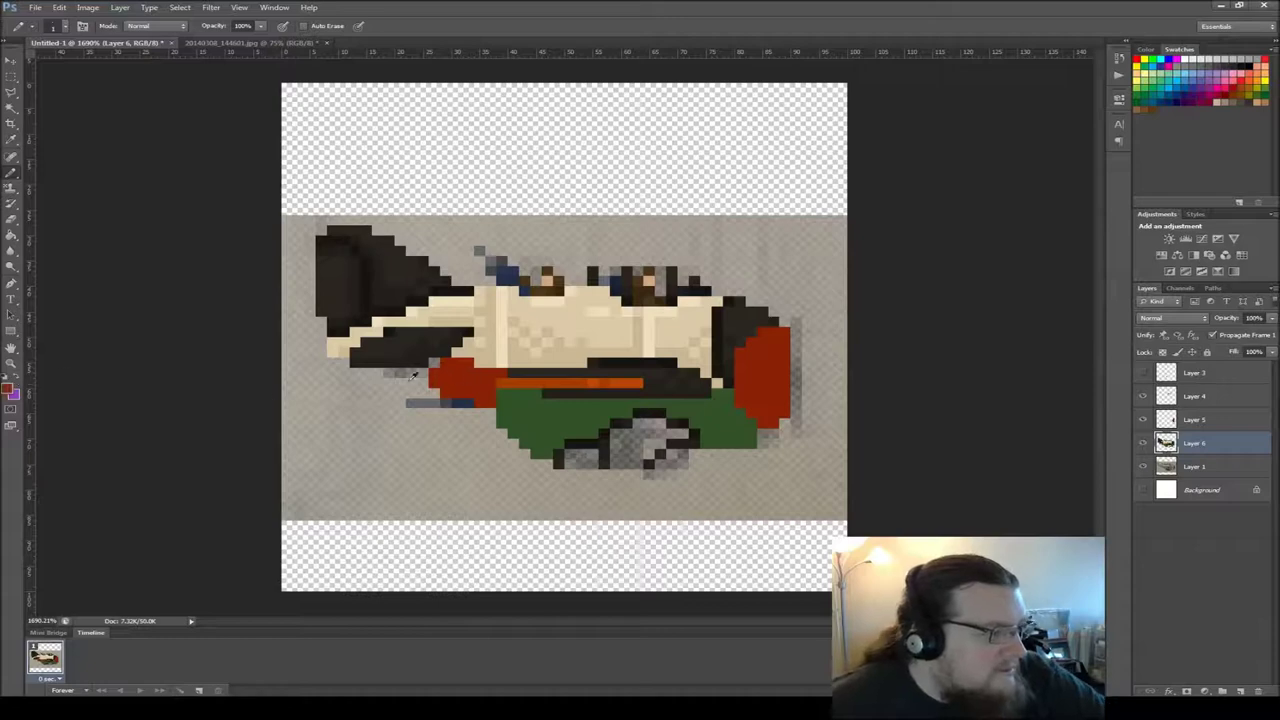
left_click(12, 391)
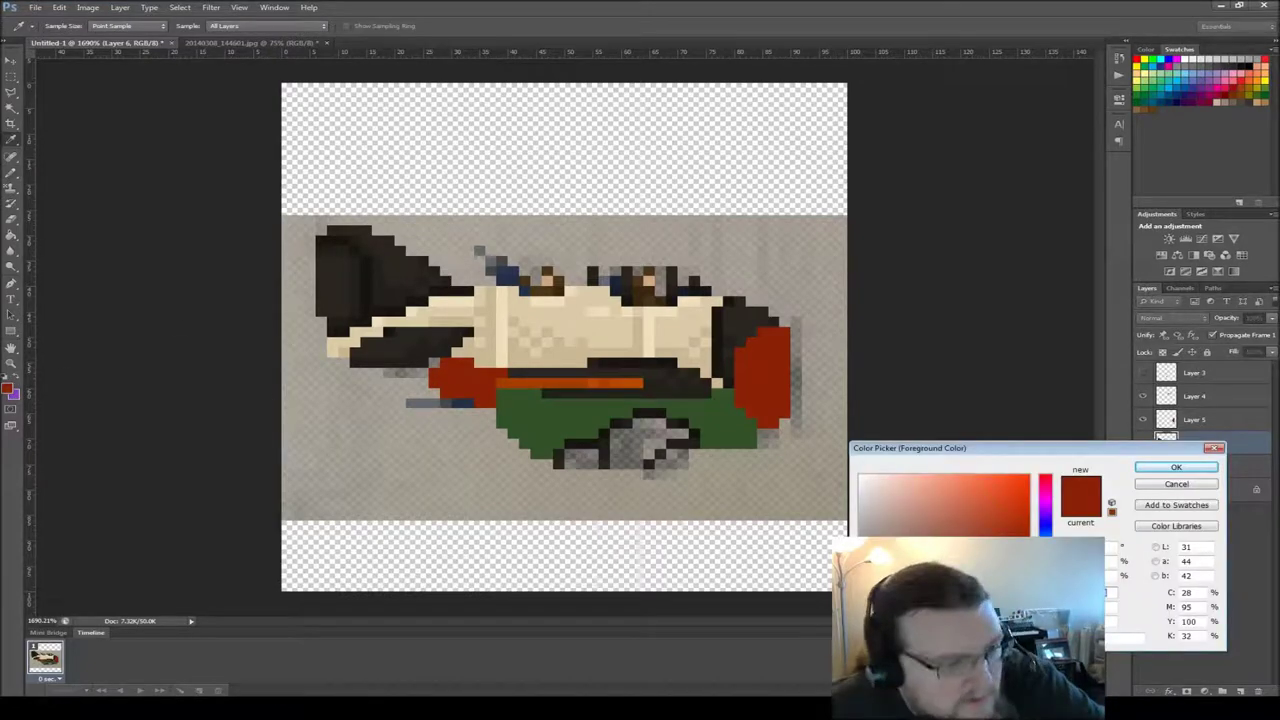
left_click(548, 416)
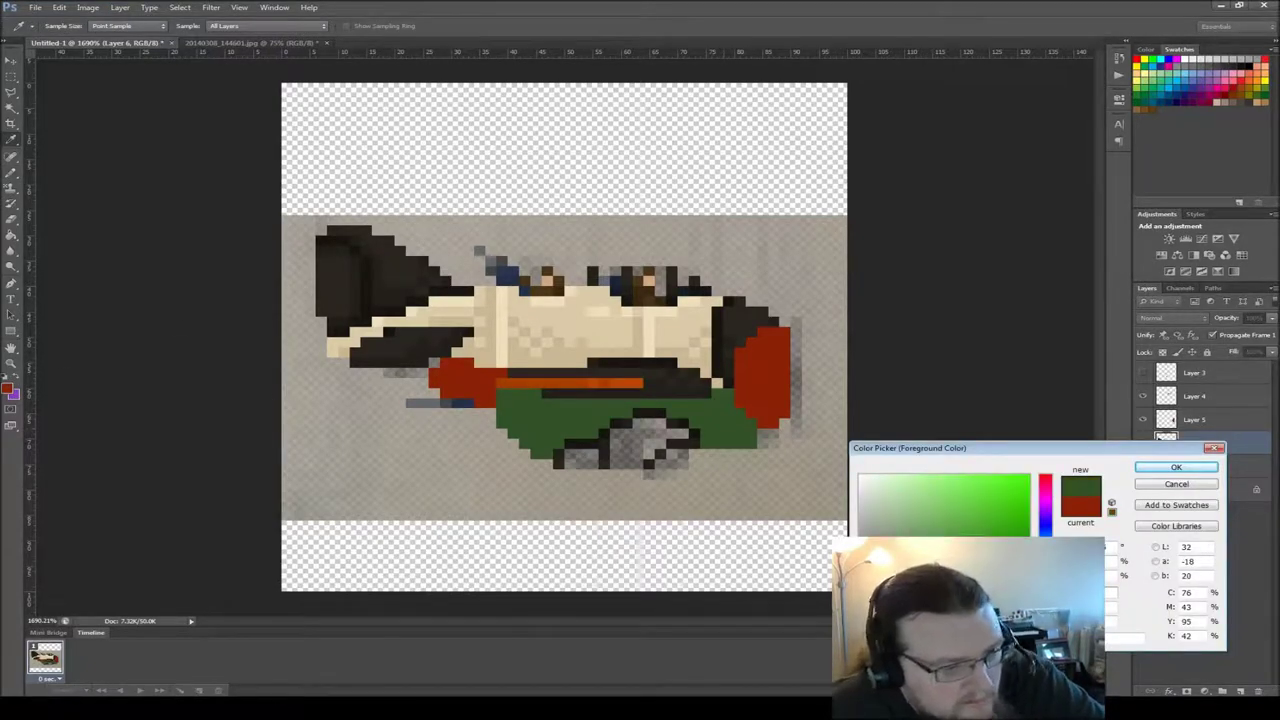
left_click(1150, 468)
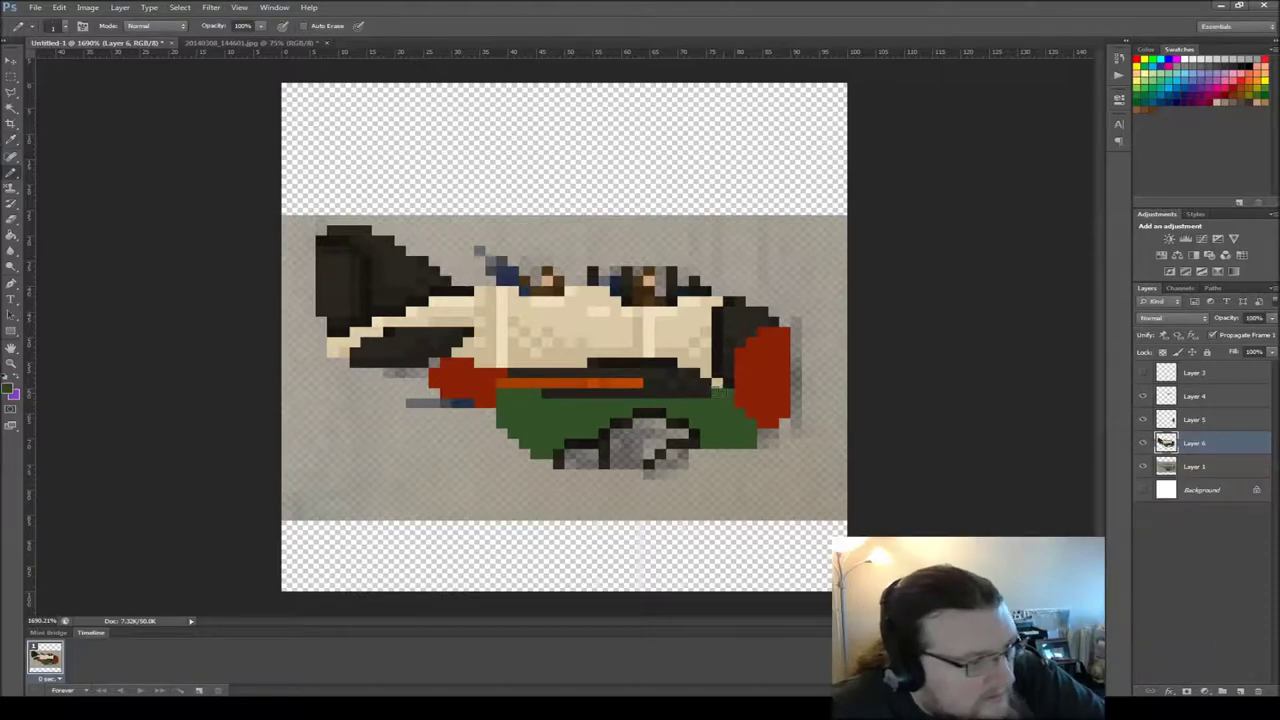
left_click_drag(747, 442, 706, 443)
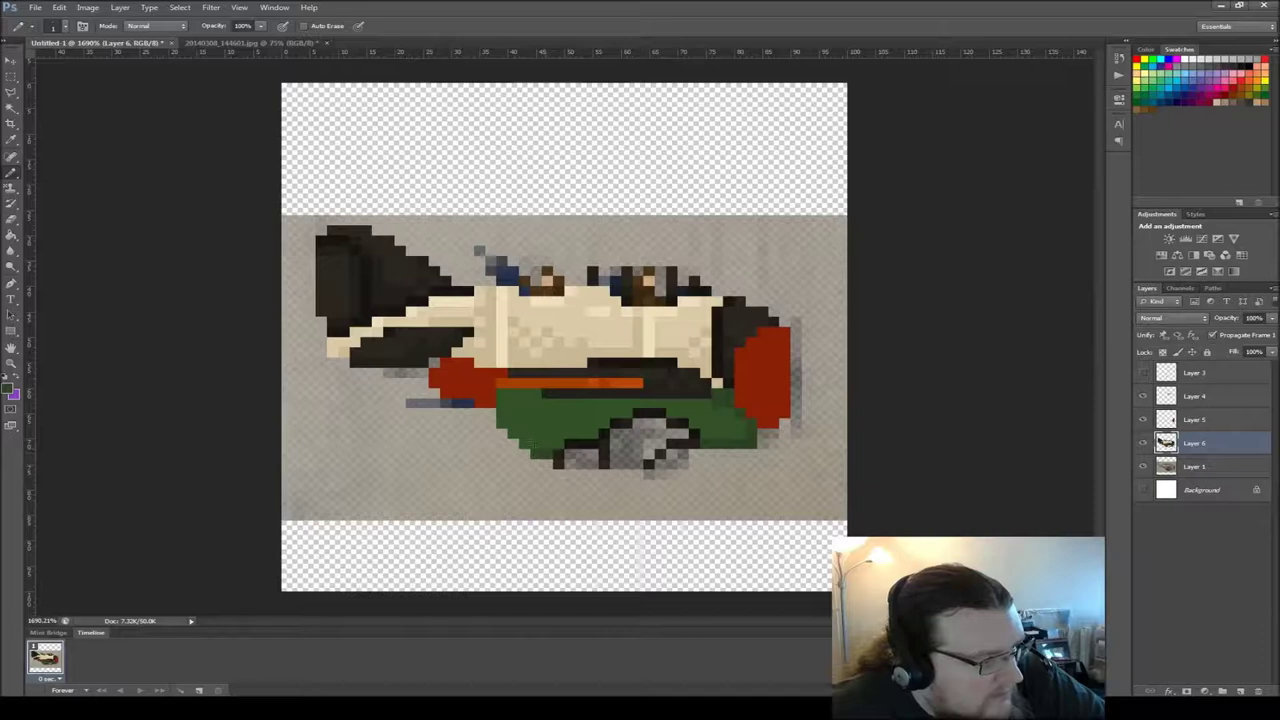
mouse_move(540, 444)
left_mouse_down()
mouse_move(628, 412)
mouse_move(738, 424)
left_mouse_up()
left_click(683, 404)
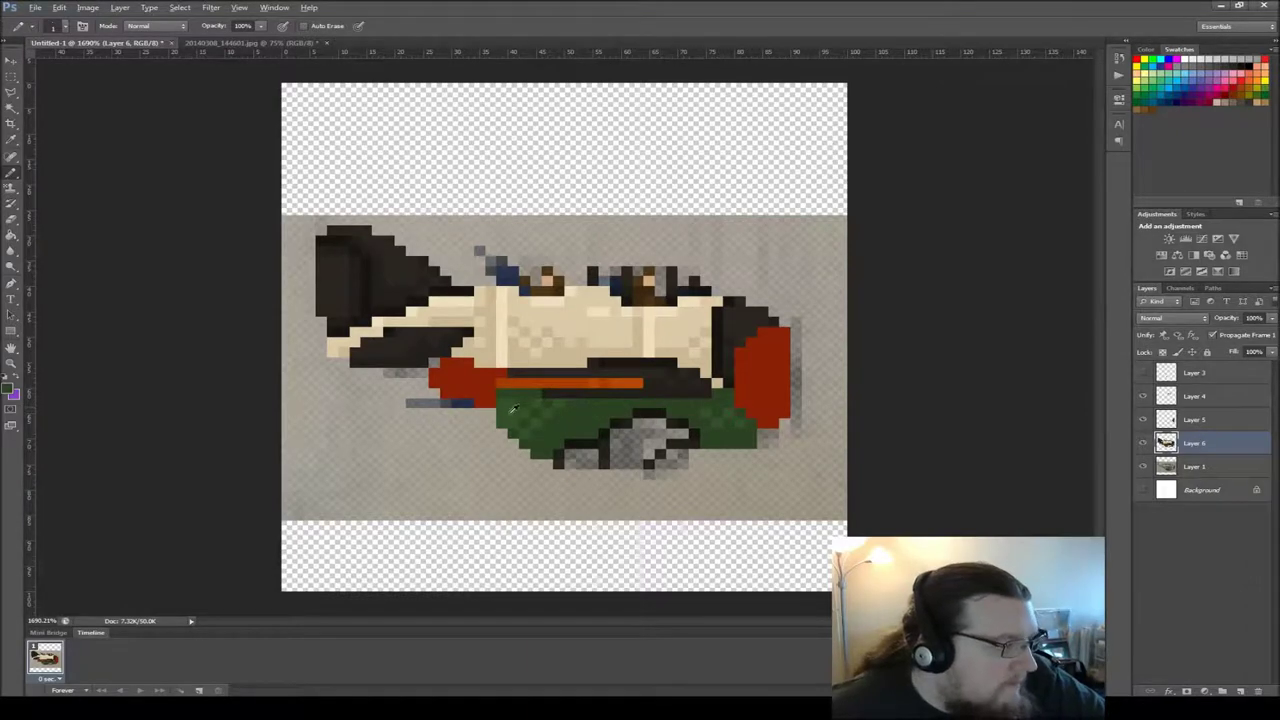
Add more shading pixels to the green hull in another green and erase its lower front corner.
left_click(12, 392)
key("Return")
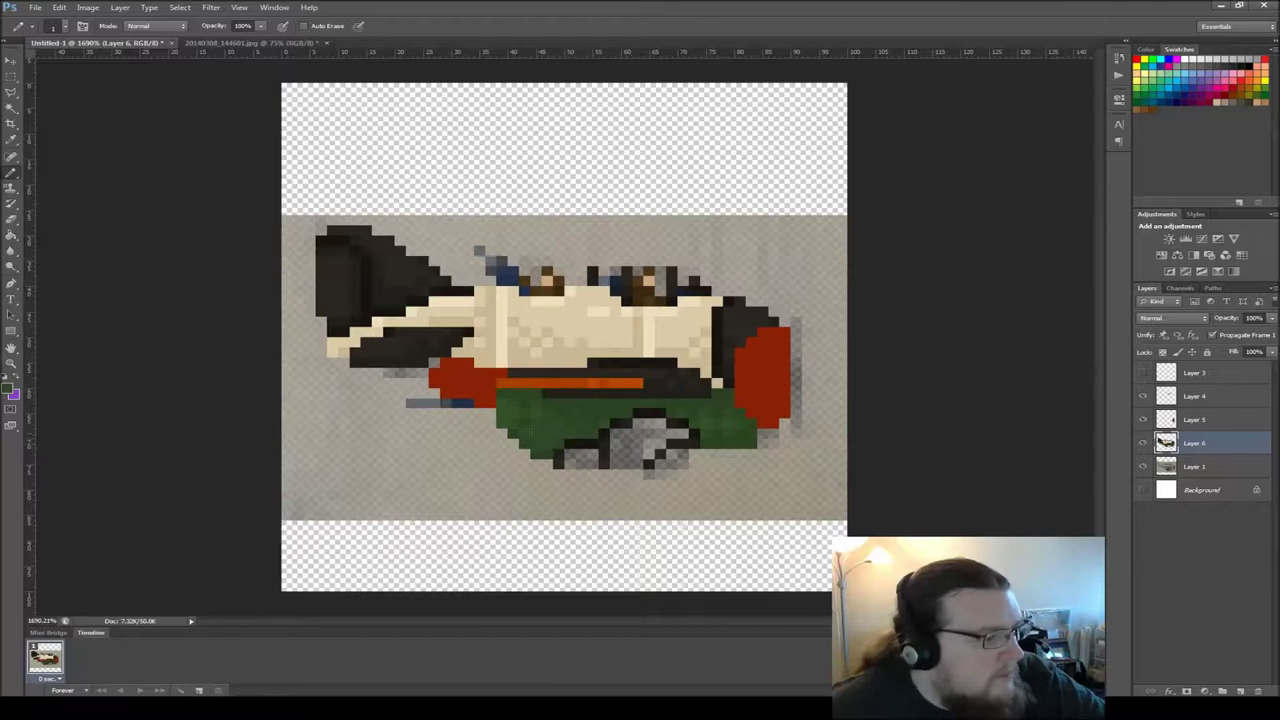
key("e")
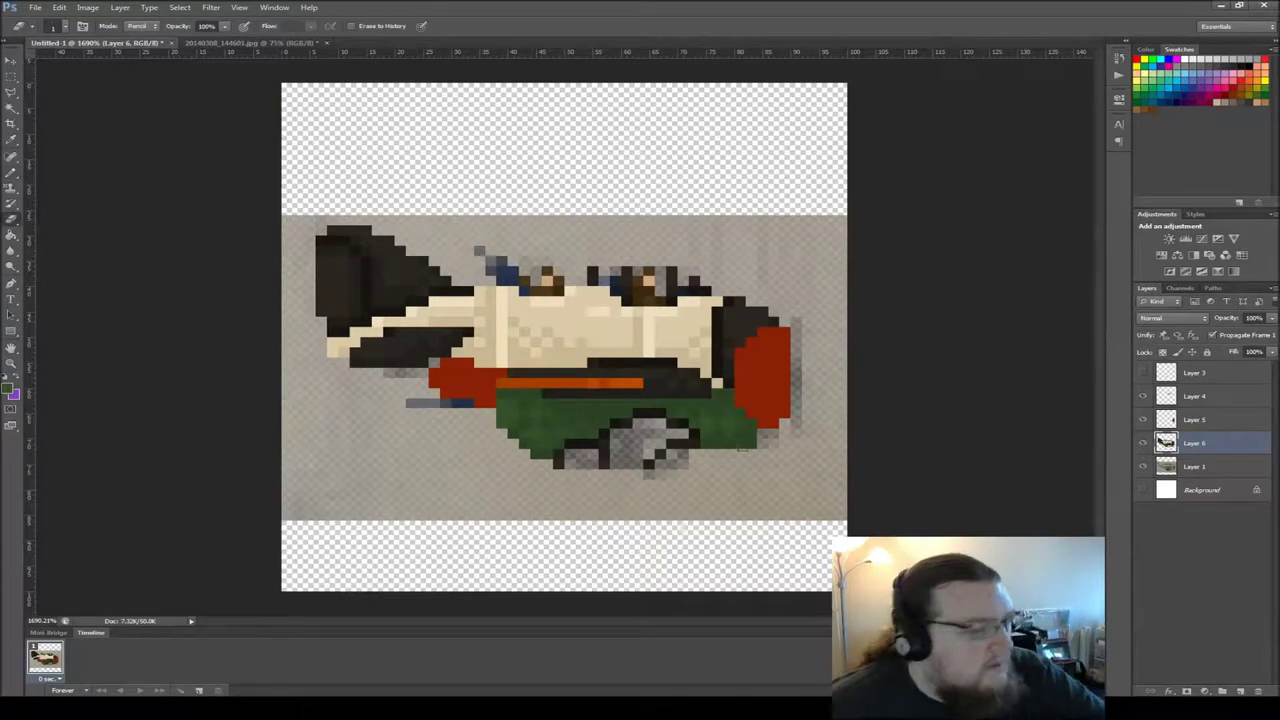
key("b")
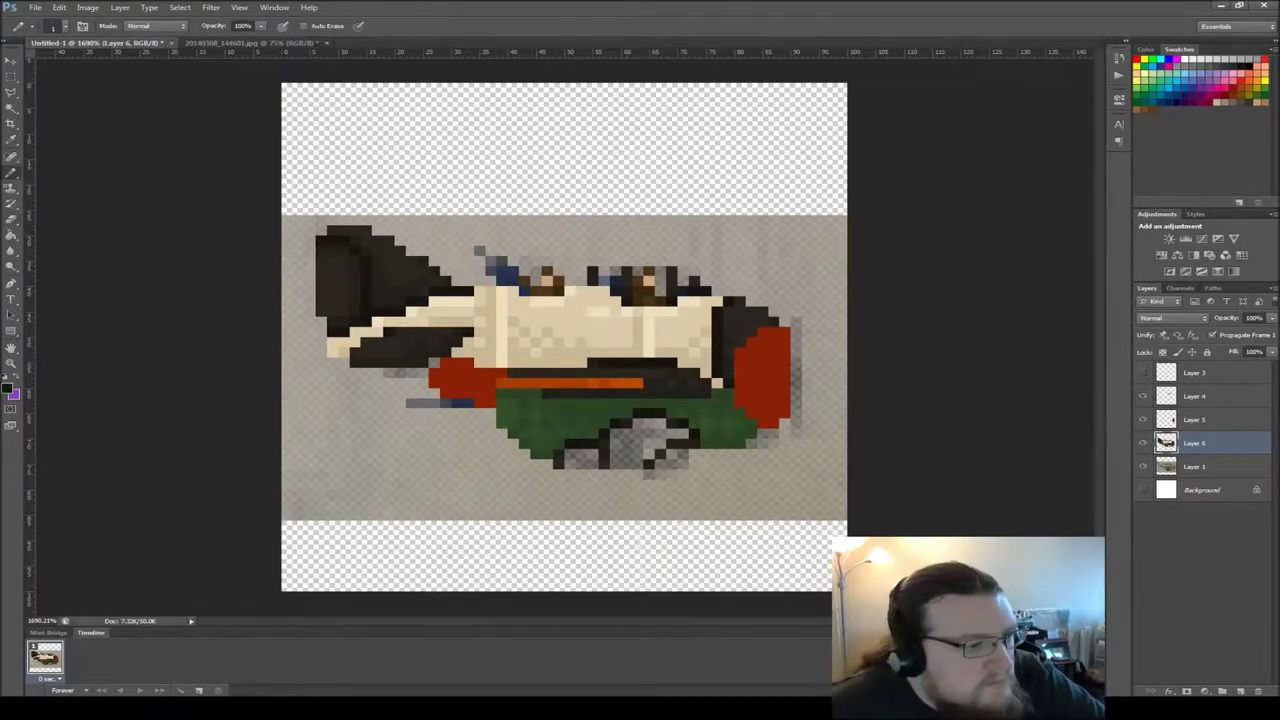
Sample the nose's red and pencil shading pixels in slightly brighter reds over the nose on Layer 5.
left_click(8, 389)
left_click(762, 375)
left_click(1176, 467)
left_click(1195, 420)
left_click(12, 392)
key("Return")
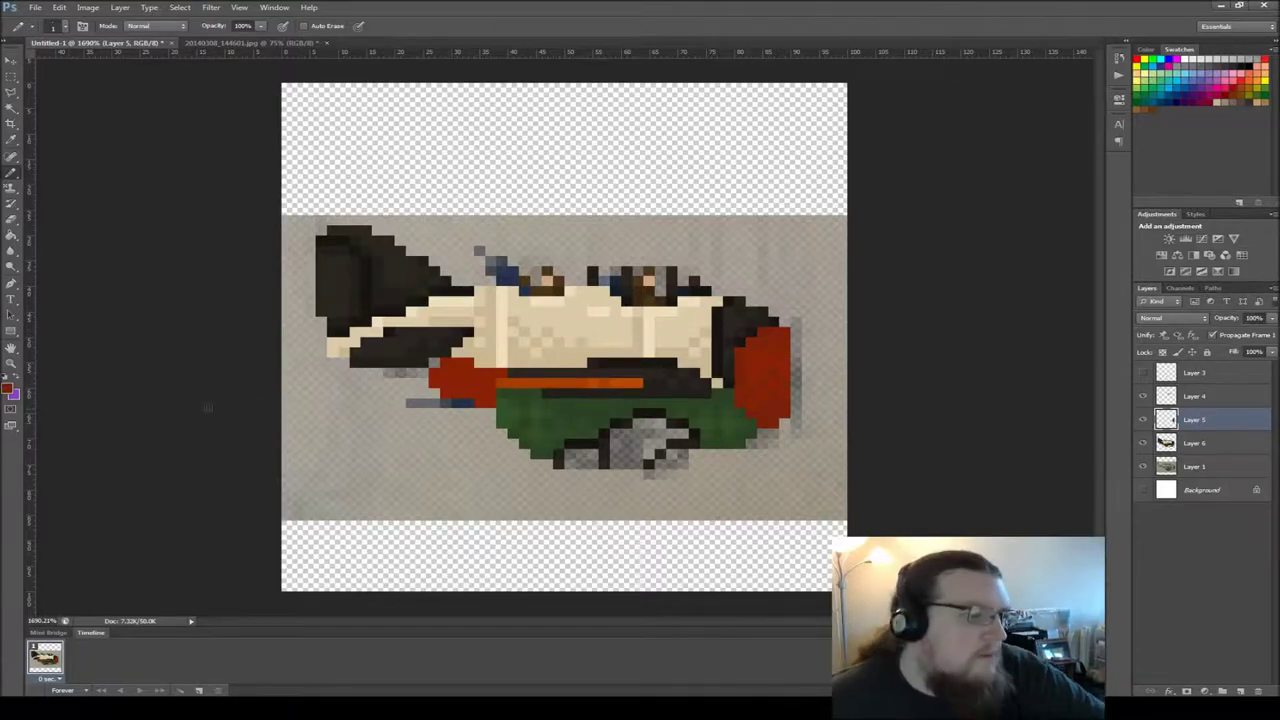
left_click(12, 392)
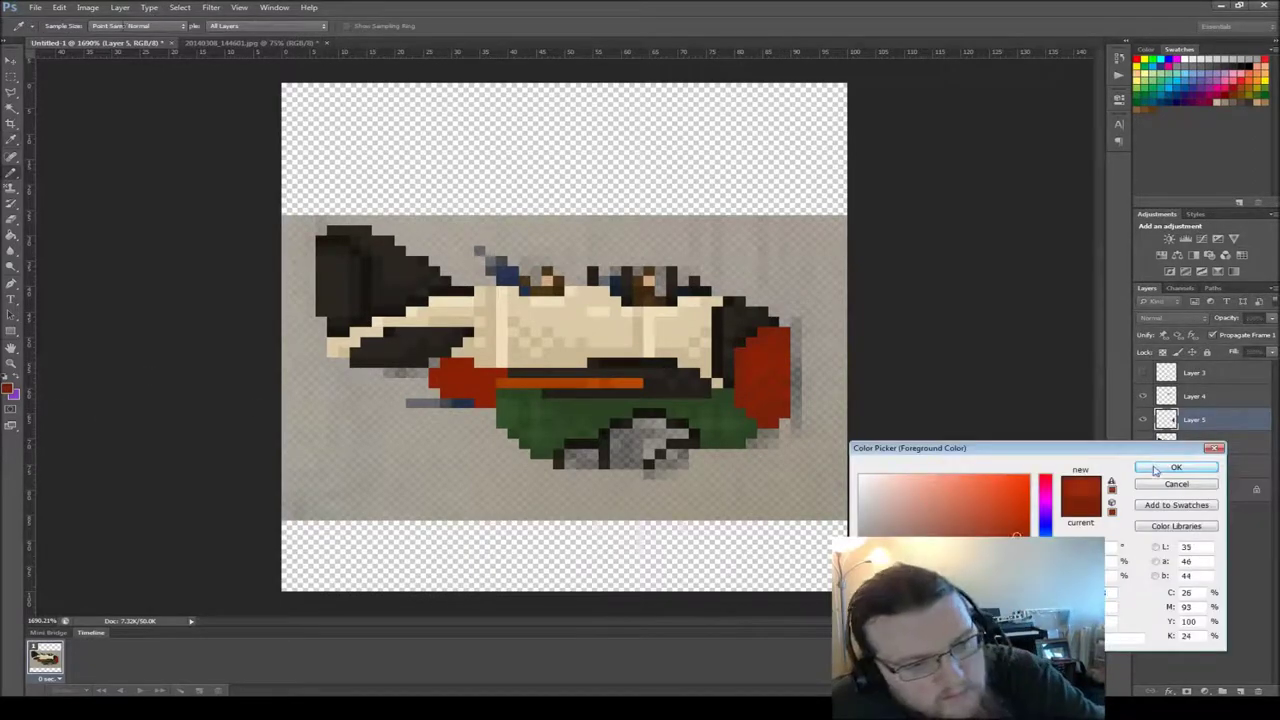
left_click(1158, 468)
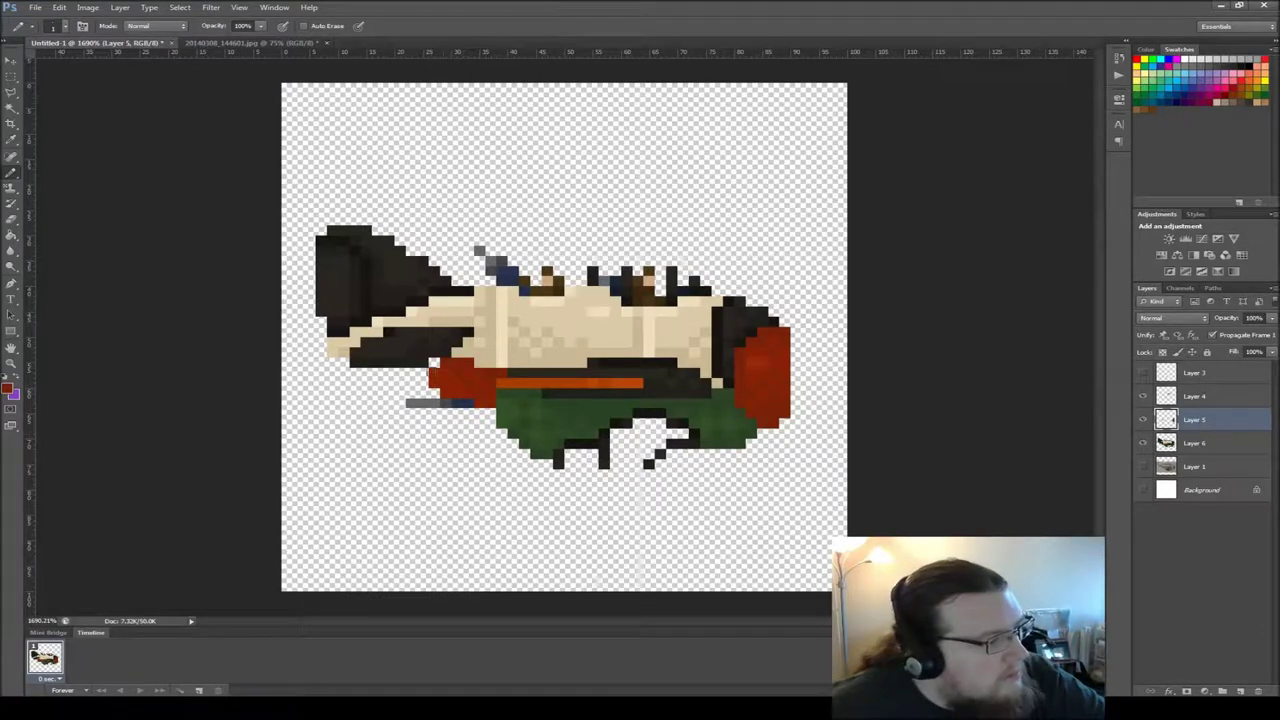
Separate the rear red section and its gun onto a new layer and merge it with the fuselage on Layer 6.
left_click(11, 77)
mouse_move(304, 347)
left_mouse_down()
mouse_move(462, 428)
mouse_move(516, 428)
left_mouse_up()
left_click(120, 8)
mouse_move(145, 19)
left_click(308, 85)
left_click_drag(1195, 420, 1194, 456)
left_click(1194, 465, "shift")
key("ctrl+e")
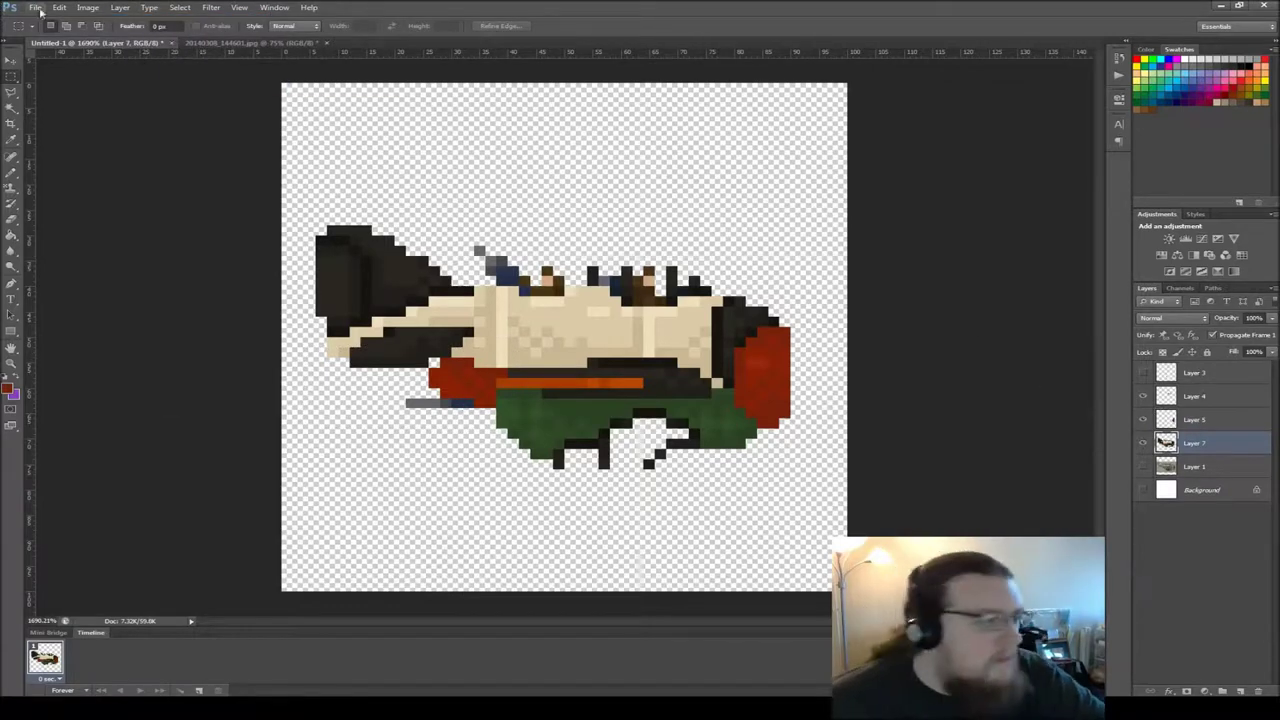
Redraw the rear belly gun as a barrel angled down and backward in blue and gray, erasing the old horizontal tip.
left_click(13, 172)
left_click(461, 404, "alt")
left_click(446, 395)
left_click(435, 395)
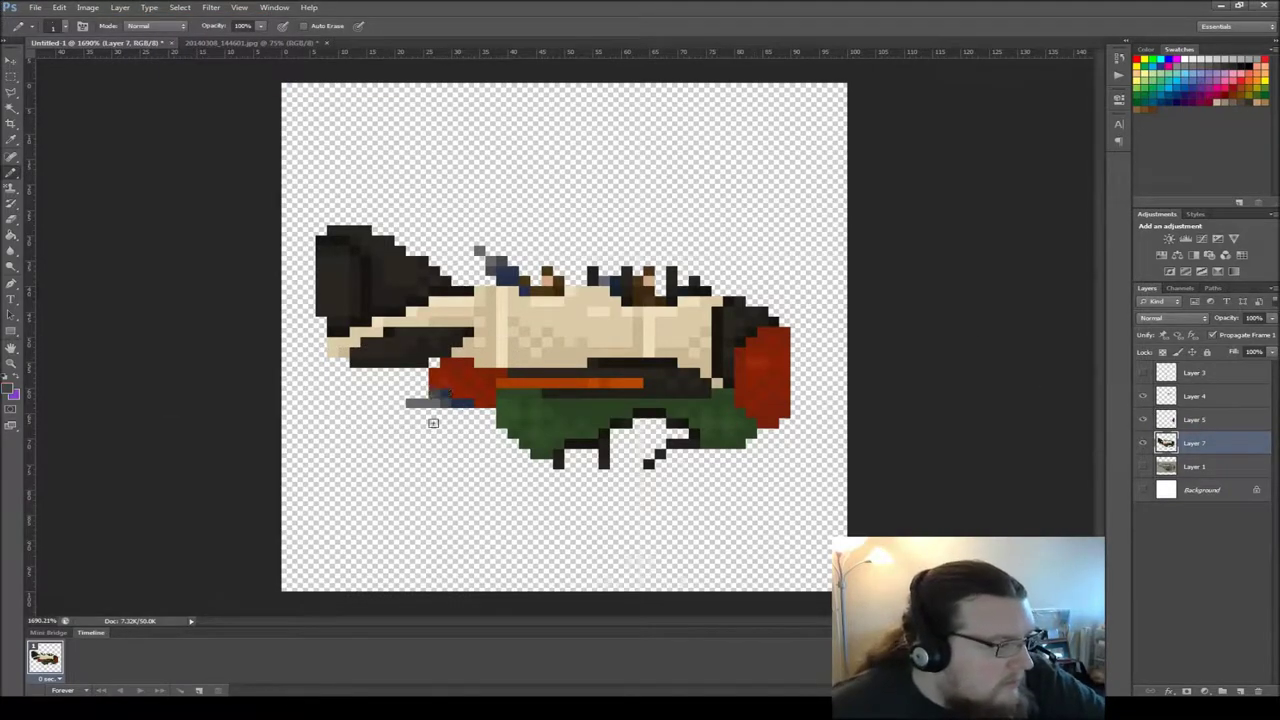
left_click(430, 404, "alt")
left_click(423, 412)
left_click(411, 424)
left_click(11, 219)
left_click_drag(411, 404, 424, 404)
Replace the old barrel's blue pixels with the rear section's red and erase stray pixels along the section's edge.
left_click(467, 404)
left_click(11, 172)
left_click(468, 393, "alt")
left_click(468, 404)
left_click(11, 220)
left_click(491, 403)
left_click(434, 373)
Trim the upper rear edge of the red section and fill the corner below the tail with cream.
left_click(10, 173)
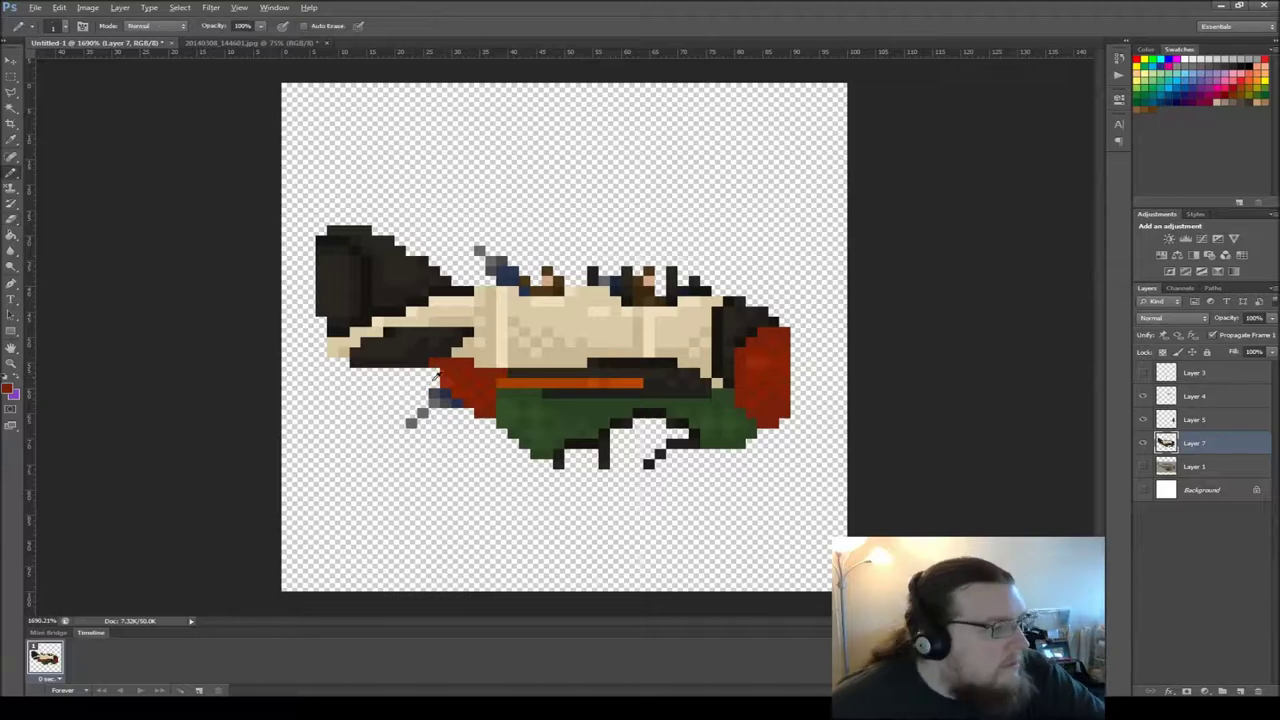
left_click(11, 220)
left_click_drag(434, 364, 434, 374)
left_click(11, 173)
left_click(423, 361, "alt")
left_click(434, 362)
left_click(462, 353, "alt")
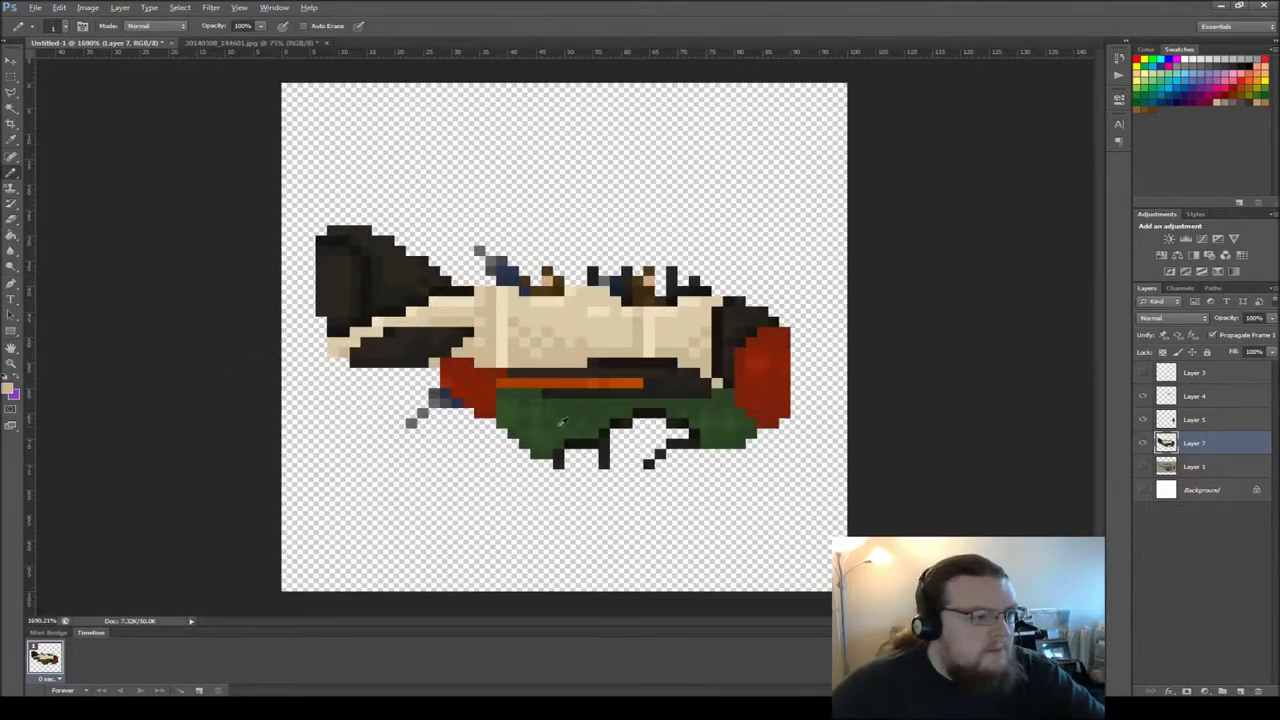
Show Layer 3 and set its blend mode to Overlay.
left_click(1143, 373)
left_click(1230, 374)
left_click(1179, 319)
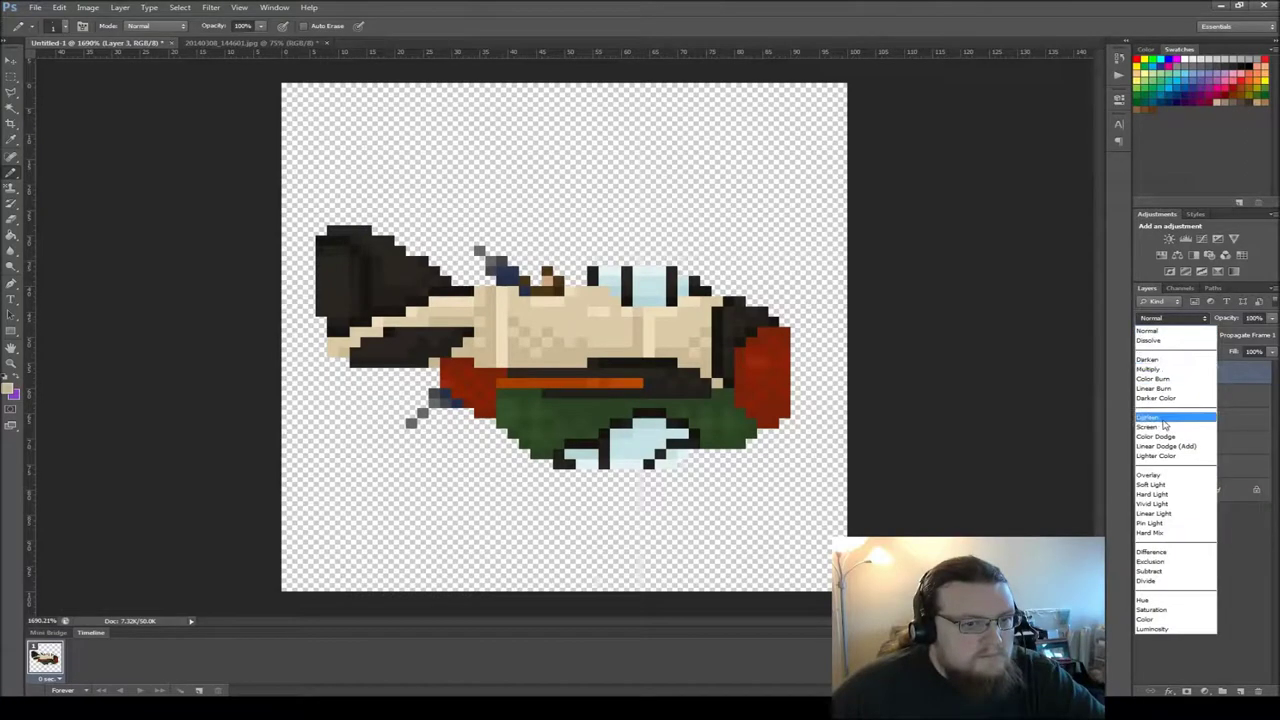
left_click(1158, 475)
Hide Layer 3 and pencil a belly crew member on Layer 4 using the cockpit pilot's brown and skin colors.
left_click(1204, 399)
left_click(1143, 372)
left_click(644, 285, "alt")
left_click(617, 441)
mouse_move(617, 430)
left_mouse_down()
mouse_move(630, 458)
mouse_move(570, 454)
left_mouse_up()
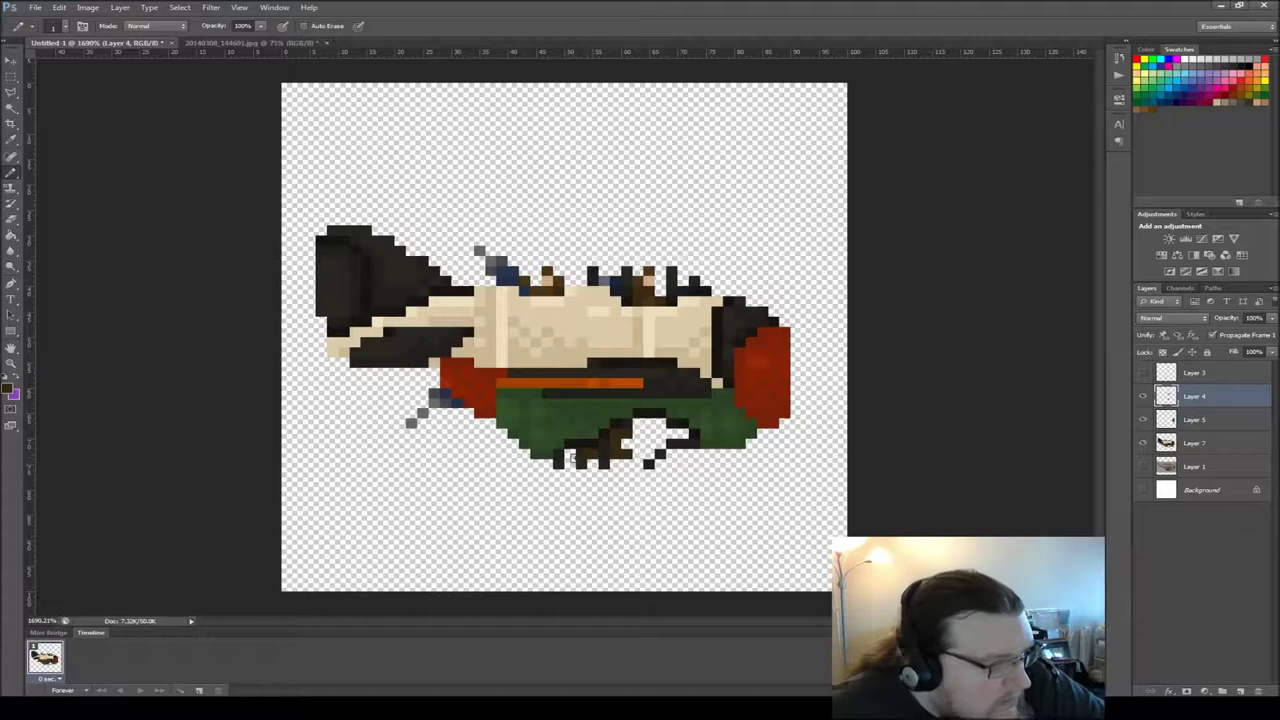
left_click(647, 286, "alt")
left_click(637, 435)
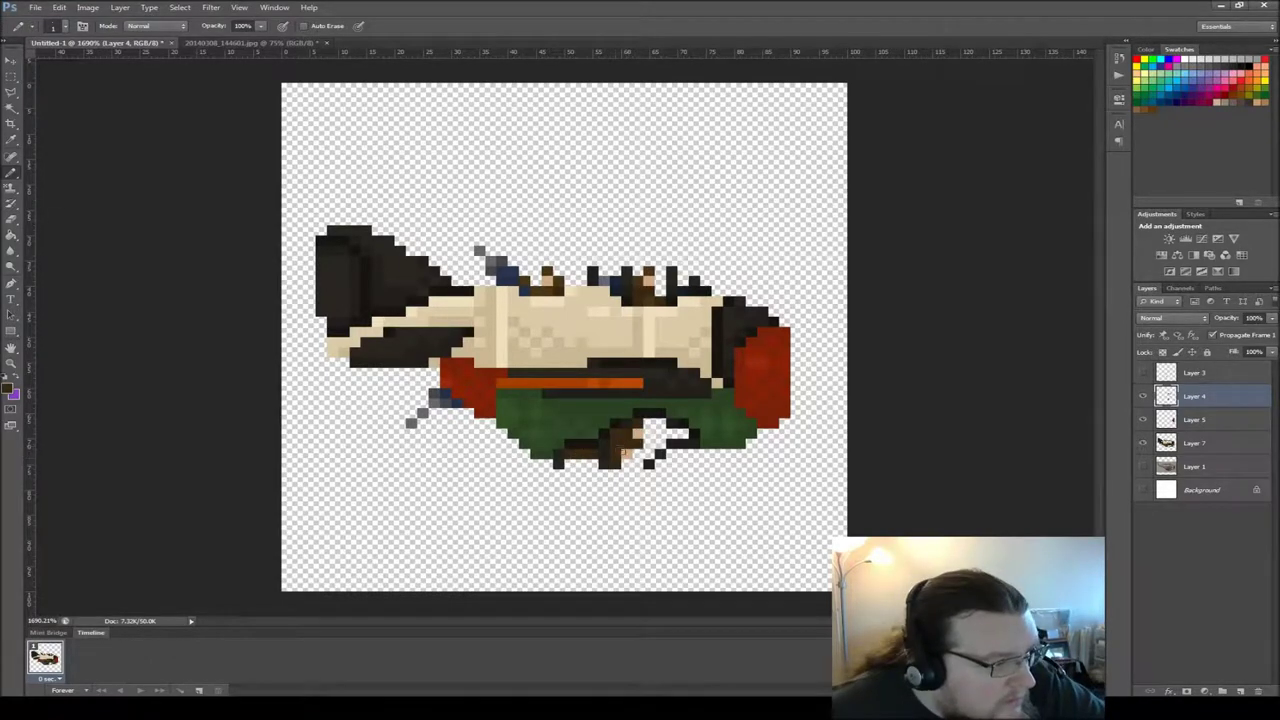
Recolor the belly crew member's lower row in gray-blue and erase the pixels covering the black window frame.
key("e")
left_click(11, 174)
left_click(8, 389)
left_click_drag(1043, 632, 1043, 541)
left_click(887, 560)
left_click(1176, 467)
left_click_drag(630, 454, 570, 454)
left_click(11, 220)
left_click(604, 454)
left_click(8, 389)
key("Return")
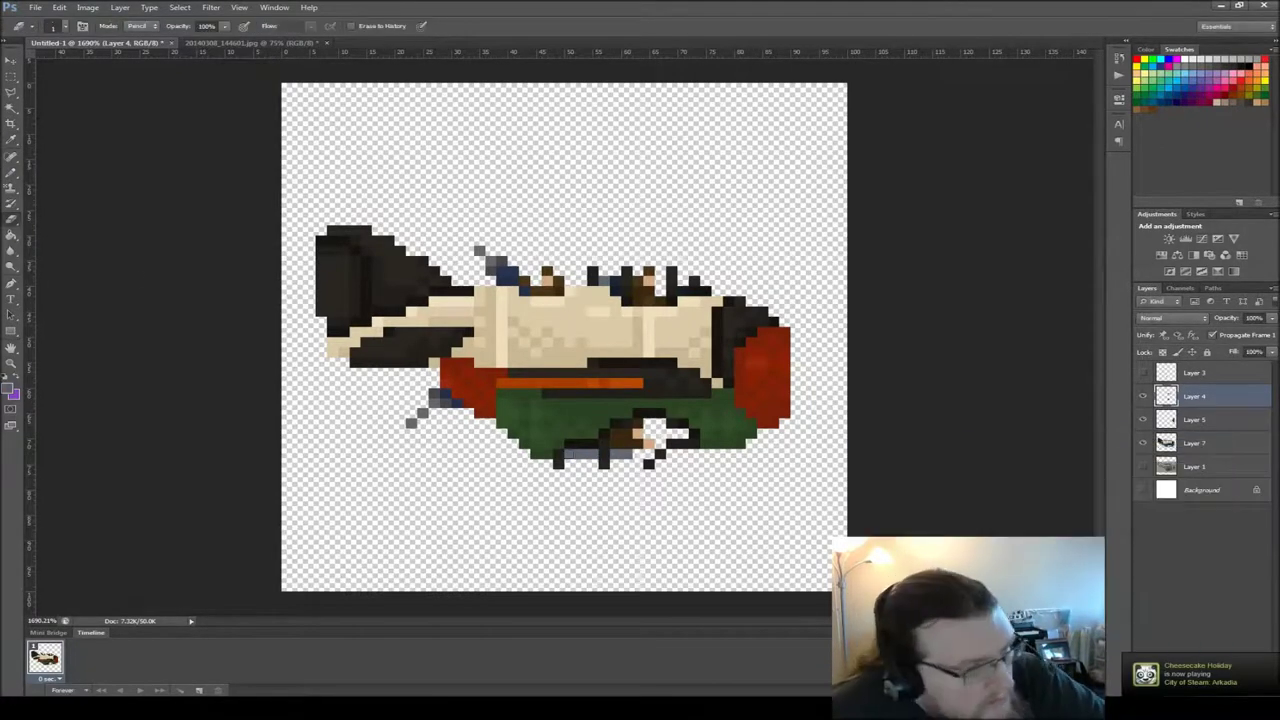
Show the glass on Layer 3 again and set its blend mode to Soft Light.
left_click(1143, 372)
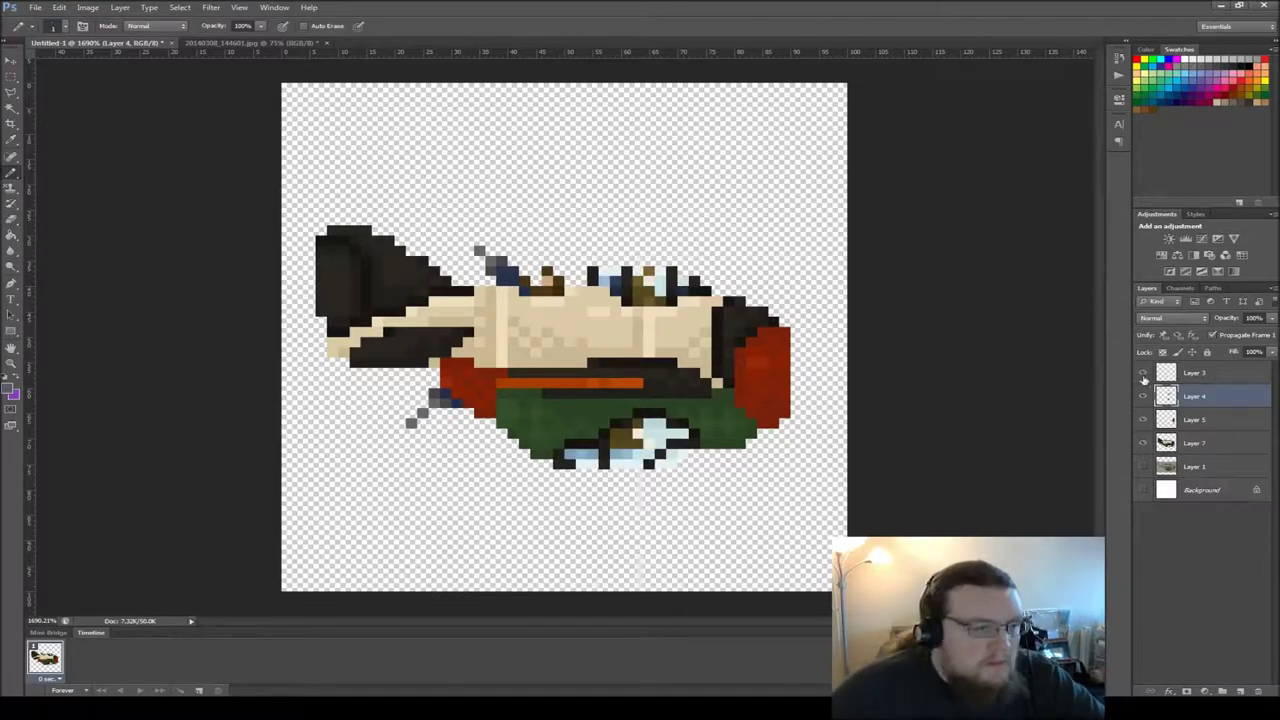
left_click(1210, 374)
scroll(1166, 320, "down", 5)
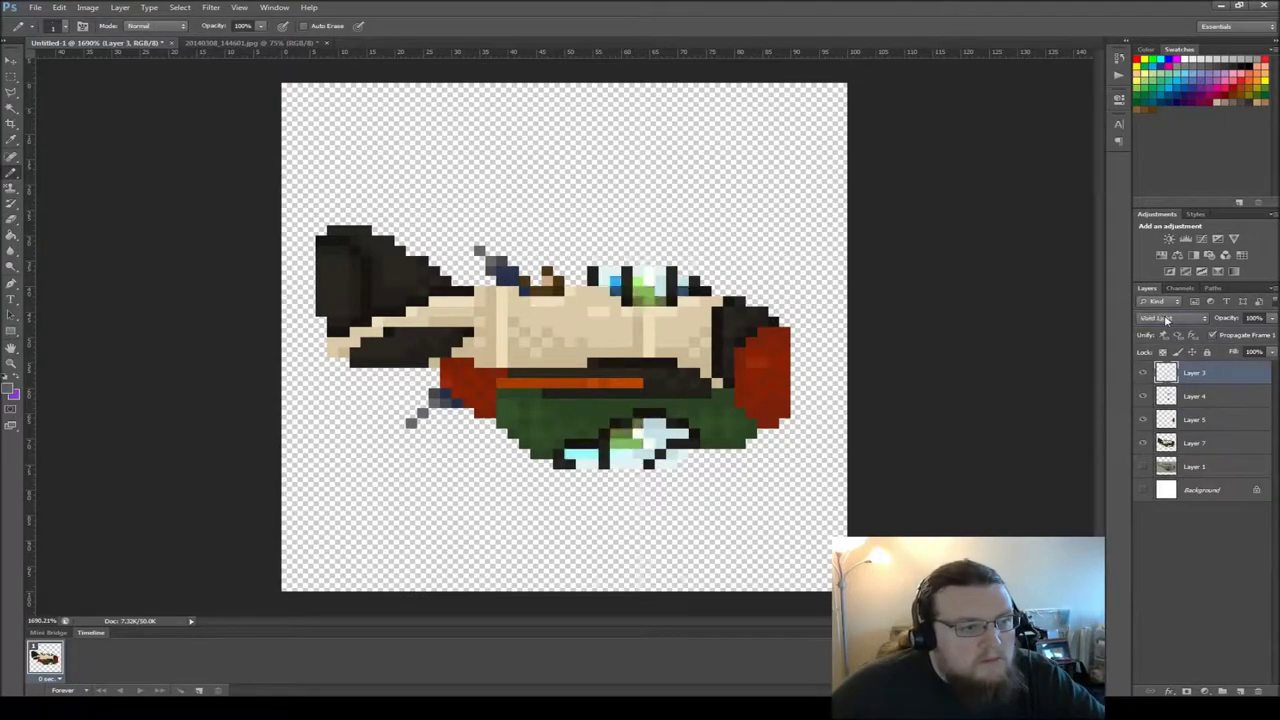
scroll(1166, 320, "up", 3)
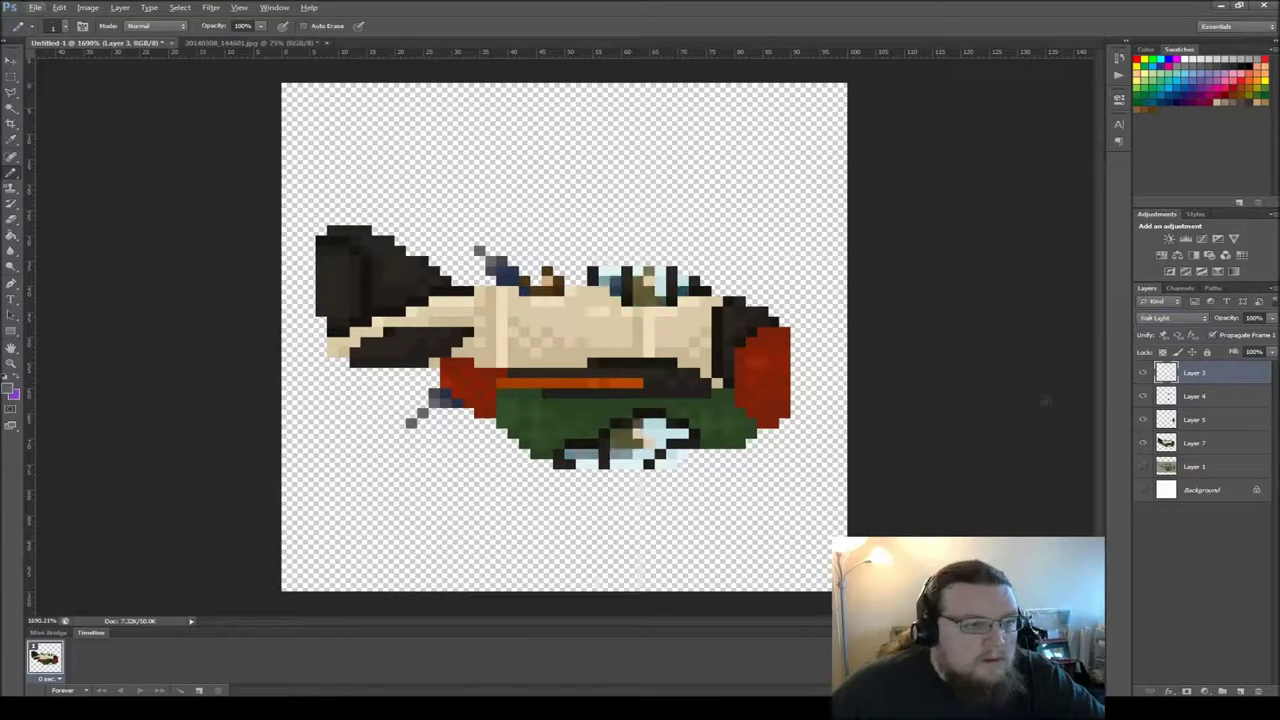
key("v")
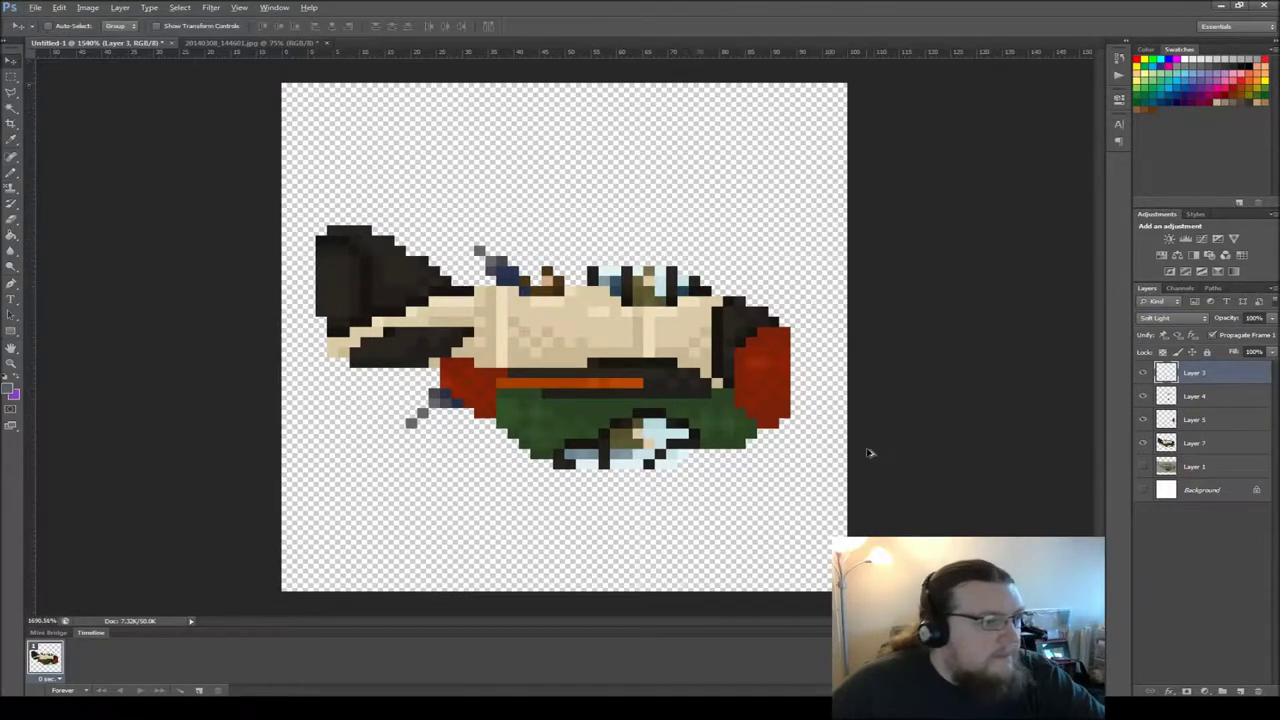
scroll(870, 452, "down", 6)
scroll(765, 466, "up", 4)
scroll(763, 466, "up", 1)
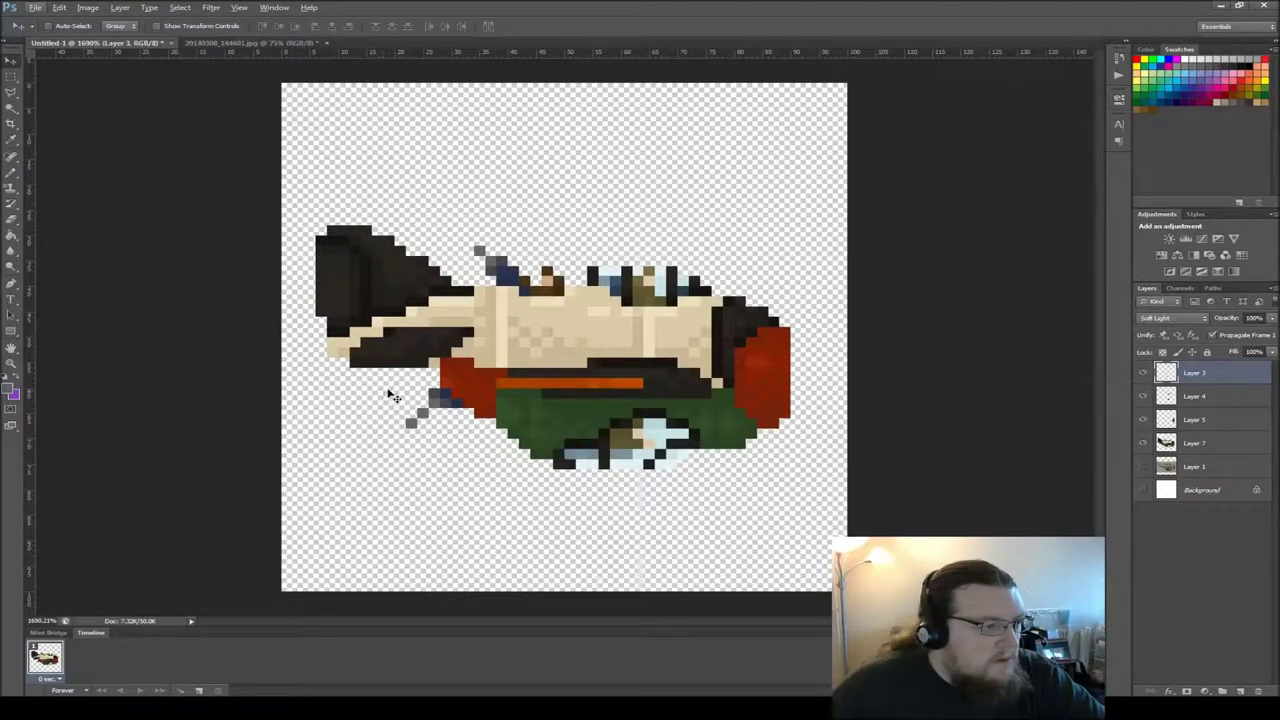
Pencil trim in the fuselage stripe's orange along the tailplane's lower edge and the fin's rear edge on Layer 7.
left_click(11, 219)
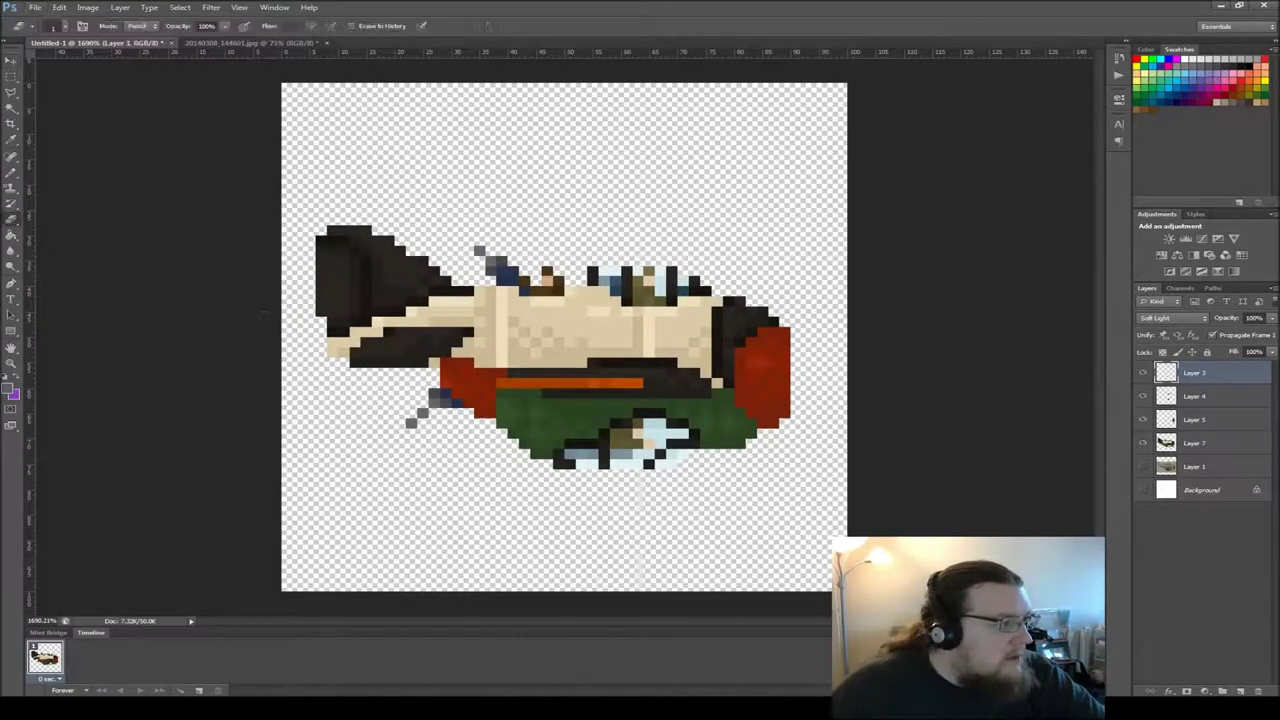
left_click(1218, 446)
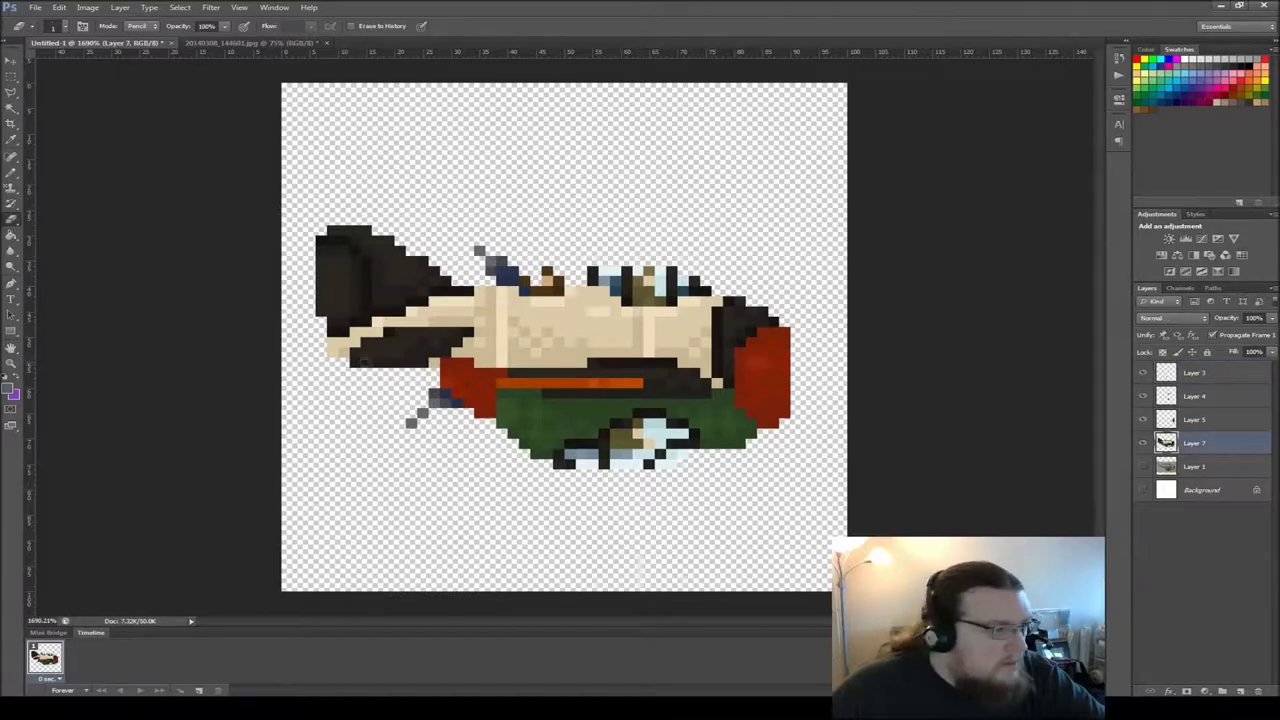
left_click(11, 173)
left_click(551, 382, "alt")
left_click_drag(350, 350, 428, 351)
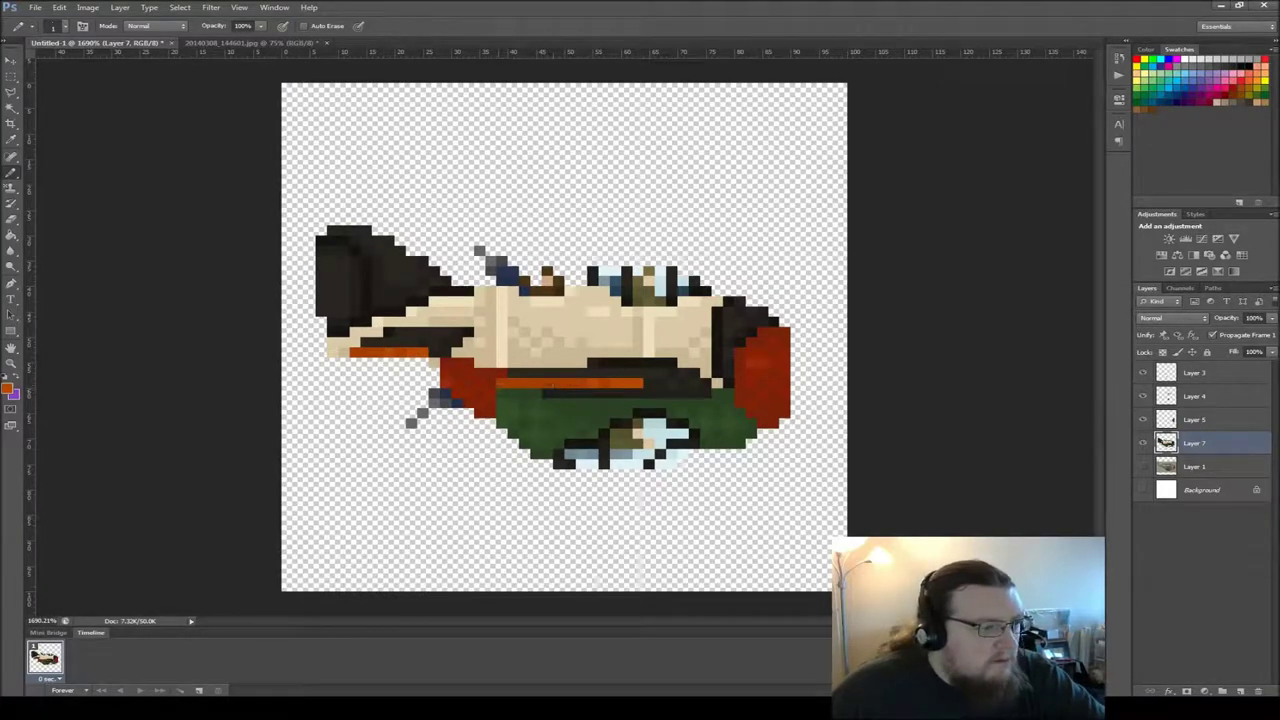
left_click_drag(324, 322, 321, 258)
left_click(332, 231)
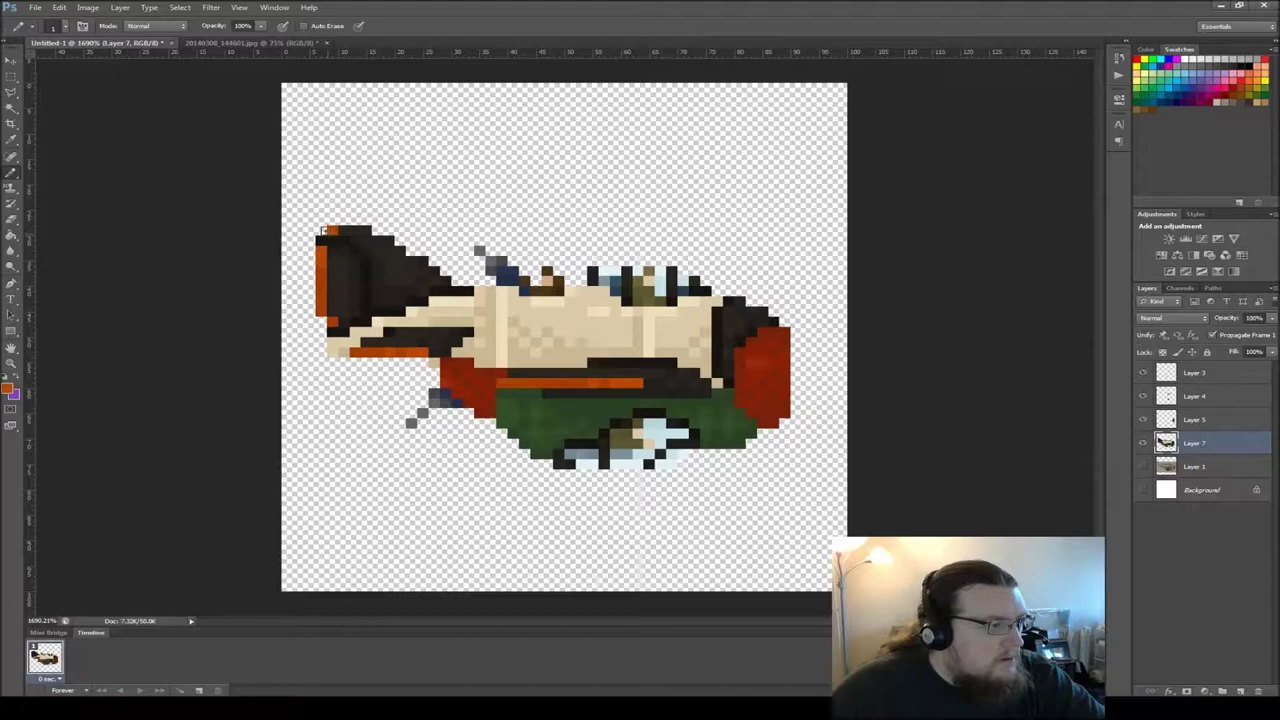
Merge Layer 7 with Layer 5 and pencil the sampled near-black along the rear and upper edge of the red nose.
scroll(522, 344, "down", 3)
scroll(540, 348, "up", 2)
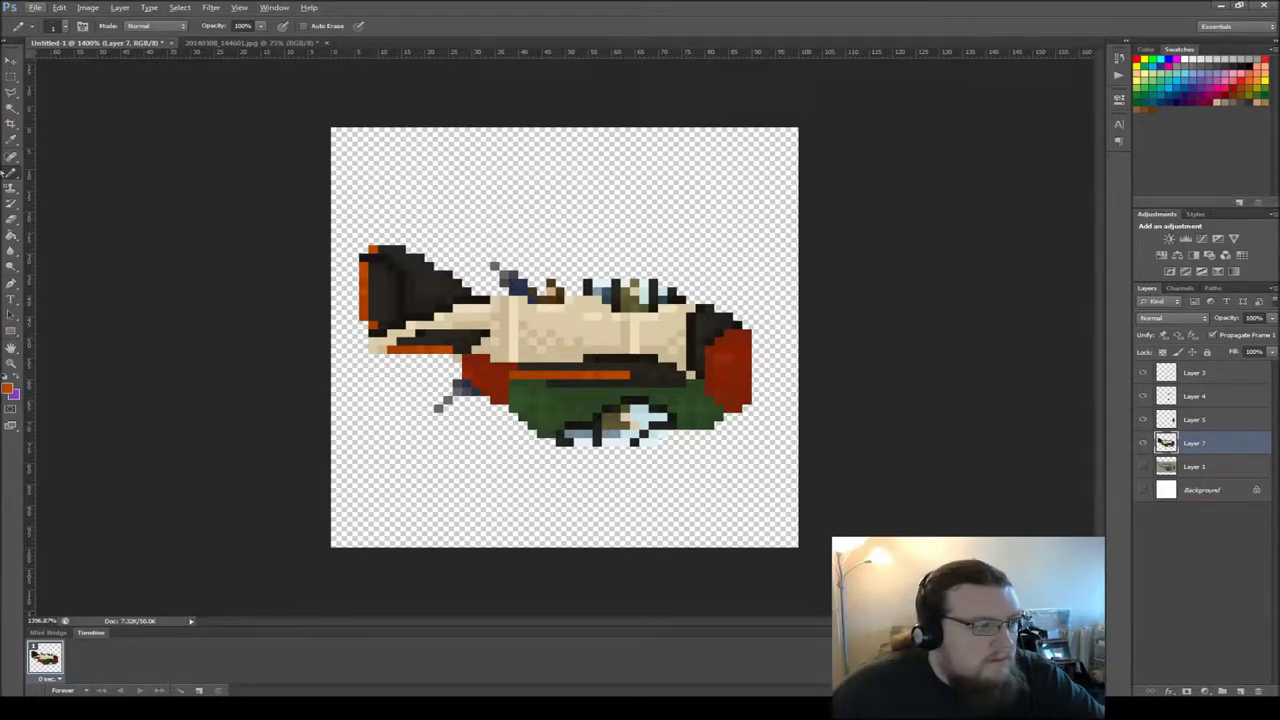
left_click(723, 323, "alt")
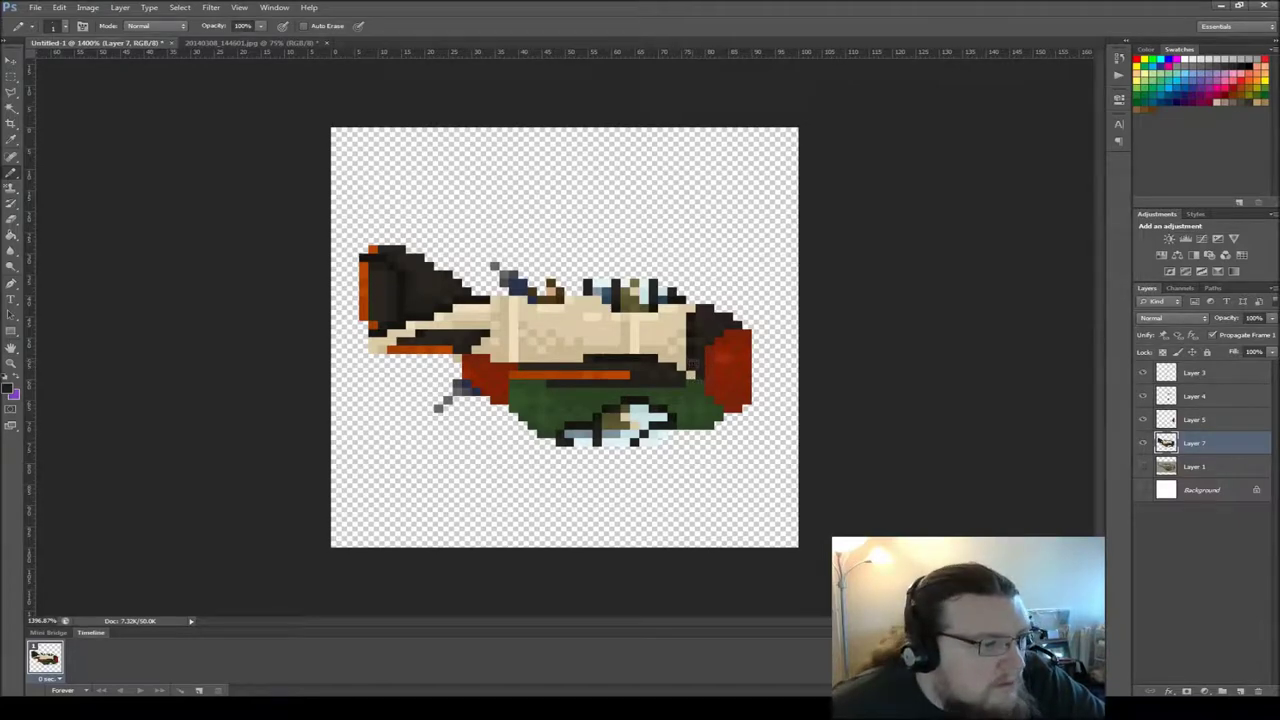
left_click(1208, 422, "shift")
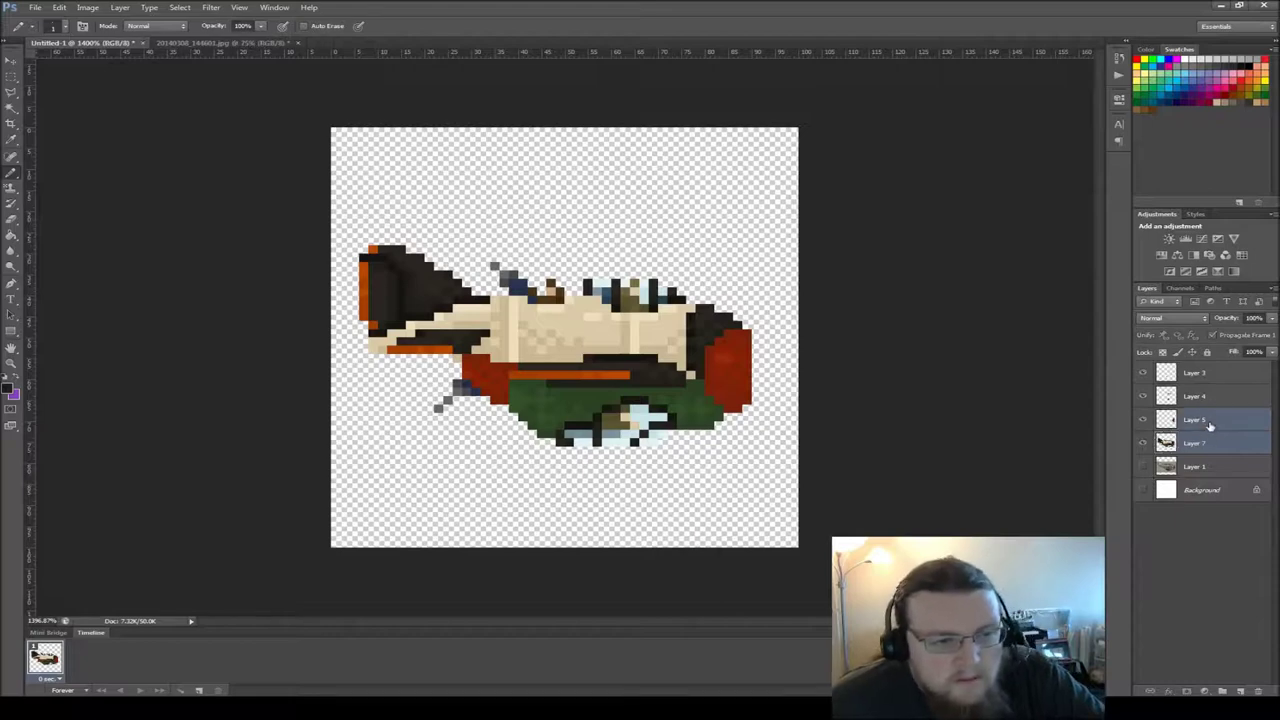
key("ctrl+e")
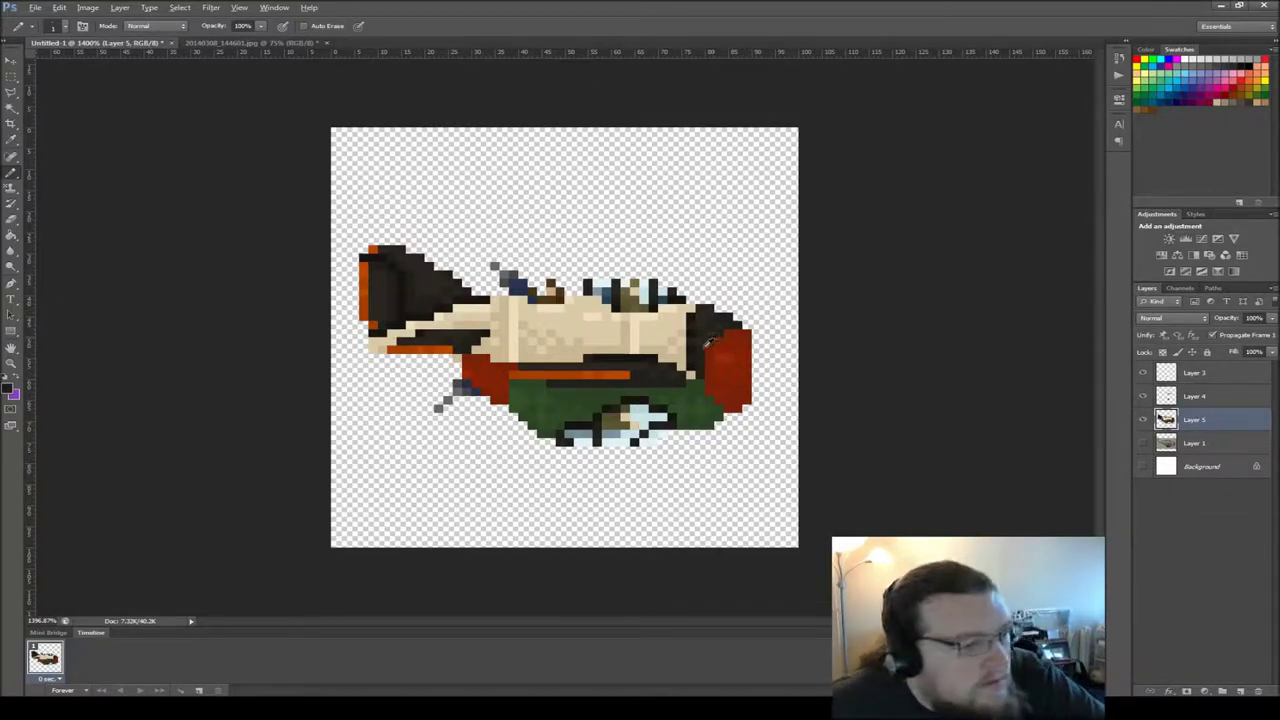
left_click_drag(709, 375, 708, 351)
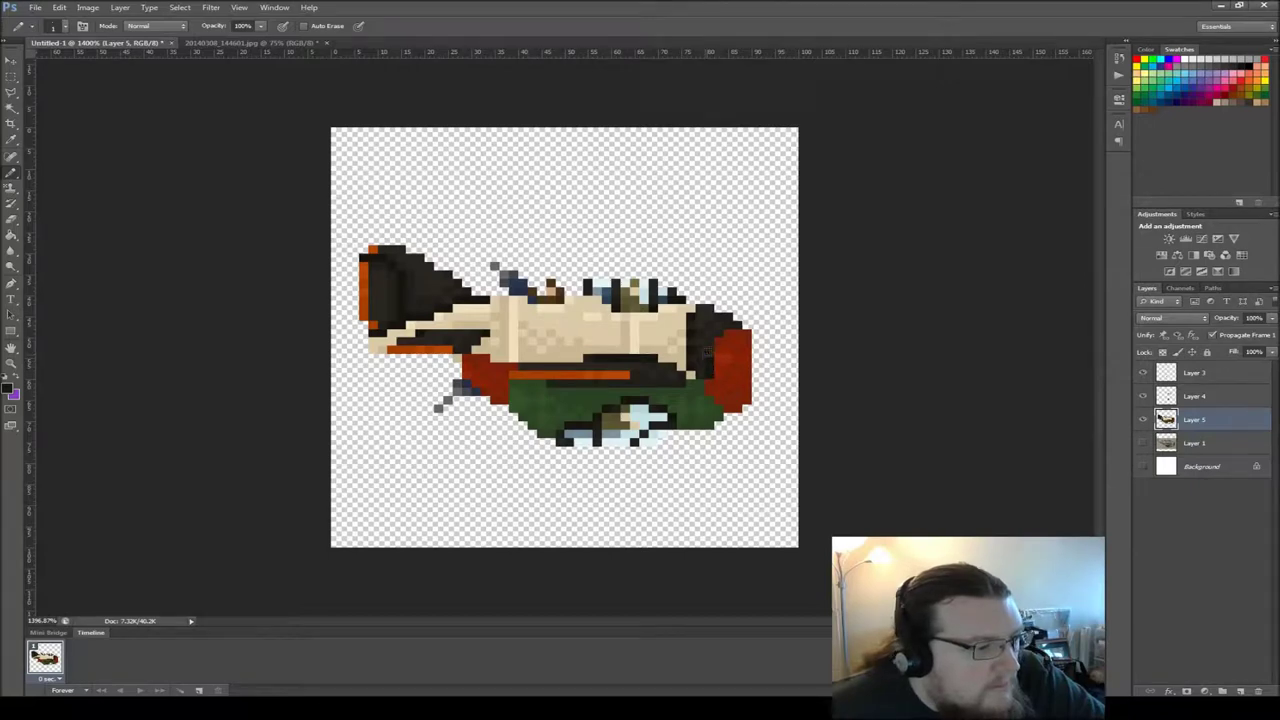
left_click(727, 334)
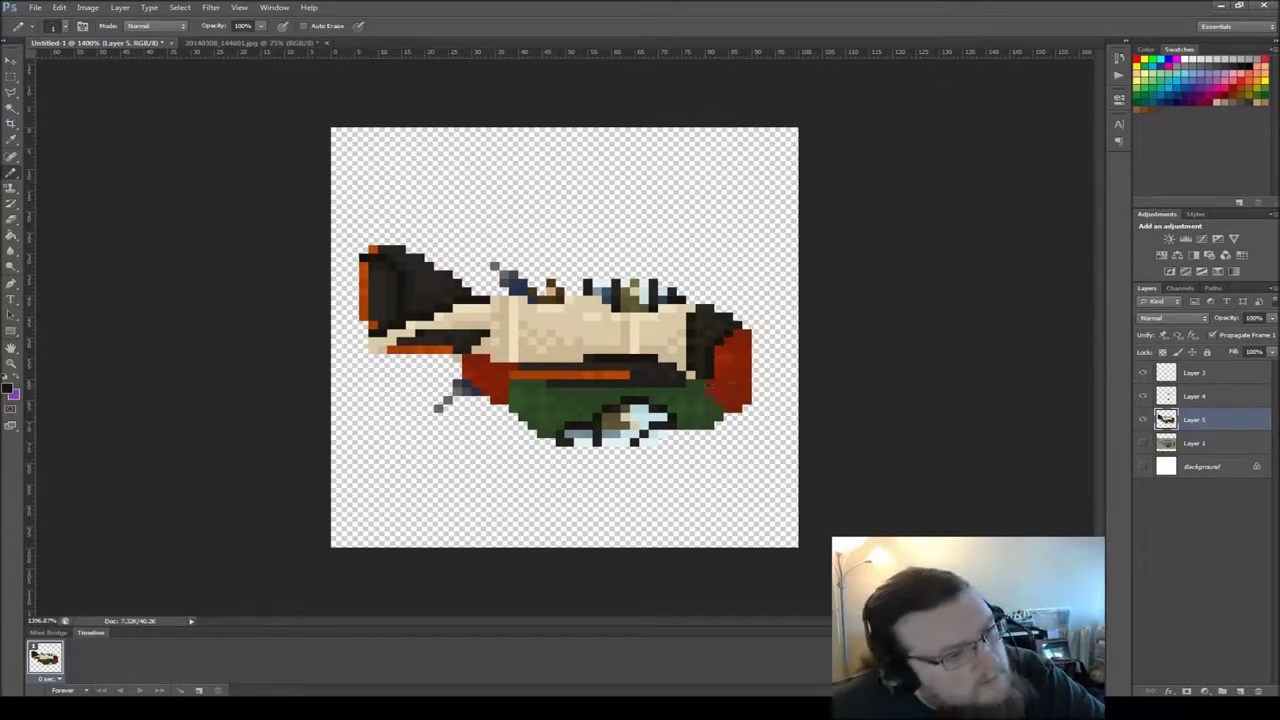
Extend the near-black edge behind the red nose downward and shift Layers 3, 4 and 5 together slightly toward the tail side.
left_click_drag(709, 385, 709, 393)
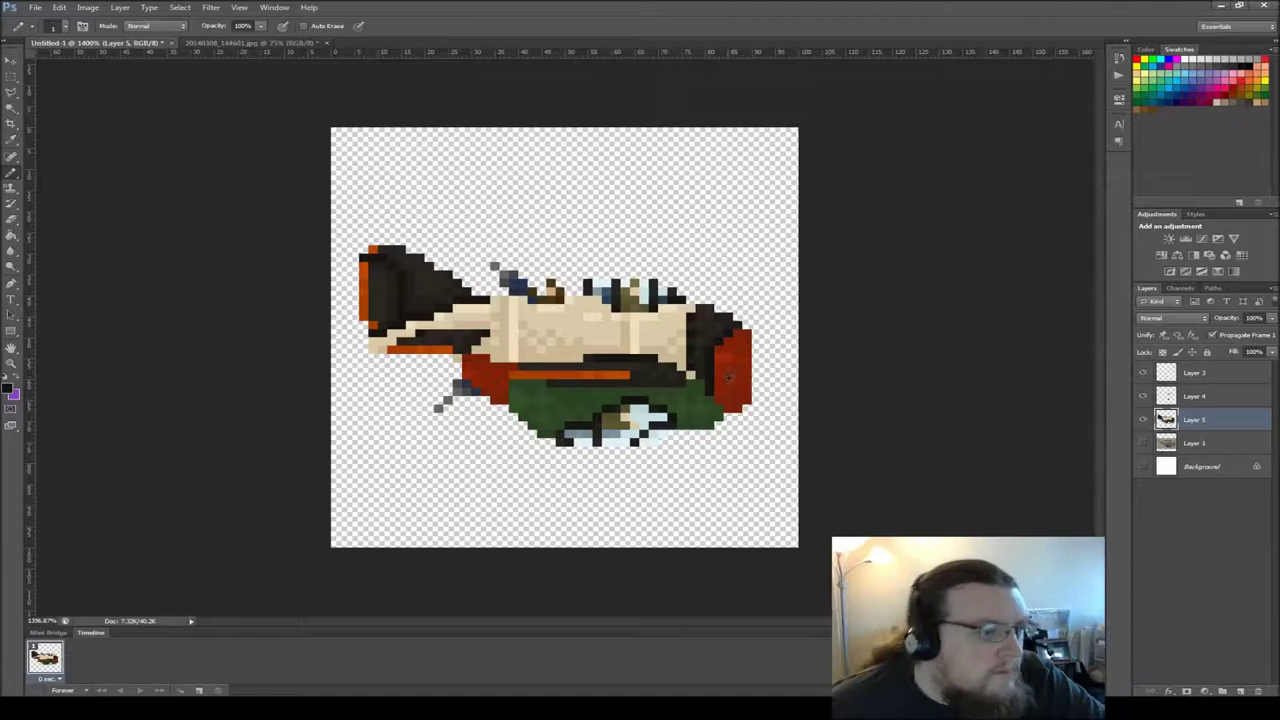
scroll(684, 386, "down", 4)
scroll(690, 397, "up", 3)
left_click(9, 60)
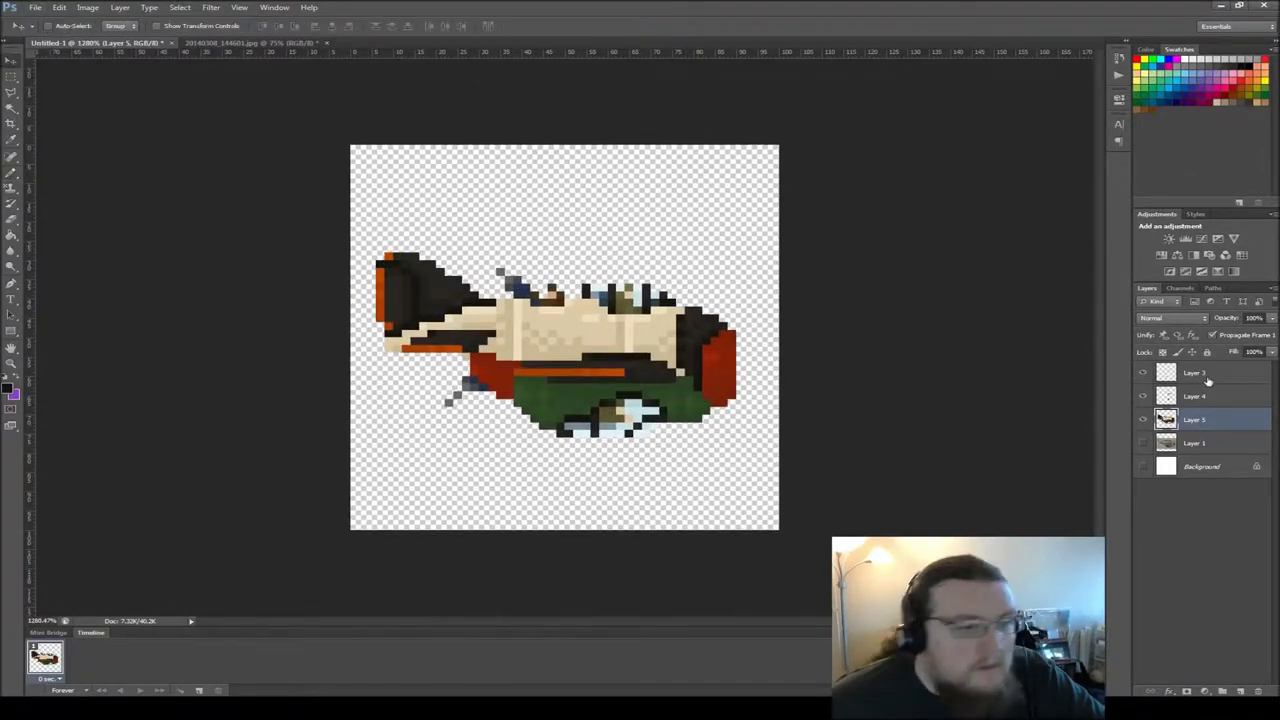
left_click(1210, 376, "shift")
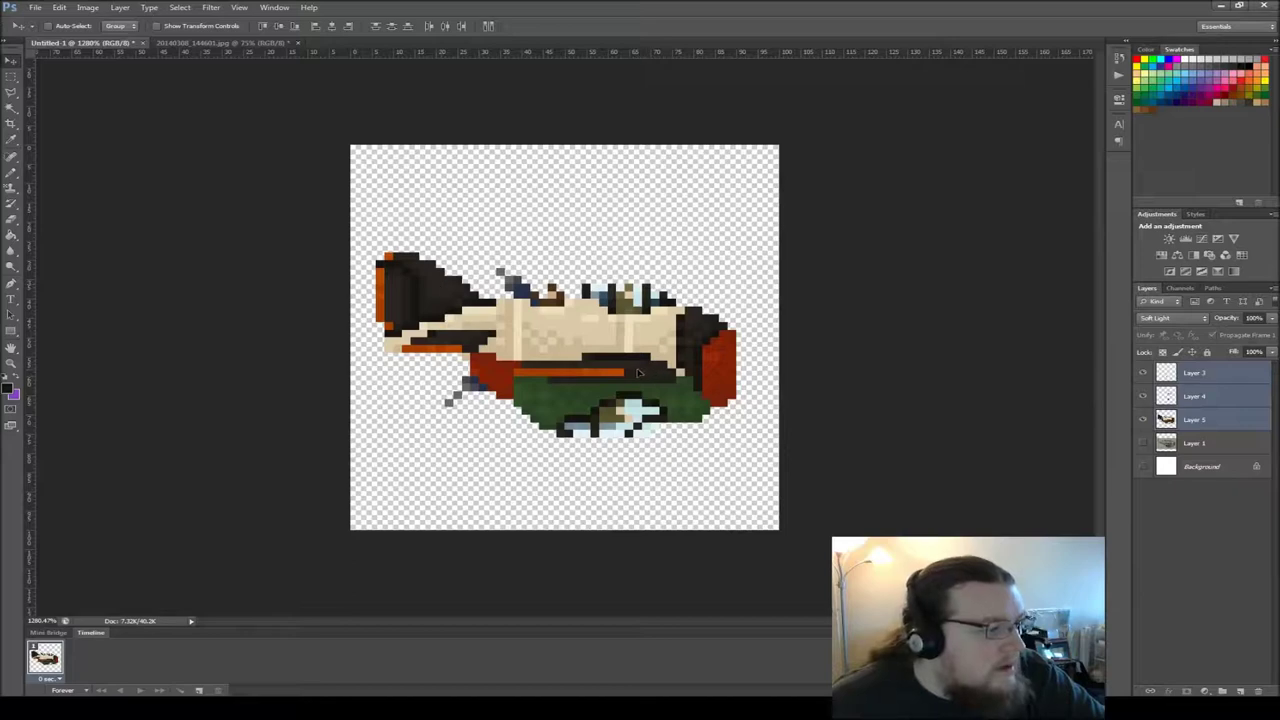
left_click_drag(637, 373, 620, 373)
Add a new Layer 6 and place it directly beneath Layer 5.
left_click(1229, 402)
left_click(1226, 420)
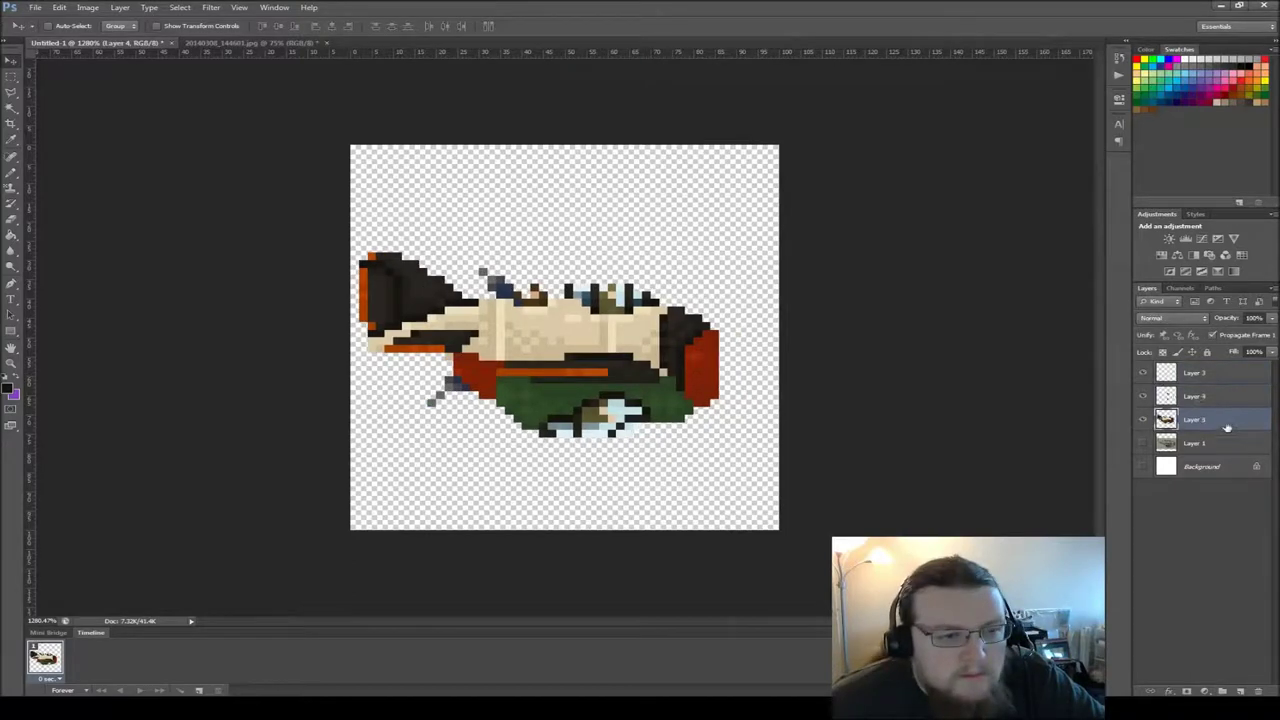
left_click(1240, 690)
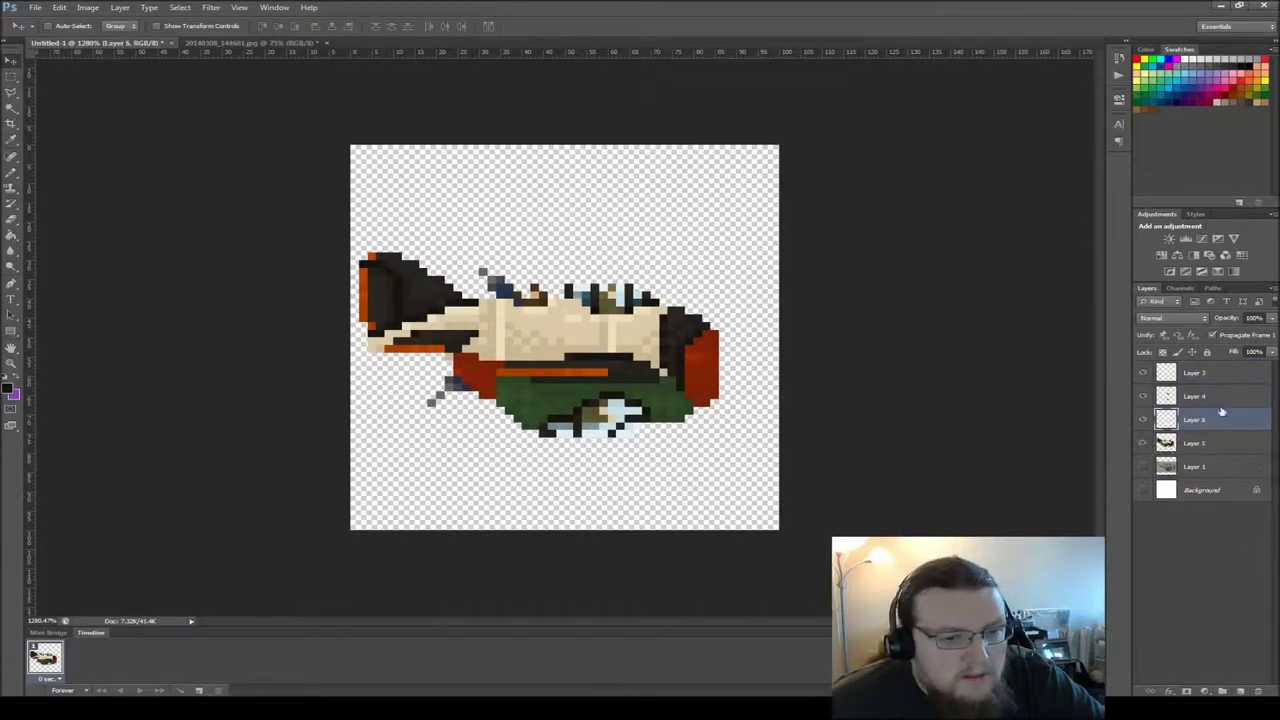
left_click_drag(1213, 423, 1217, 457)
Pencil a near-black vertical collar and a pointed propeller spinner ahead of the red nose on Layer 6.
left_click(11, 172)
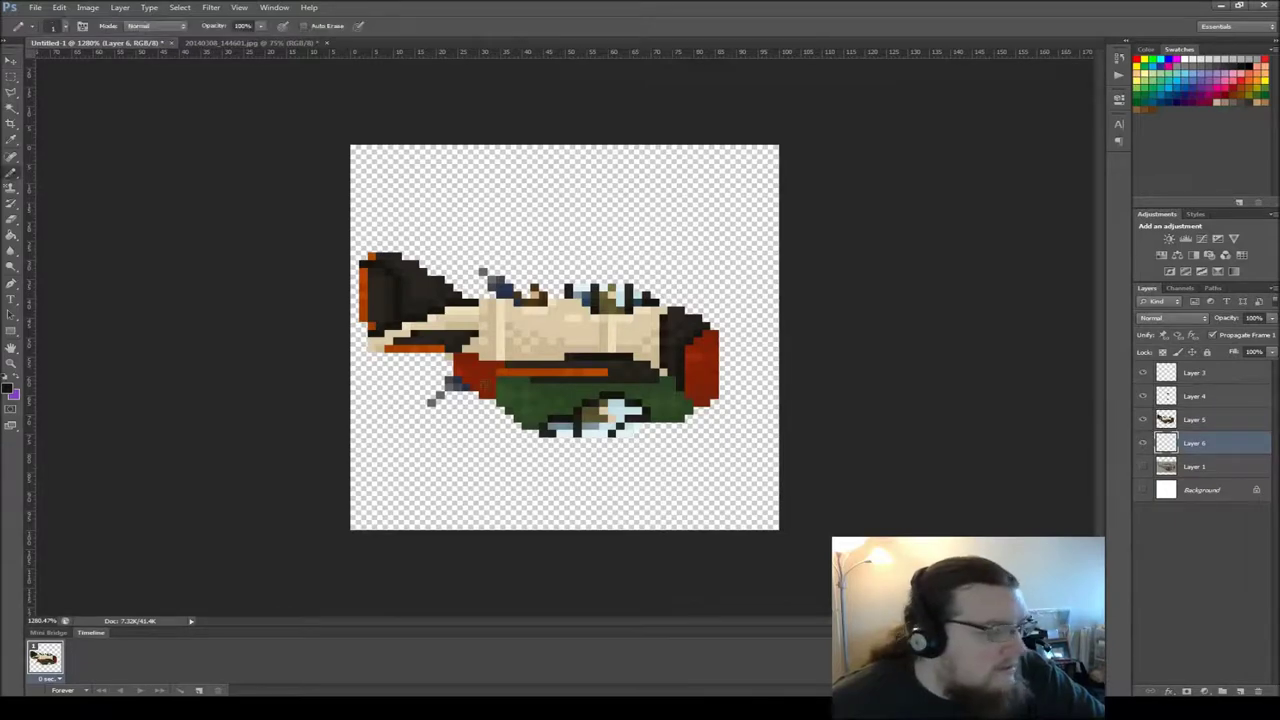
left_click_drag(723, 346, 727, 371)
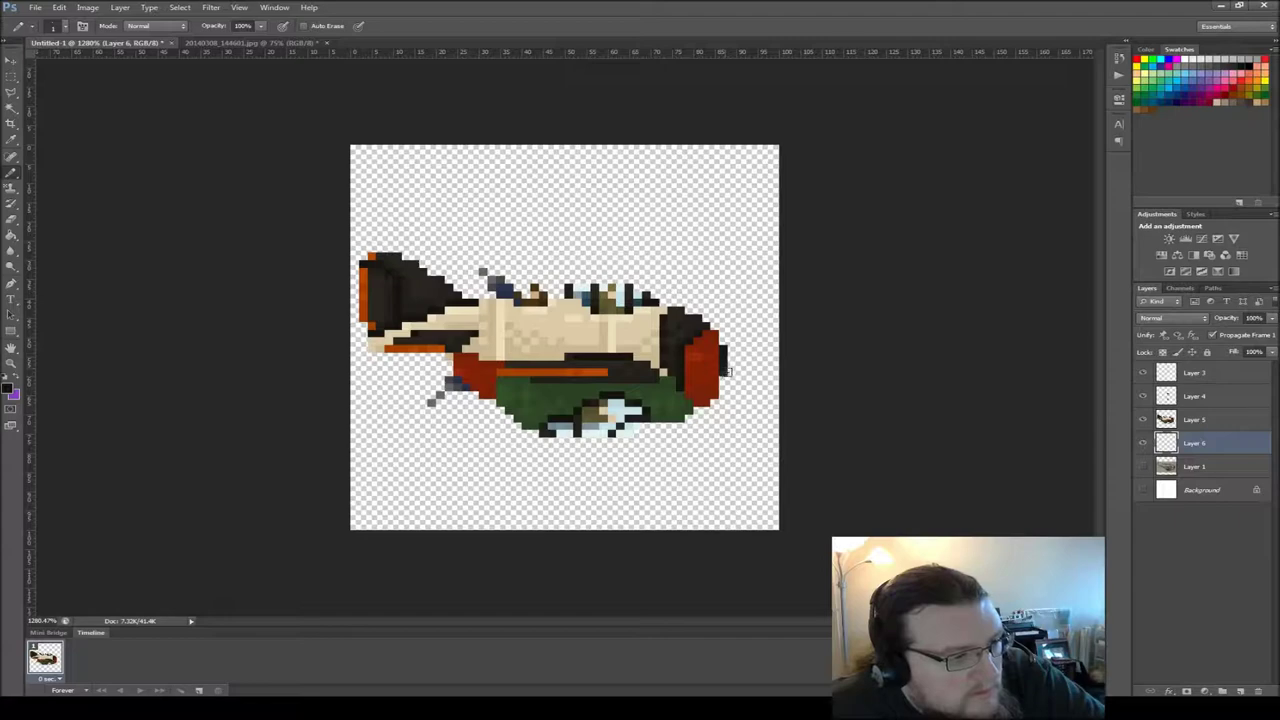
key("ctrl+z")
left_click_drag(723, 342, 724, 386)
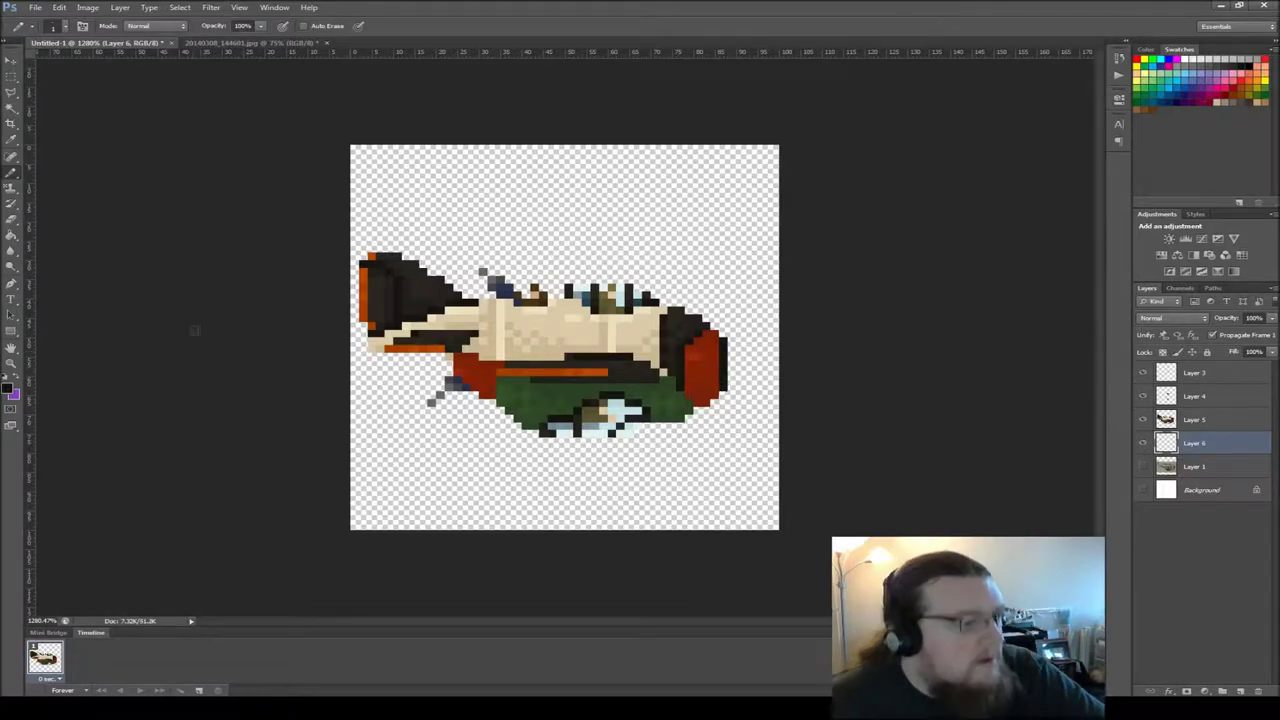
left_click(733, 358)
left_click_drag(735, 366, 733, 357)
key("ctrl+z")
left_click(740, 364)
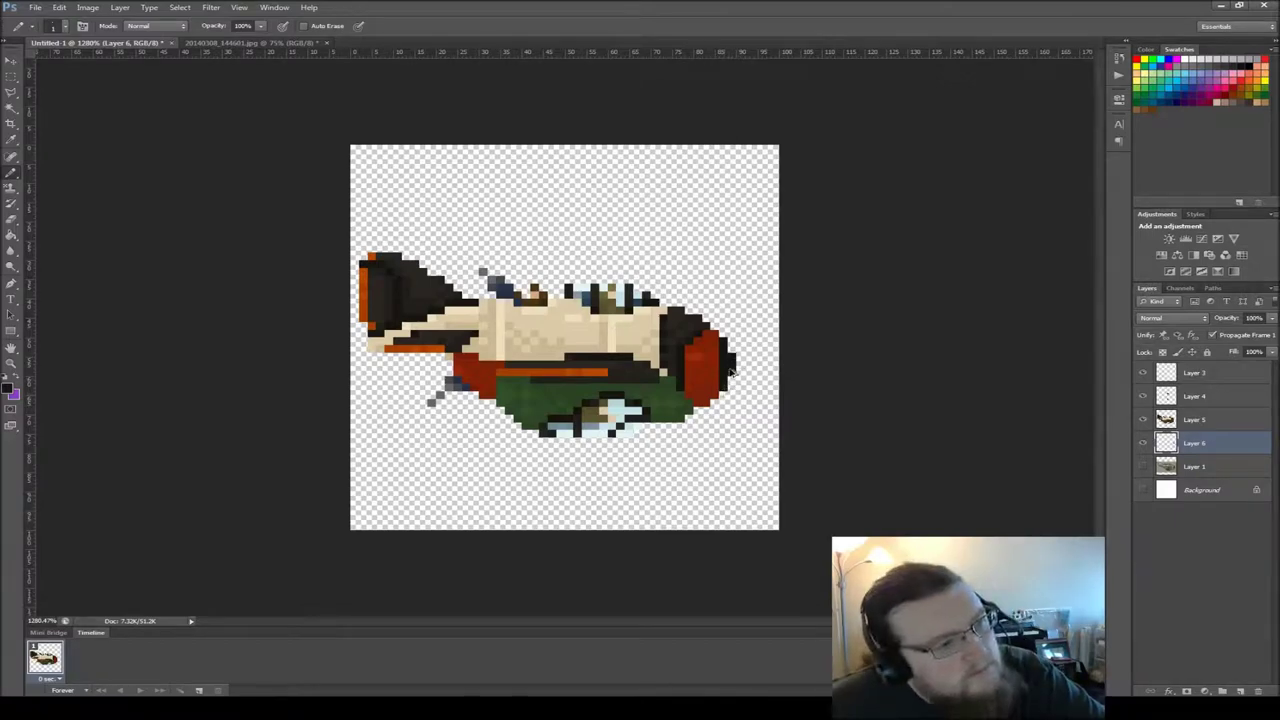
left_click_drag(740, 357, 741, 371)
left_click(749, 365)
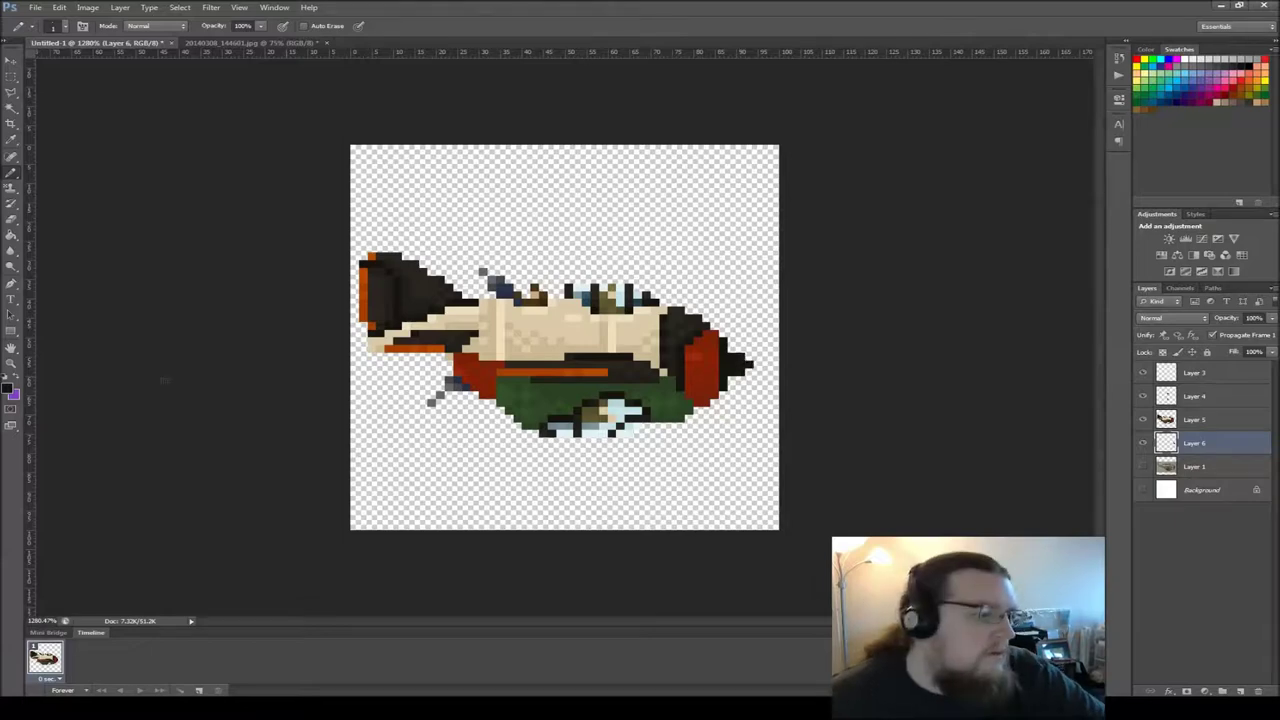
Recolor the spinner in the nose's sampled reds and its collar in gray-blue on Layer 6, hiding Layer 3 while recoloring the collar.
left_click(705, 363, "alt")
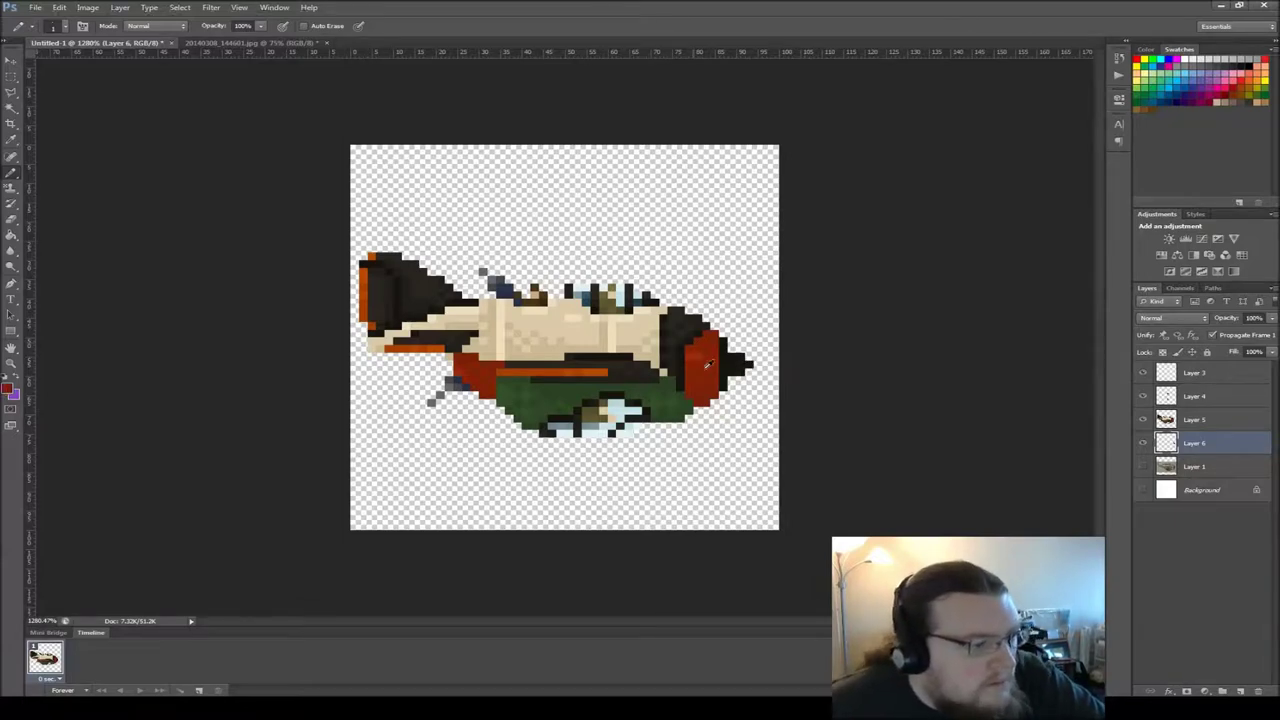
left_click_drag(741, 372, 749, 366)
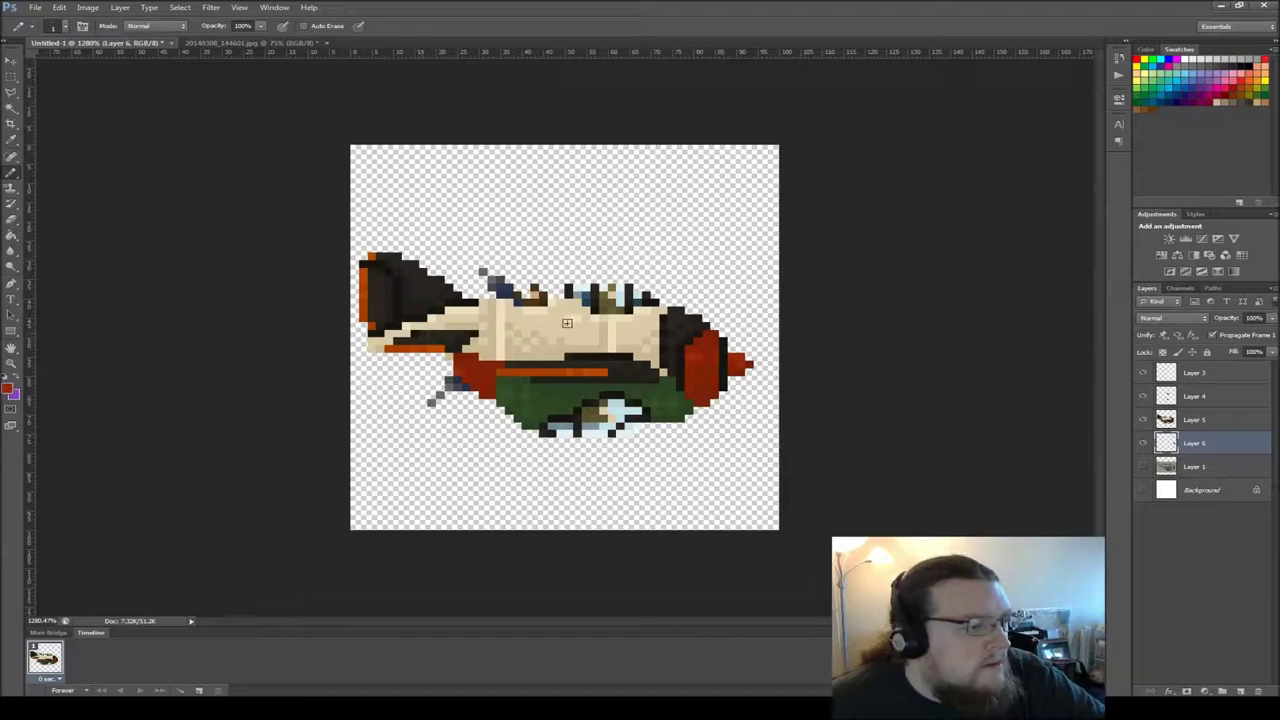
left_click(1143, 372)
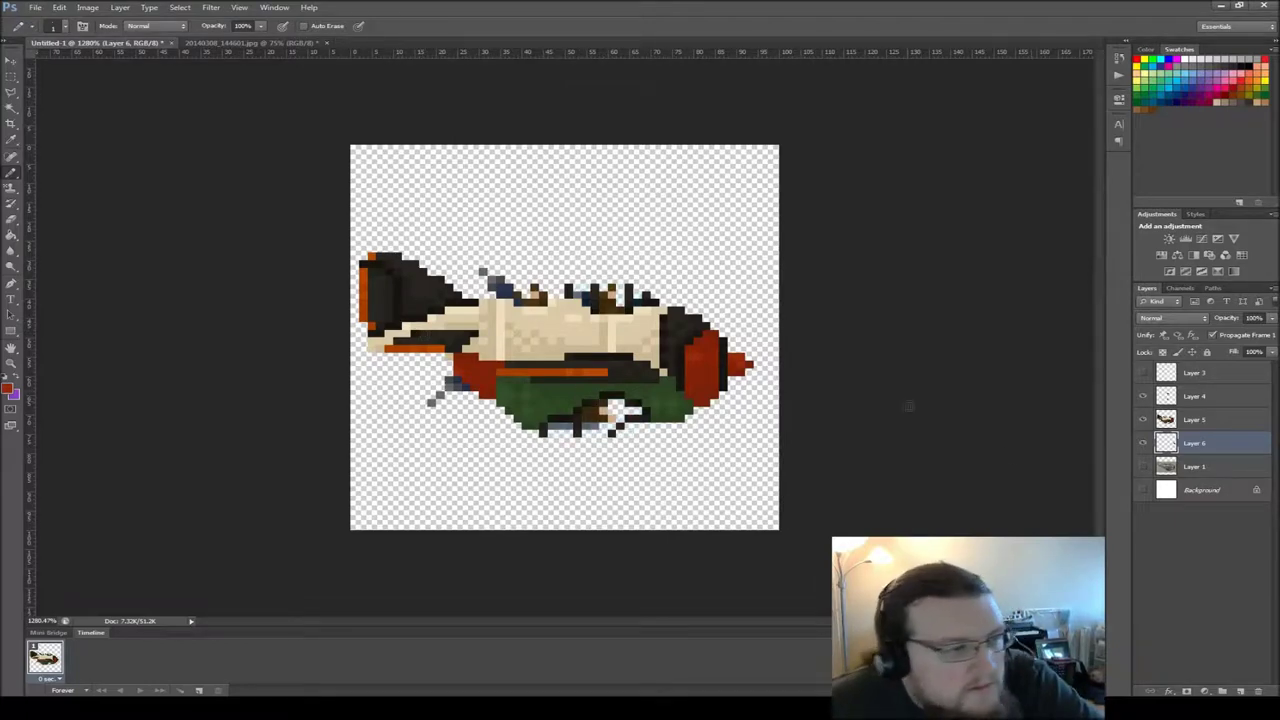
left_click_drag(734, 346, 728, 383)
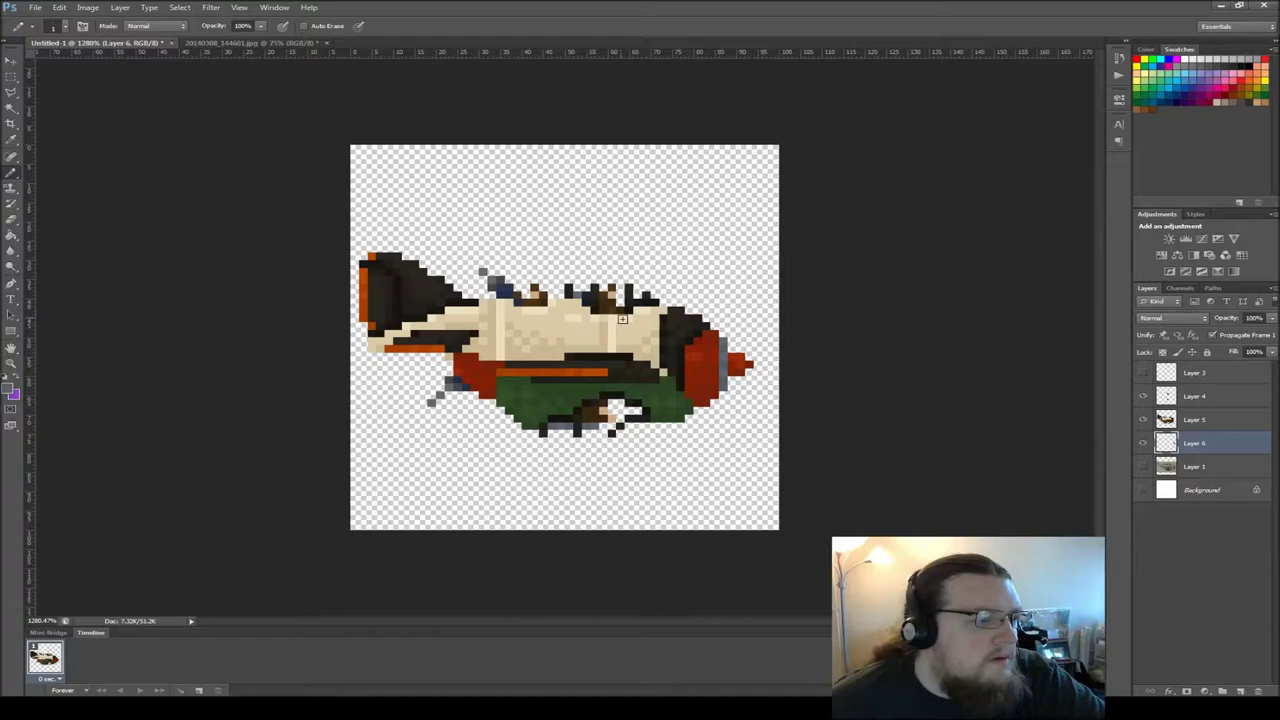
left_click(1143, 373)
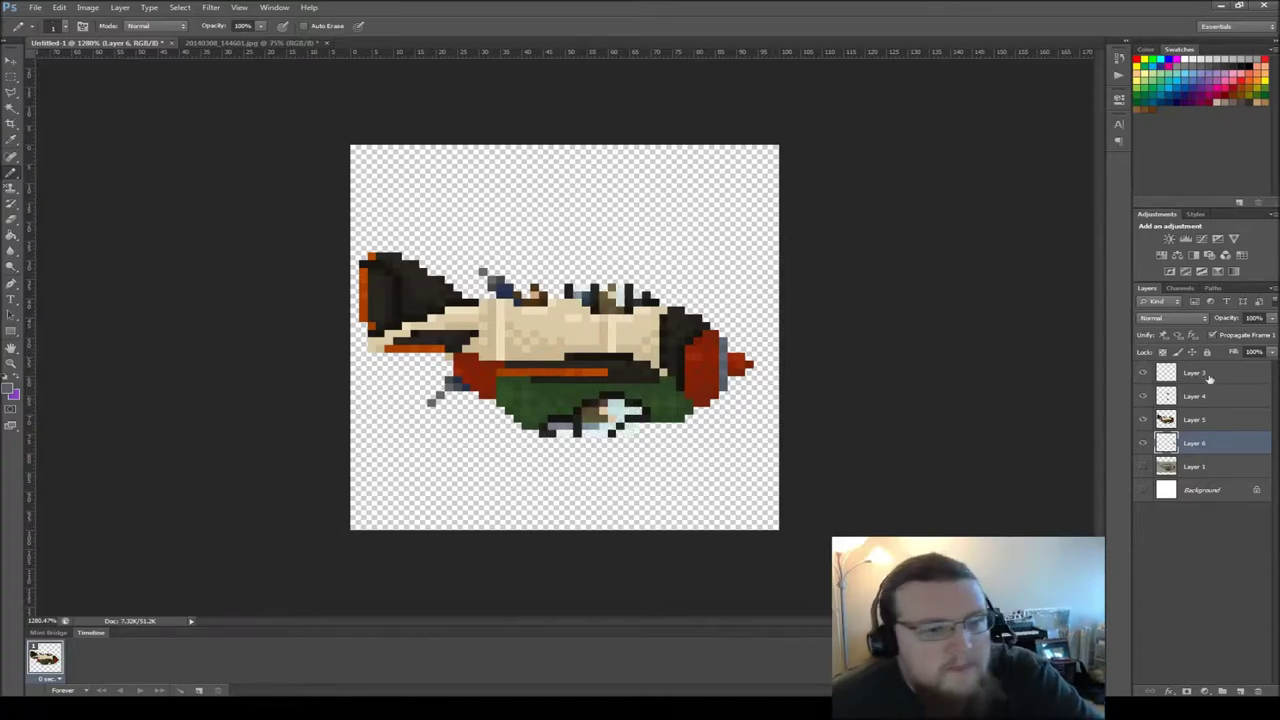
left_click(1199, 421)
left_click(1196, 447)
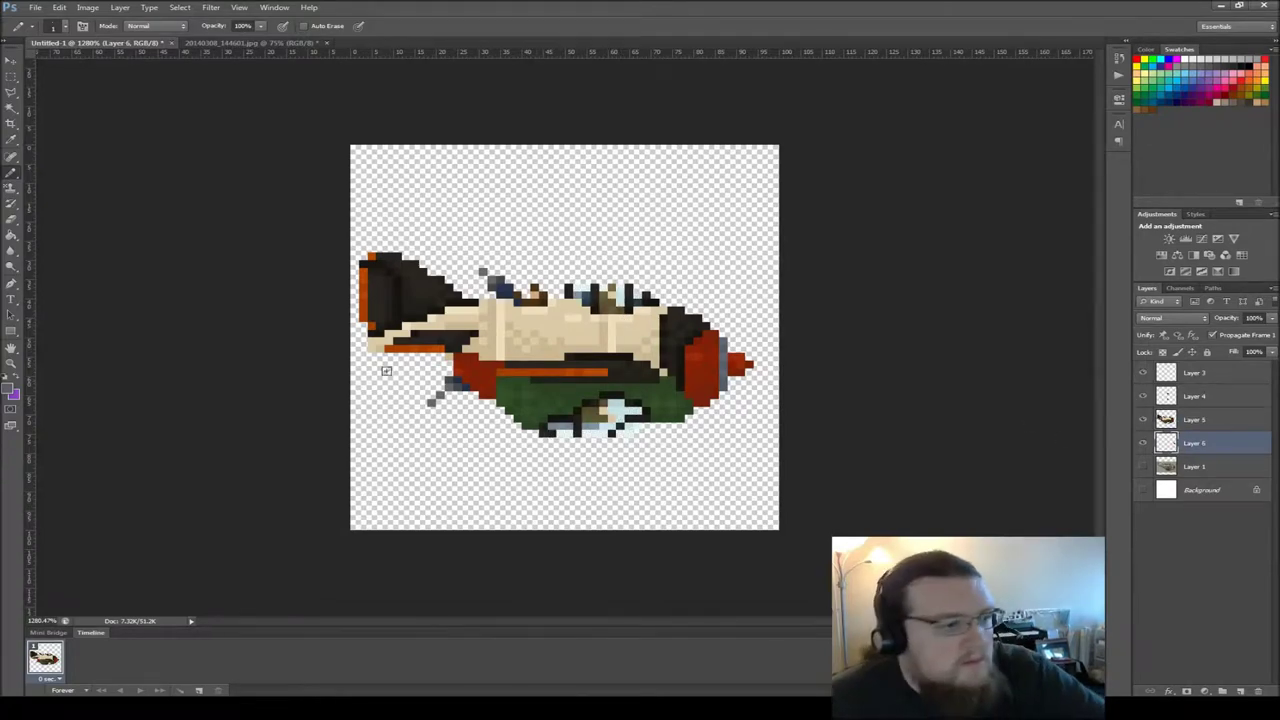
Pick a near-black foreground (Lab 7, 0, -2) and pencil thin vertical propeller blades above and below the spinner, with loose pixels beneath the lower blade.
left_click(11, 392)
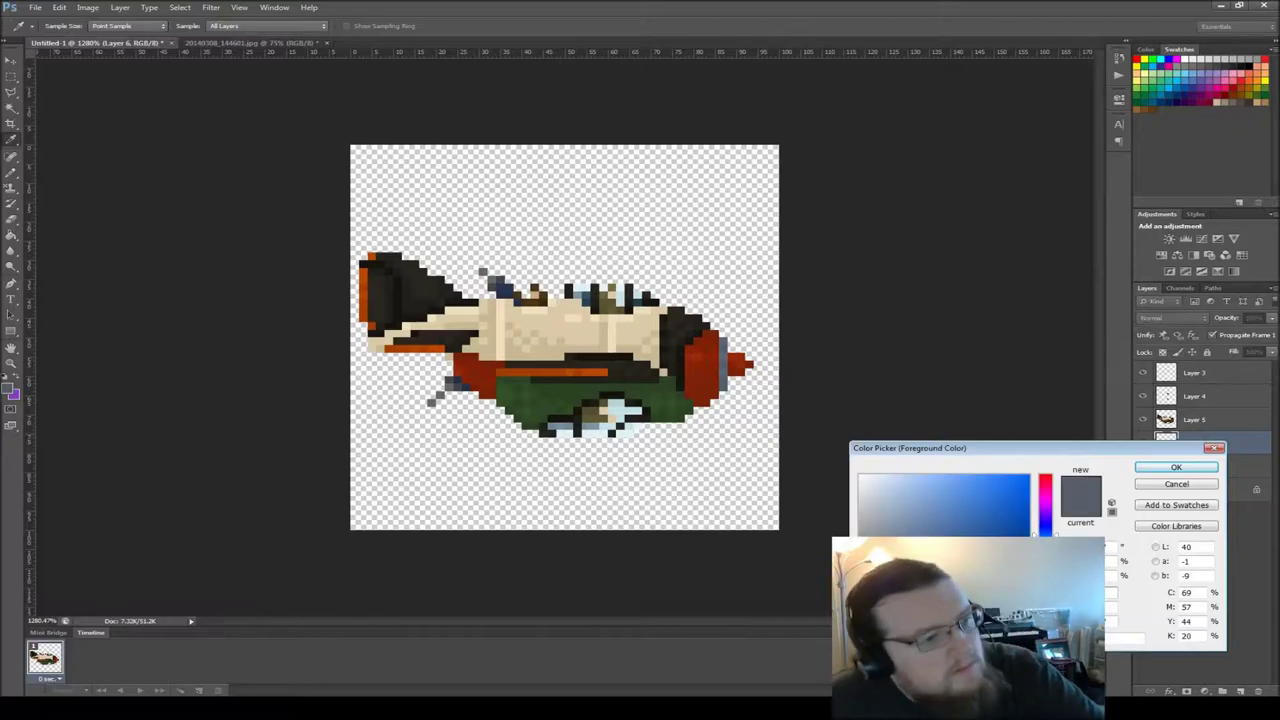
left_click(886, 628)
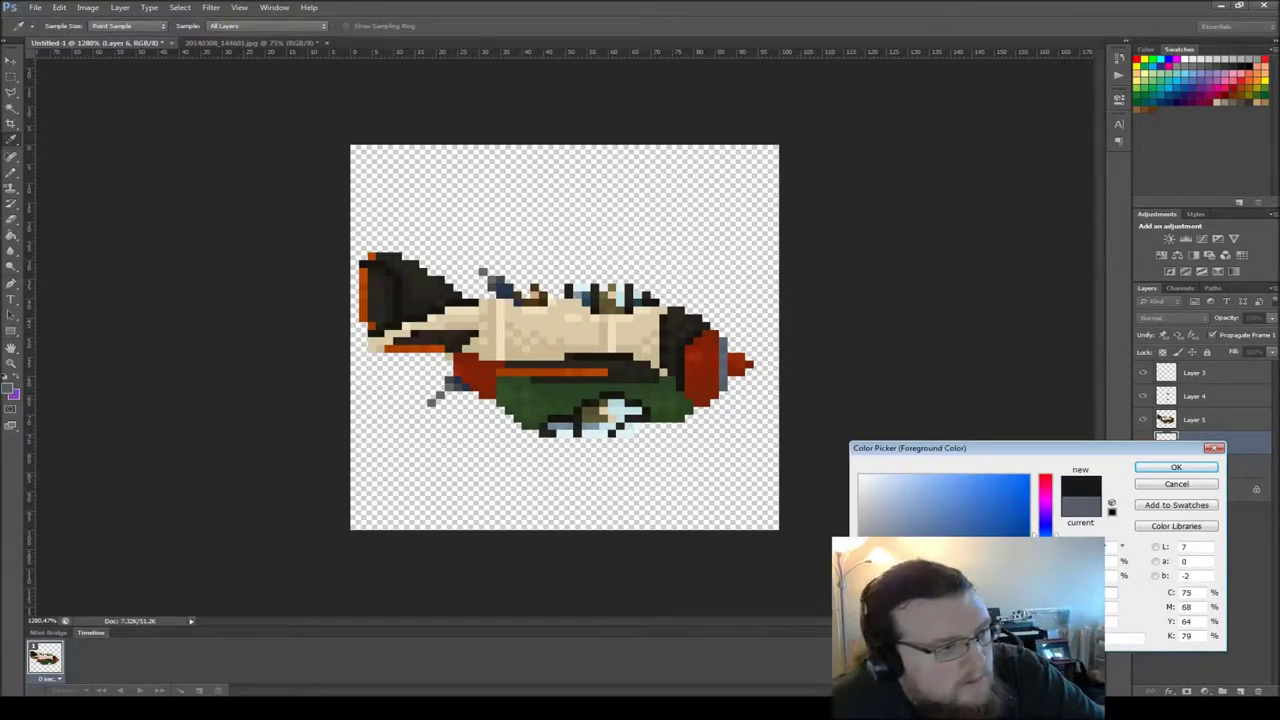
key("Return")
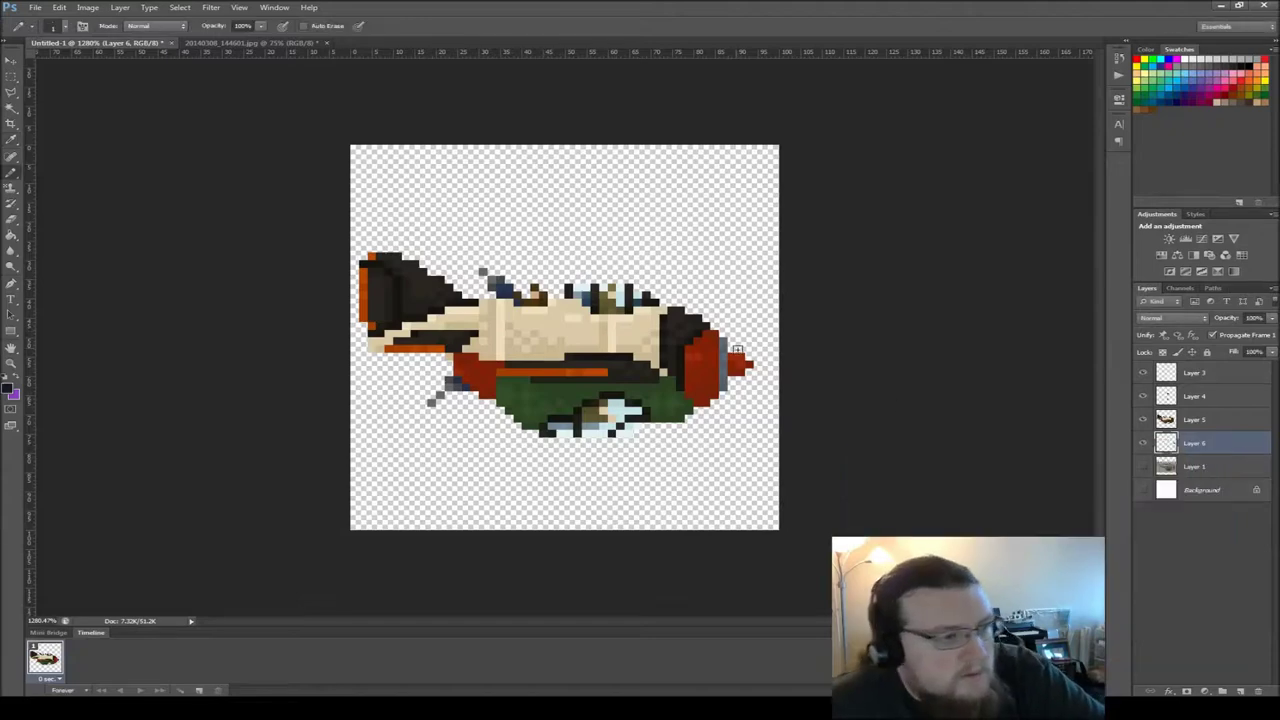
left_click_drag(740, 352, 740, 254)
key("ctrl+z")
left_click_drag(741, 349, 741, 288)
left_click_drag(741, 380, 748, 431)
key("ctrl+z")
left_click_drag(740, 376, 741, 437)
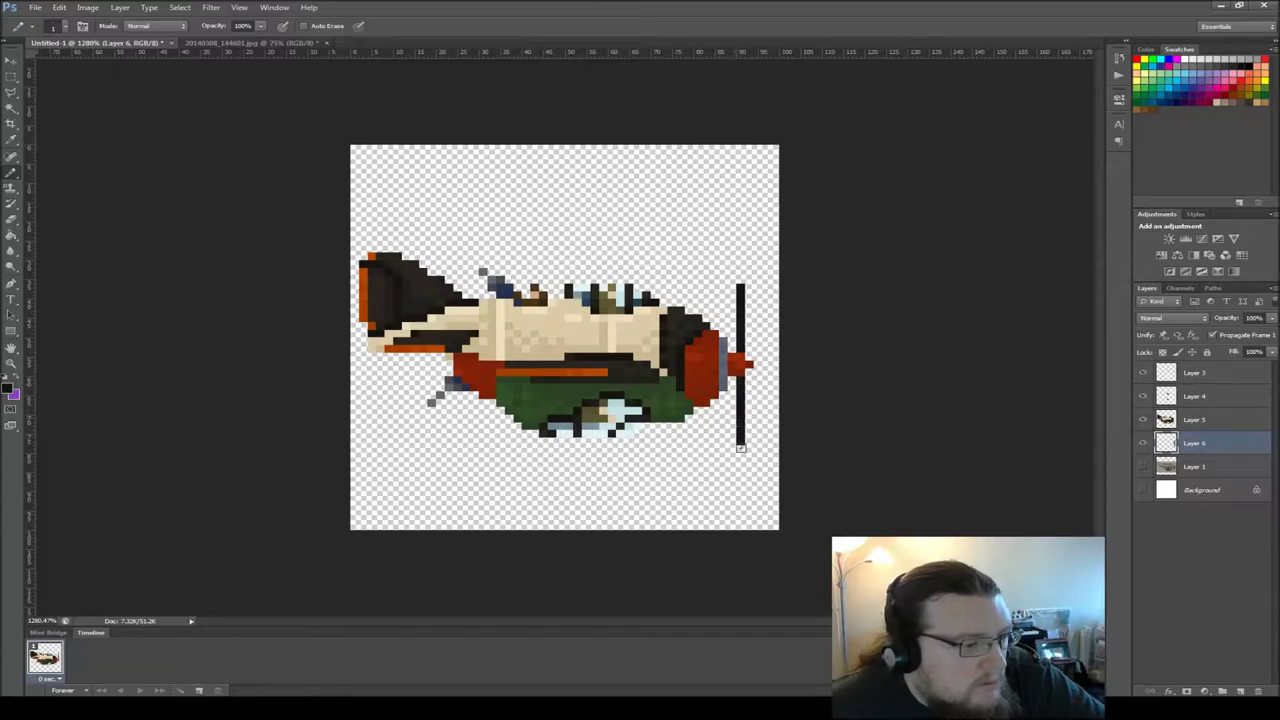
left_click(740, 479)
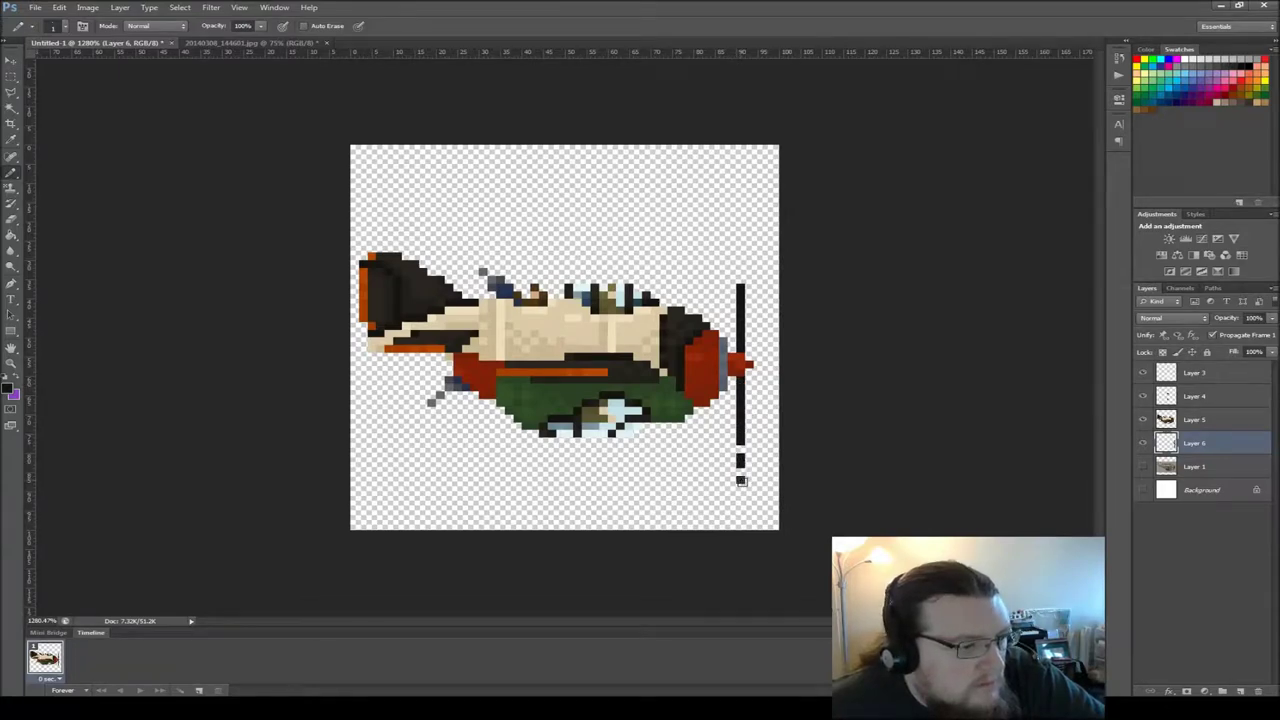
Thicken the upper blade on its front side and the lower blade on its rear side, scattering loose near-black pixels beyond both tips.
left_click_drag(741, 277, 740, 266)
left_click(740, 248)
left_click_drag(747, 330, 752, 289)
left_click_drag(732, 428, 732, 448)
key("ctrl+z")
left_click_drag(732, 395, 732, 441)
left_click(732, 458)
key("ctrl+z")
left_click(724, 458)
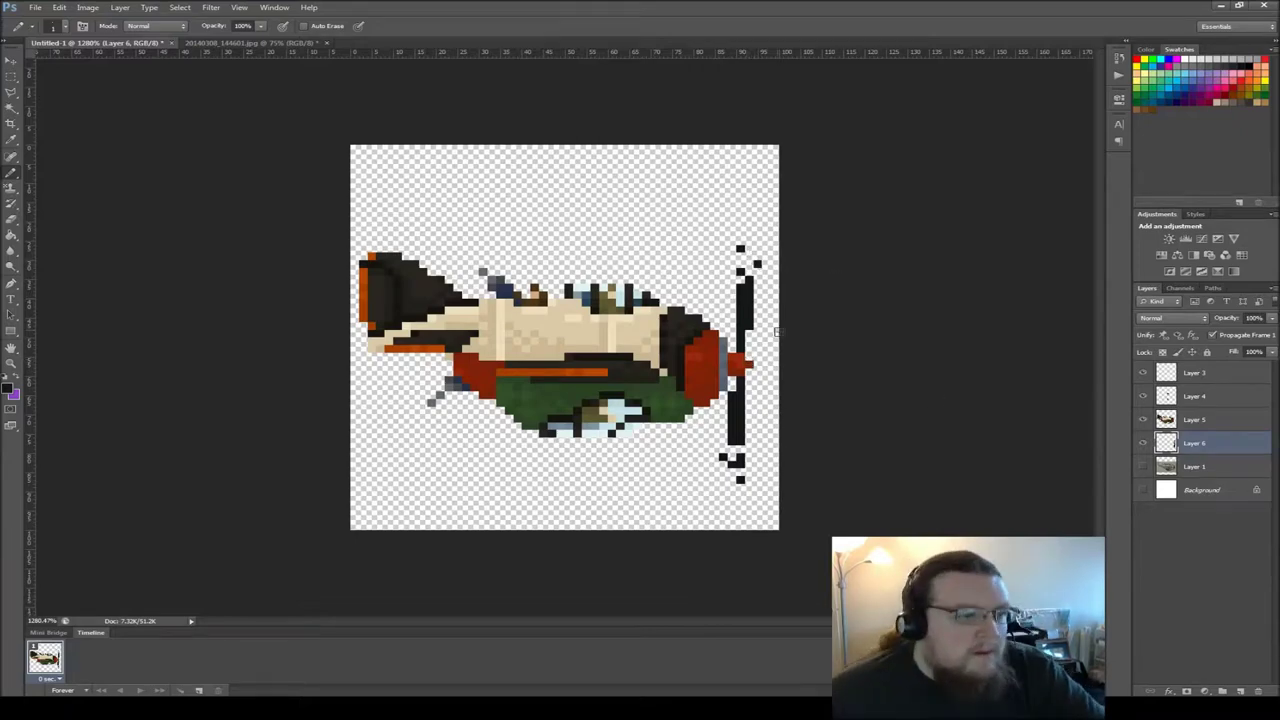
Examine the whole airplane and its new propeller at several zoom levels.
key("ctrl+minus")
key("ctrl+plus")
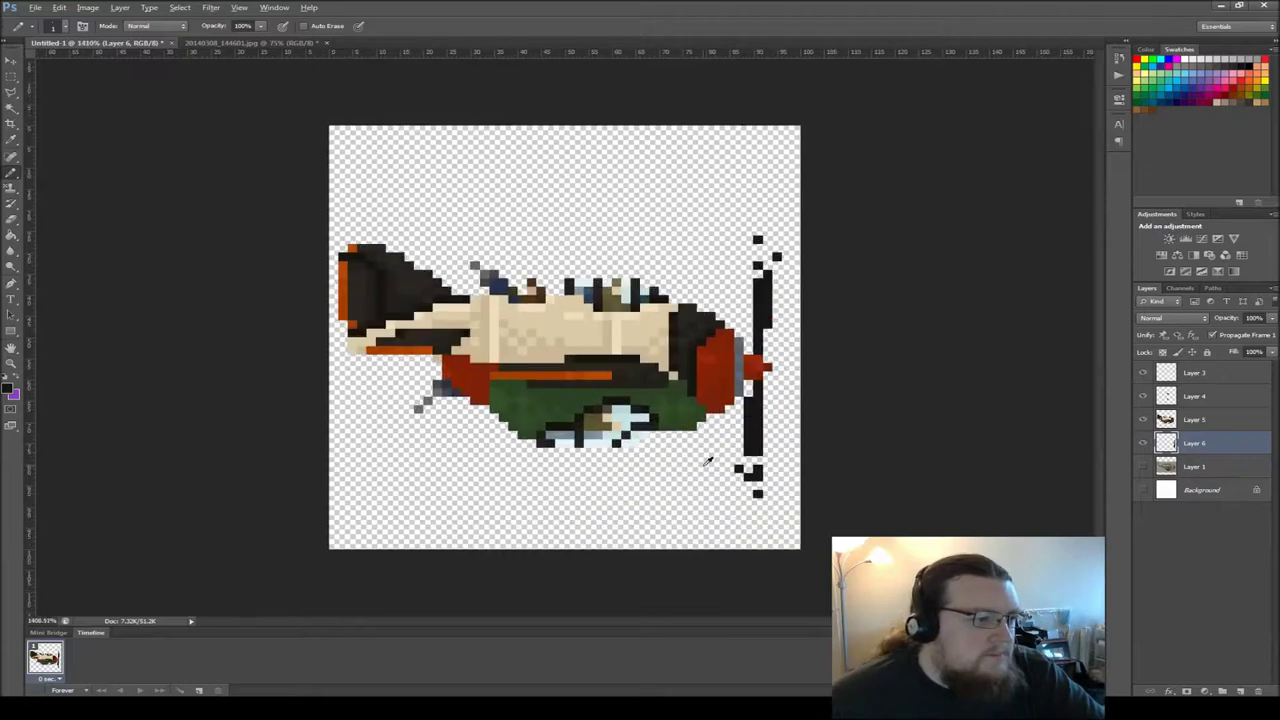
key("ctrl+plus")
key("ctrl+plus")
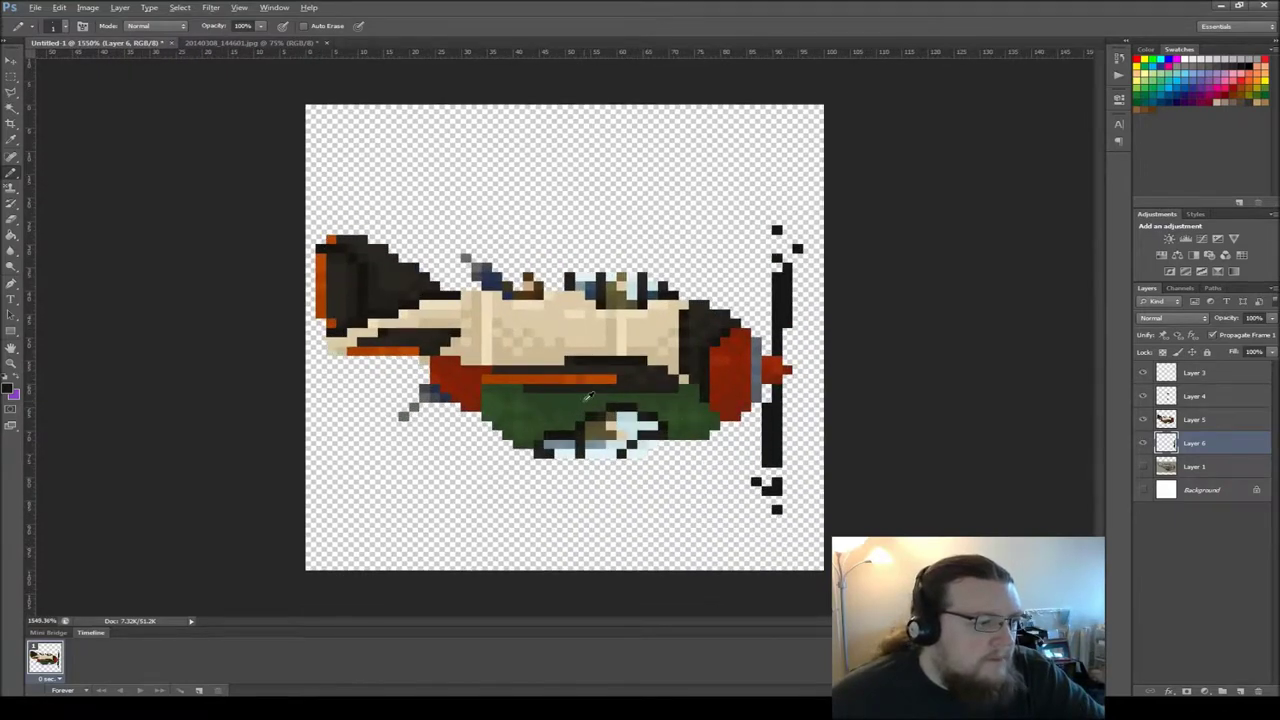
scroll(587, 399, "down", 1)
scroll(512, 400, "down", 11)
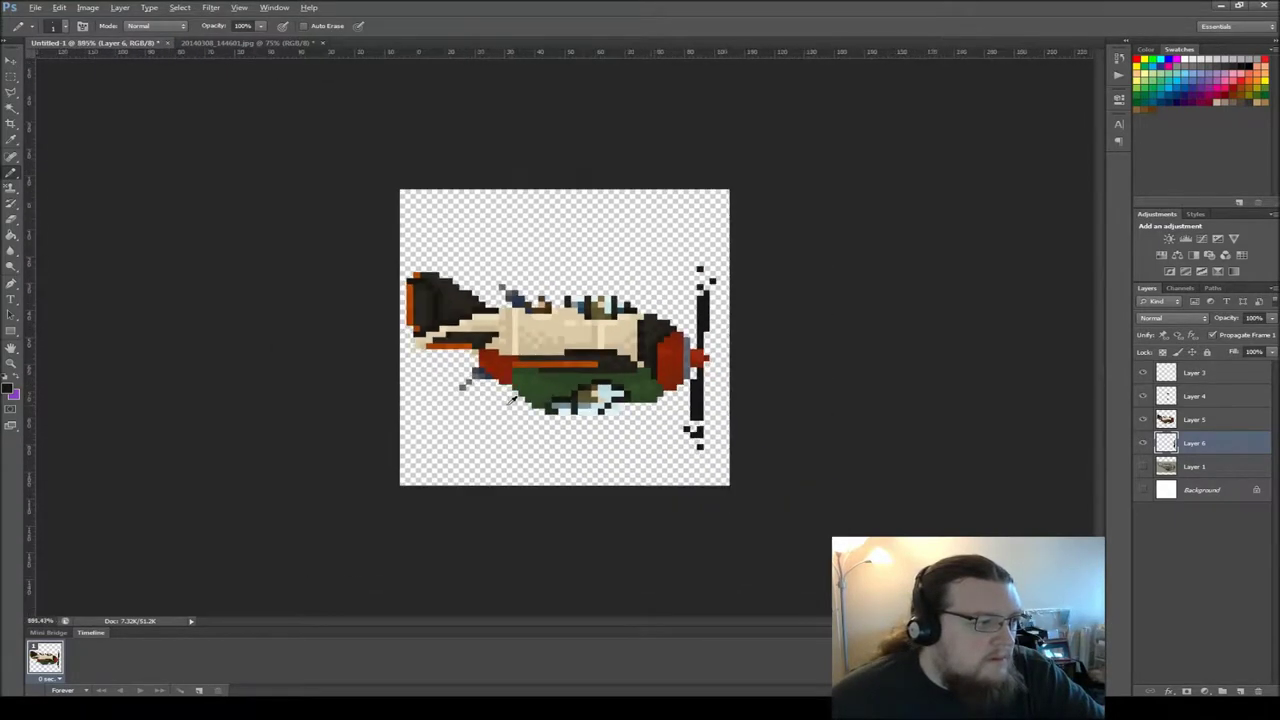
scroll(512, 400, "up", 5)
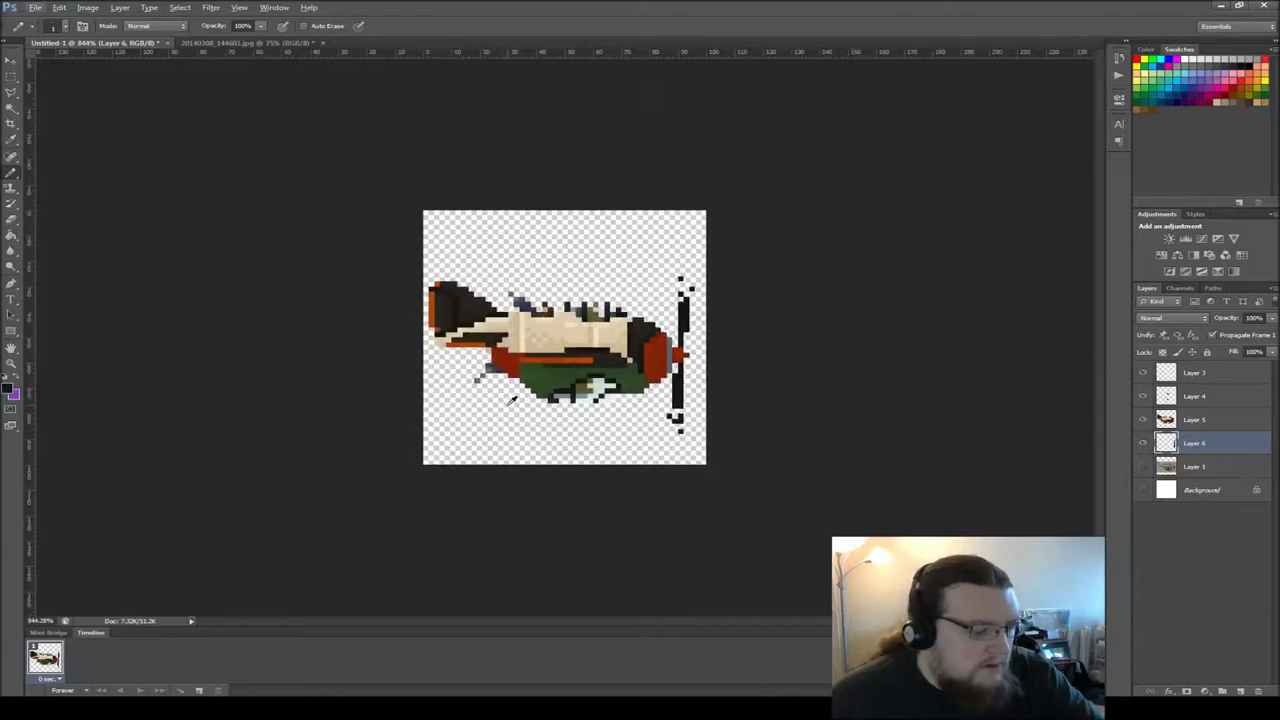
scroll(717, 395, "down", 2)
scroll(705, 397, "up", 6)
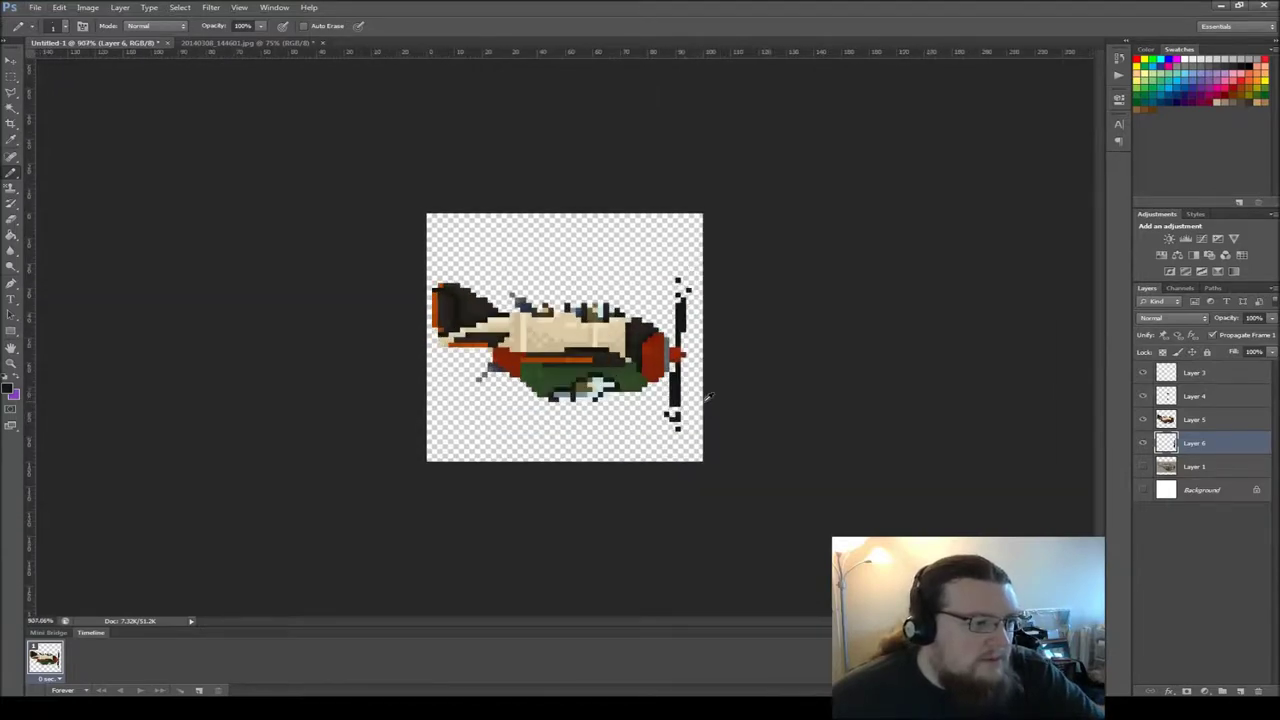
scroll(626, 380, "up", 5)
scroll(632, 372, "down", 4)
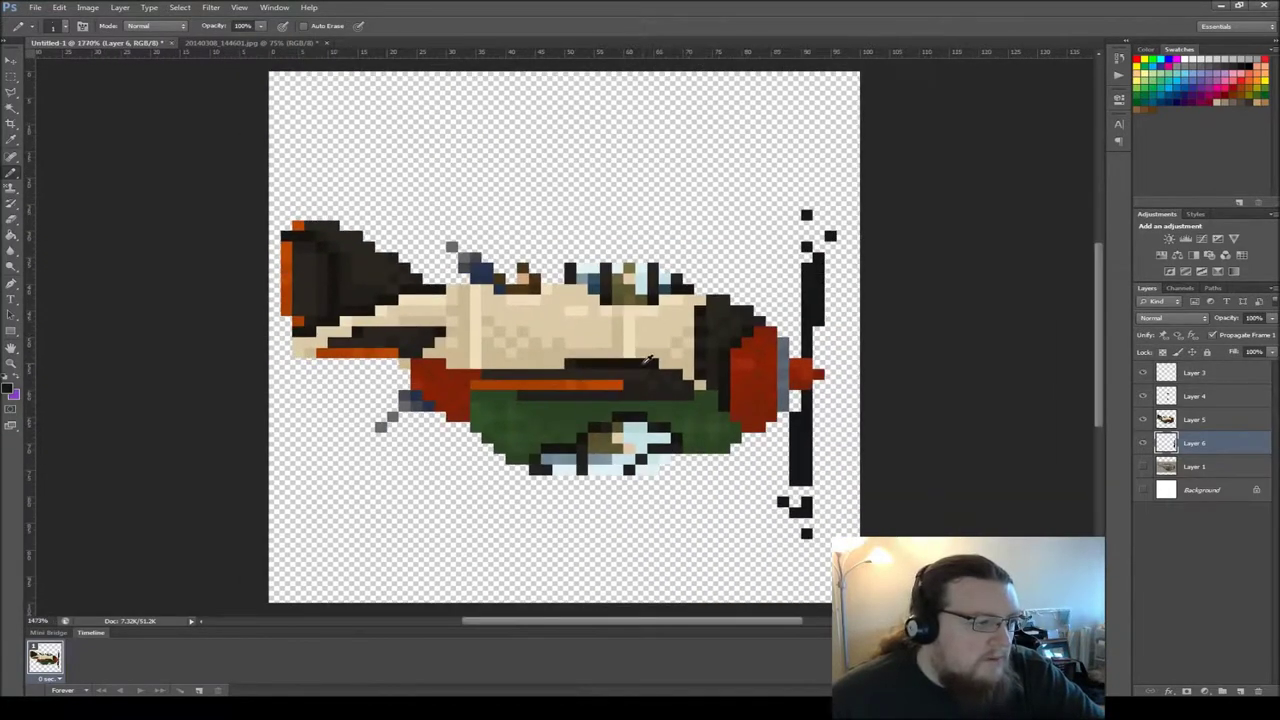
key("ctrl+plus")
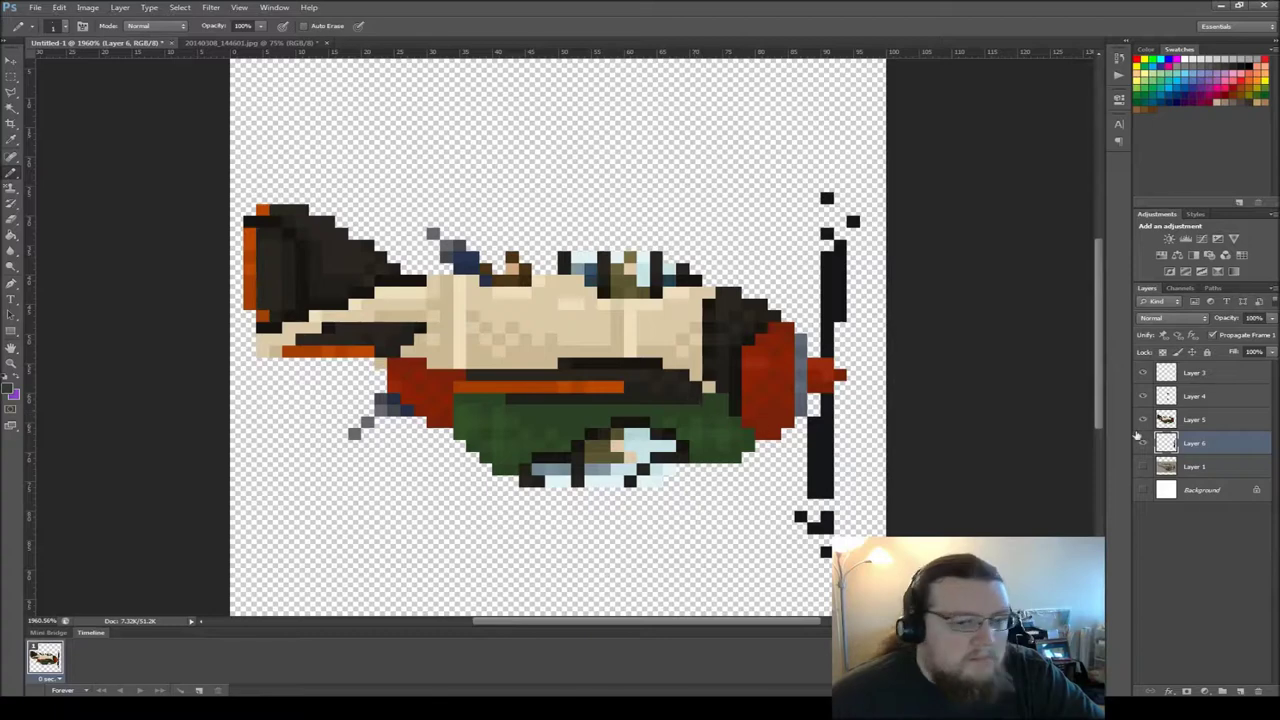
Select Layer 5 and view the finished airplane sprite at its actual size of 100%.
left_click(1207, 427)
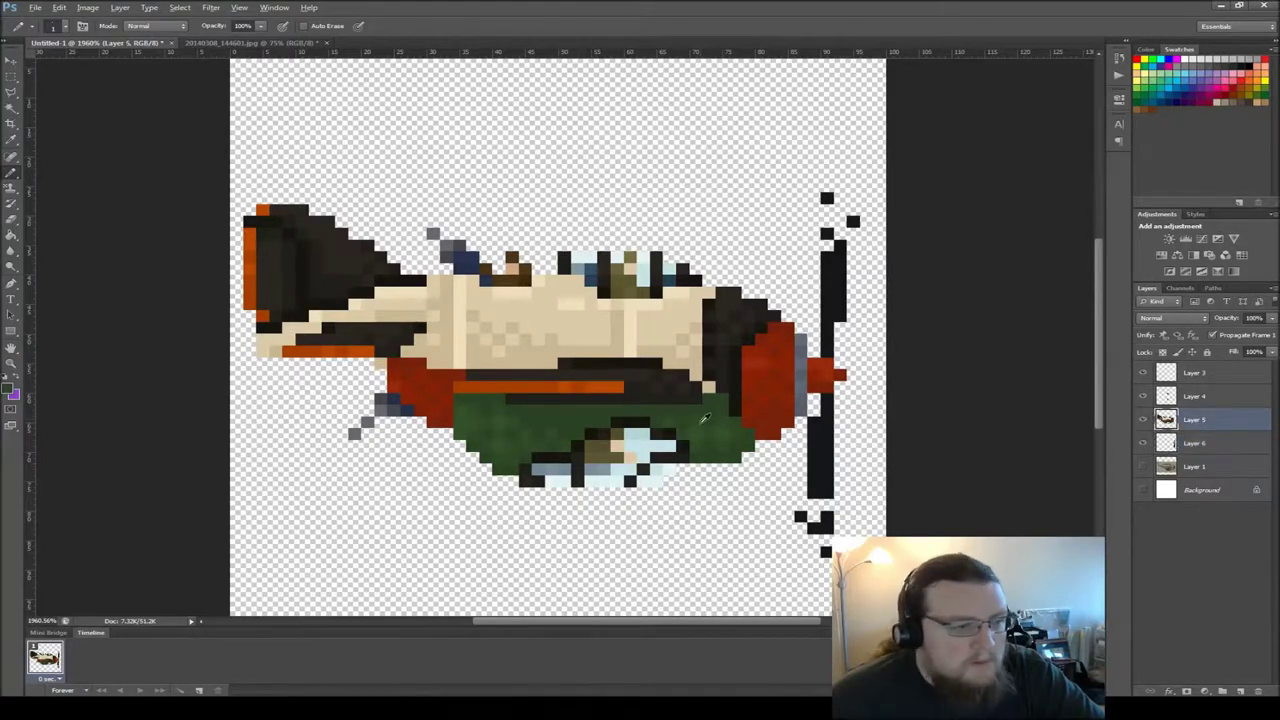
scroll(700, 420, "down", 2)
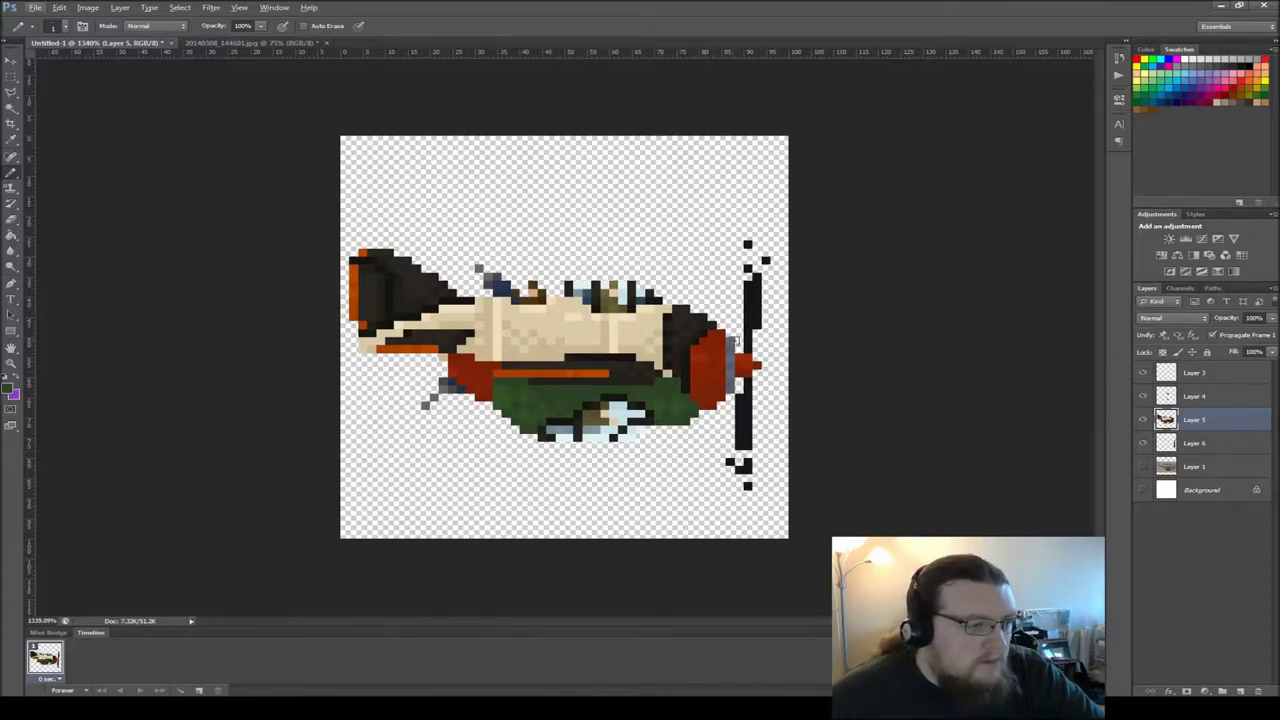
scroll(618, 338, "down", 1)
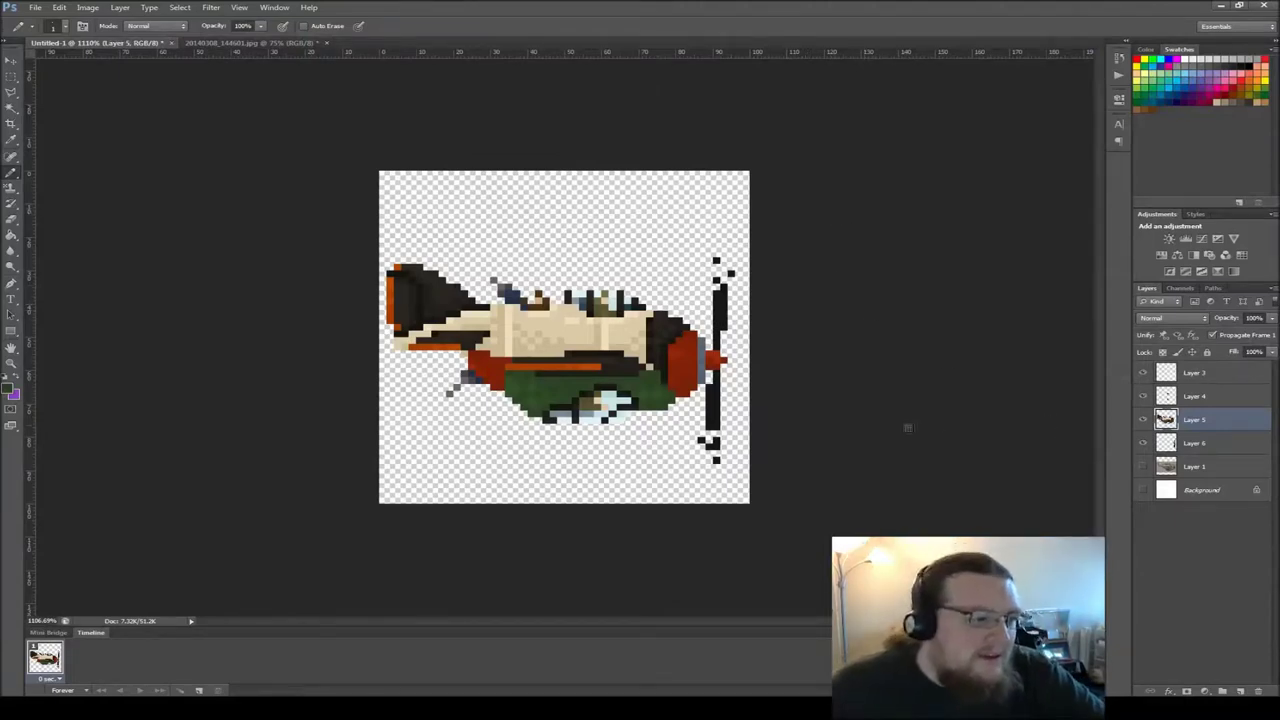
scroll(645, 397, "down", 4)
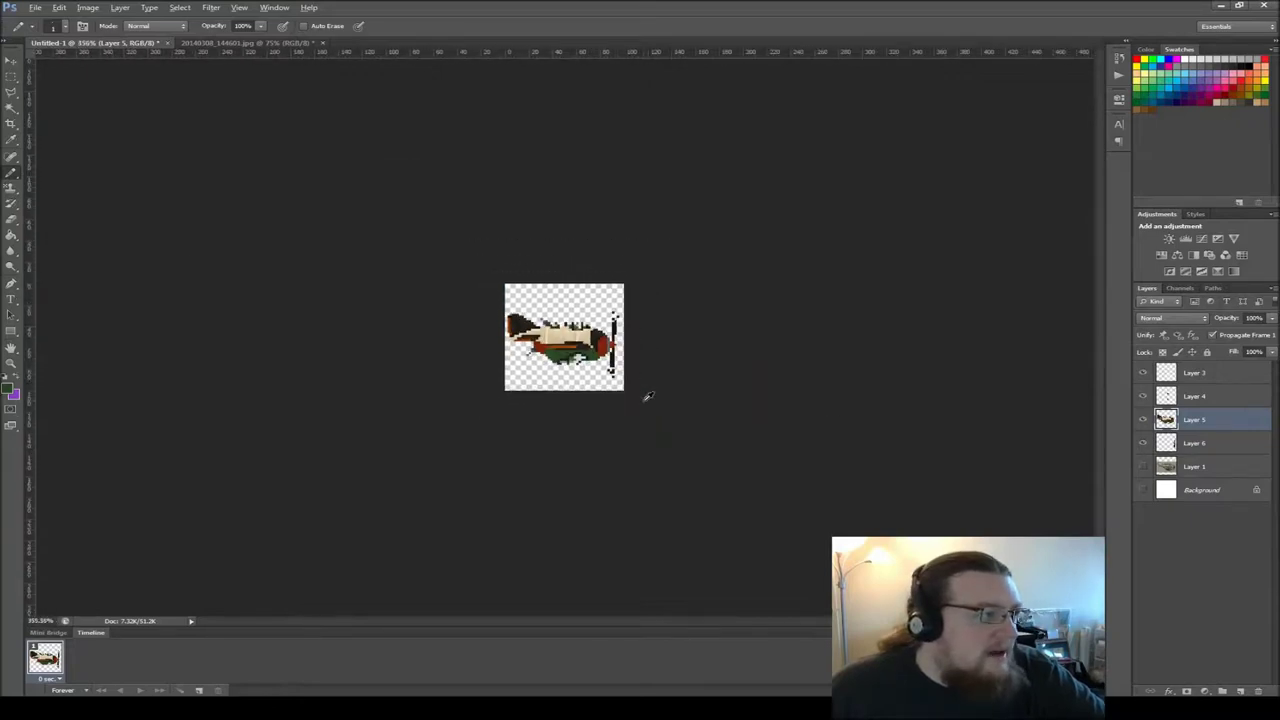
left_click(11, 362)
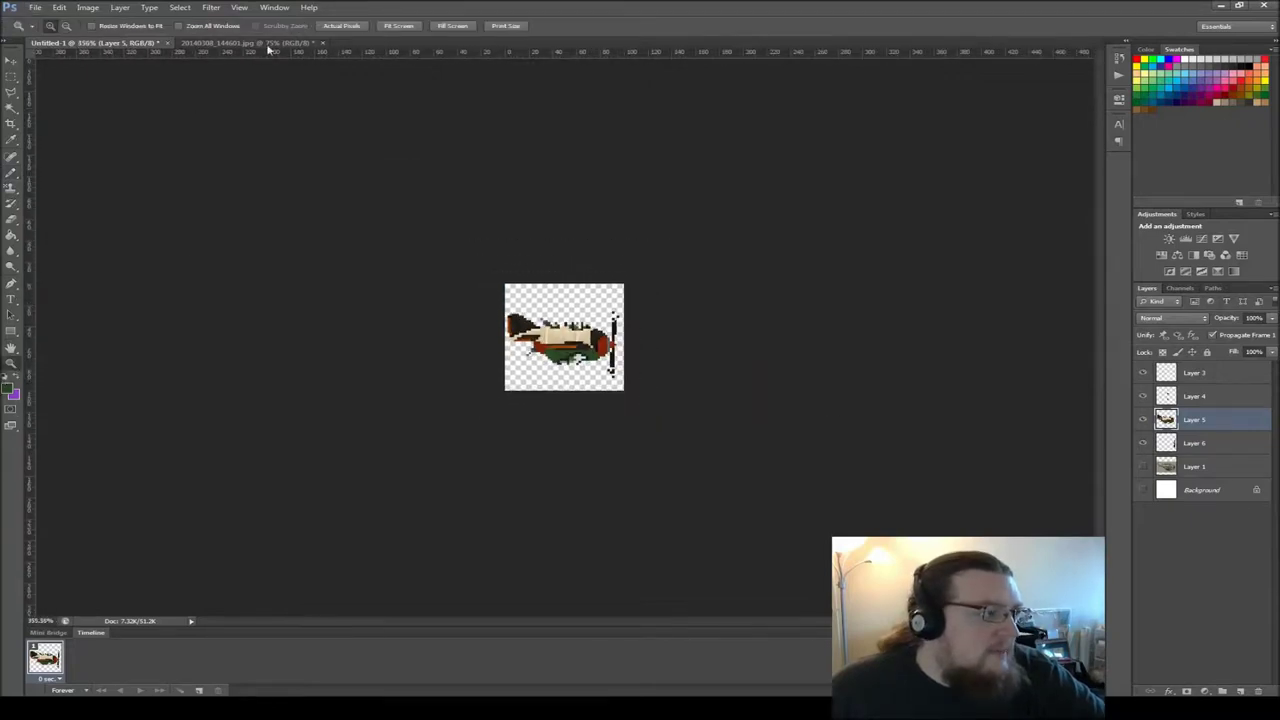
left_click(341, 25)
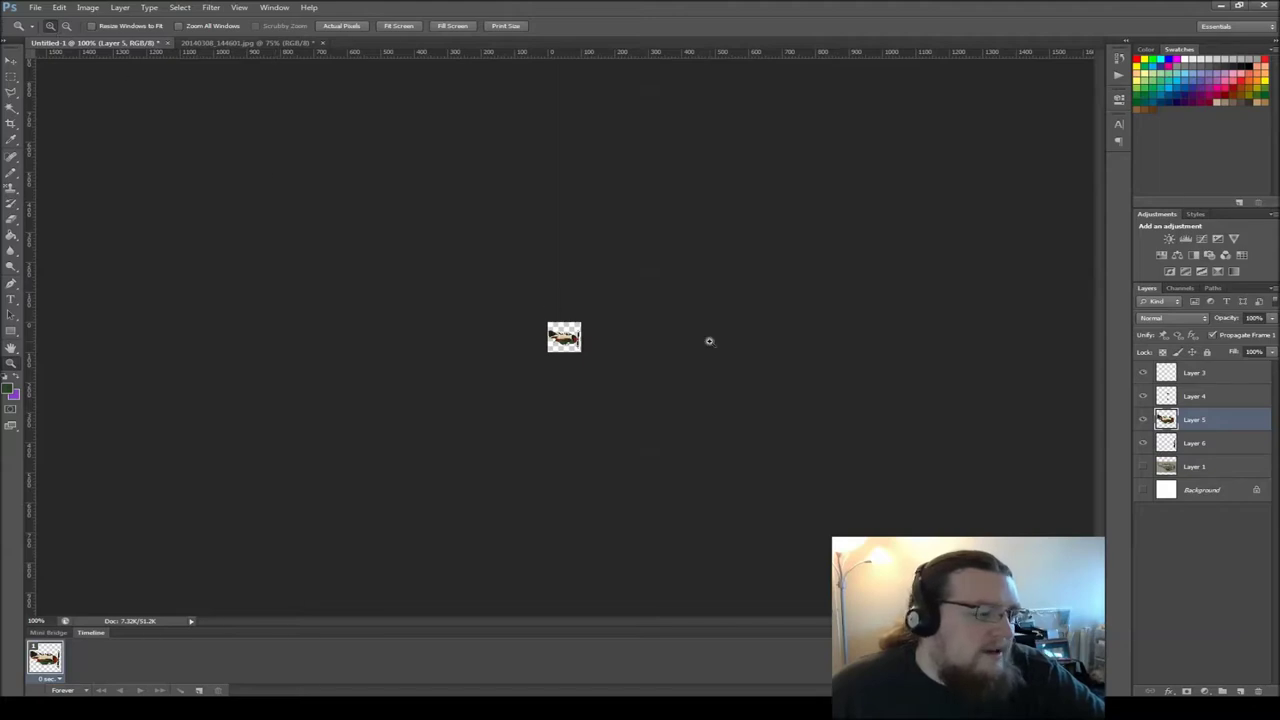
left_click_drag(709, 340, 711, 316)
scroll(712, 316, "up", 3)
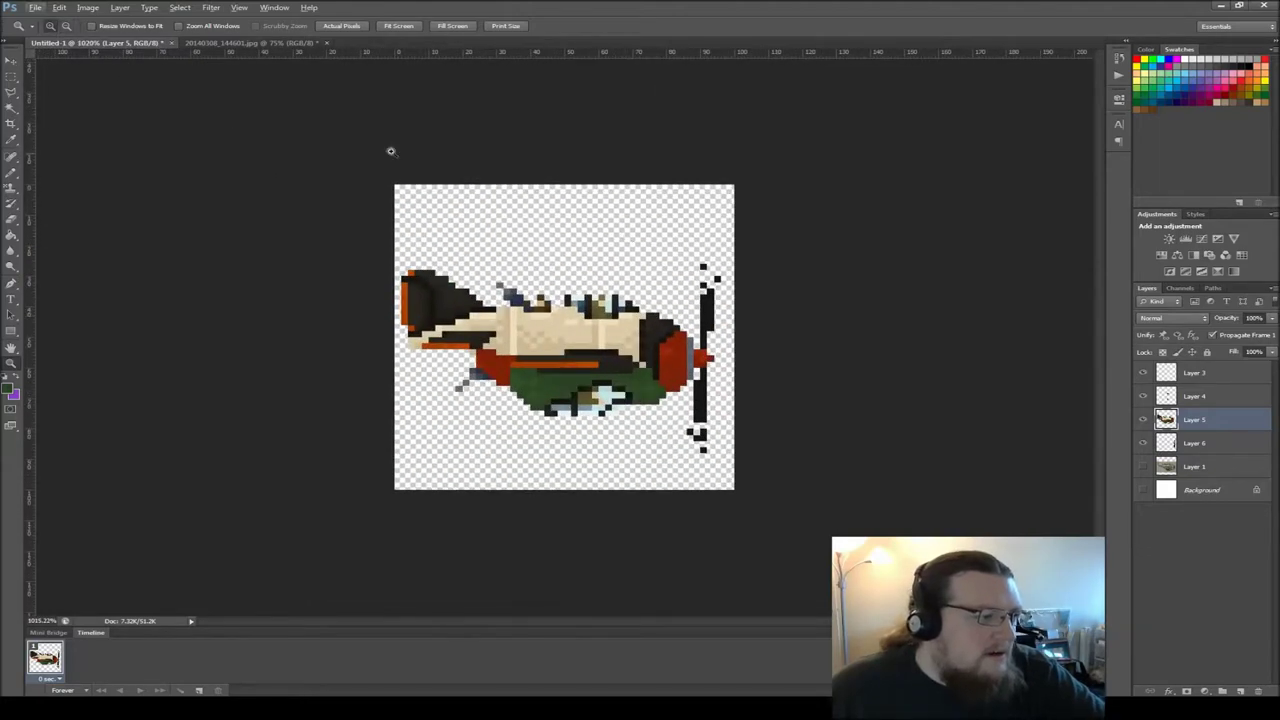
scroll(779, 350, "down", 3)
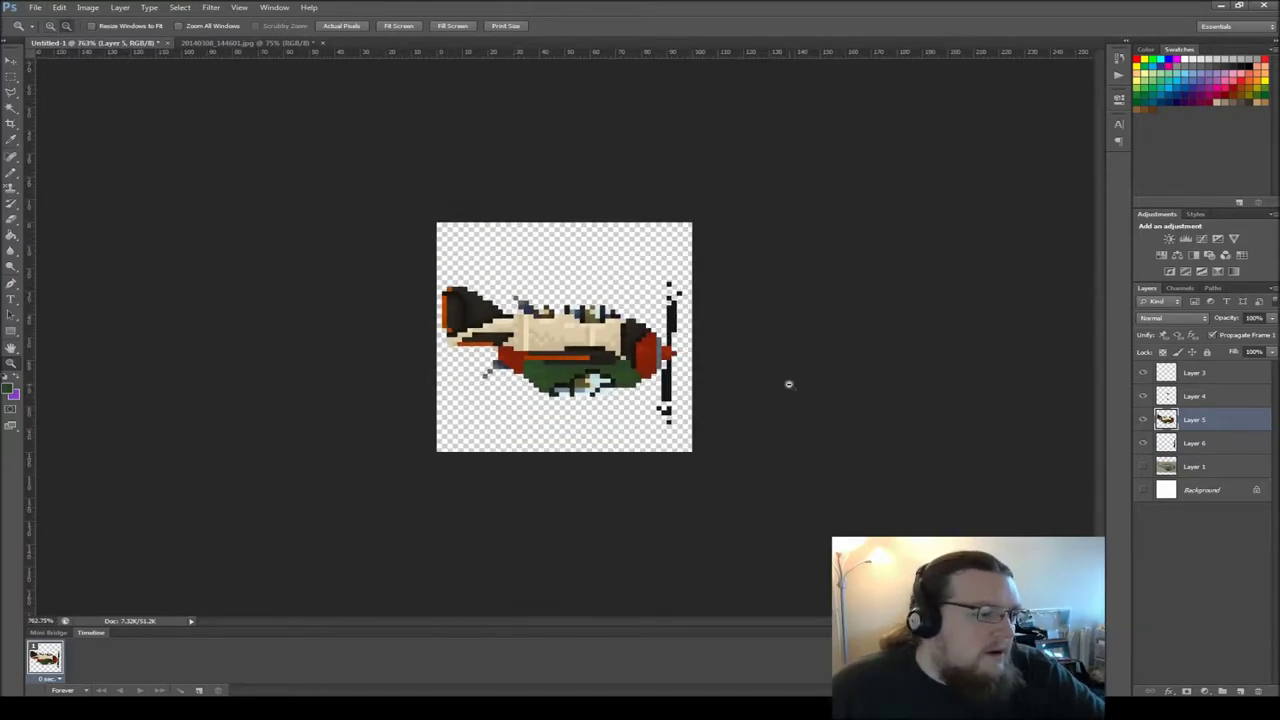
scroll(789, 384, "up", 2)
scroll(789, 385, "down", 5)
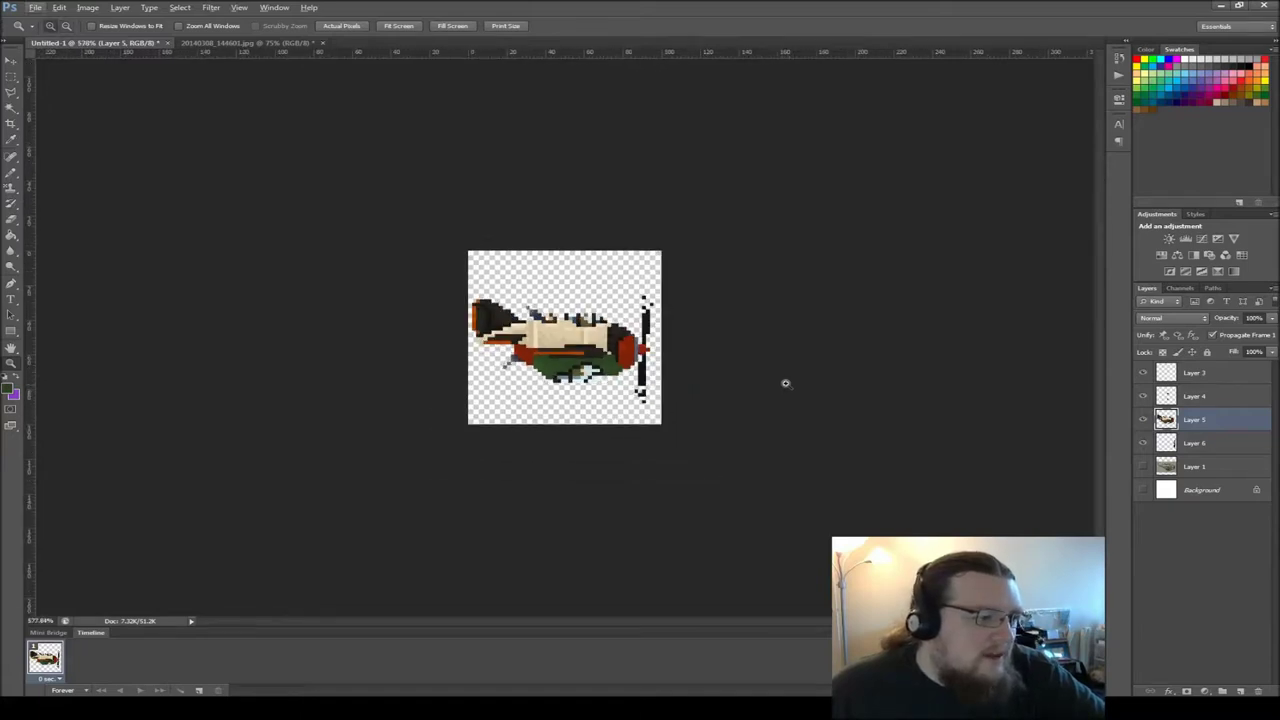
Apply the Image Size settings with Nearest Neighbor (preserve hard edges) resampling, keeping the sprite at 50 x 50 pixels.
left_click(96, 8)
left_click(136, 104)
left_click(822, 370)
left_click(822, 370)
left_click(822, 370)
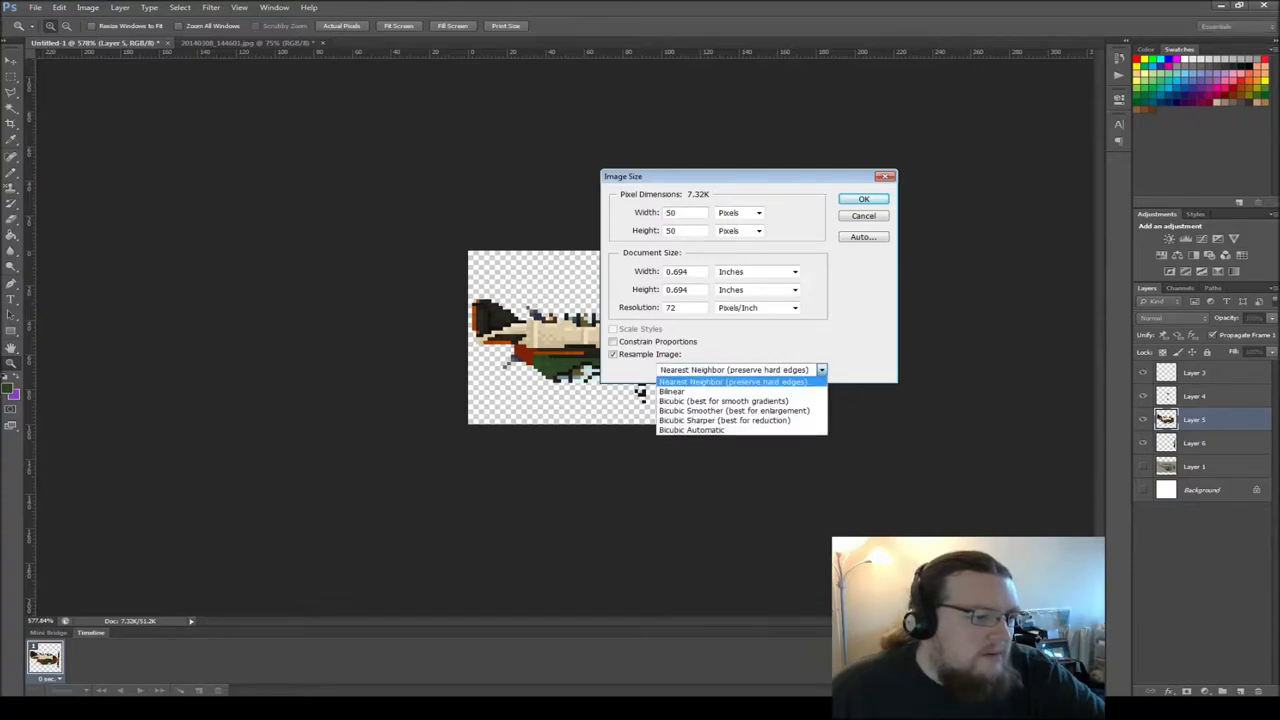
left_click(734, 382)
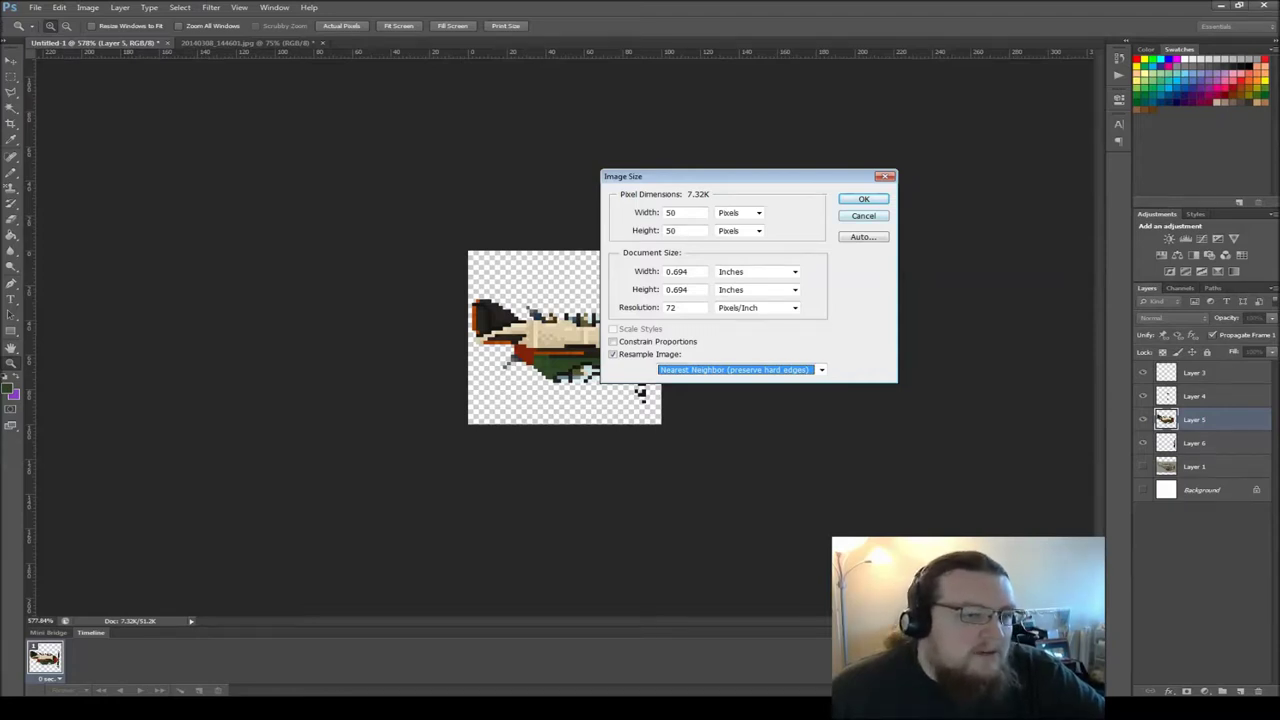
left_click(863, 200)
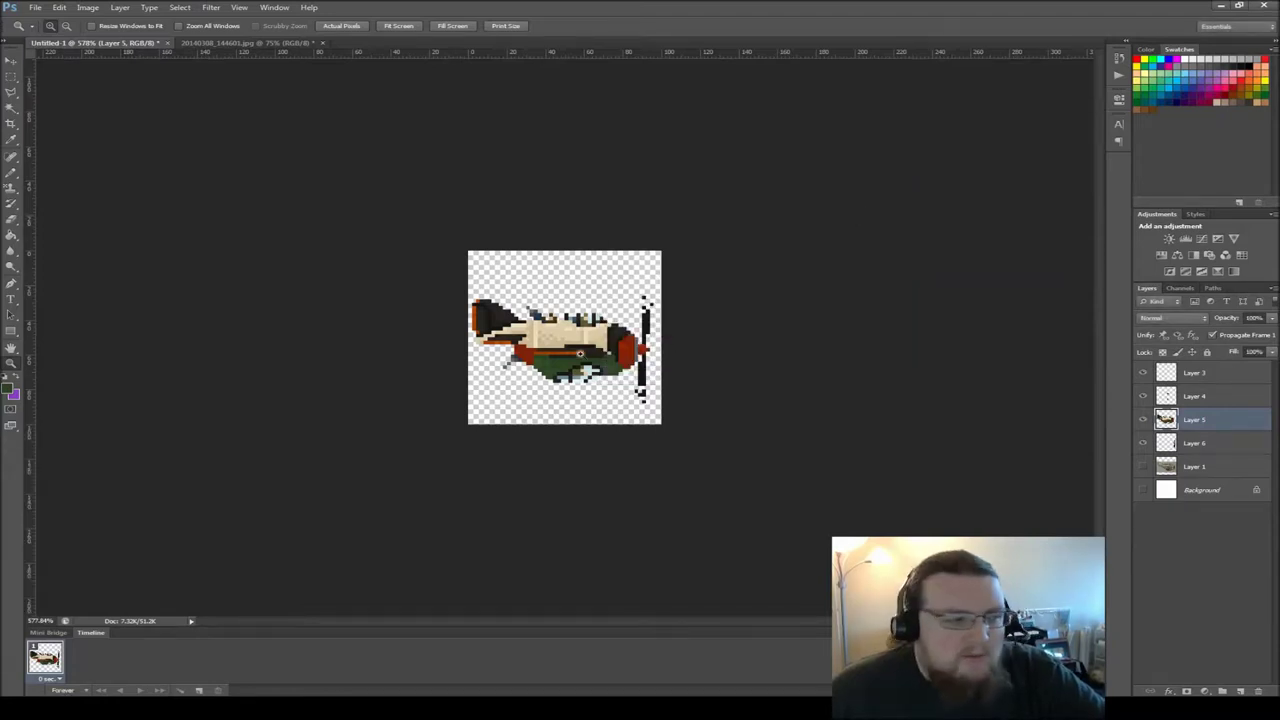
Start a Save for Web export of the airplane, preview the GIF format, and set the format back to PNG-24.
key("b")
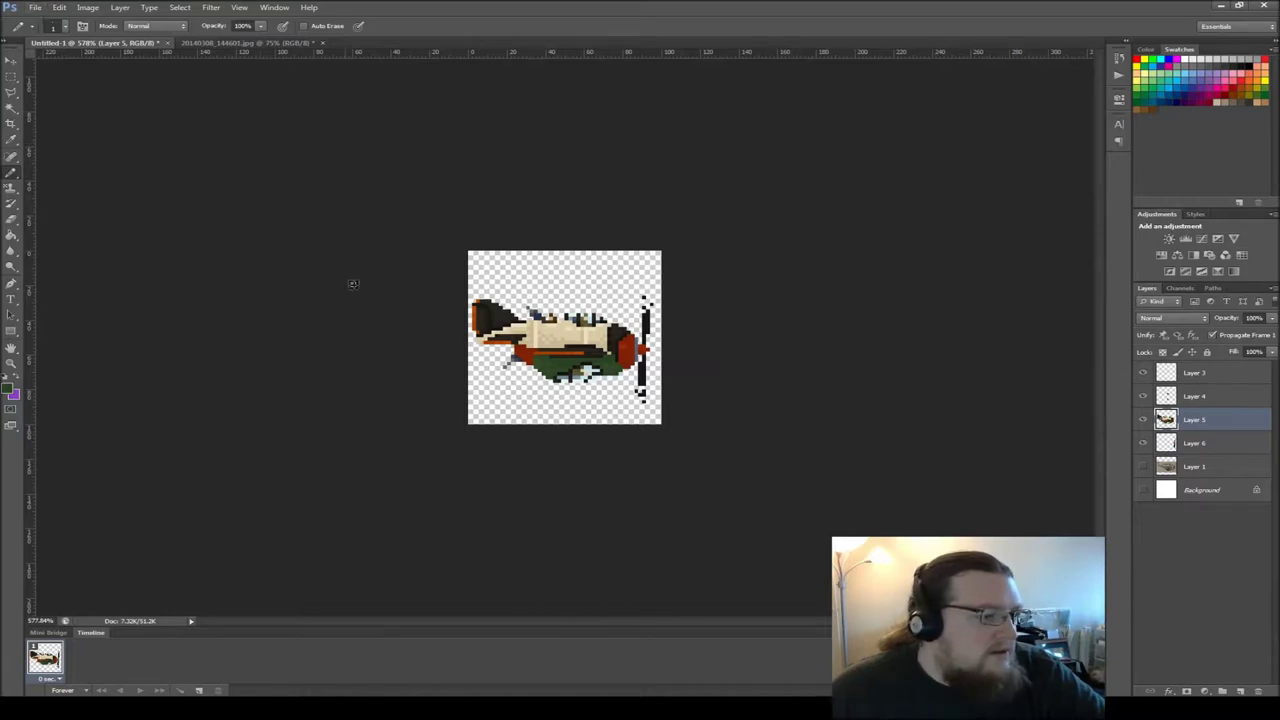
left_click(36, 9)
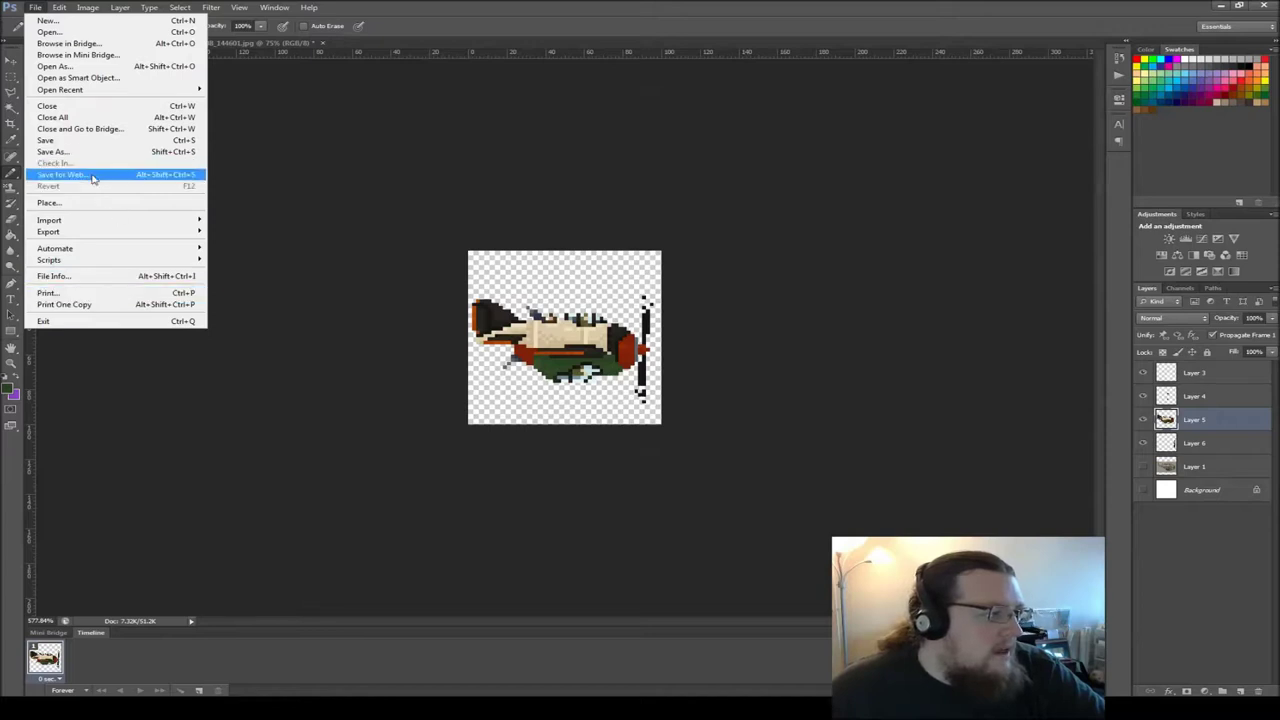
left_click(177, 177)
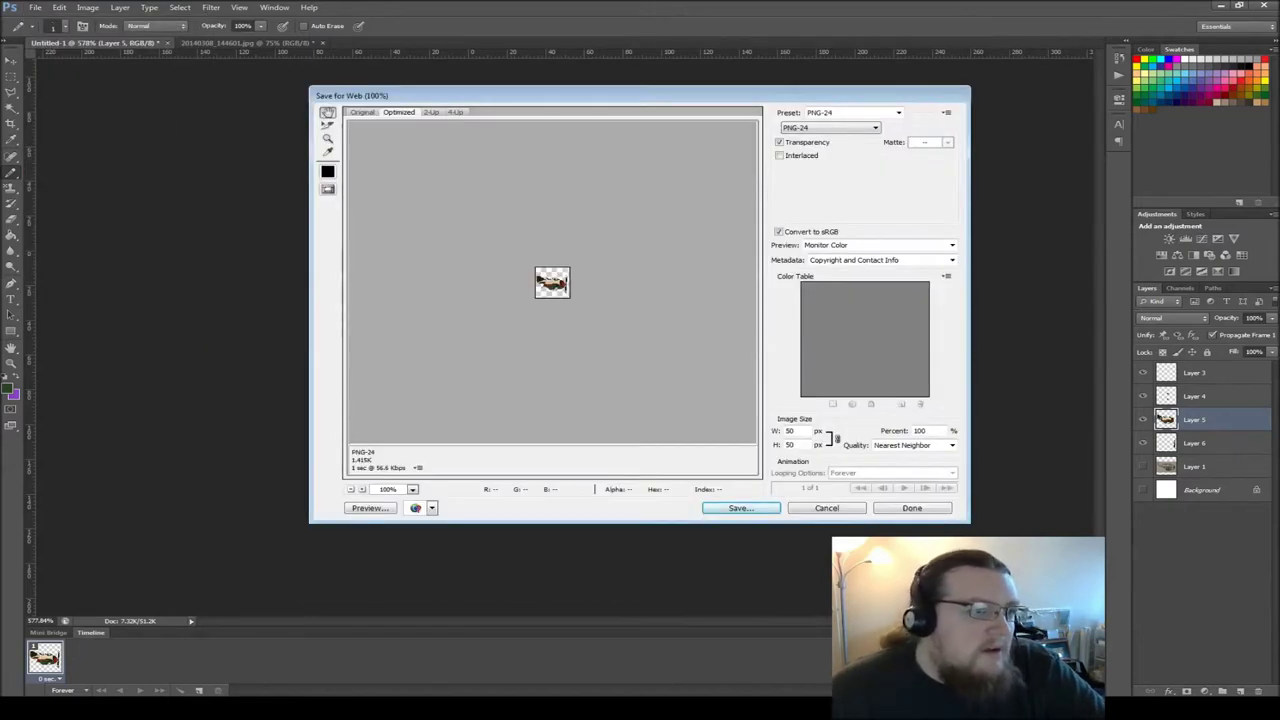
left_click(830, 127)
left_click(800, 138)
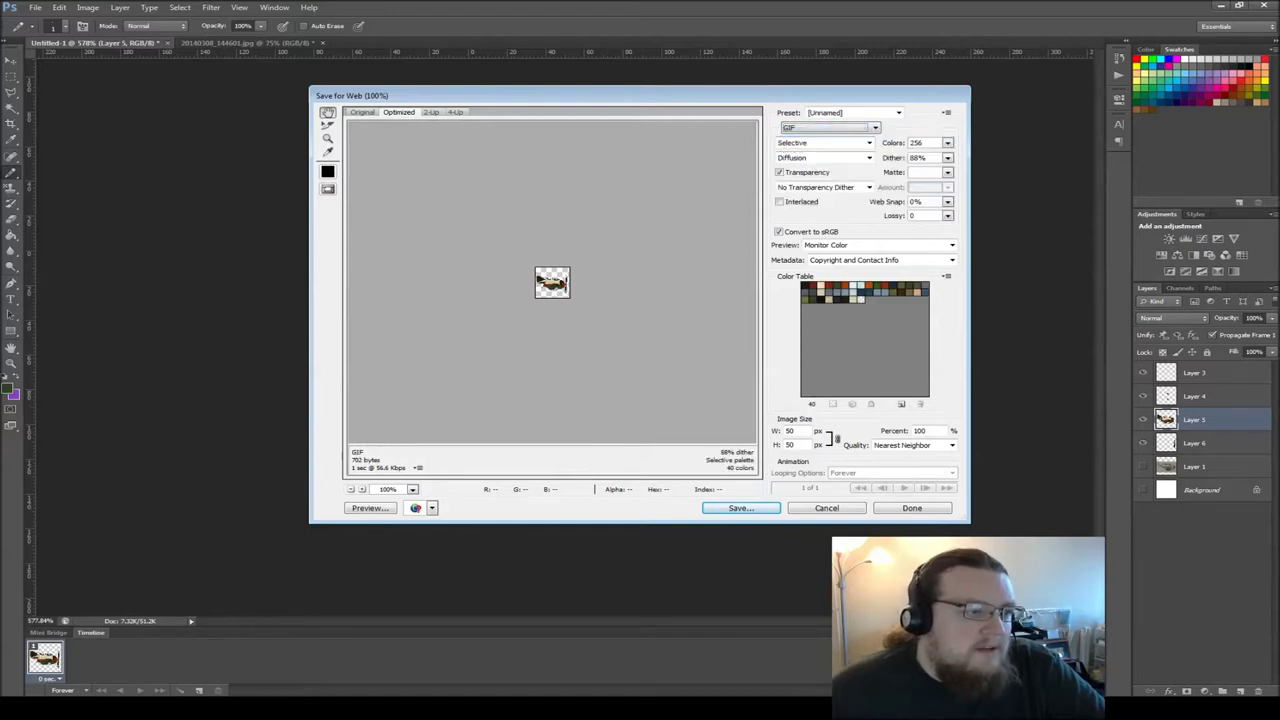
left_click(830, 127)
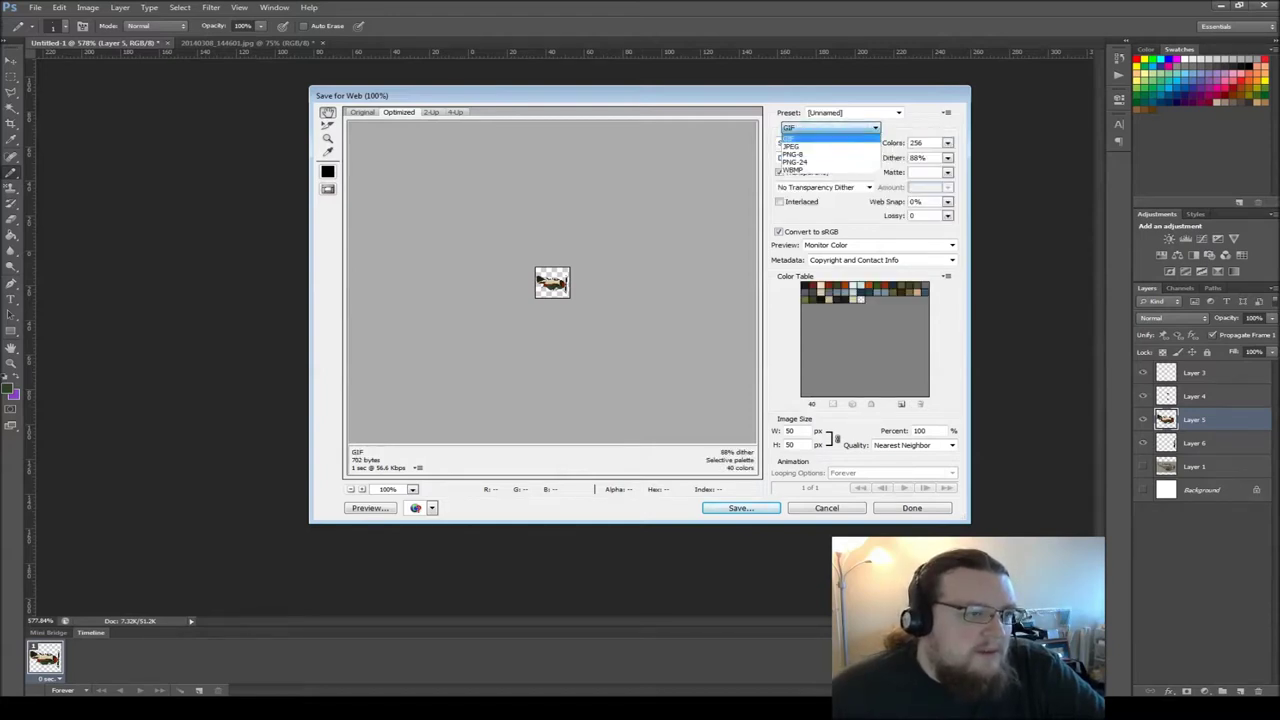
left_click(800, 161)
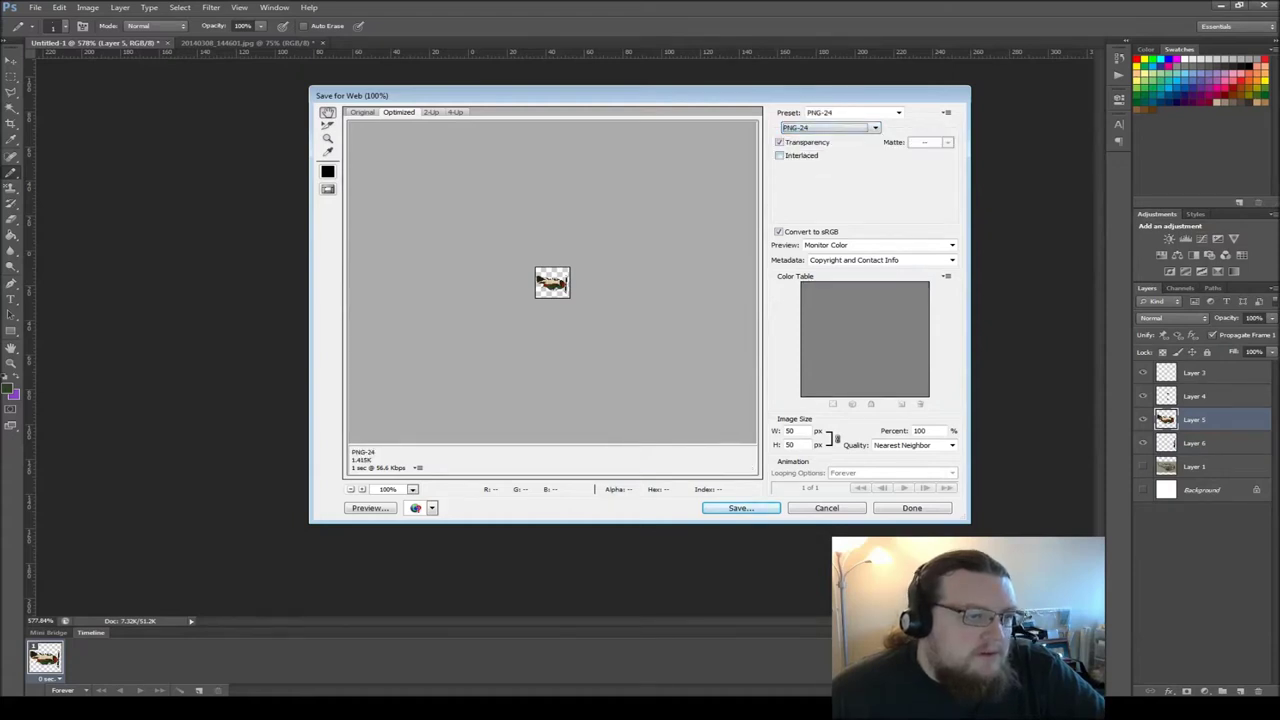
left_click(830, 127)
left_click(830, 127)
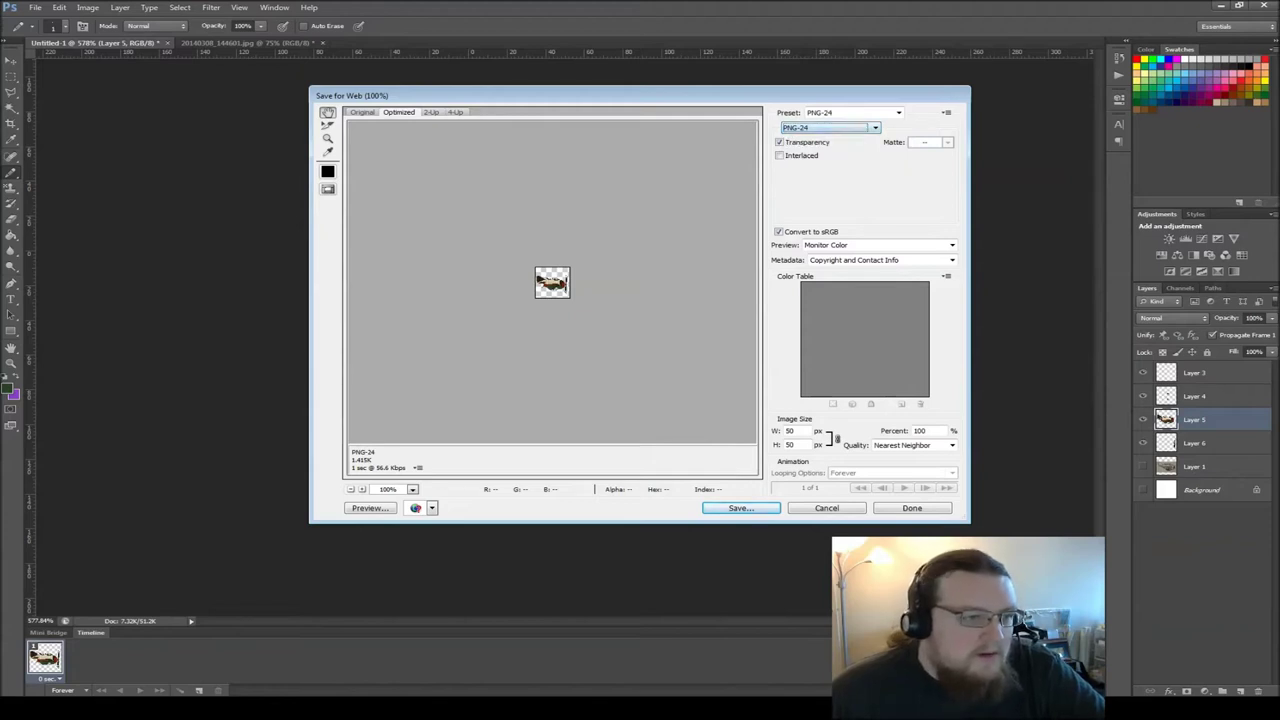
Check the Nearest Neighbor resampling quality and set the export scale to 500 percent.
left_click(930, 431)
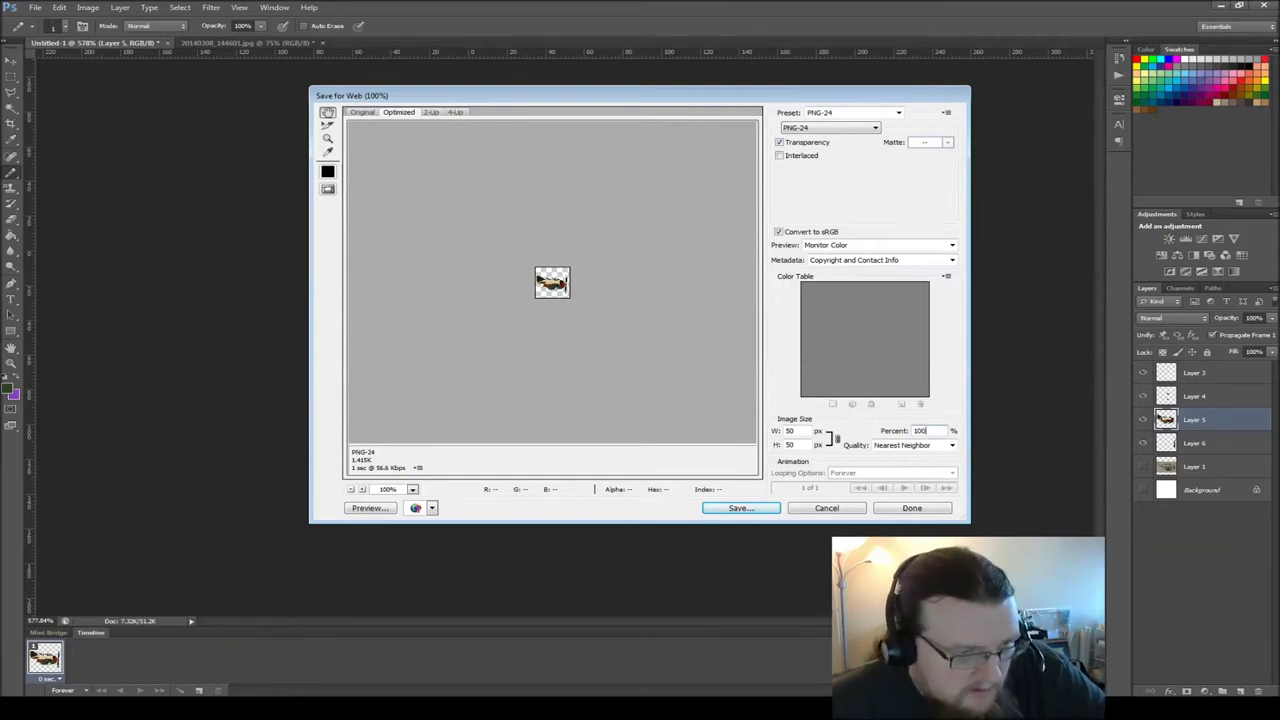
double_click(920, 431)
left_click(952, 445)
left_click(952, 445)
left_click(952, 445)
left_click(952, 445)
key("shift+Tab")
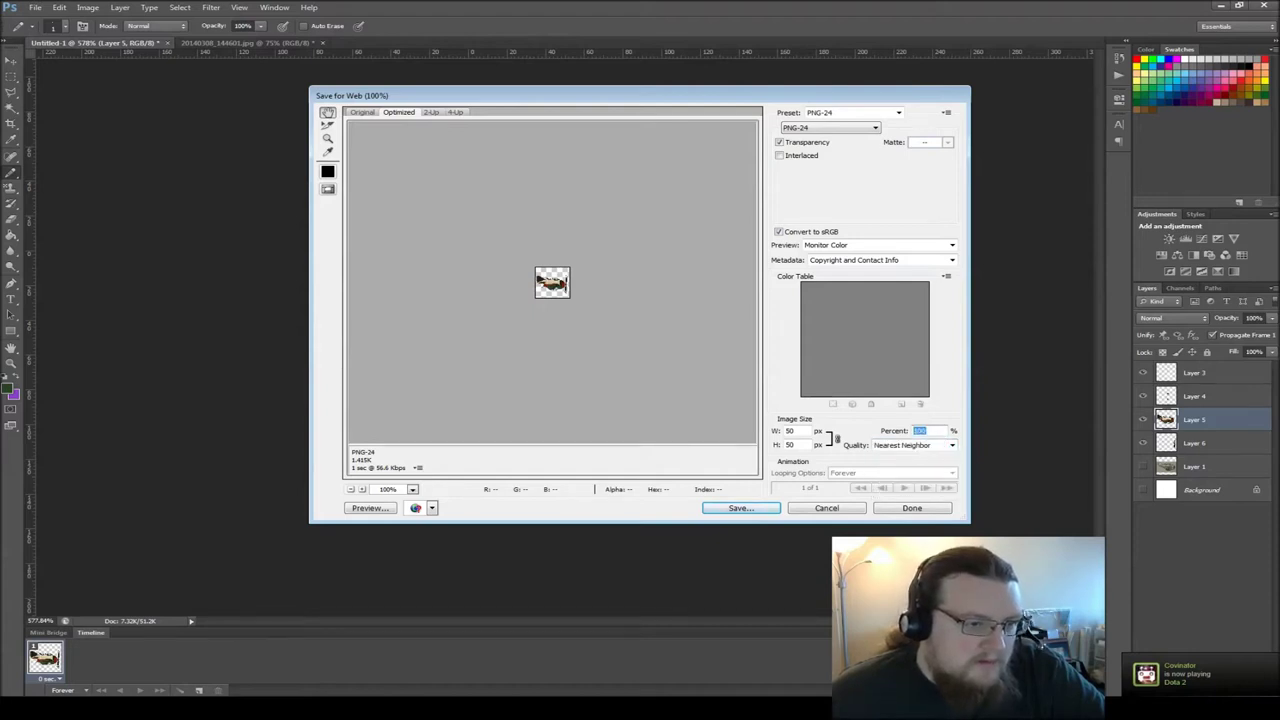
type("500")
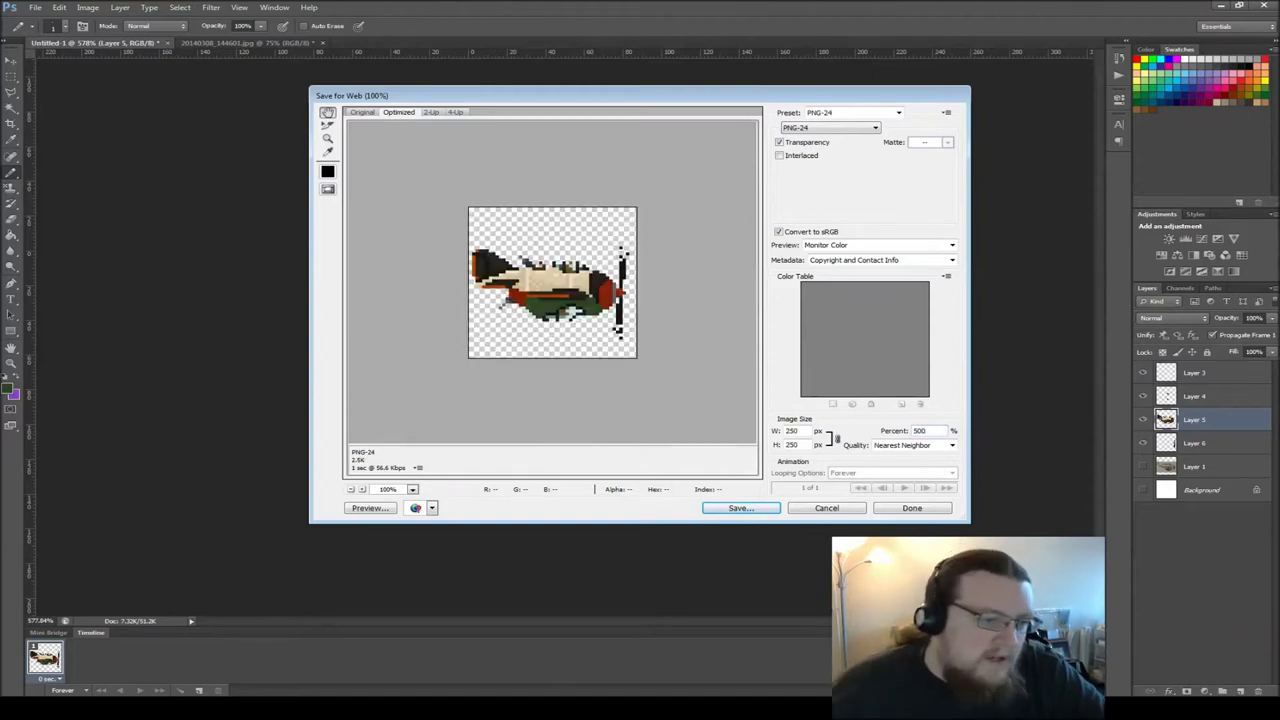
Set the export scale to 550 percent to try a slightly larger sprite.
left_click_drag(801, 431, 784, 431)
left_click_drag(928, 431, 911, 431)
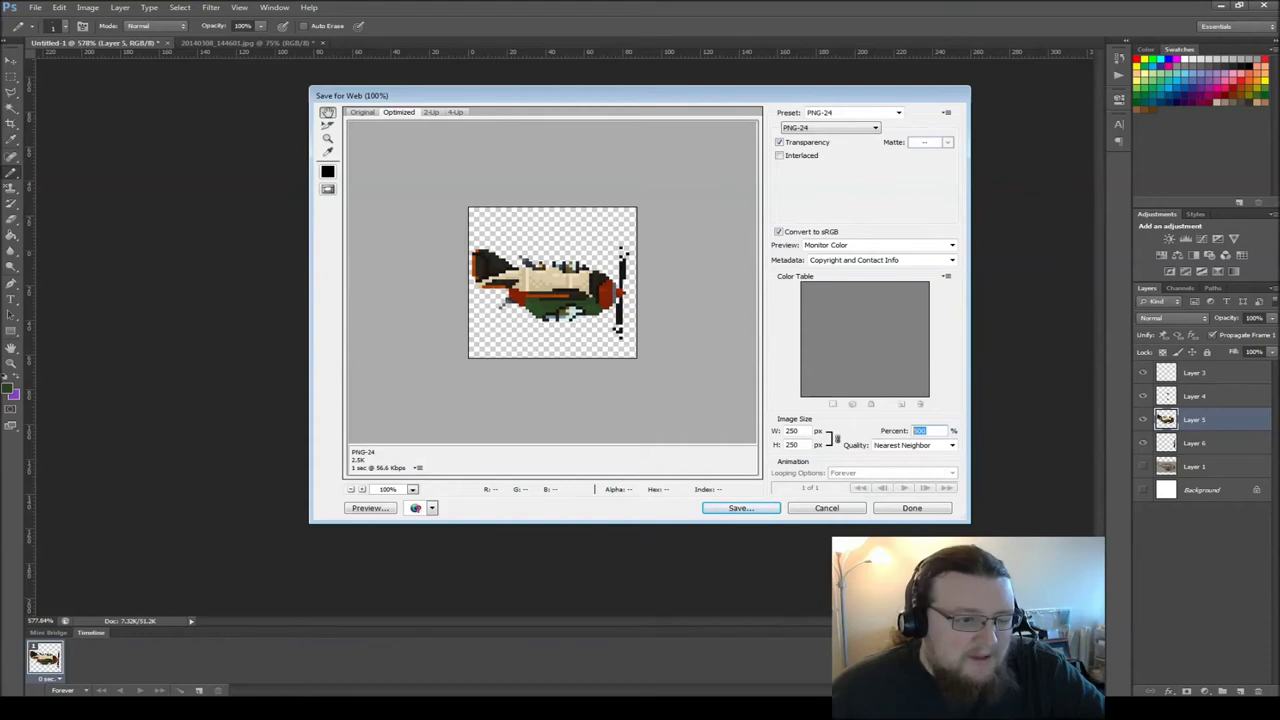
double_click(919, 431)
type("550")
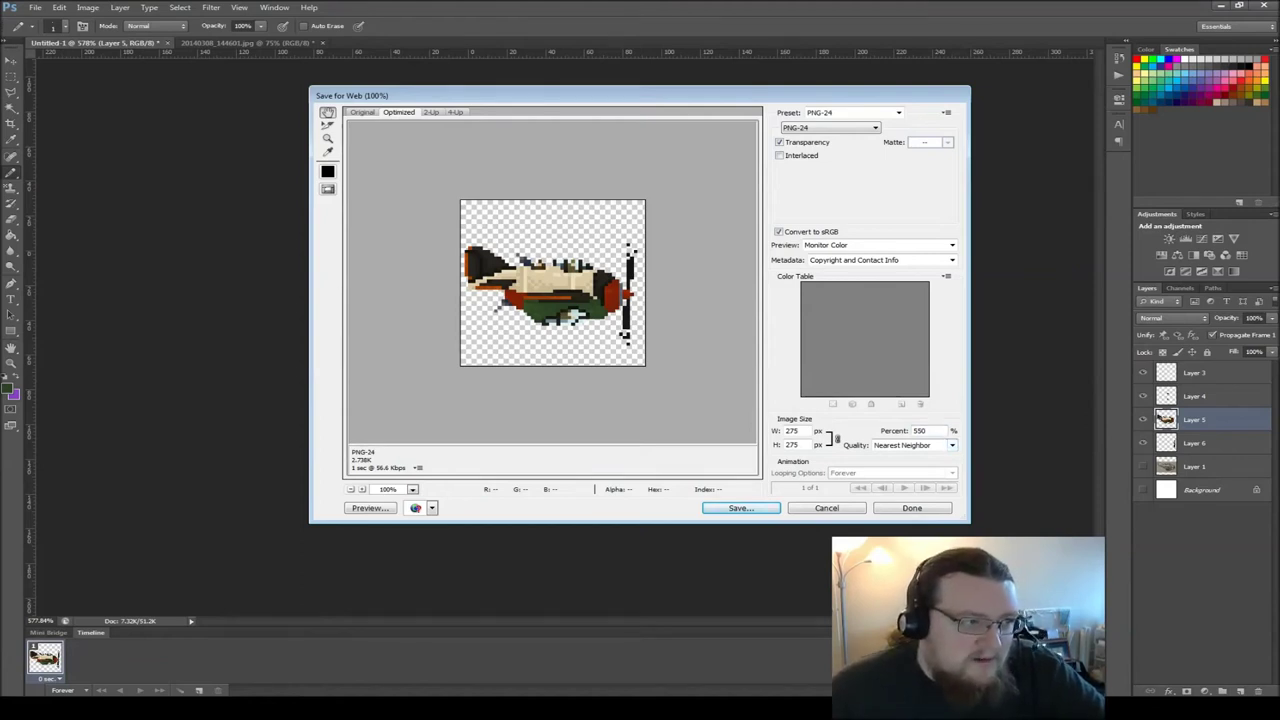
Set the export scale to 1000 percent for a 500 x 500 pixel image.
double_click(919, 431)
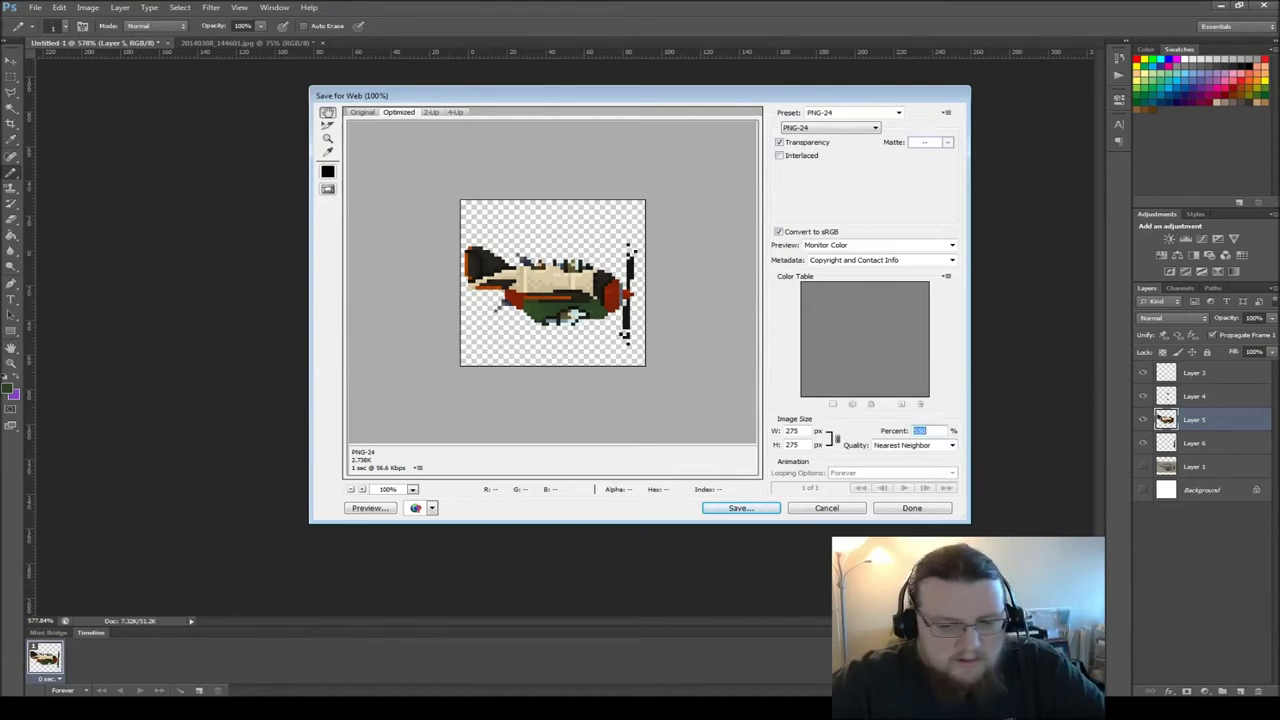
type("100")
key("Tab")
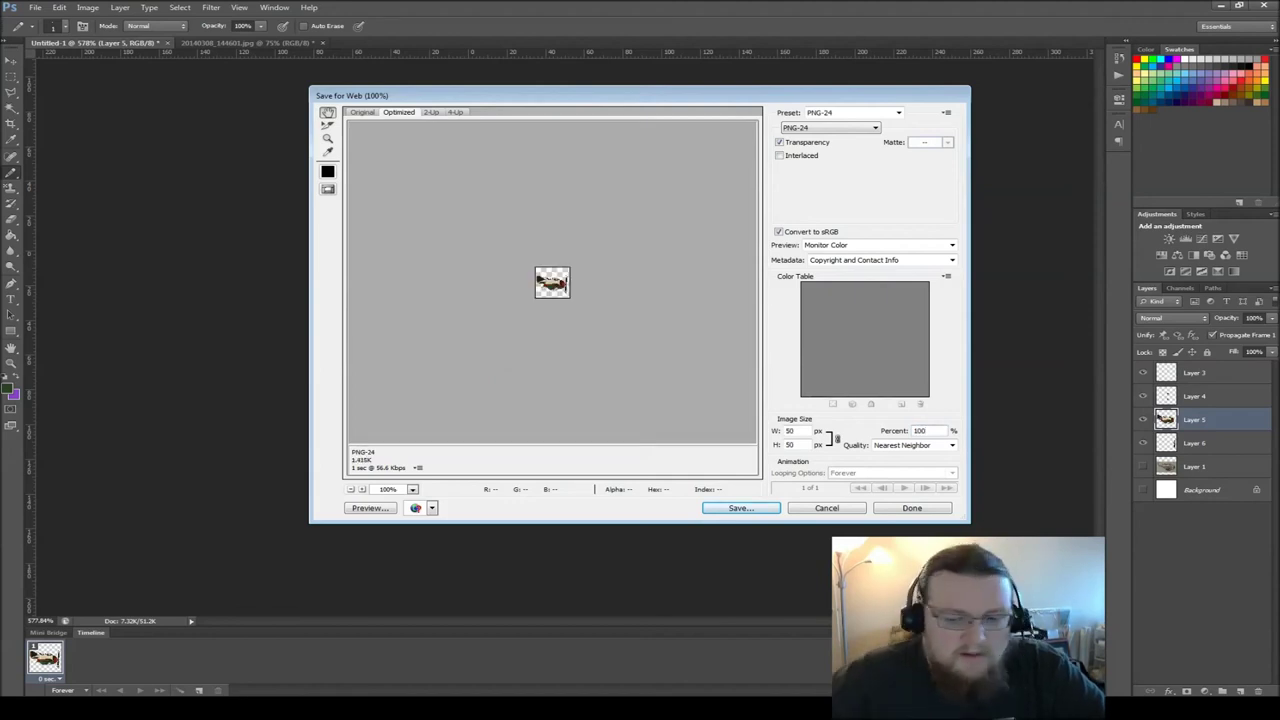
type("0")
key("Tab")
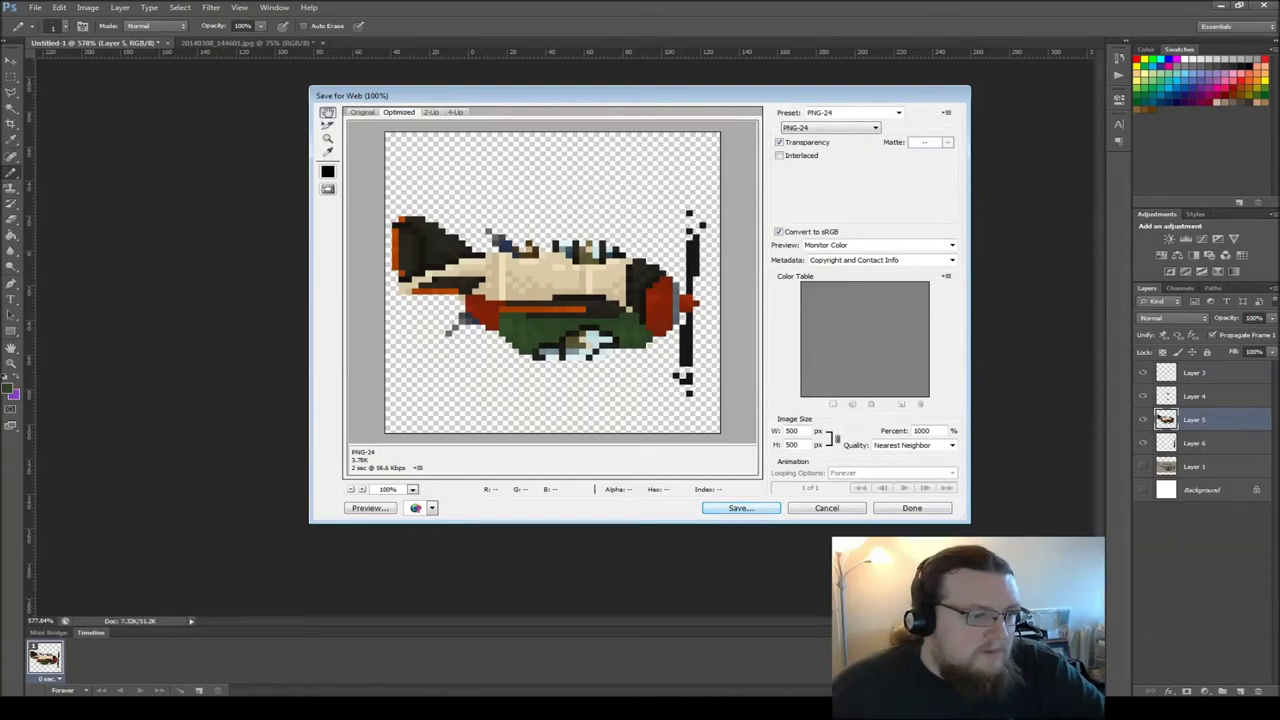
Open the file-saving dialog for the enlarged PNG-24 airplane image.
left_click(740, 508)
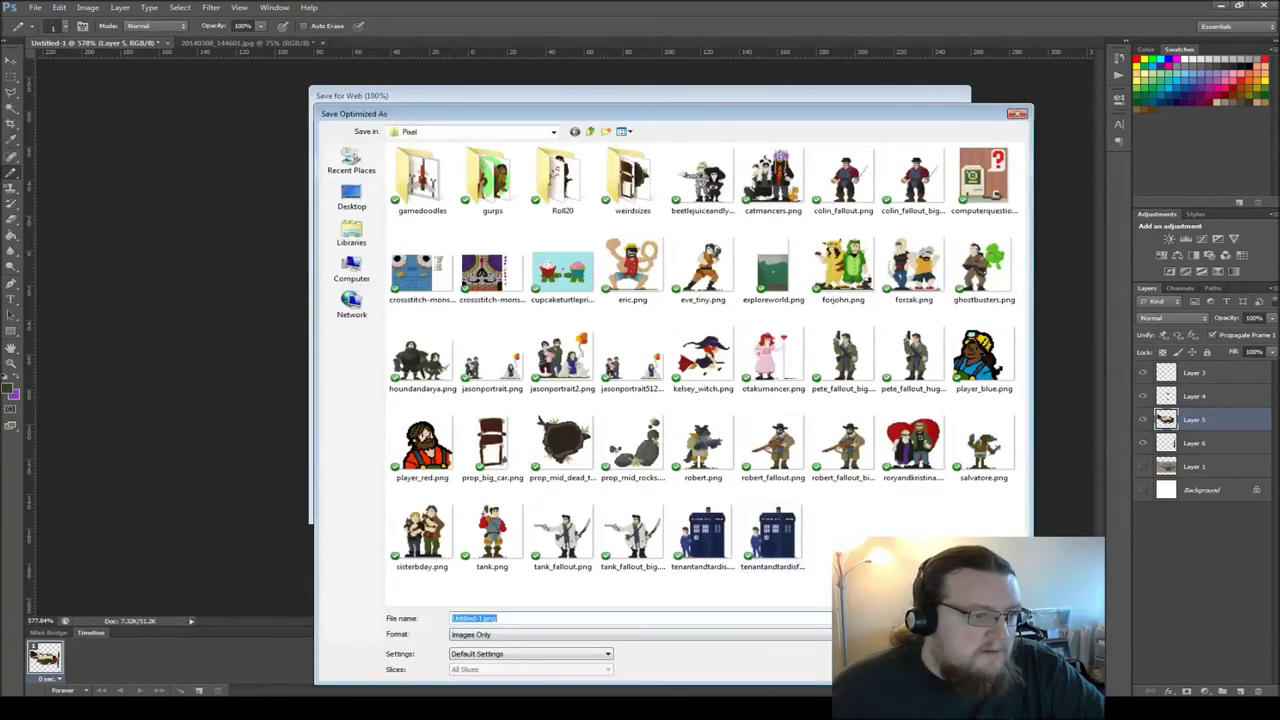